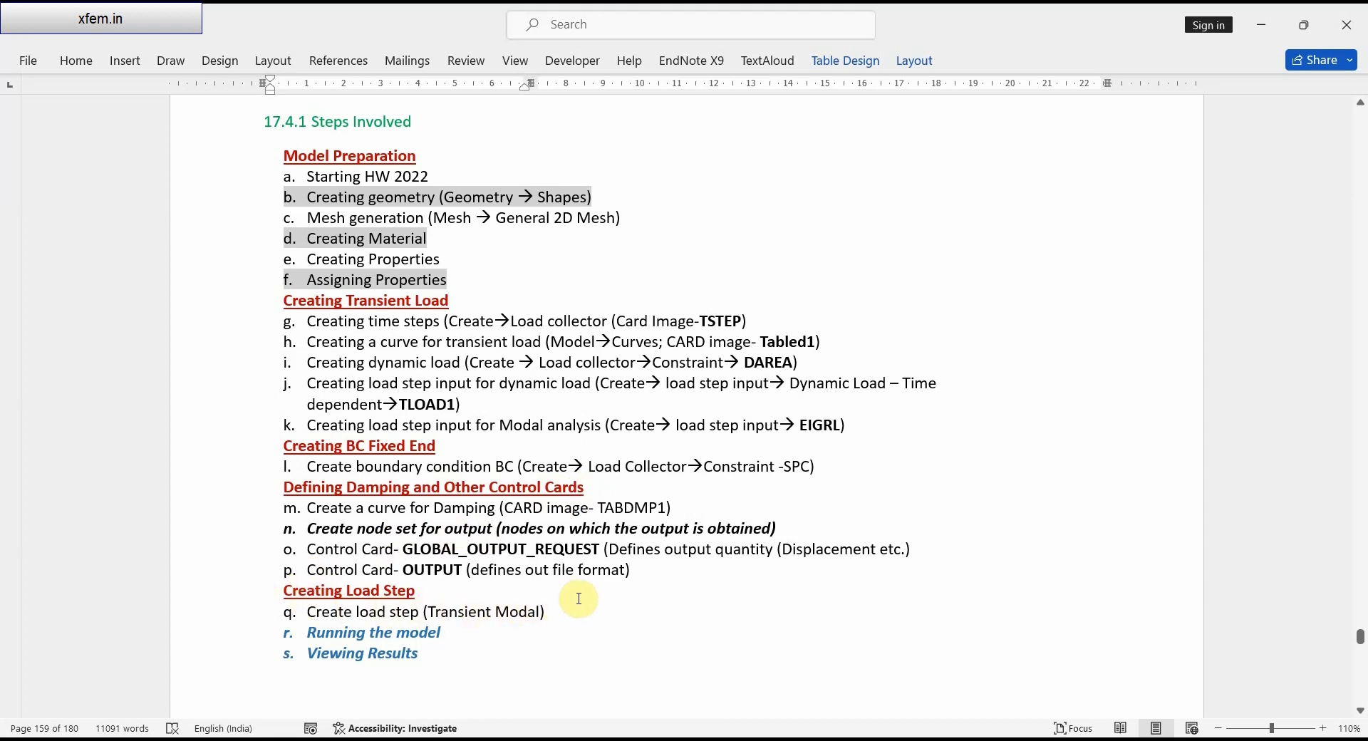
{"action": "scroll", "coordinate": [579, 596], "scroll_direction": "down", "scroll_amount": 1}
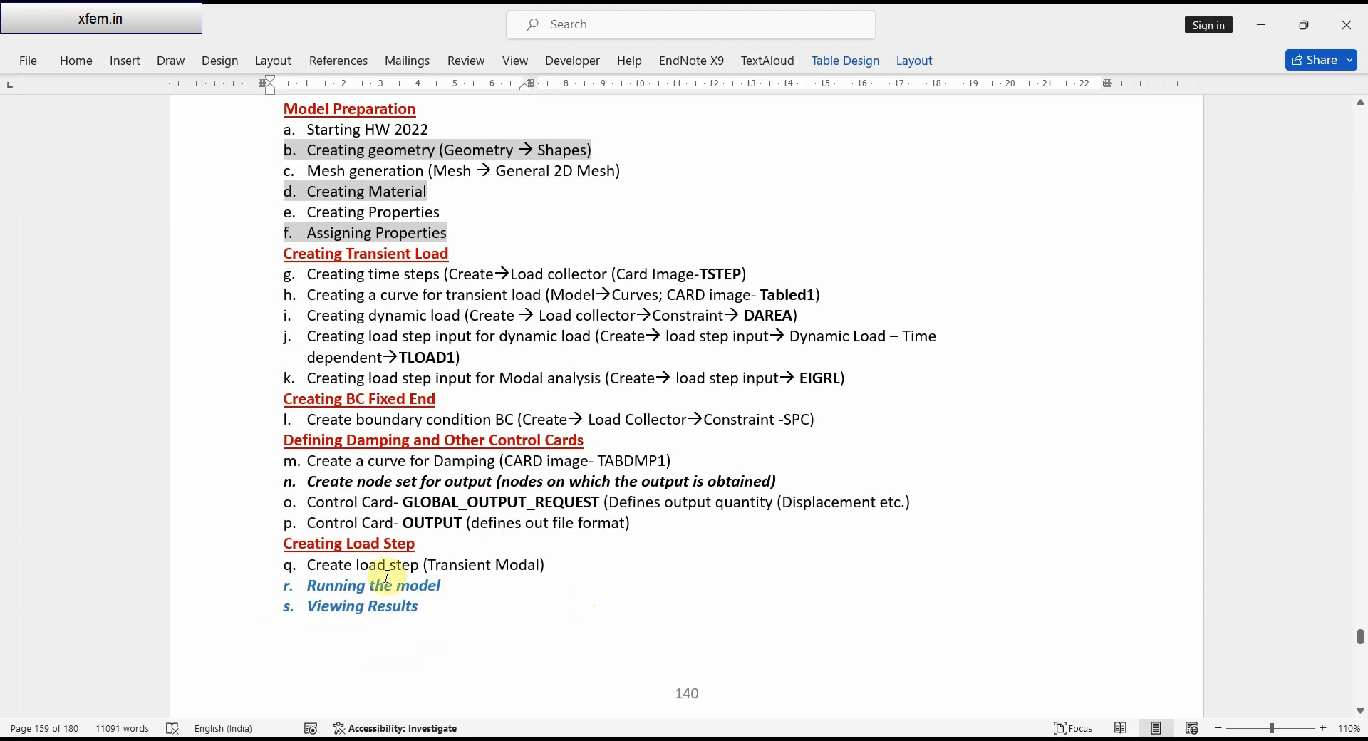
{"action": "left_click", "coordinate": [327, 586]}
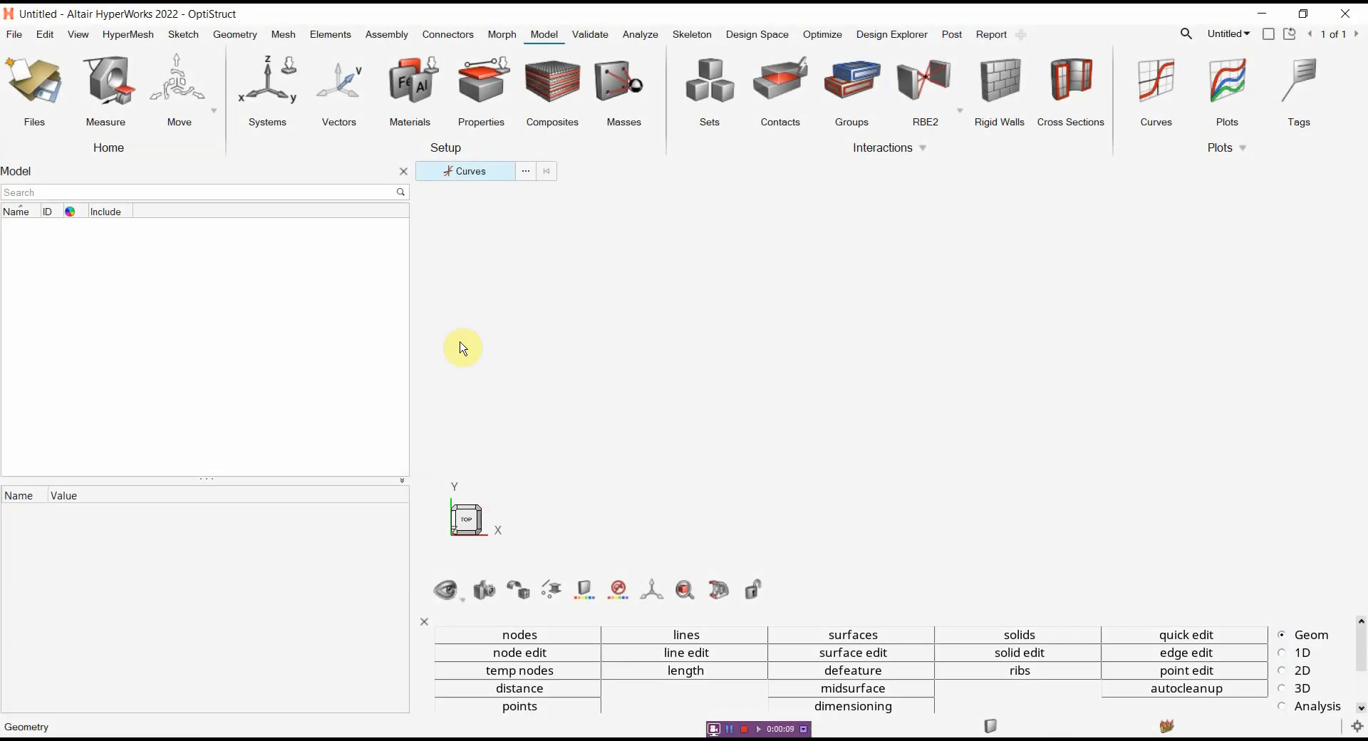
Draw a rectangle about 19.77 wide and 6.70 long in the top view and fill it as a surface
{"action": "left_click", "coordinate": [238, 36]}
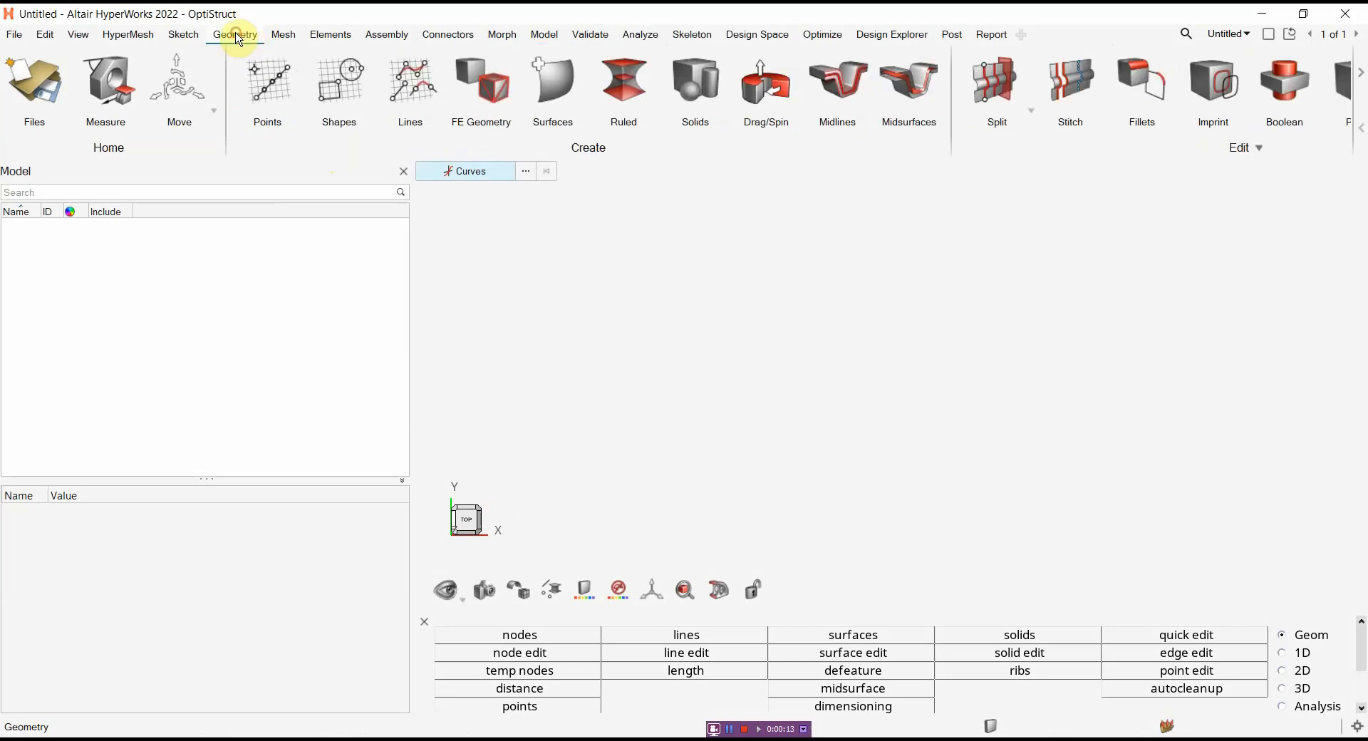
{"action": "left_click", "coordinate": [335, 97]}
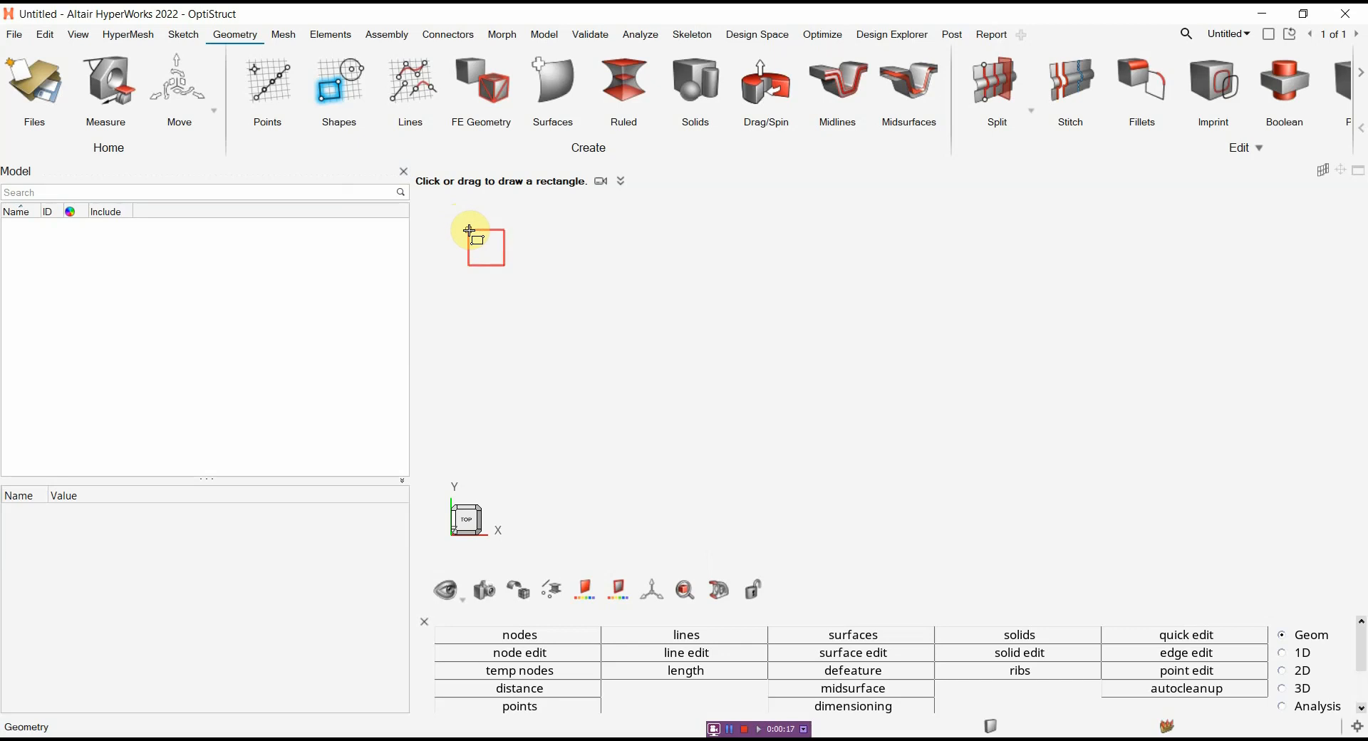
{"action": "left_click_drag", "start_coordinate": [467, 228], "coordinate": [1276, 503]}
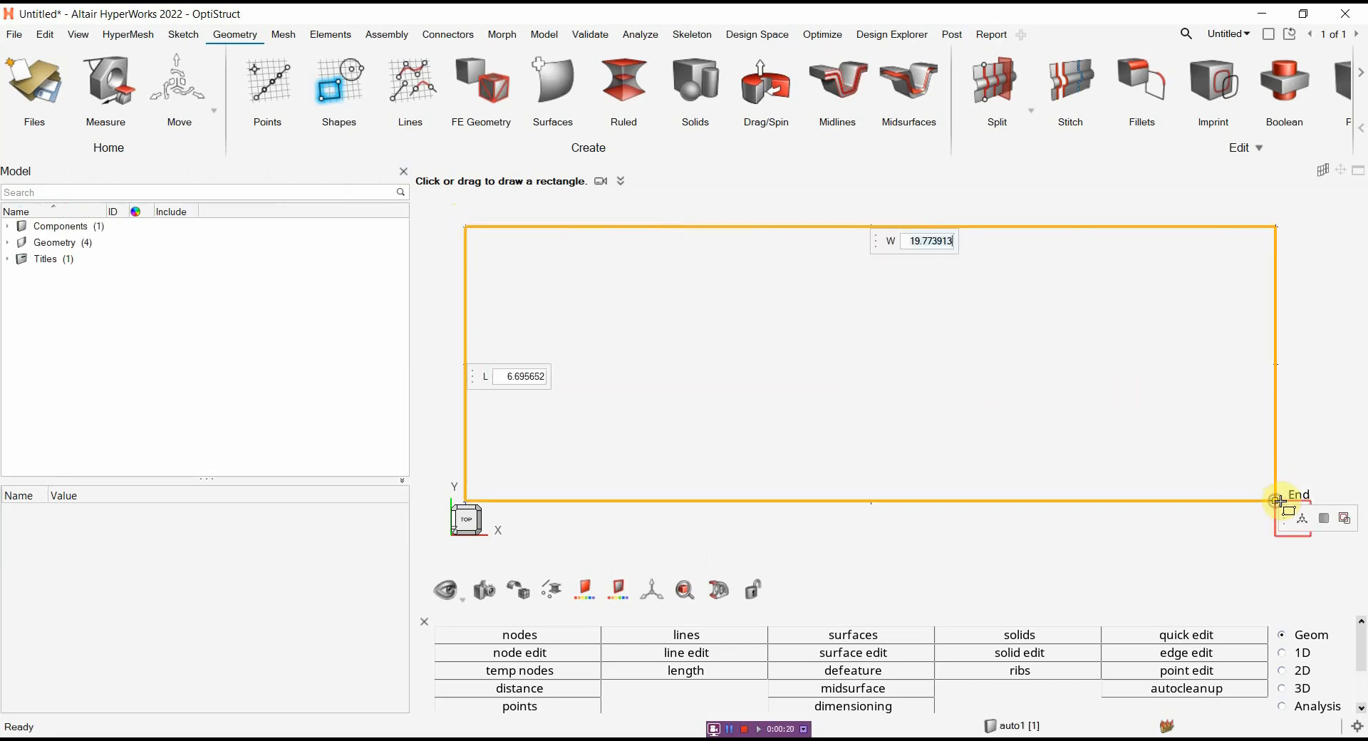
{"action": "left_click", "coordinate": [1327, 521]}
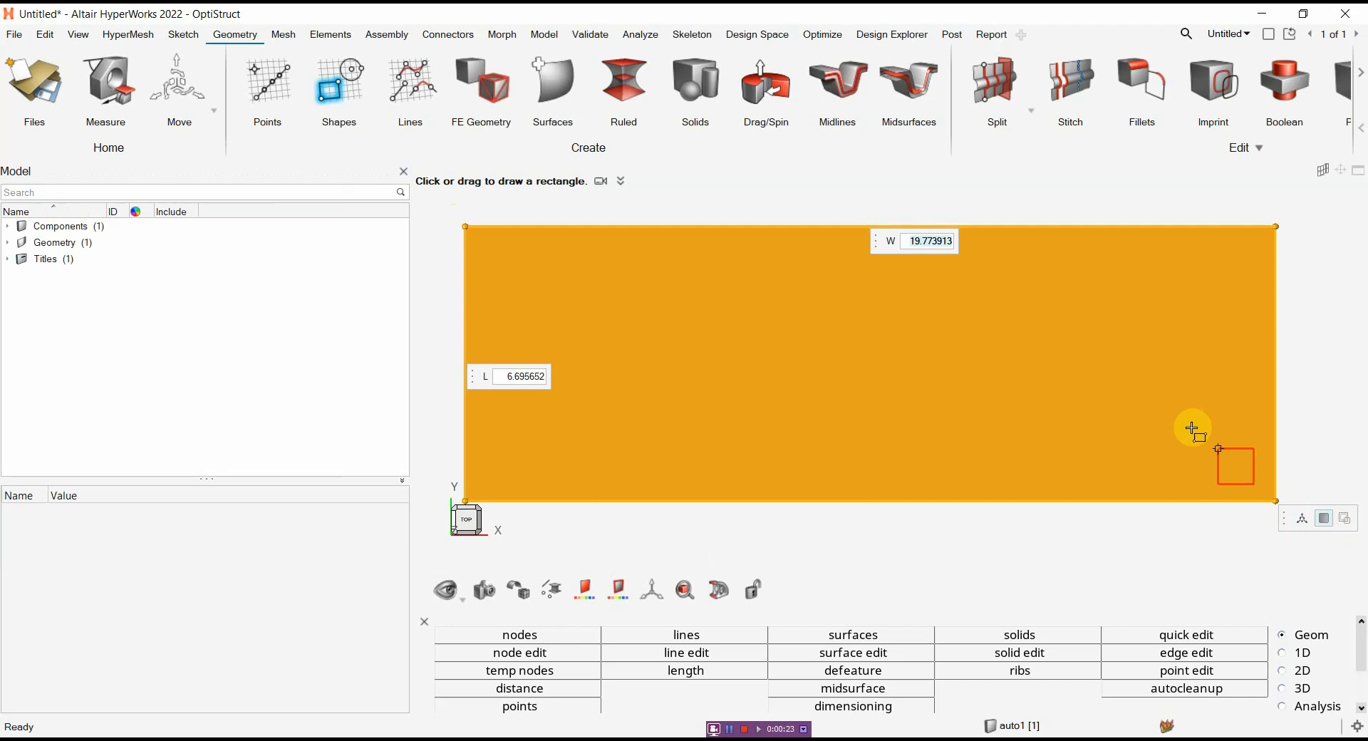
Set the rectangular surface's width W to 500
{"action": "left_click", "coordinate": [952, 244]}
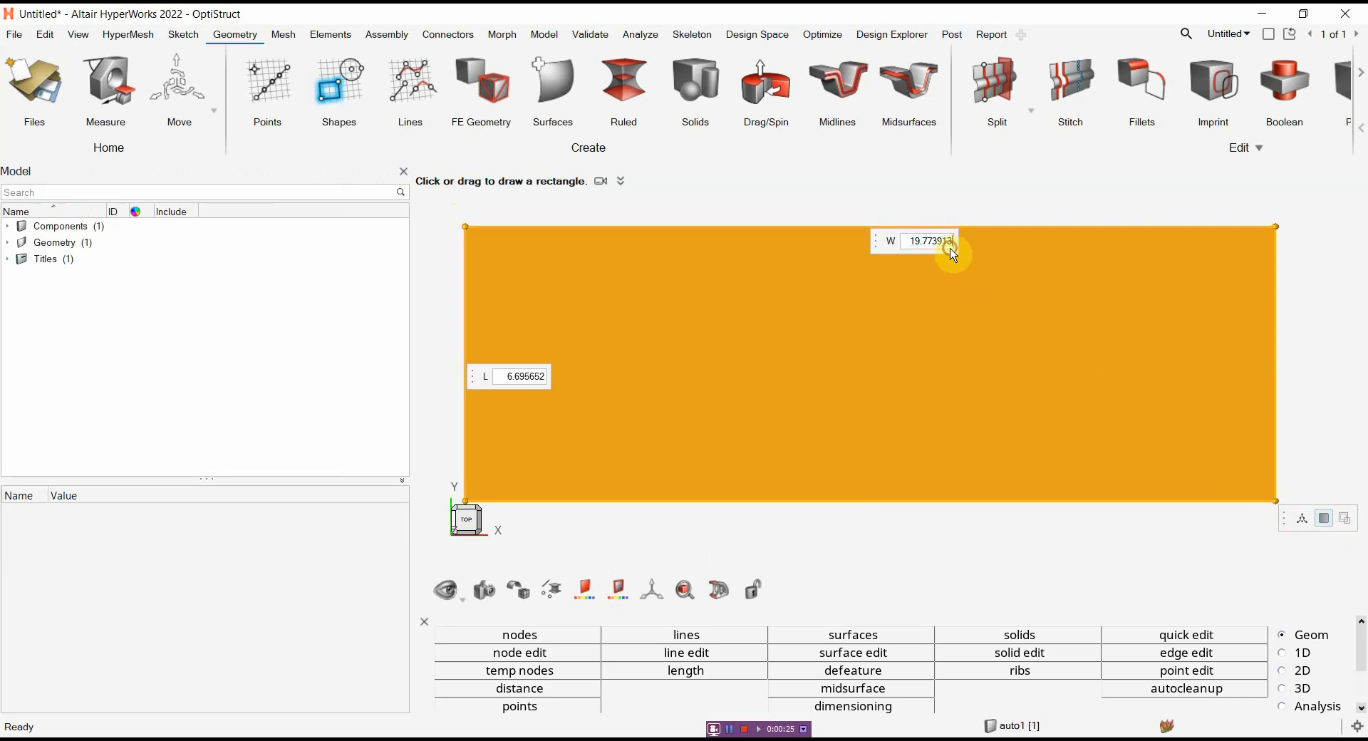
{"action": "key", "text": "BackSpace"}
{"action": "key", "text": "BackSpace"}
{"action": "key", "text": "BackSpace"}
{"action": "key", "text": "BackSpace"}
{"action": "key", "text": "BackSpace"}
{"action": "key", "text": "BackSpace"}
{"action": "key", "text": "BackSpace"}
{"action": "key", "text": "BackSpace"}
{"action": "type", "text": "500"}
{"action": "key", "text": "Return"}
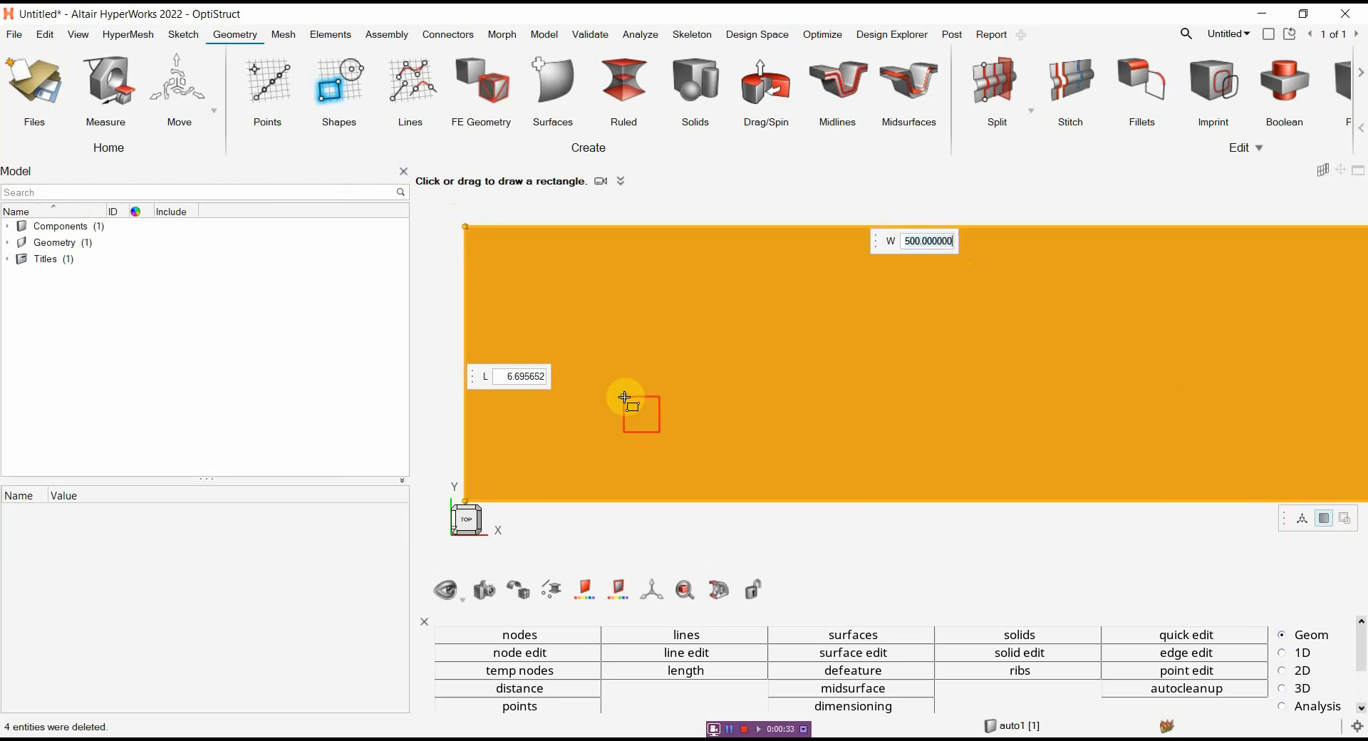
Set the rectangular surface's length L to 20 and finish the shape
{"action": "left_click", "coordinate": [548, 381]}
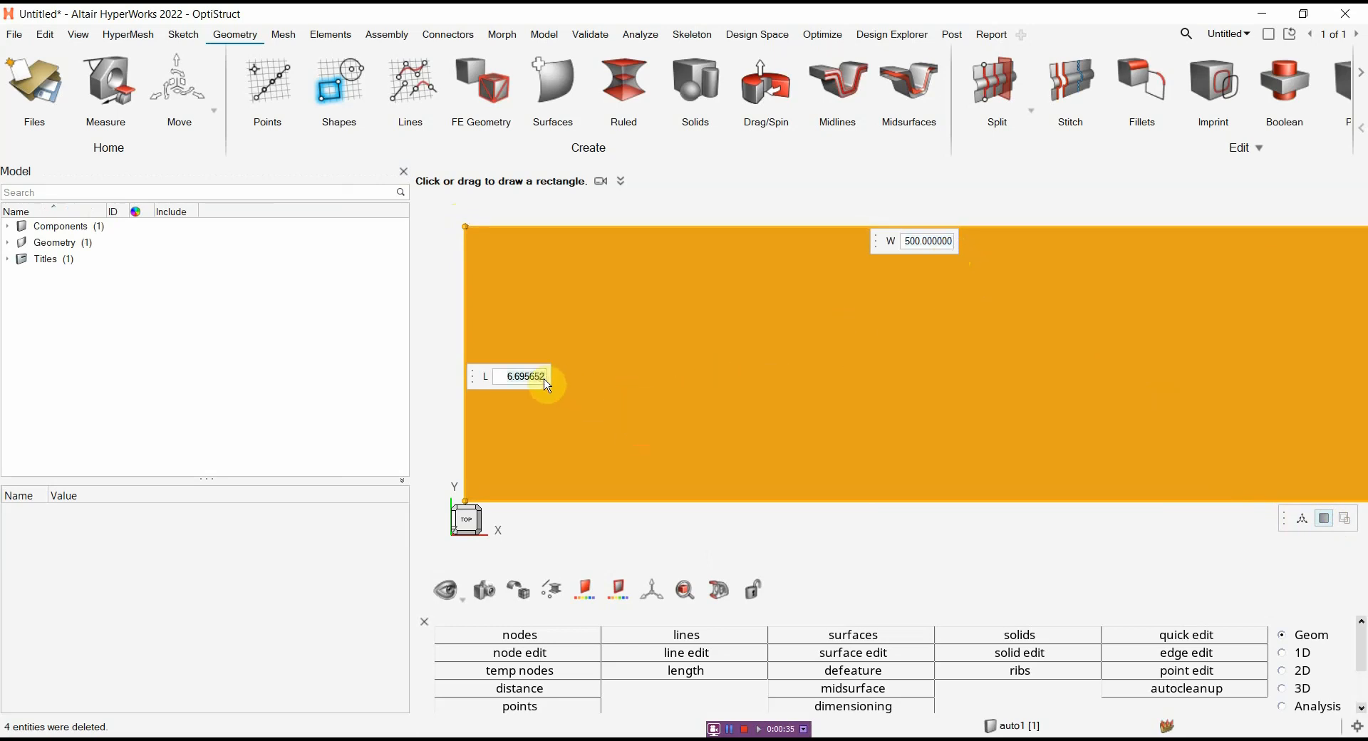
{"action": "type", "text": "20"}
{"action": "key", "text": "Return"}
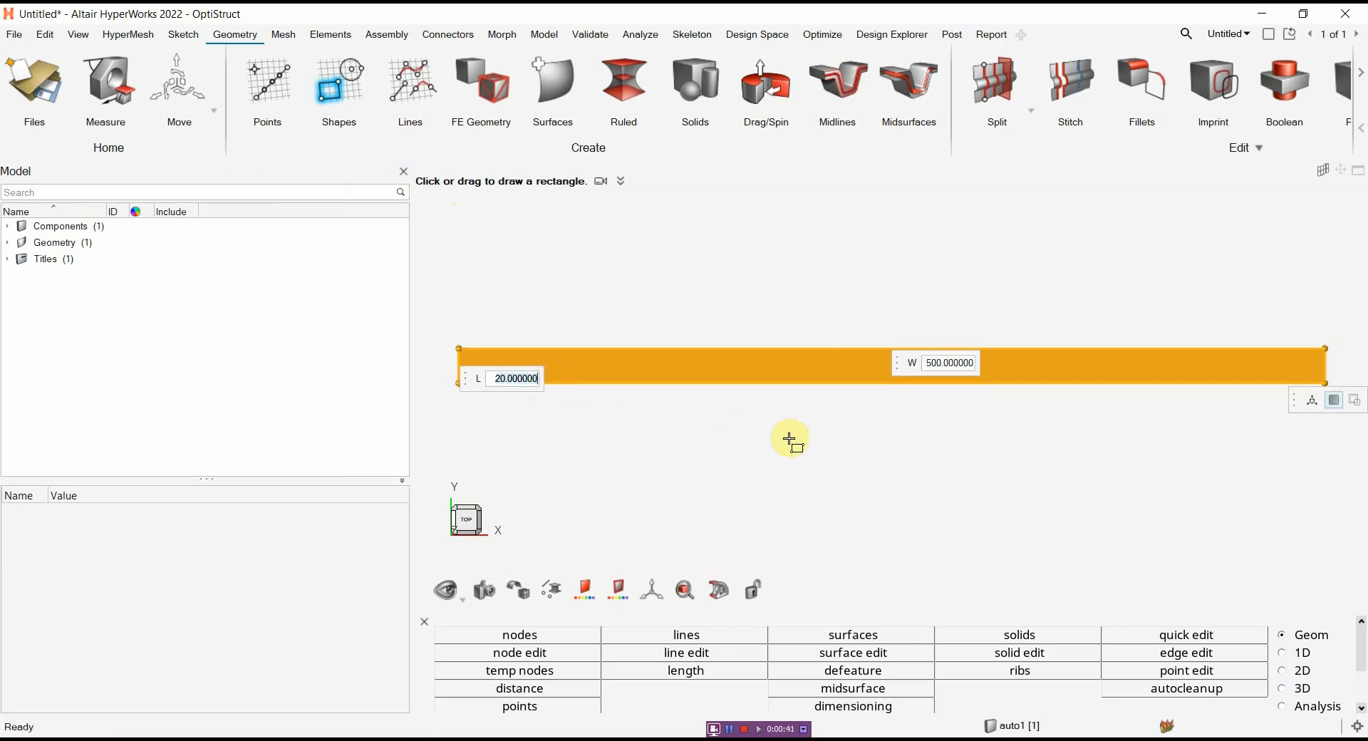
{"action": "right_click", "coordinate": [845, 413]}
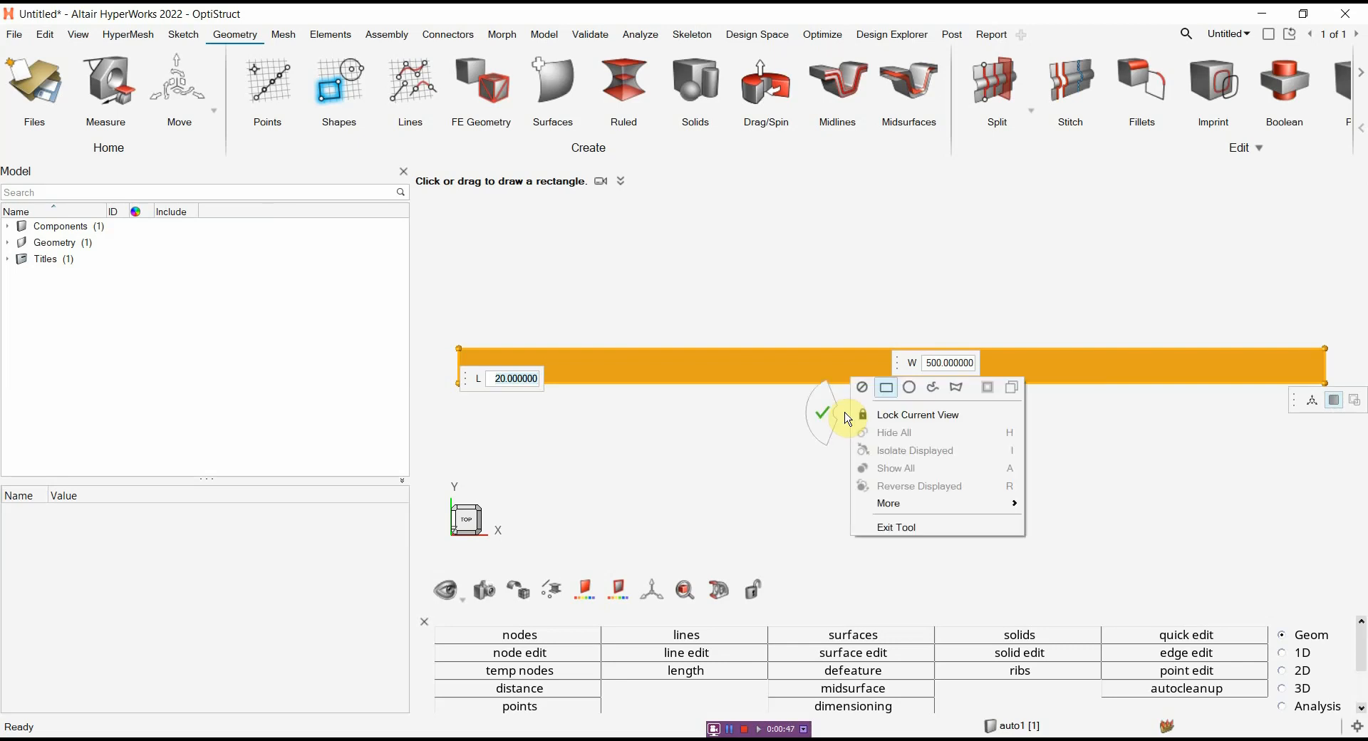
{"action": "left_click", "coordinate": [829, 418]}
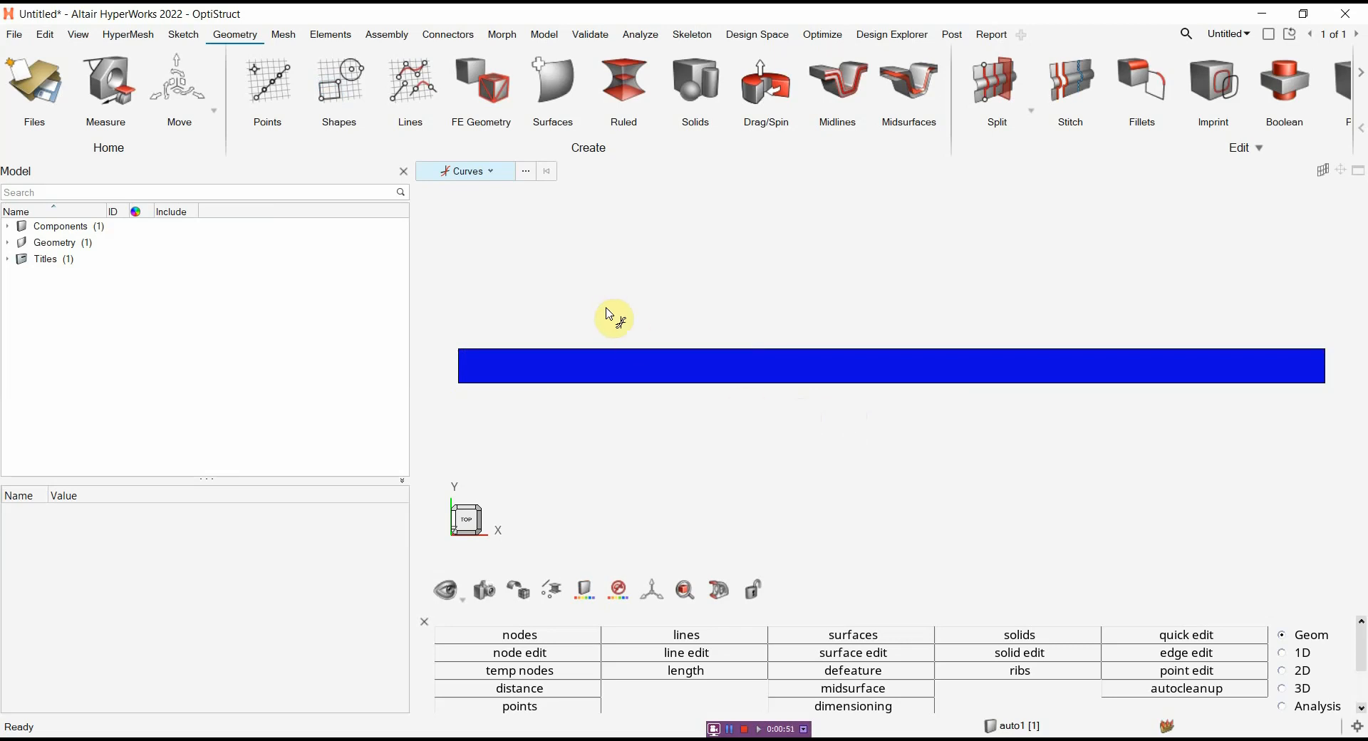
Generate a general 2D mesh on the rectangular surface with an element size of 5.0
{"action": "left_click", "coordinate": [285, 37]}
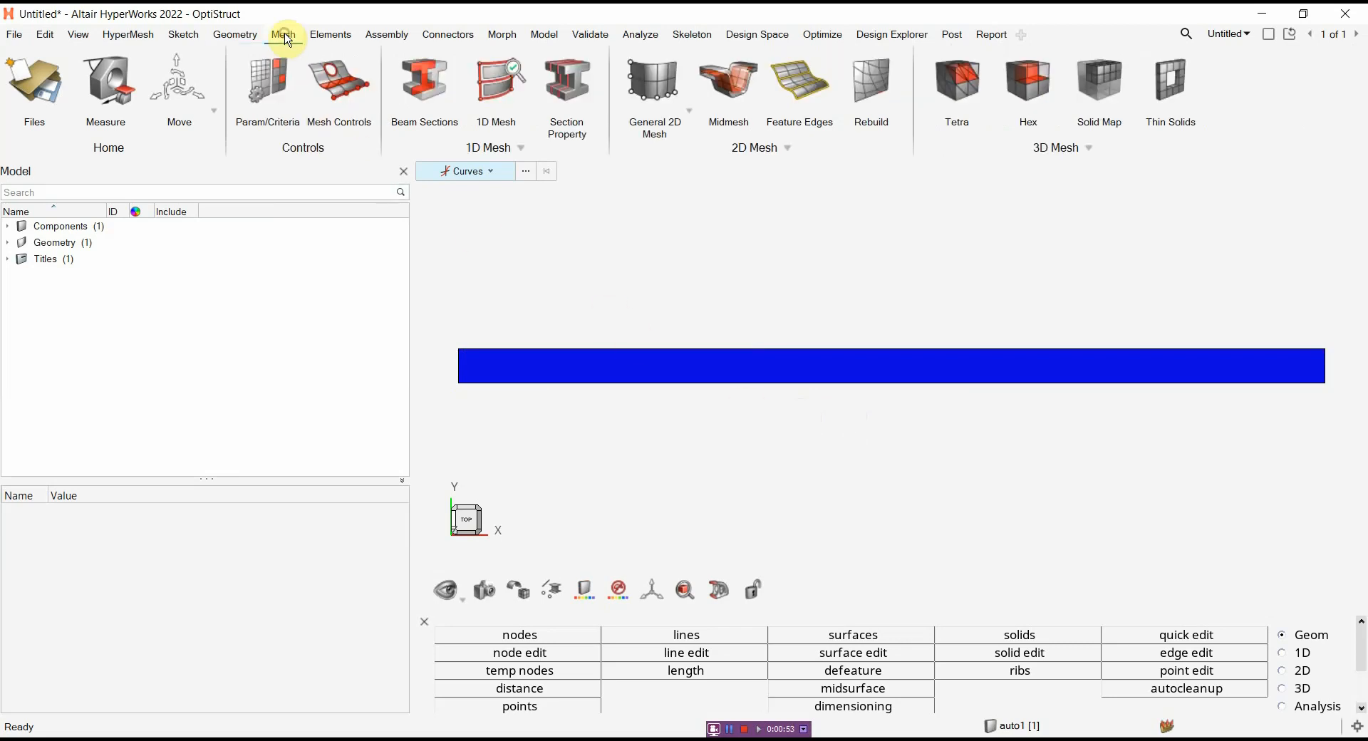
{"action": "left_click", "coordinate": [648, 78]}
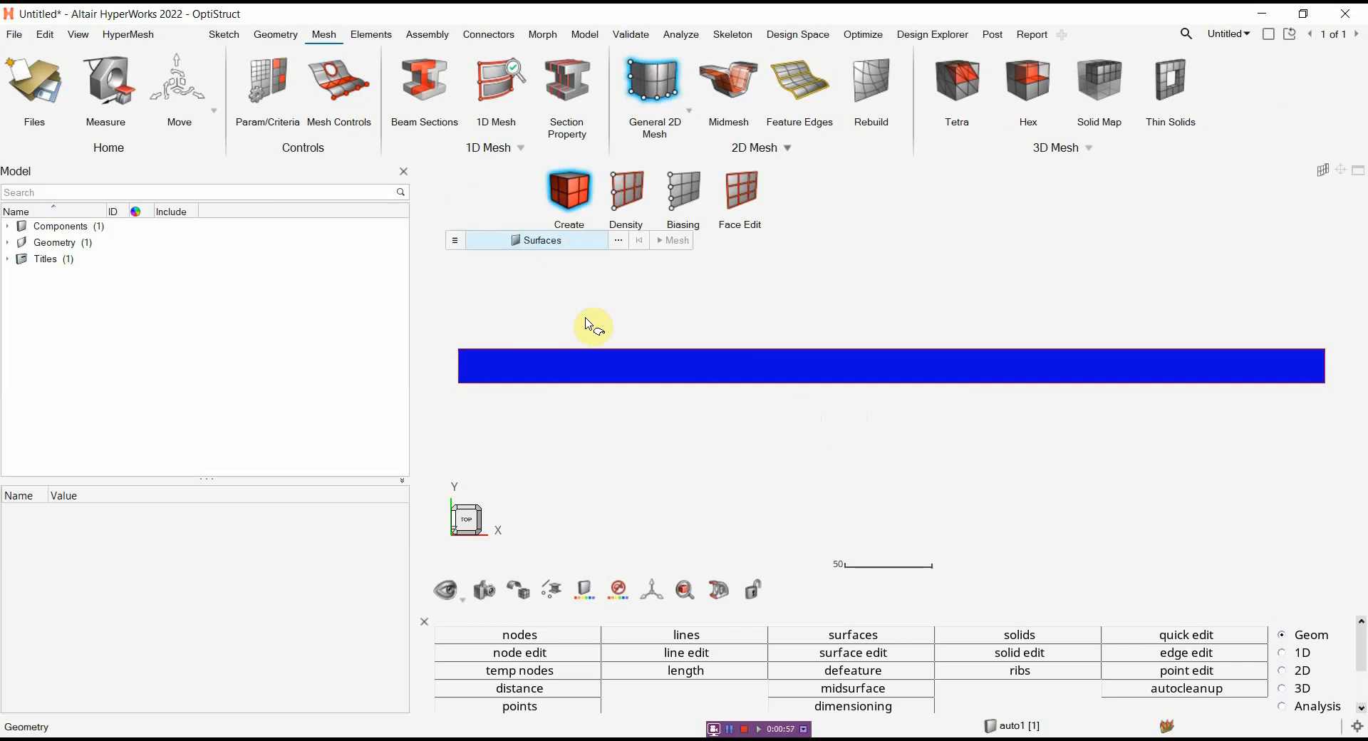
{"action": "left_click", "coordinate": [626, 374]}
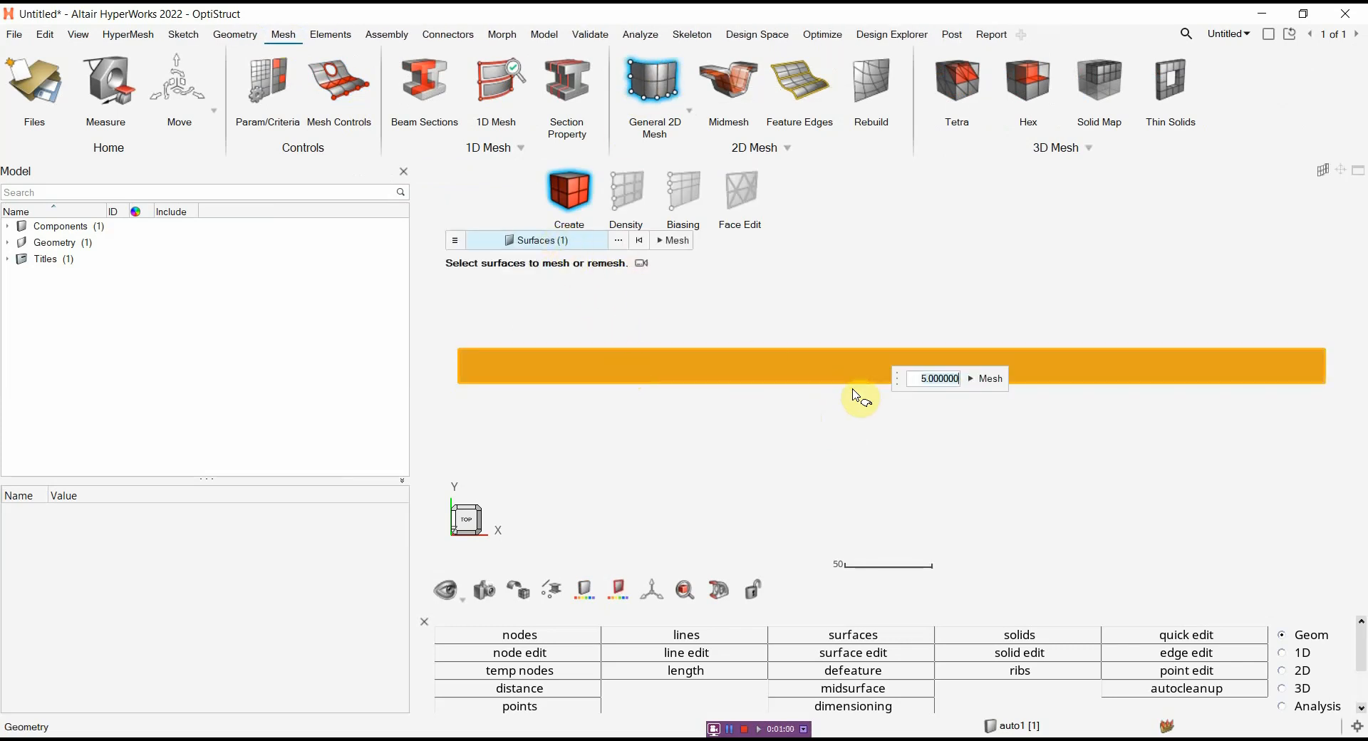
{"action": "type", "text": "5.0"}
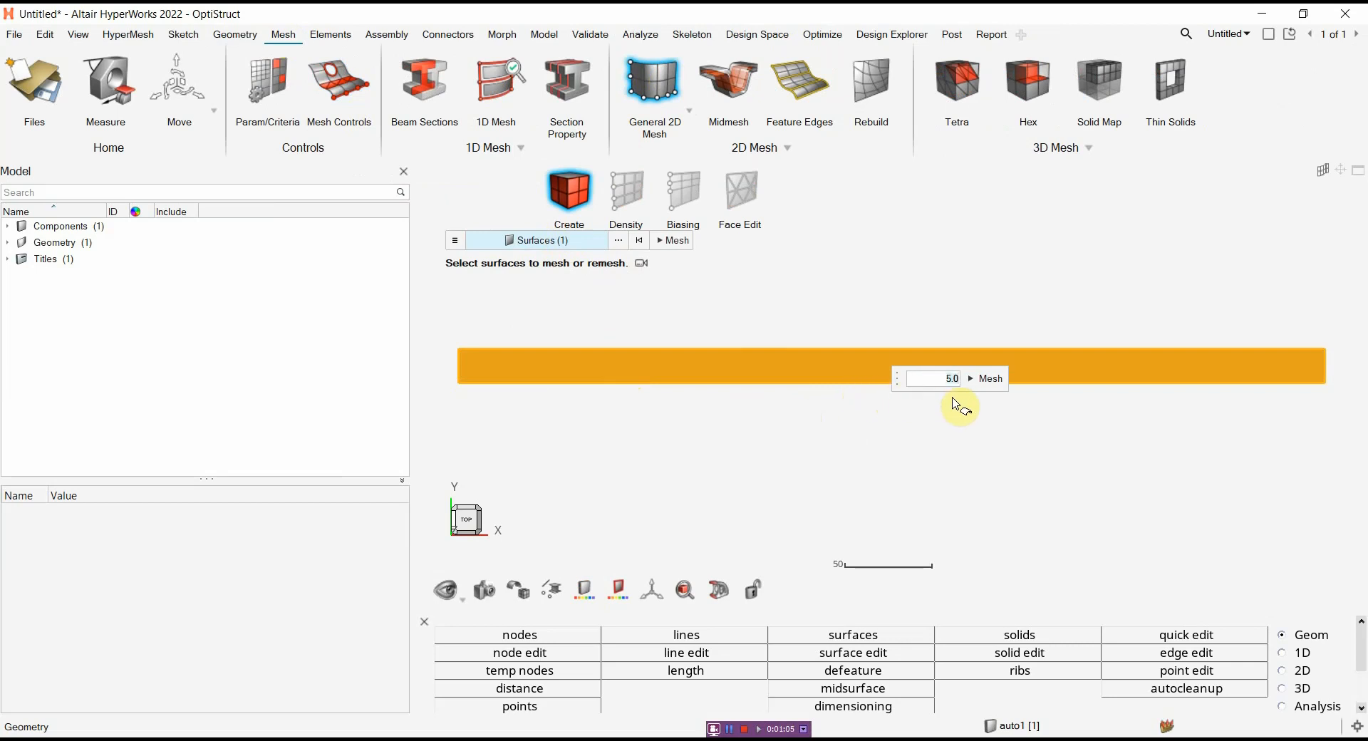
{"action": "left_click", "coordinate": [994, 380]}
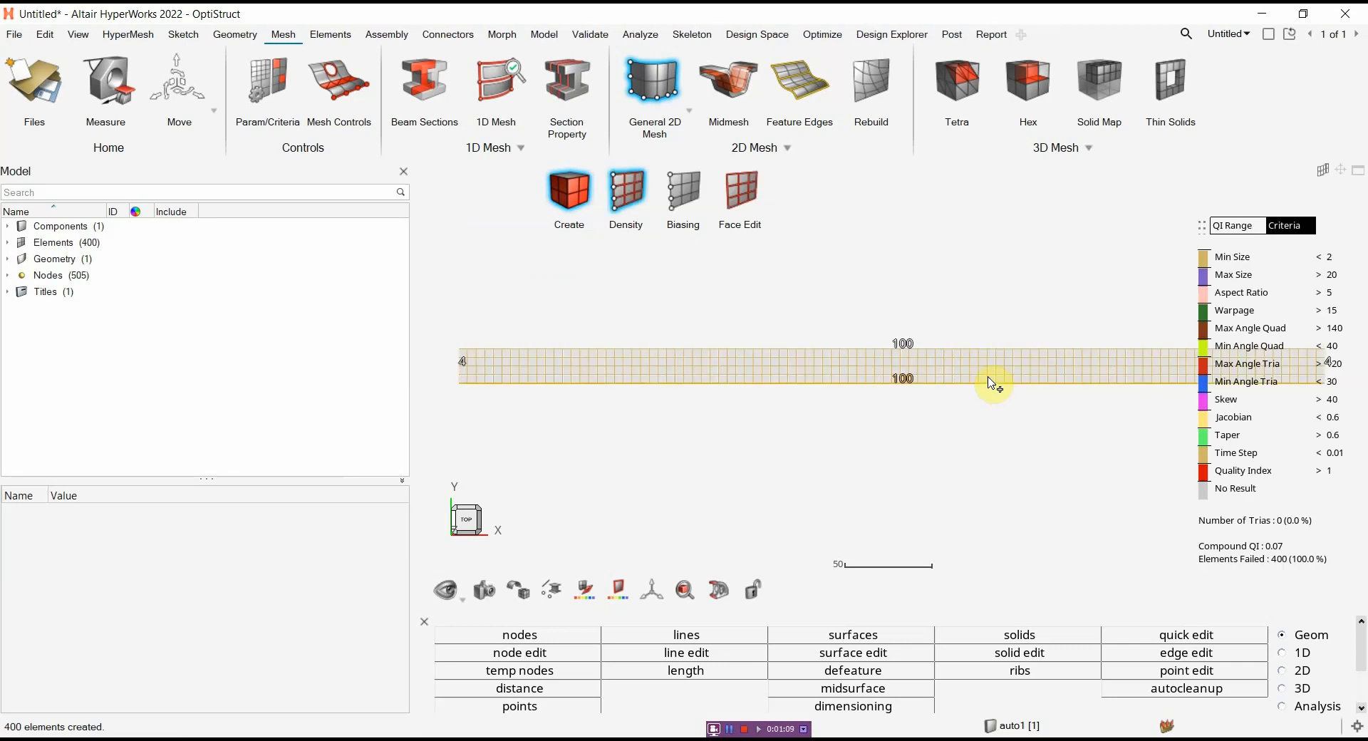
Set the element density of both long edges of the strip to 50 and finish meshing
{"action": "left_click", "coordinate": [903, 381]}
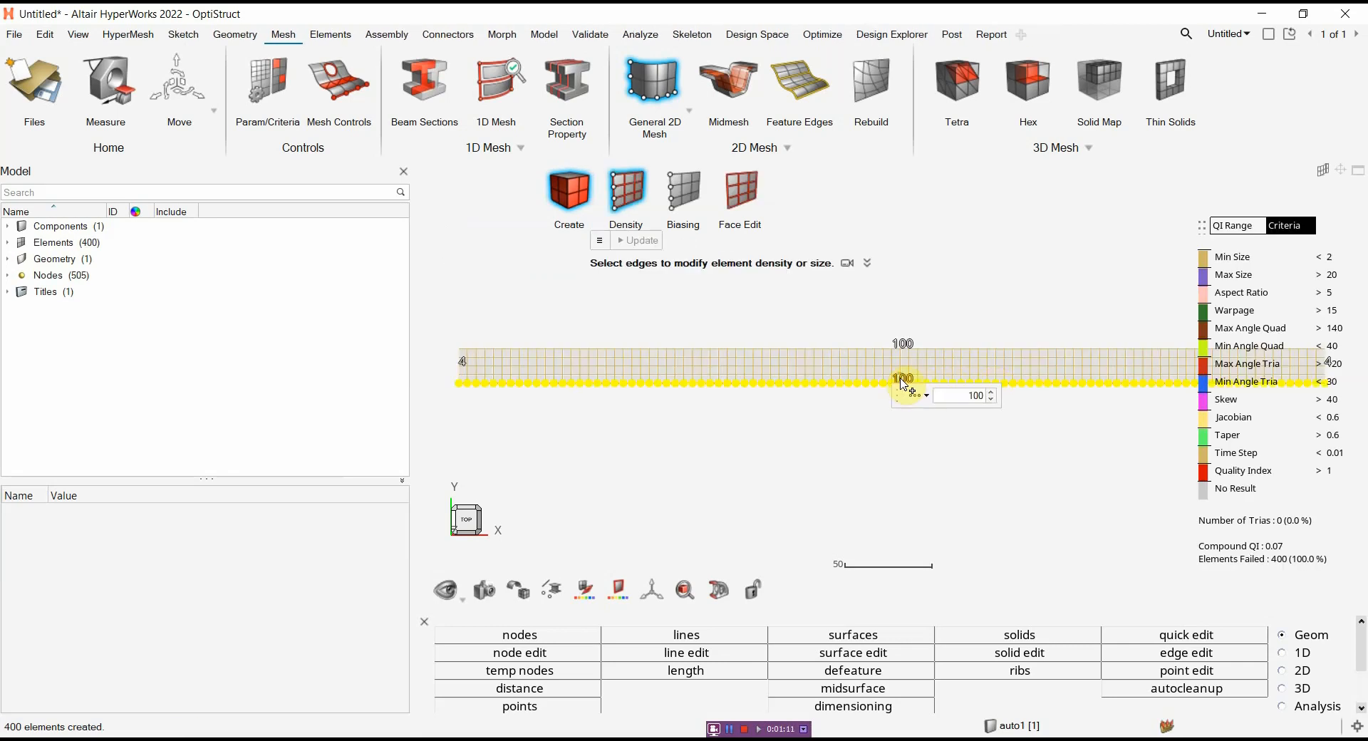
{"action": "left_click", "coordinate": [968, 395]}
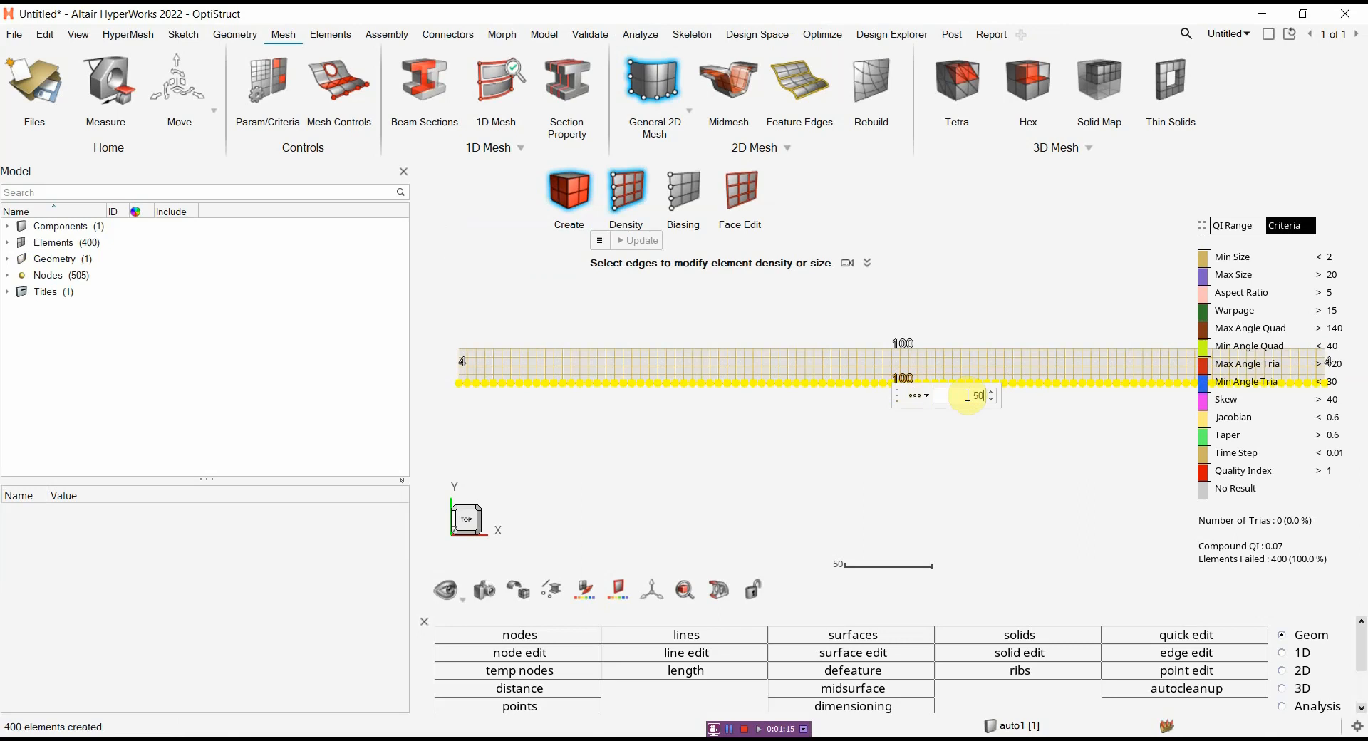
{"action": "type", "text": "50"}
{"action": "key", "text": "Return"}
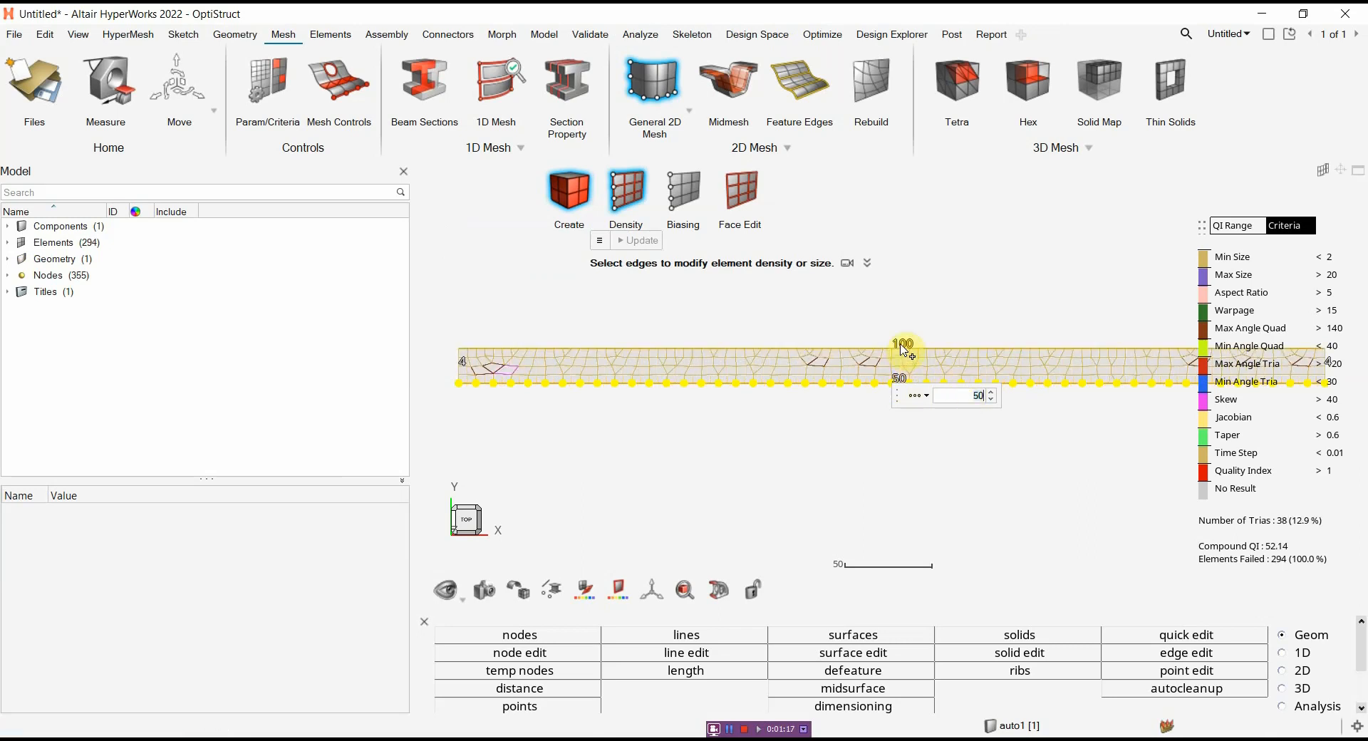
{"action": "left_click", "coordinate": [903, 346]}
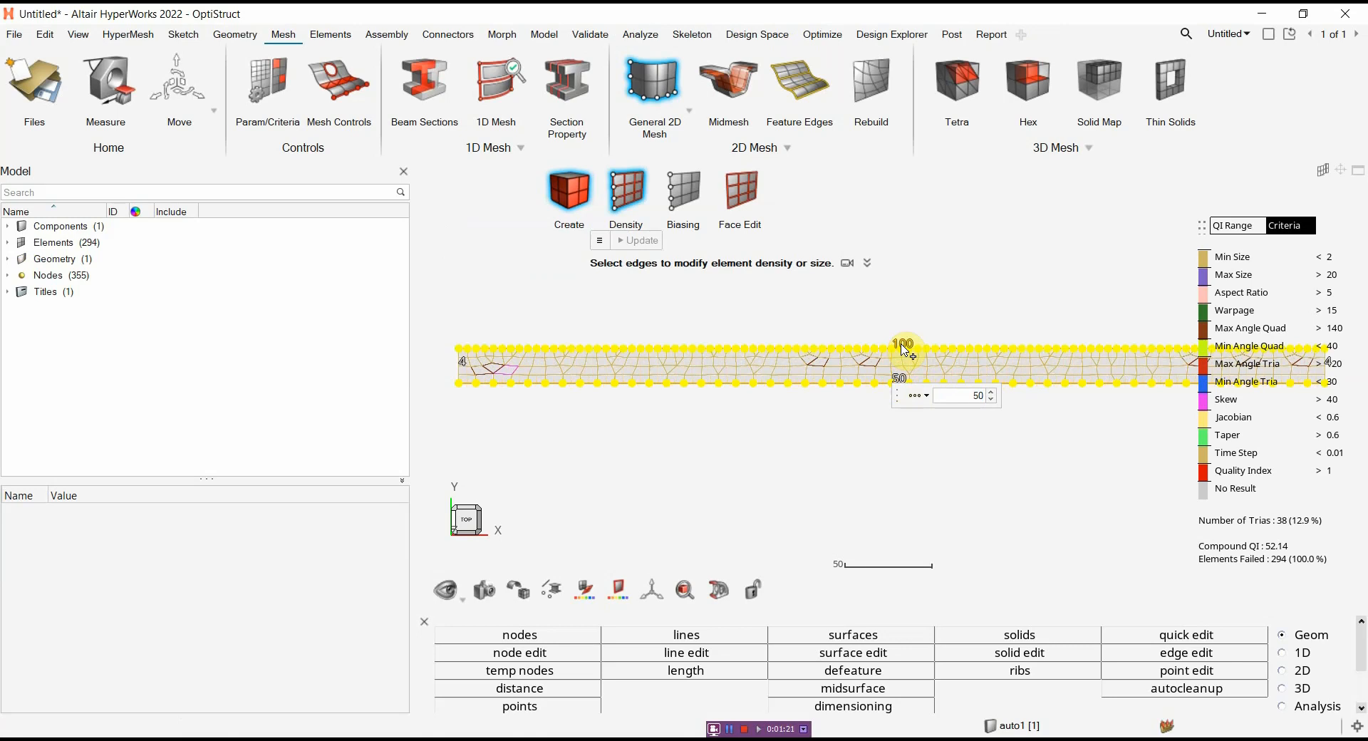
{"action": "key", "text": "Return"}
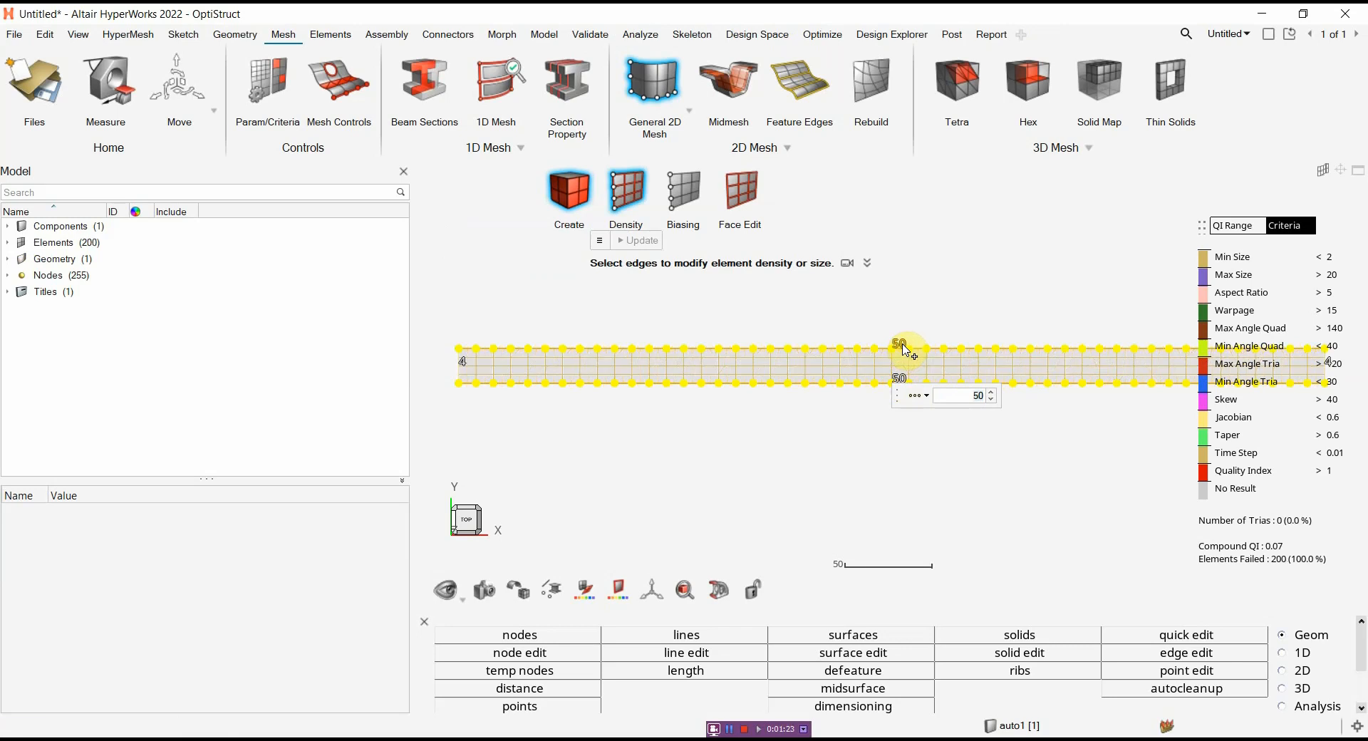
{"action": "right_click", "coordinate": [833, 419]}
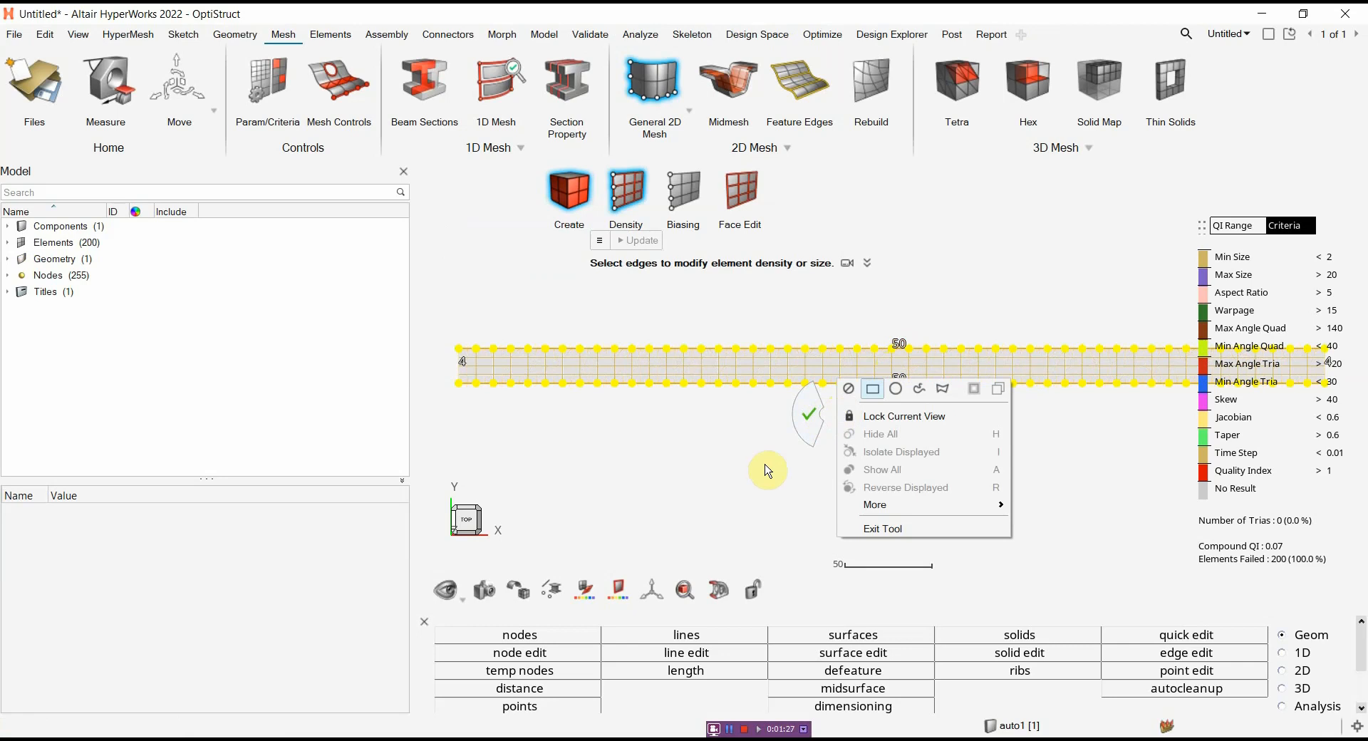
{"action": "left_click", "coordinate": [812, 413]}
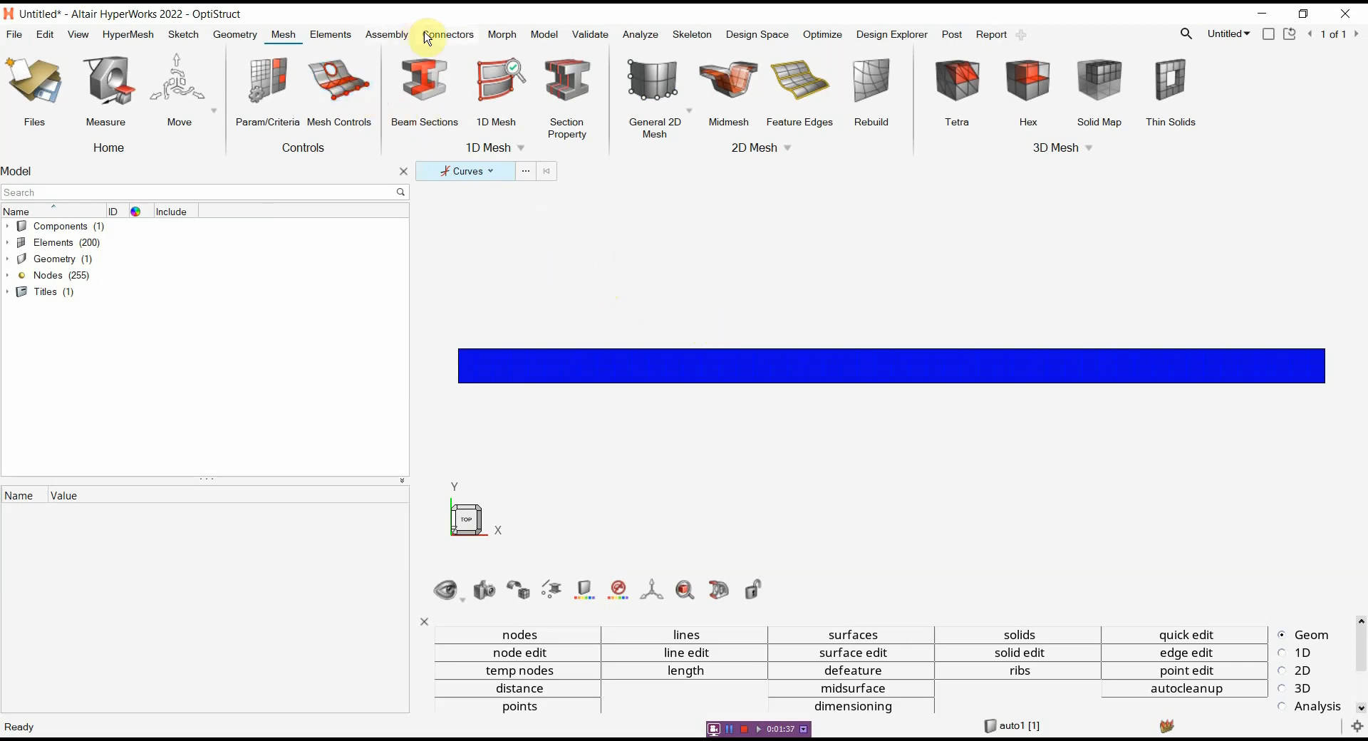
Create a new material and name it IsoMat
{"action": "left_click", "coordinate": [545, 35]}
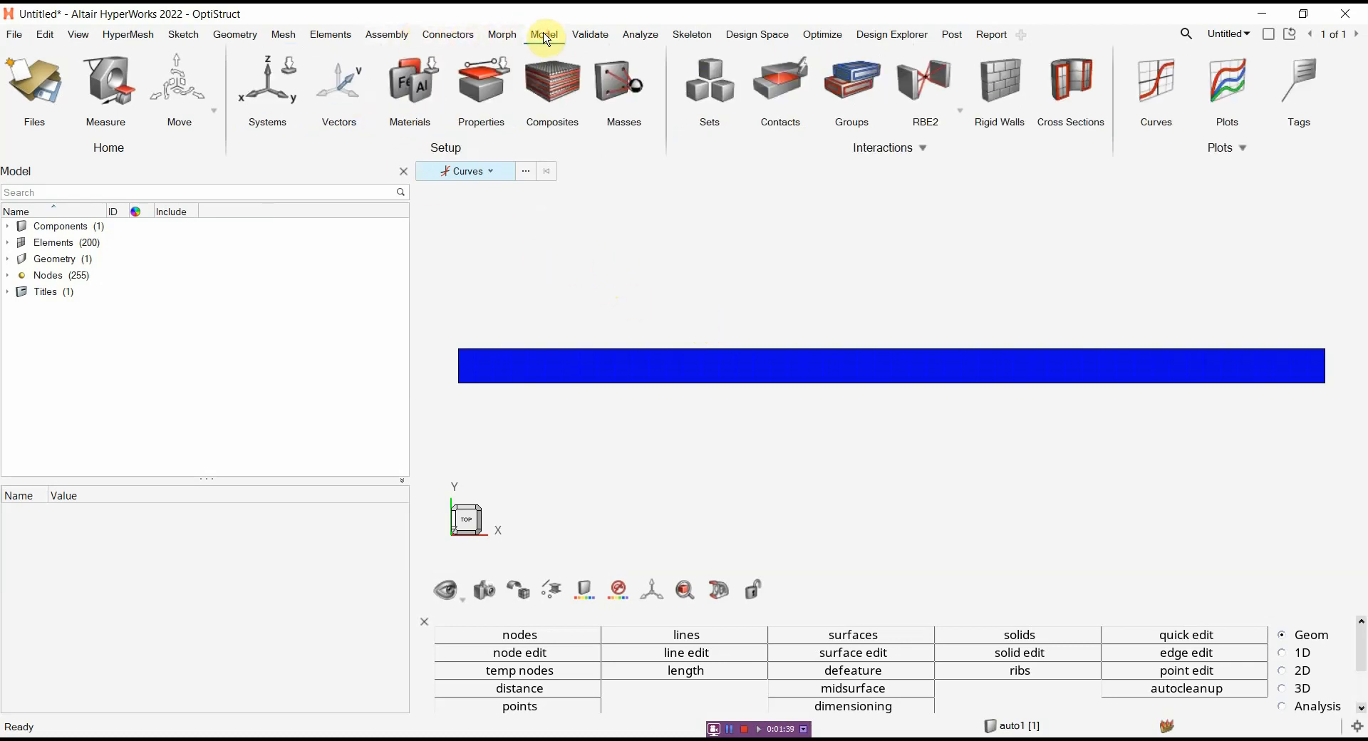
{"action": "left_click", "coordinate": [407, 91]}
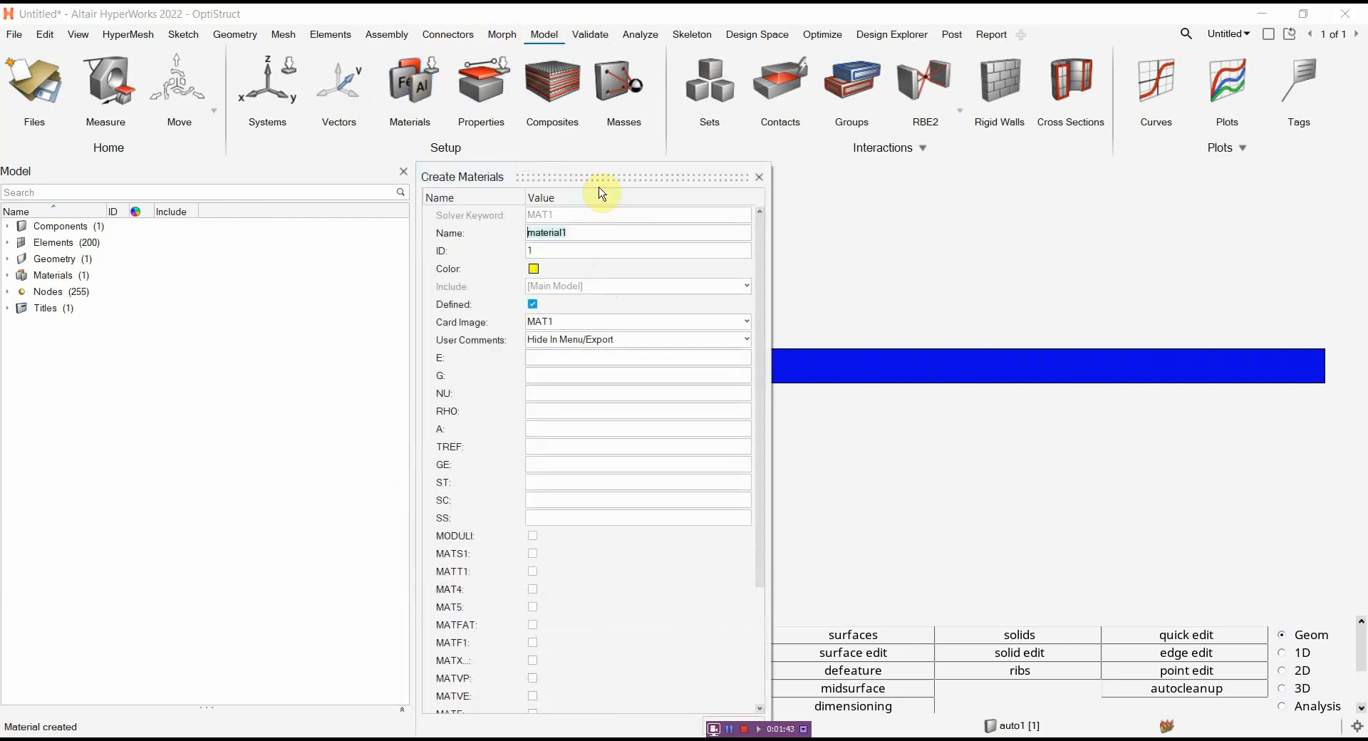
{"action": "left_click", "coordinate": [582, 200]}
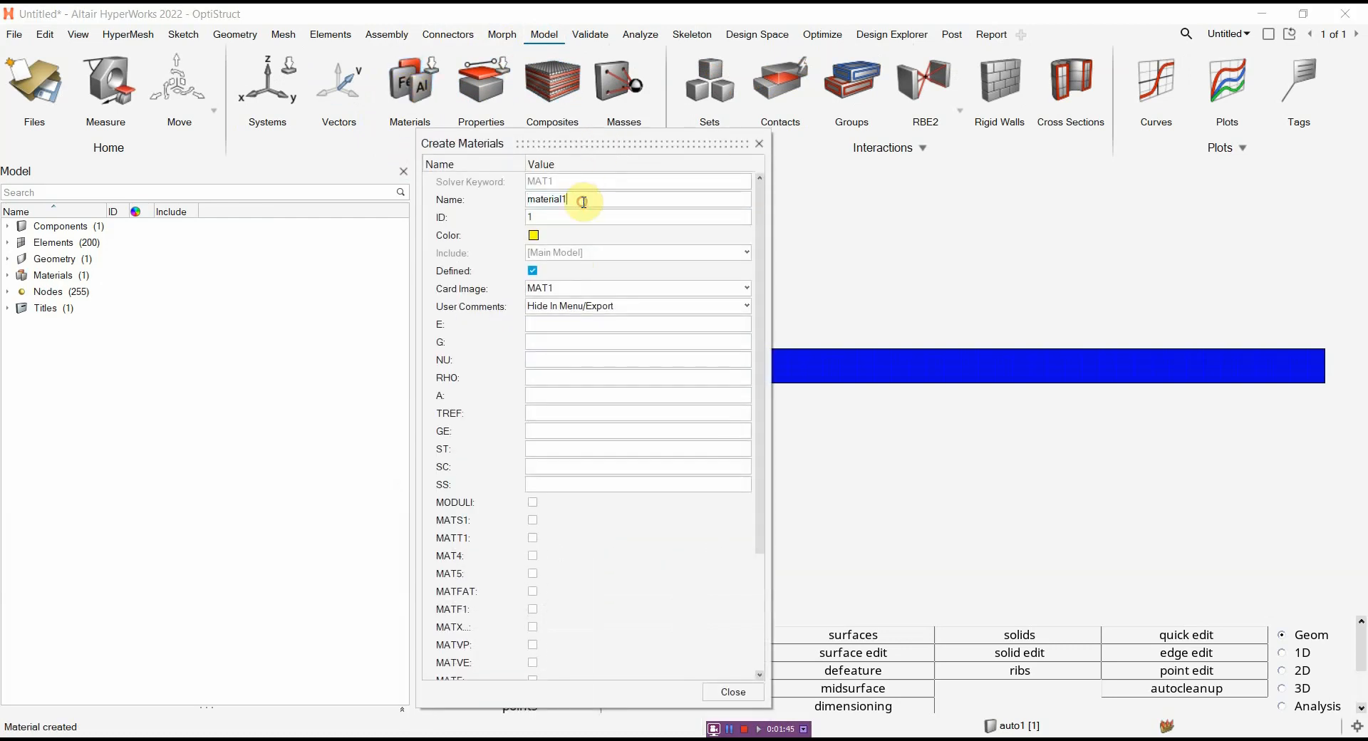
{"action": "left_click_drag", "start_coordinate": [583, 202], "coordinate": [510, 200]}
{"action": "key", "text": "BackSpace"}
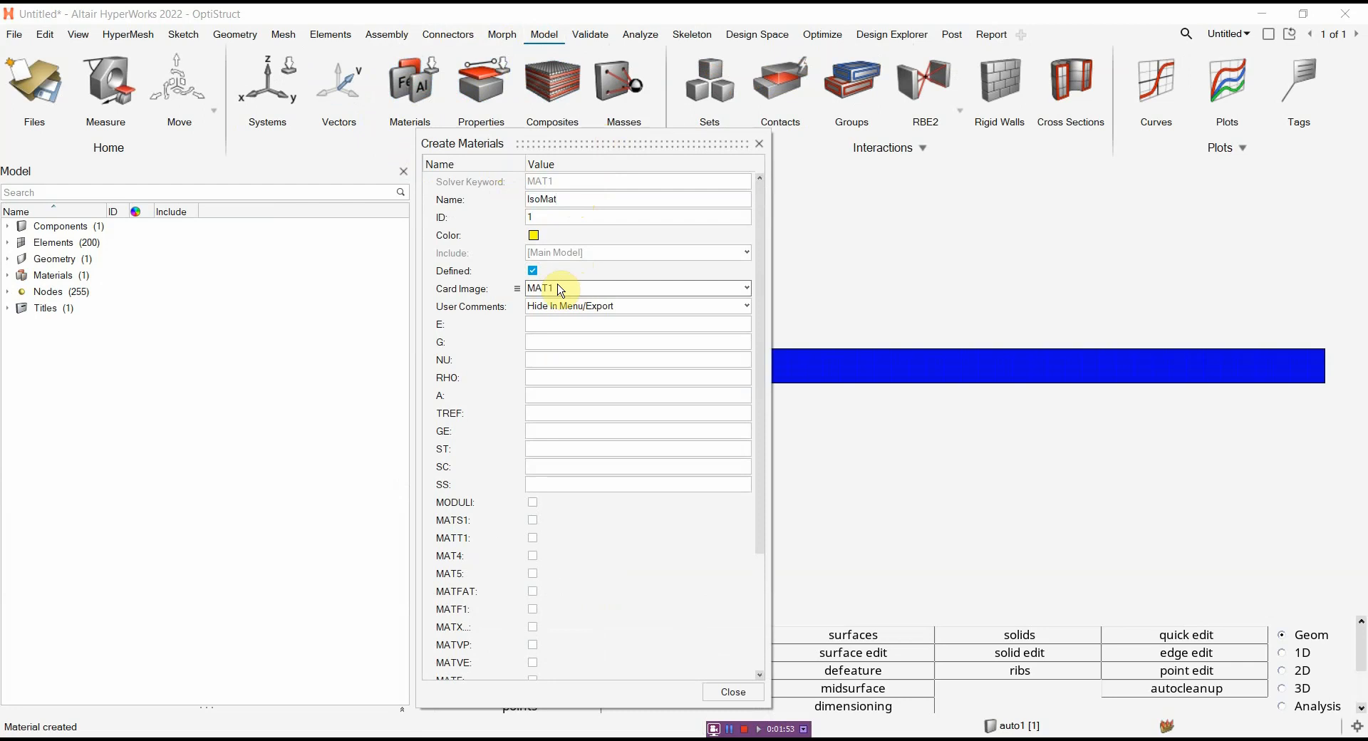
Set IsoMat's E to 210000, NU to 0.3 and RHO to 7.85e-09, and finish the material definition
{"action": "left_click", "coordinate": [572, 328]}
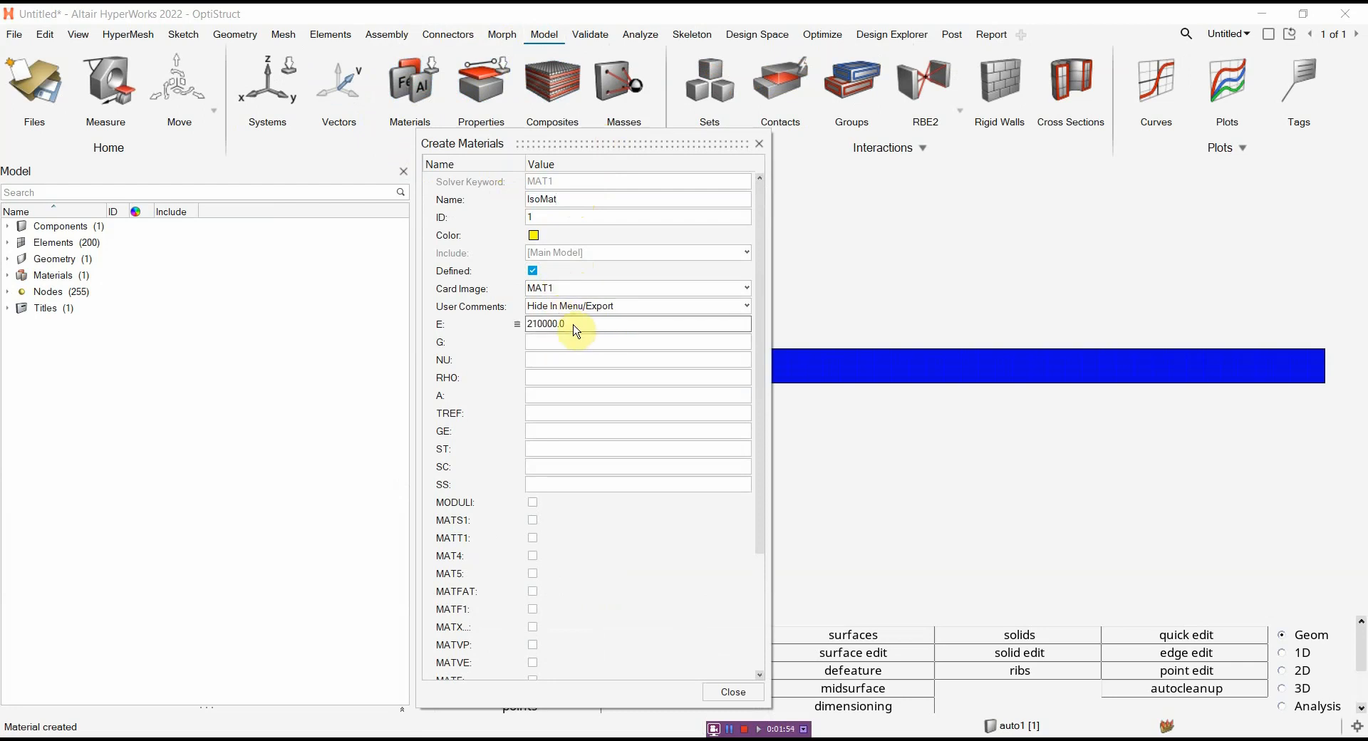
{"action": "left_click", "coordinate": [631, 327]}
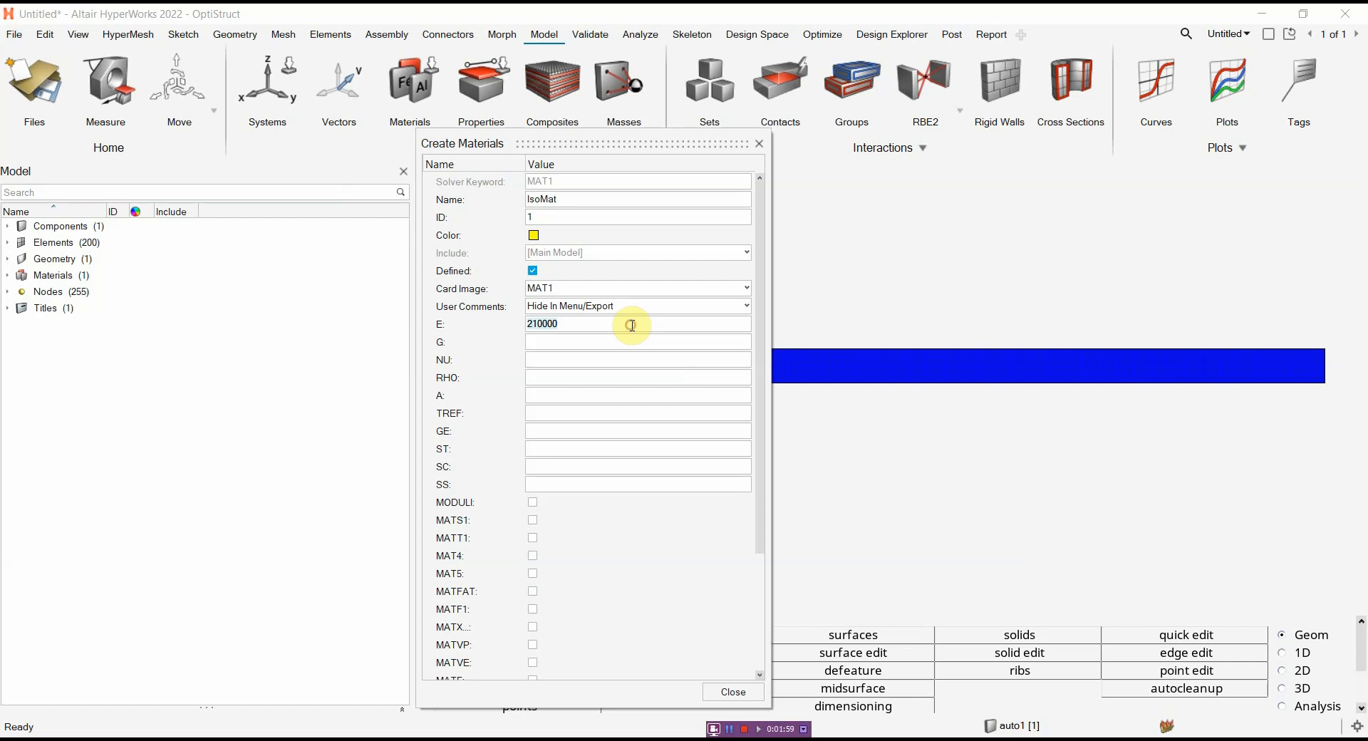
{"action": "left_click", "coordinate": [632, 325]}
{"action": "key", "text": "Return"}
{"action": "left_click", "coordinate": [597, 360]}
{"action": "type", "text": "0.3"}
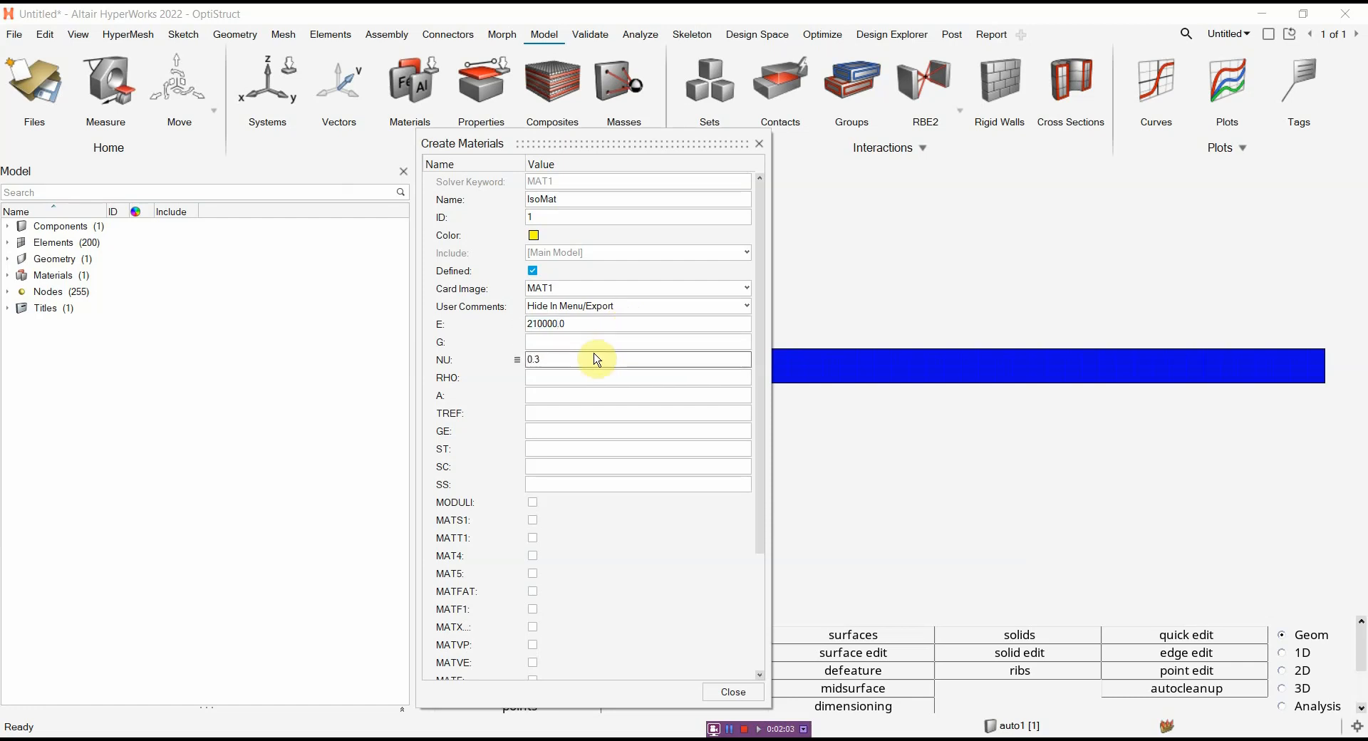
{"action": "left_click", "coordinate": [596, 358]}
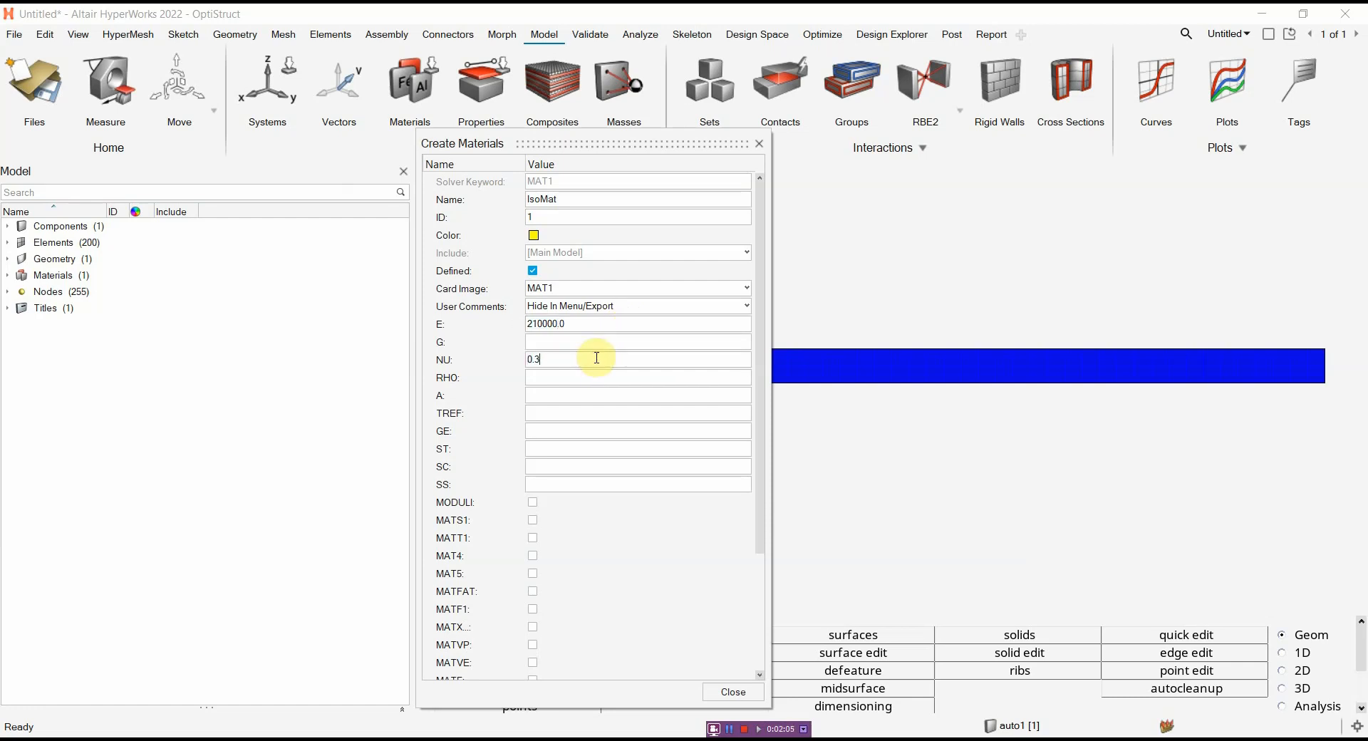
{"action": "left_click", "coordinate": [596, 376]}
{"action": "type", "text": "7.85e-09"}
{"action": "left_click", "coordinate": [601, 371]}
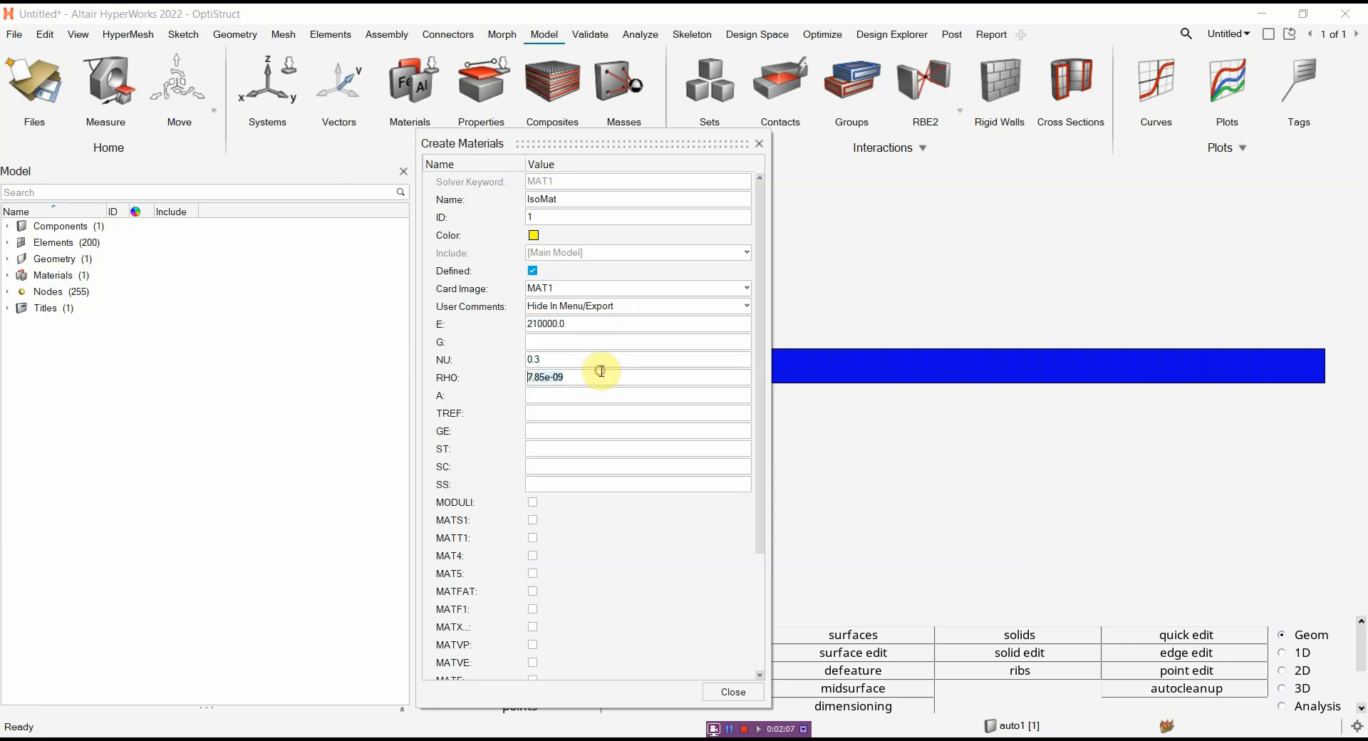
{"action": "left_click", "coordinate": [600, 371]}
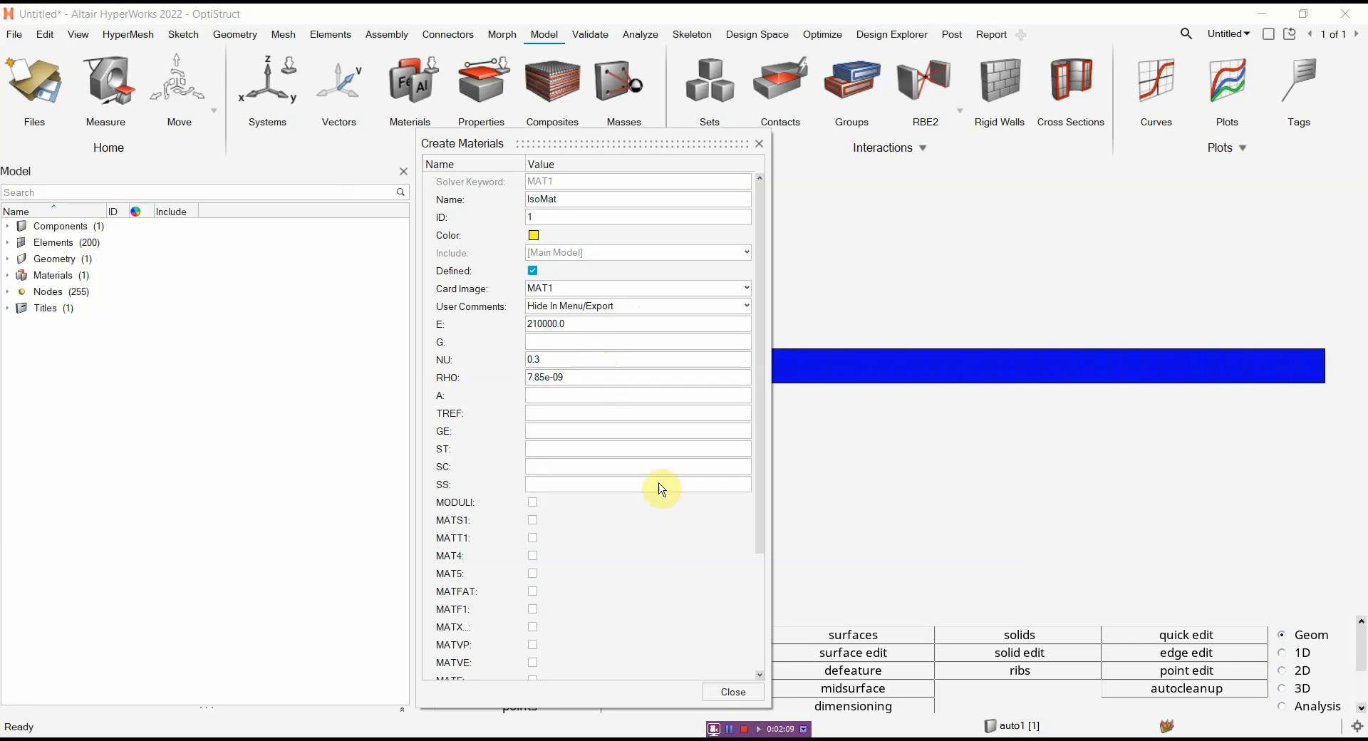
{"action": "left_click", "coordinate": [731, 692]}
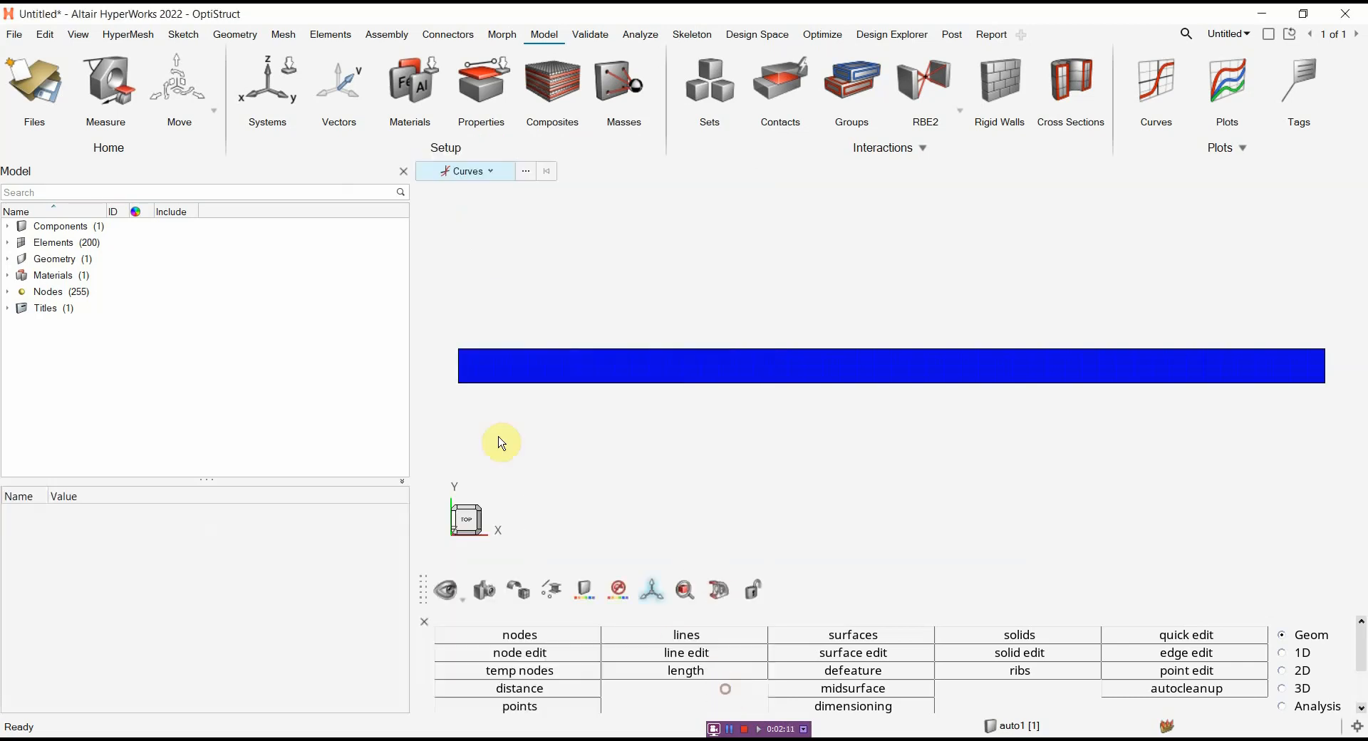
Create a new PSHELL property and name it Prop1
{"action": "left_click", "coordinate": [473, 87]}
{"action": "left_click", "coordinate": [587, 230]}
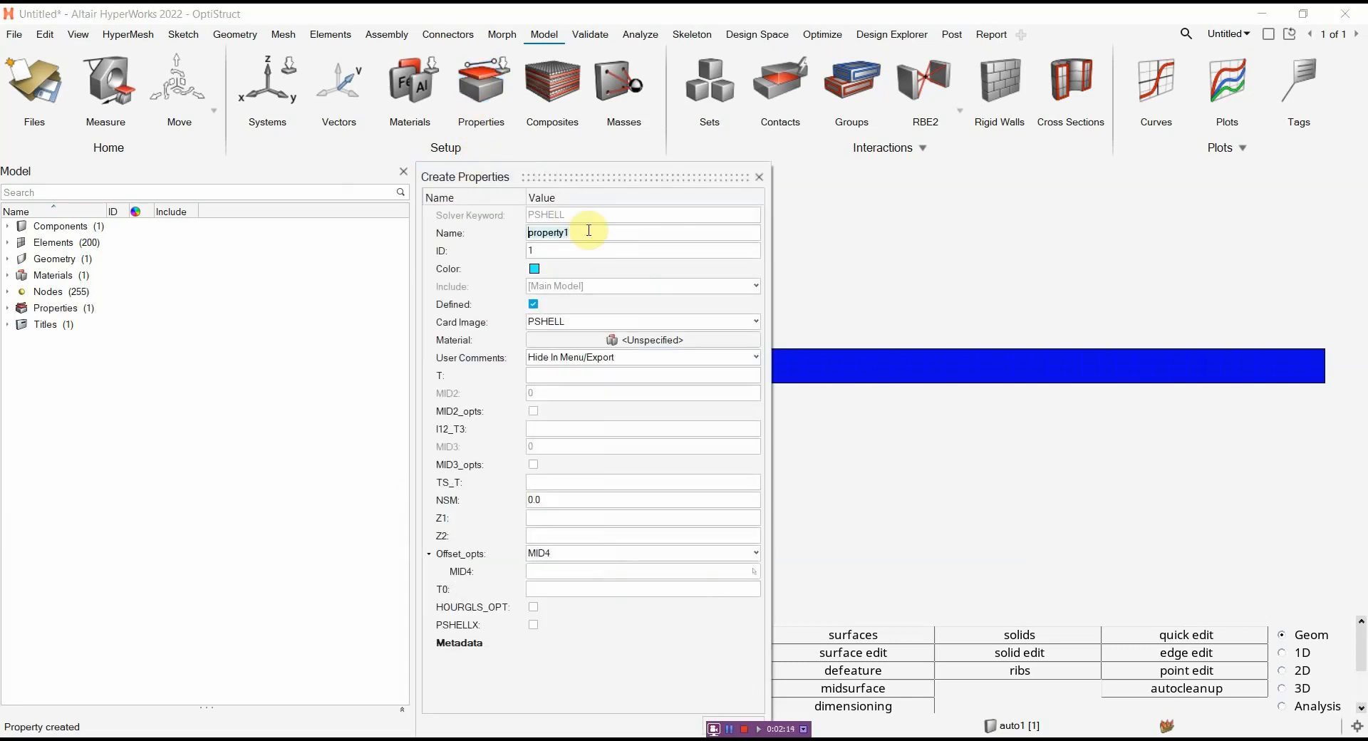
{"action": "double_click", "coordinate": [539, 232]}
{"action": "type", "text": "Prop1"}
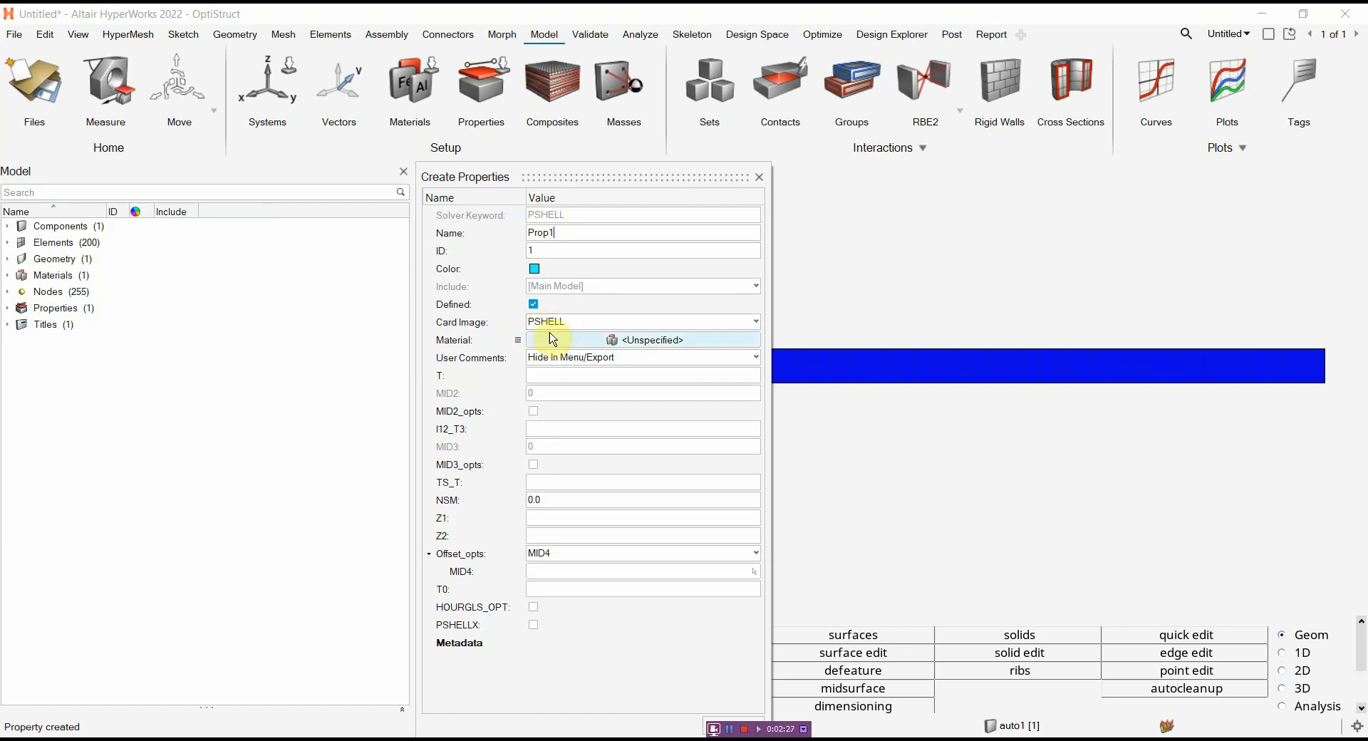
Assign the IsoMat material to the Prop1 property
{"action": "left_click", "coordinate": [650, 341]}
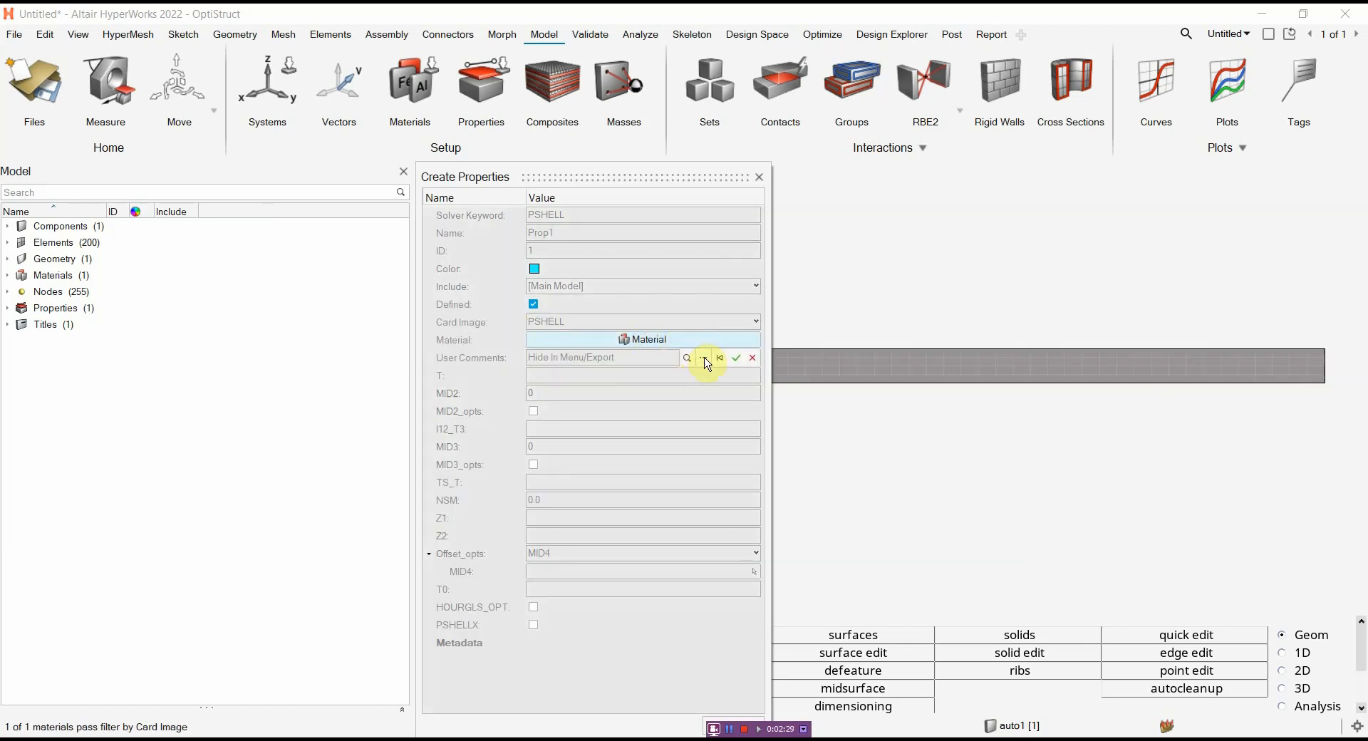
{"action": "left_click", "coordinate": [705, 358]}
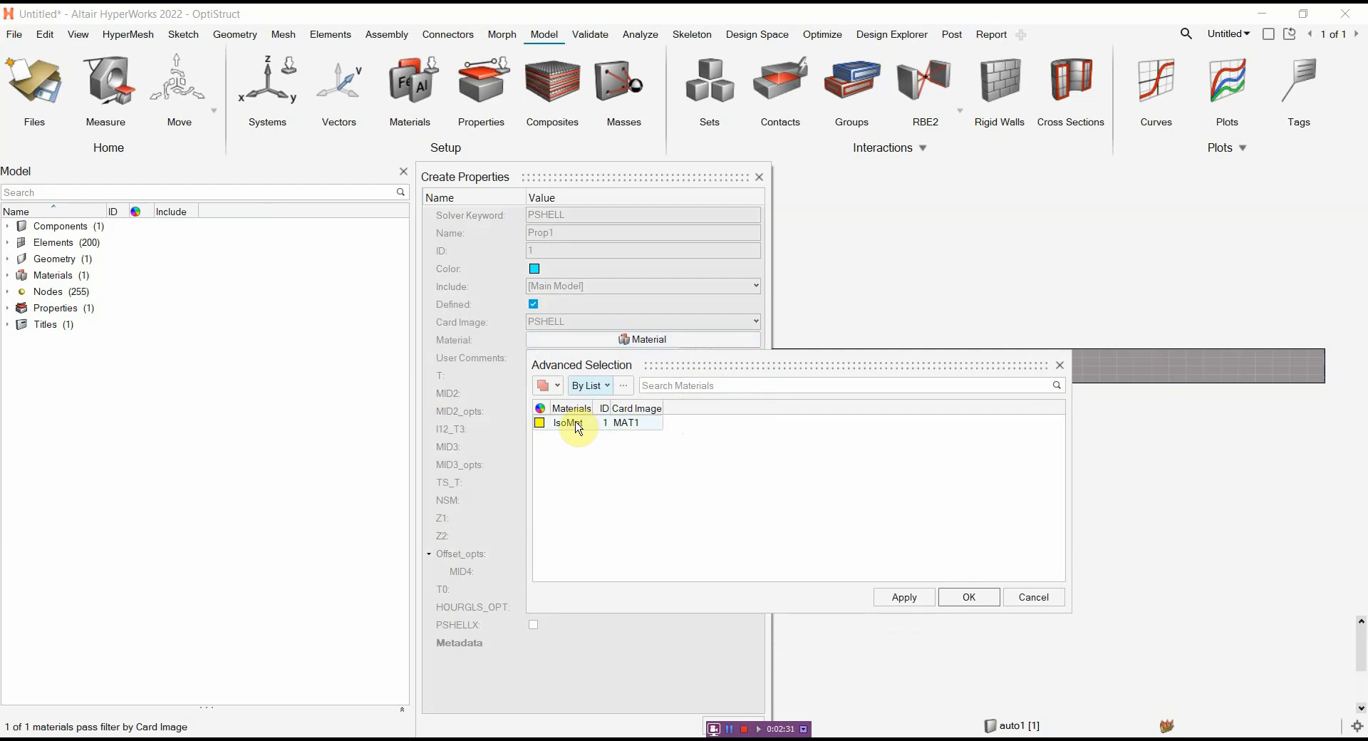
{"action": "left_click", "coordinate": [572, 421]}
{"action": "left_click", "coordinate": [966, 599]}
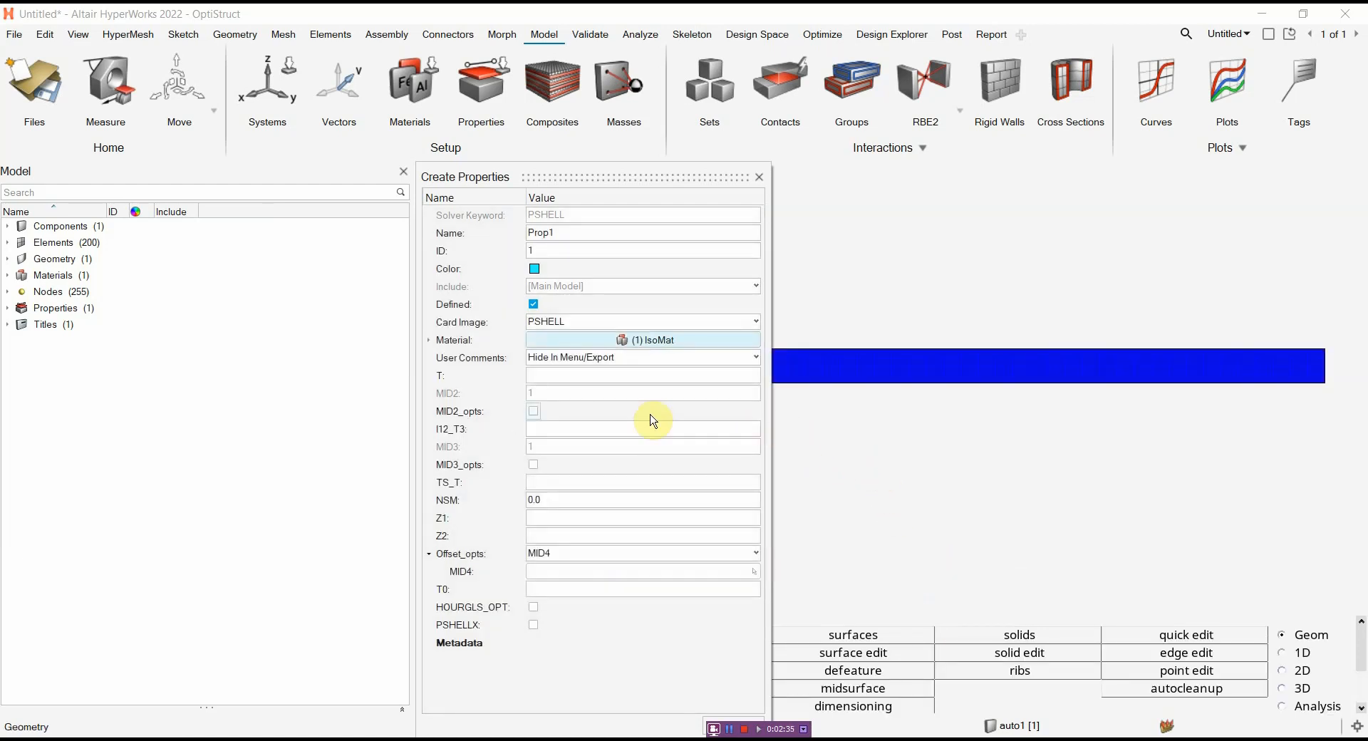
Set Prop1's thickness T to 3.0 and finish the property definition
{"action": "left_click", "coordinate": [617, 375]}
{"action": "type", "text": "1"}
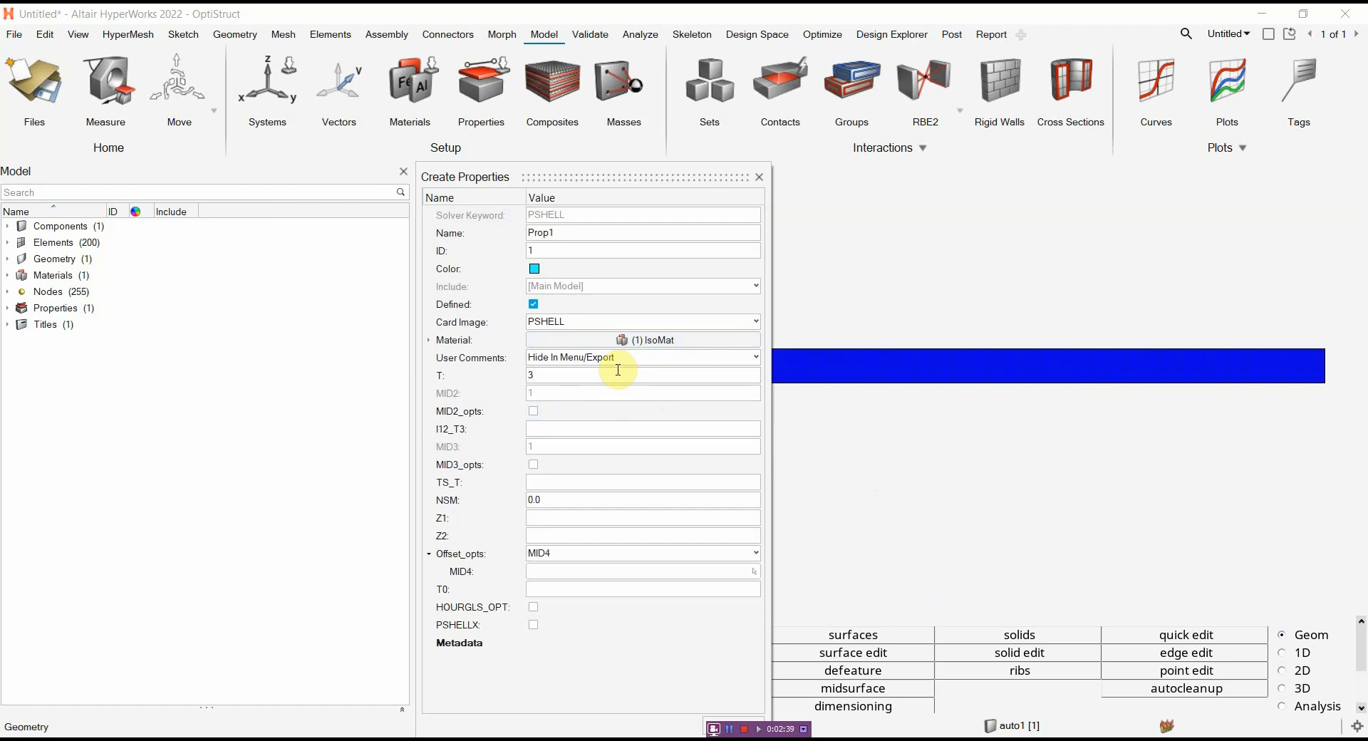
{"action": "key", "text": "Return"}
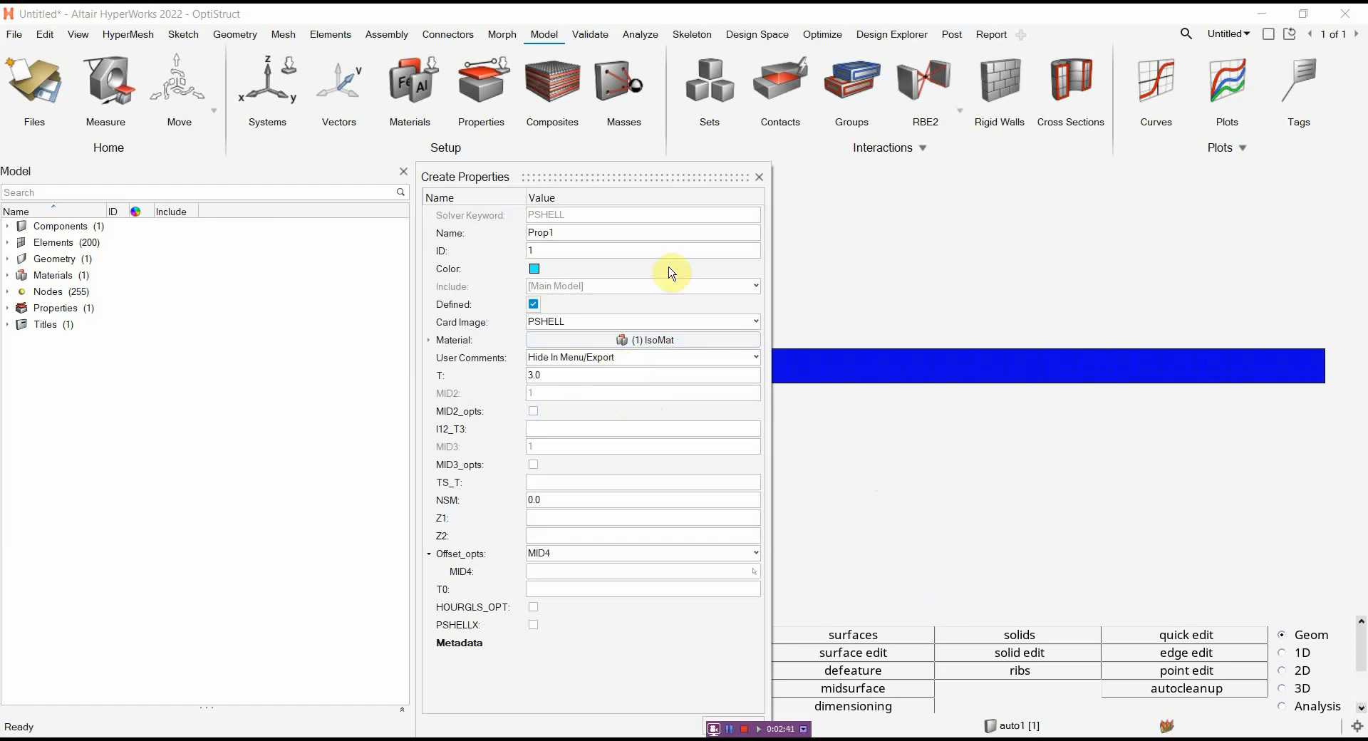
{"action": "left_click_drag", "start_coordinate": [618, 169], "coordinate": [621, 106]}
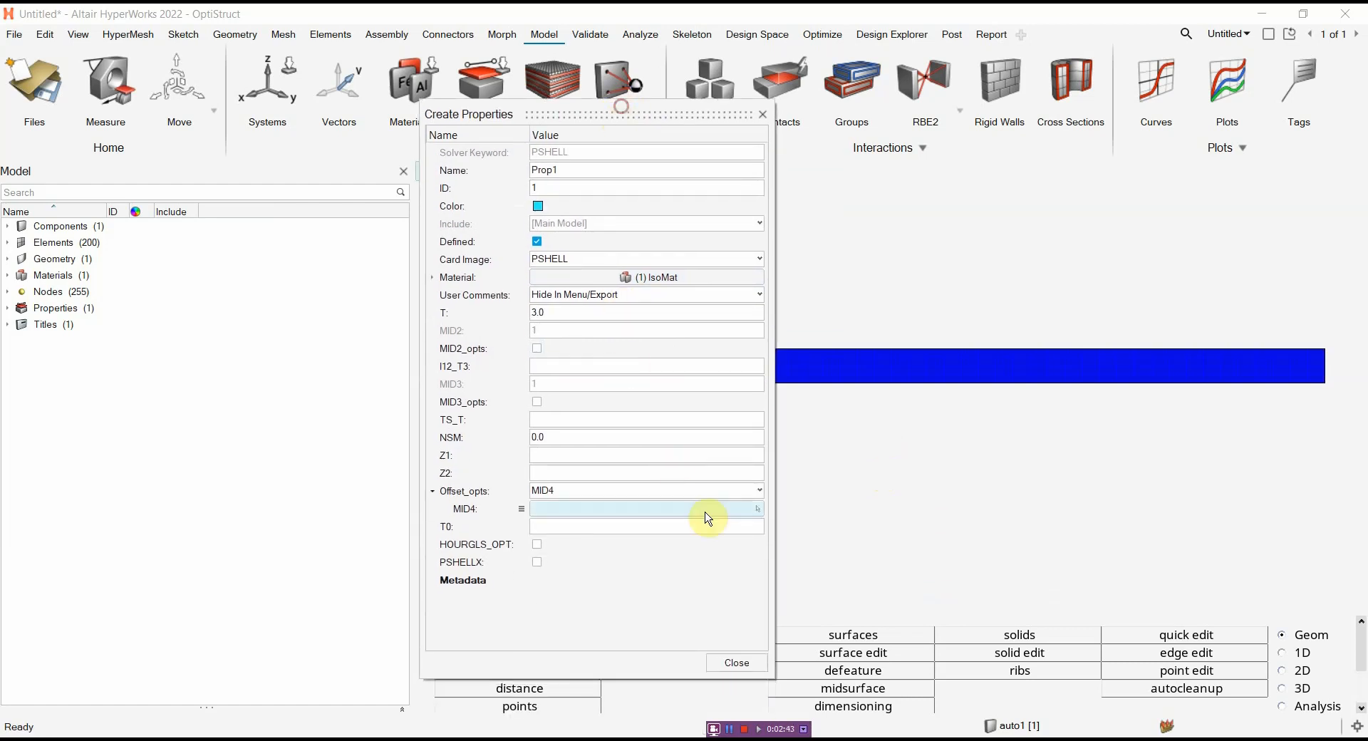
{"action": "left_click", "coordinate": [732, 666]}
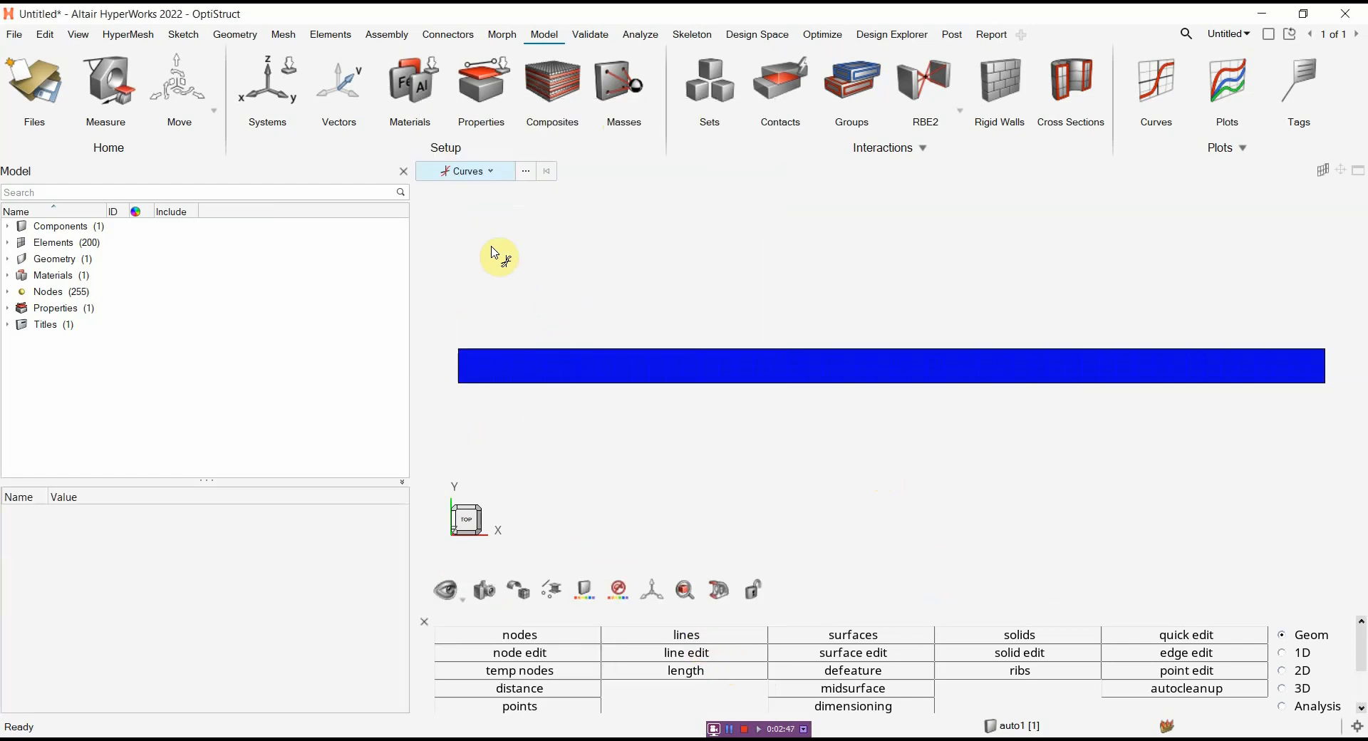
Assign the Prop1 property to the meshed strip component auto1
{"action": "left_click", "coordinate": [507, 74]}
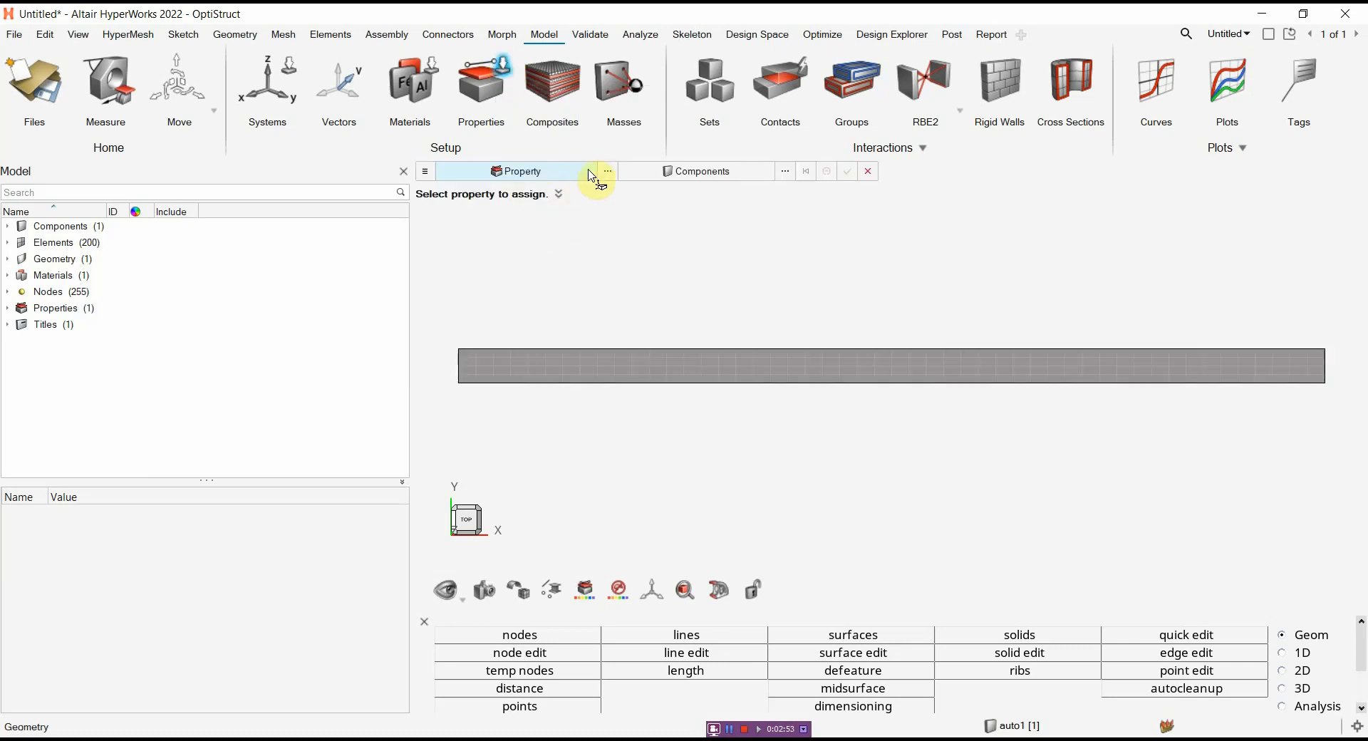
{"action": "left_click", "coordinate": [610, 172]}
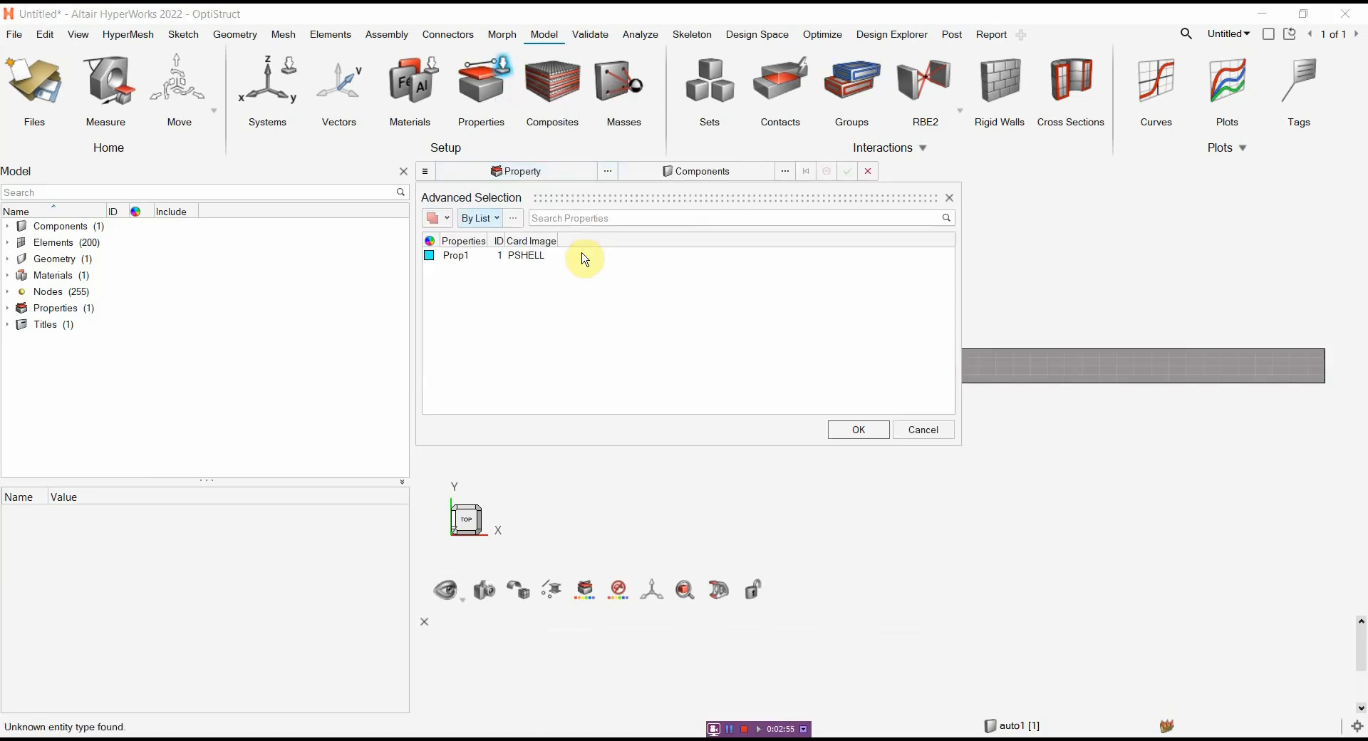
{"action": "left_click", "coordinate": [492, 257]}
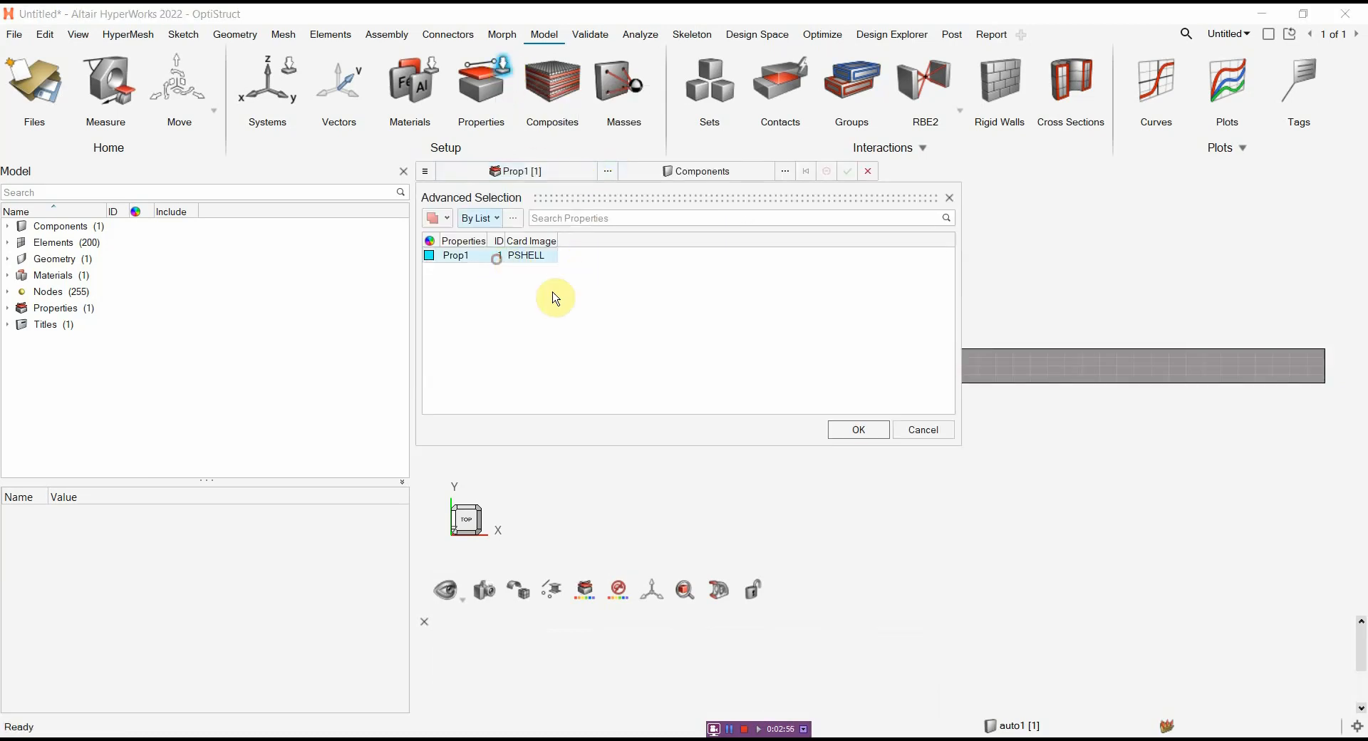
{"action": "left_click", "coordinate": [852, 436]}
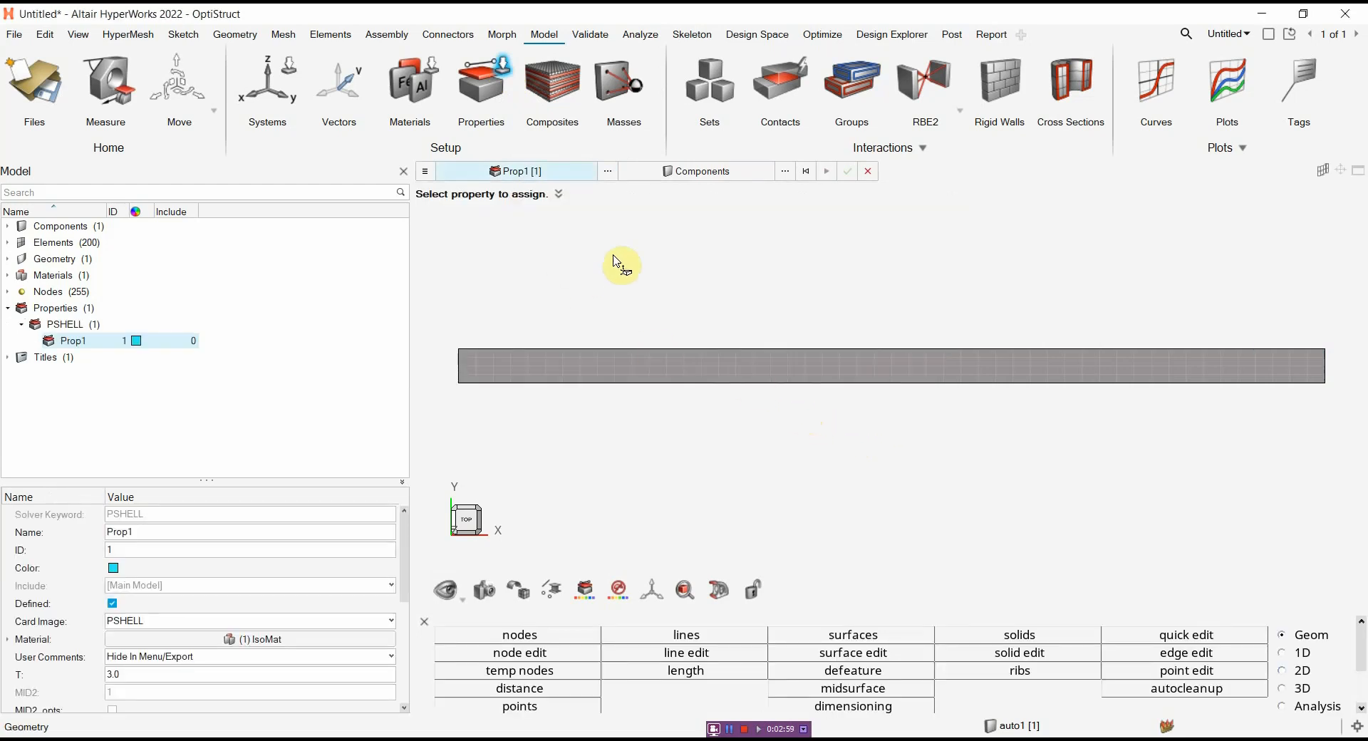
{"action": "left_click", "coordinate": [701, 175]}
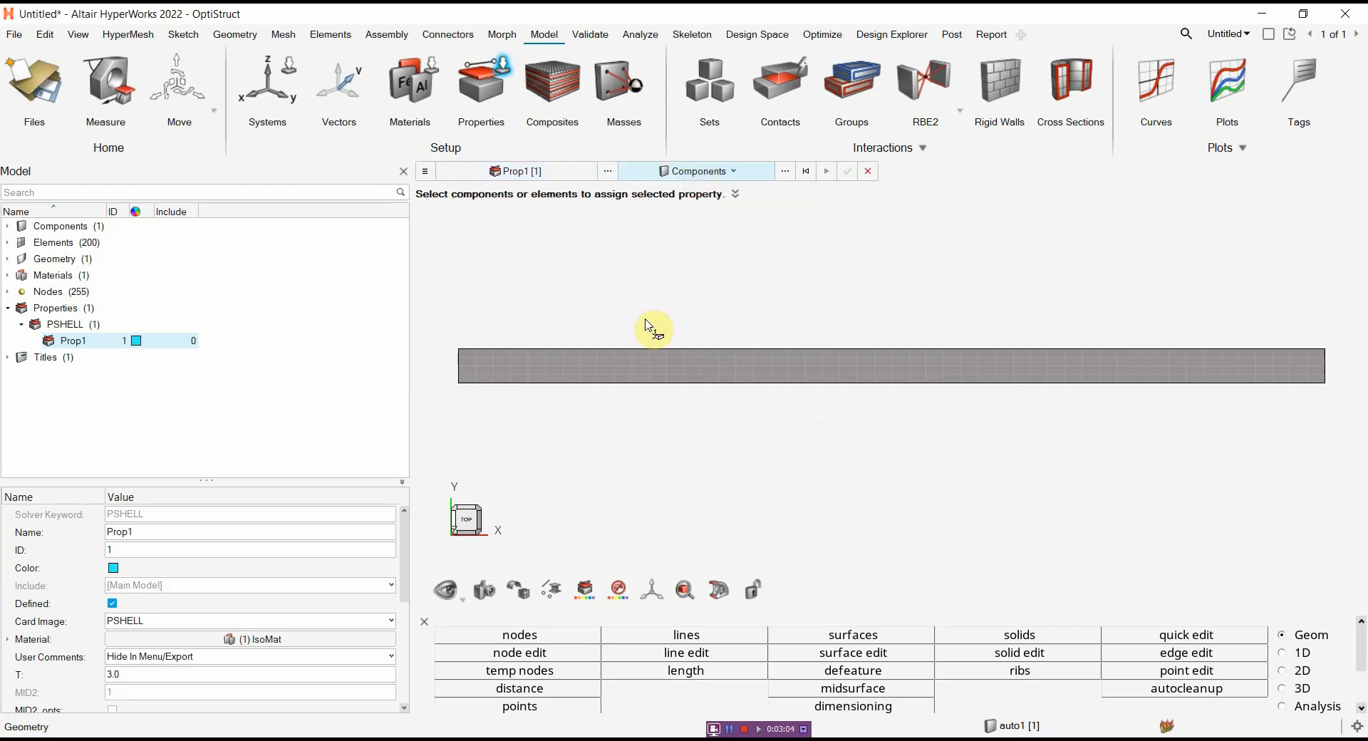
{"action": "left_click", "coordinate": [790, 367]}
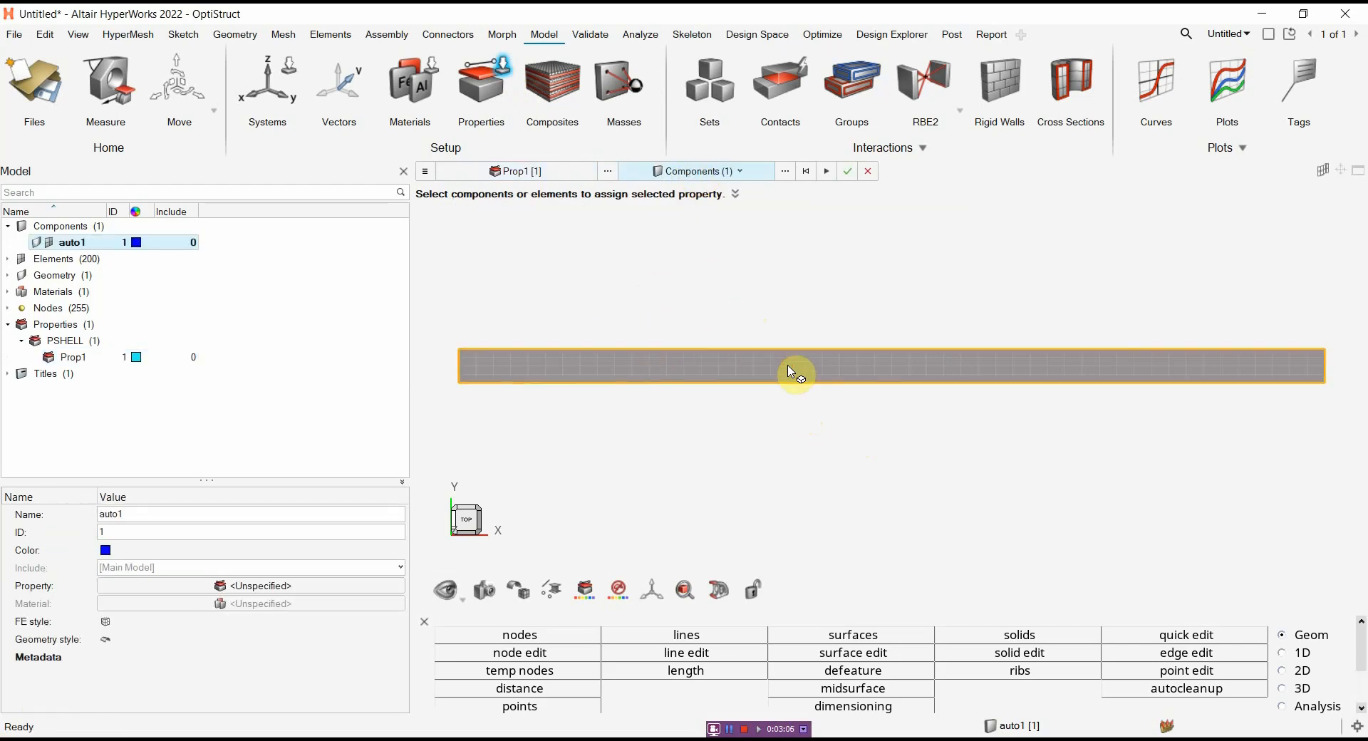
{"action": "left_click", "coordinate": [848, 172]}
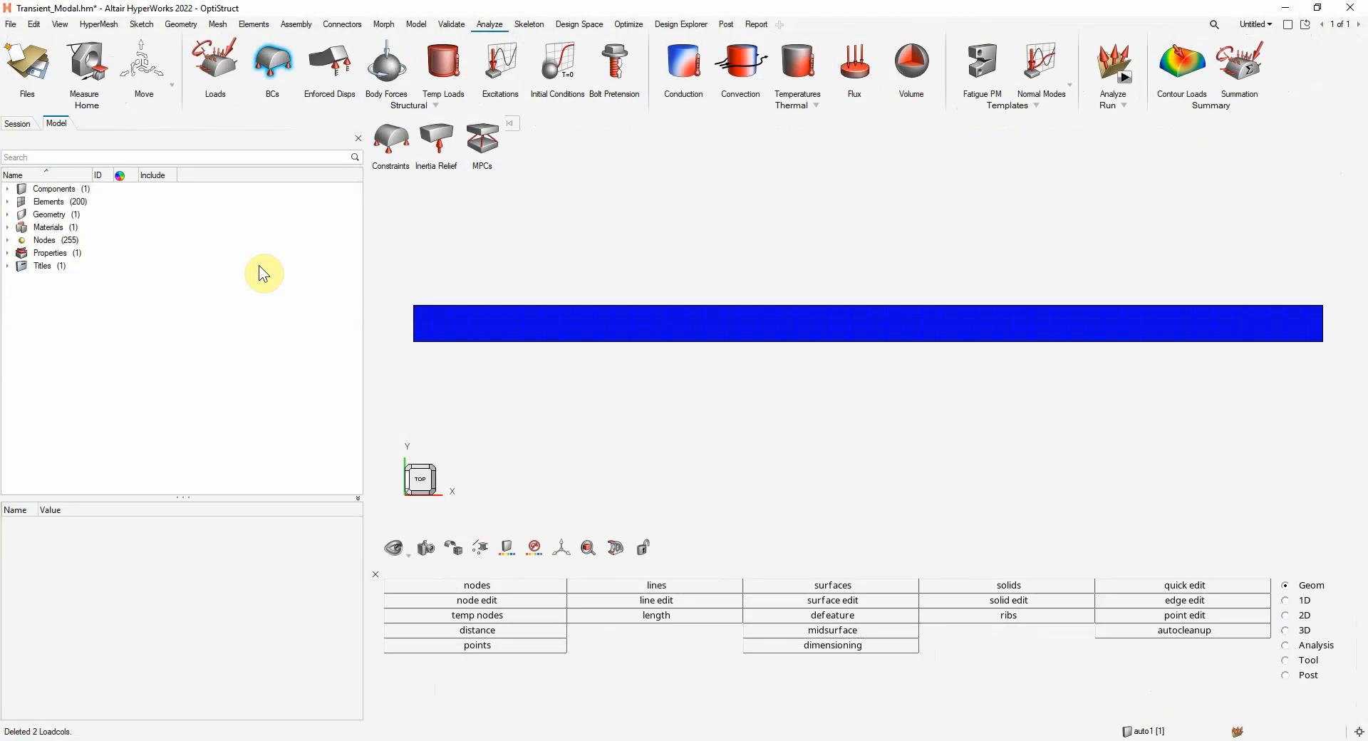
Create a new load collector and name it TSTEPDEF
{"action": "right_click", "coordinate": [207, 219]}
{"action": "mouse_move", "coordinate": [228, 229]}
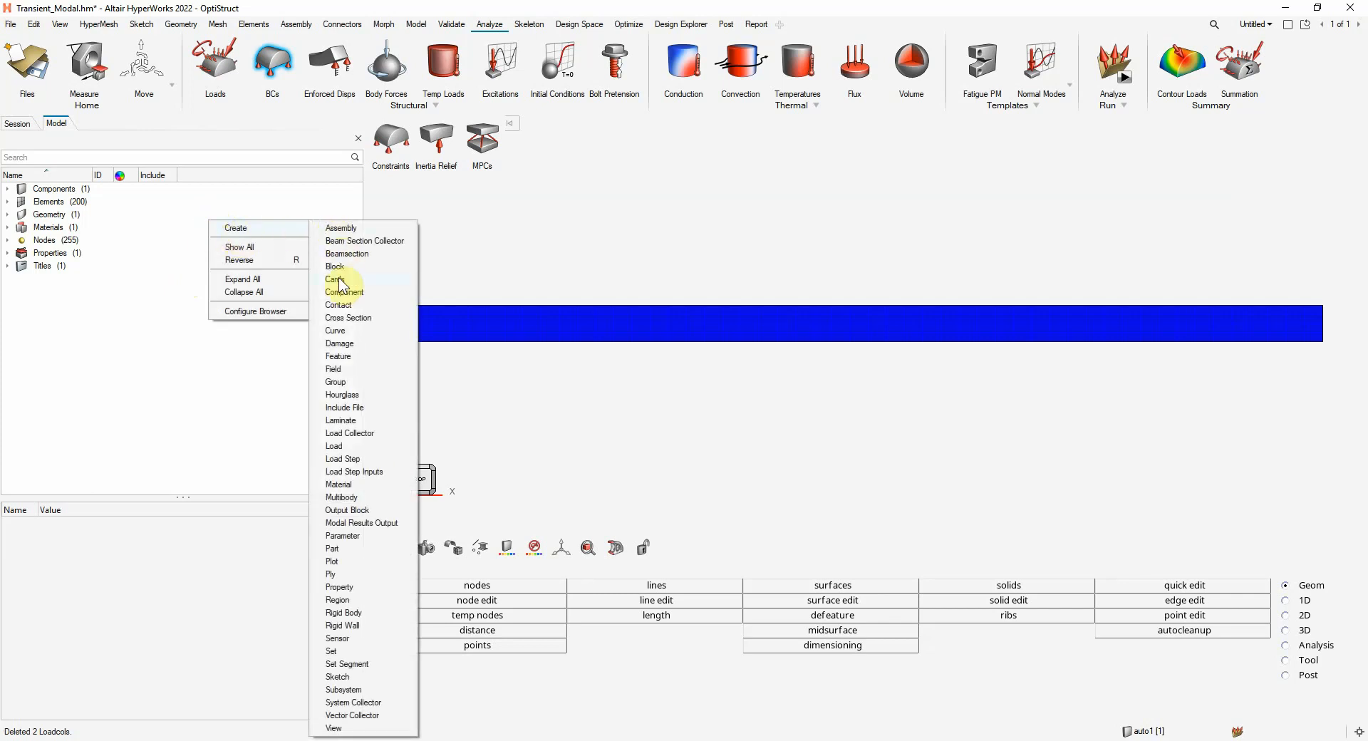
{"action": "left_click", "coordinate": [353, 434]}
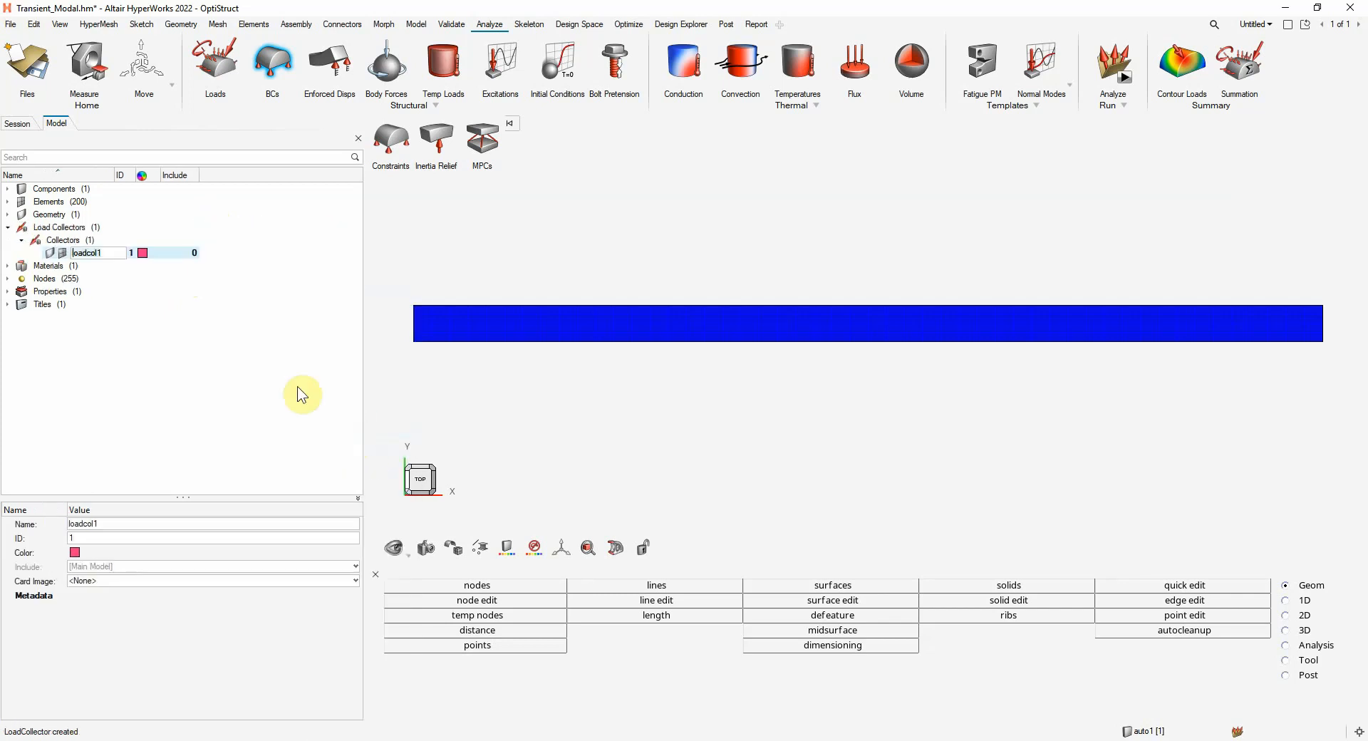
{"action": "type", "text": "TSTEPDEF"}
Give TSTEPDEF the TSTEP card image with N set to 10000 and DT to 0.001
{"action": "left_click", "coordinate": [166, 583]}
{"action": "scroll", "coordinate": [174, 625], "scroll_direction": "down", "scroll_amount": 10}
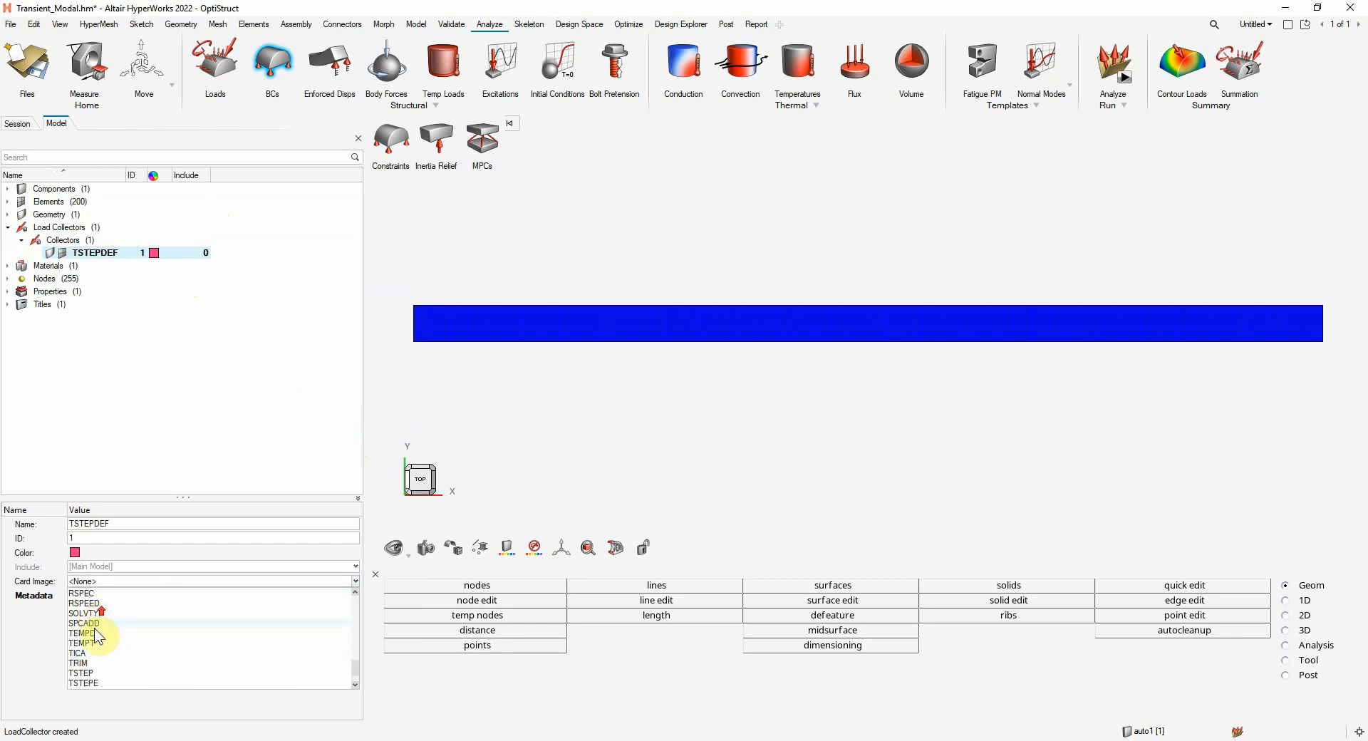
{"action": "left_click", "coordinate": [84, 670]}
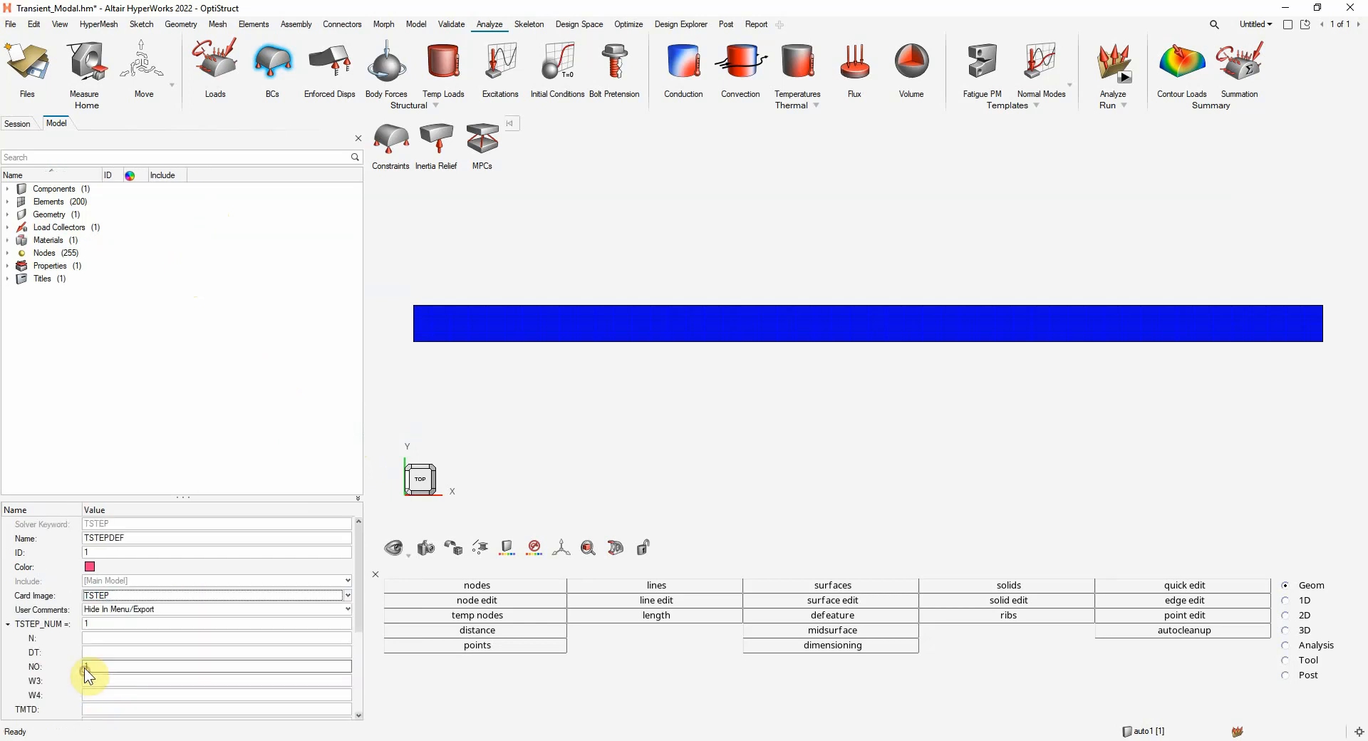
{"action": "left_click", "coordinate": [110, 637]}
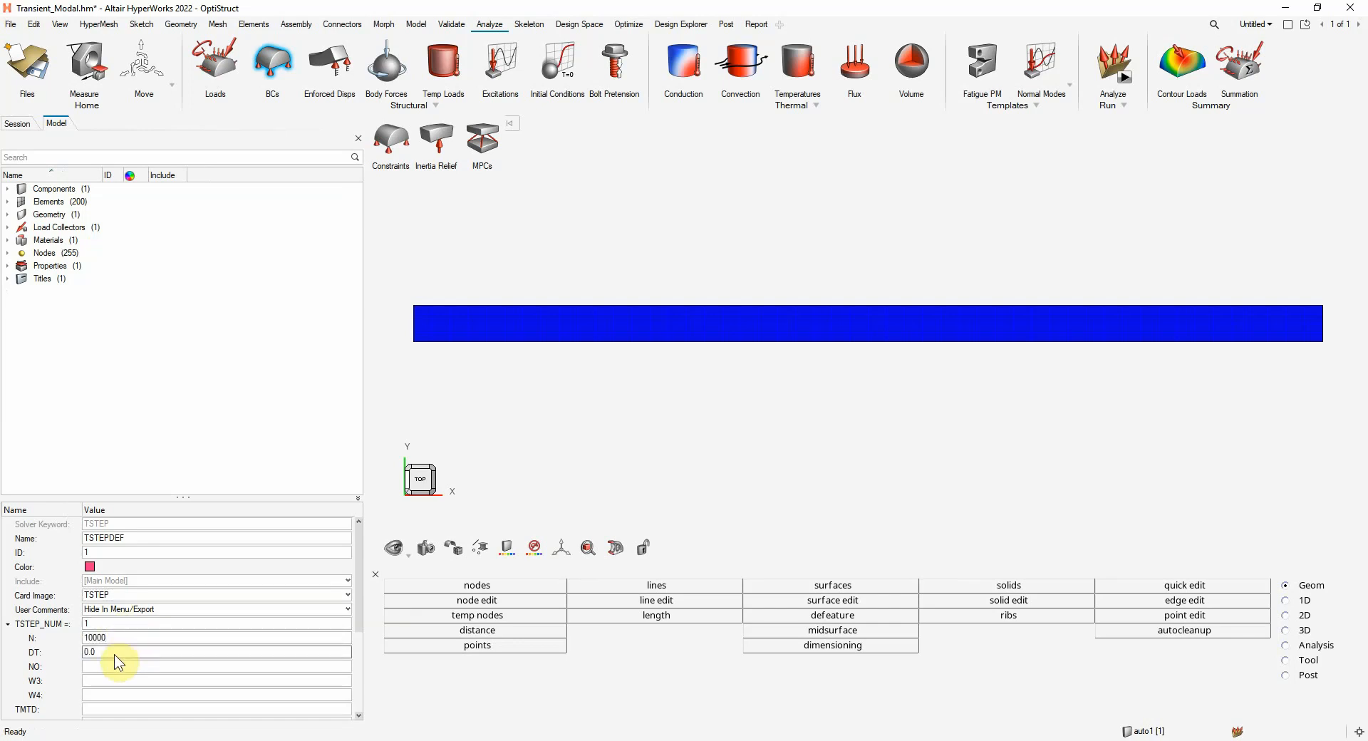
{"action": "left_click", "coordinate": [114, 653]}
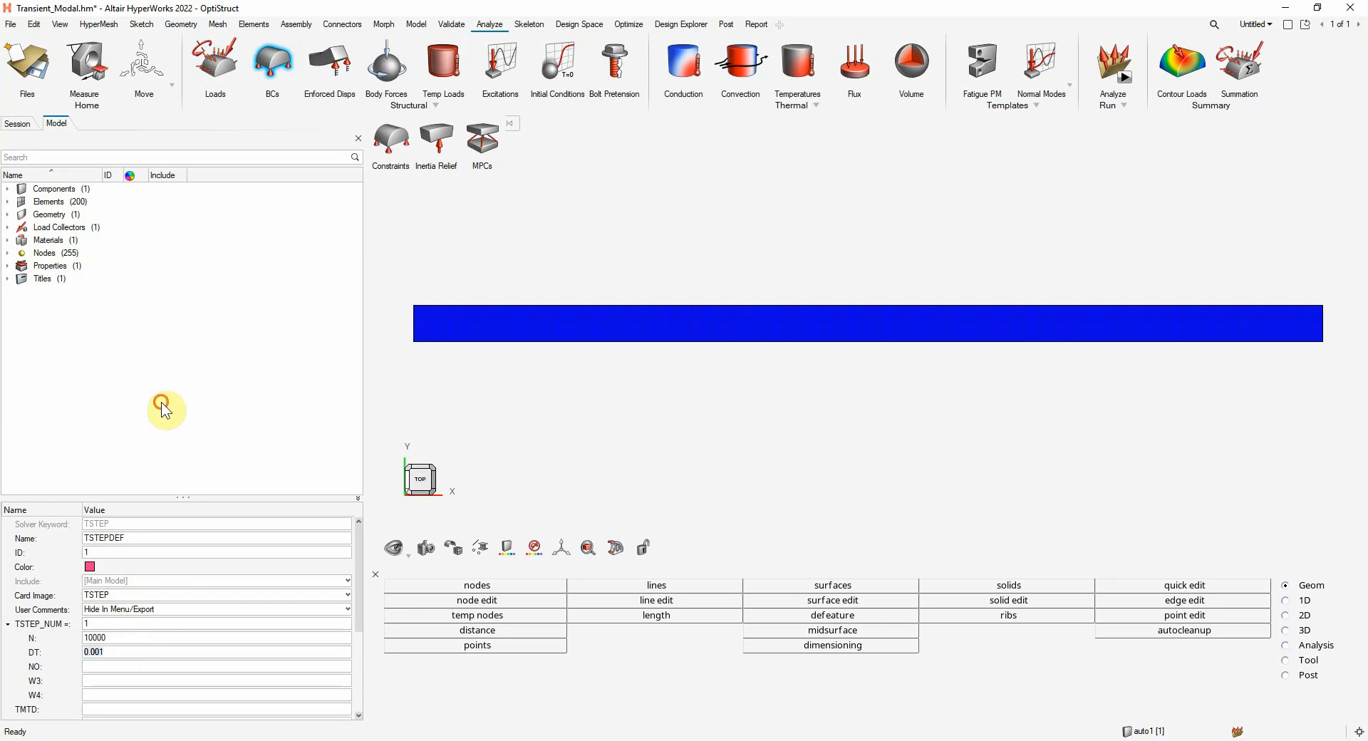
{"action": "left_click", "coordinate": [54, 189]}
{"action": "left_click", "coordinate": [41, 358]}
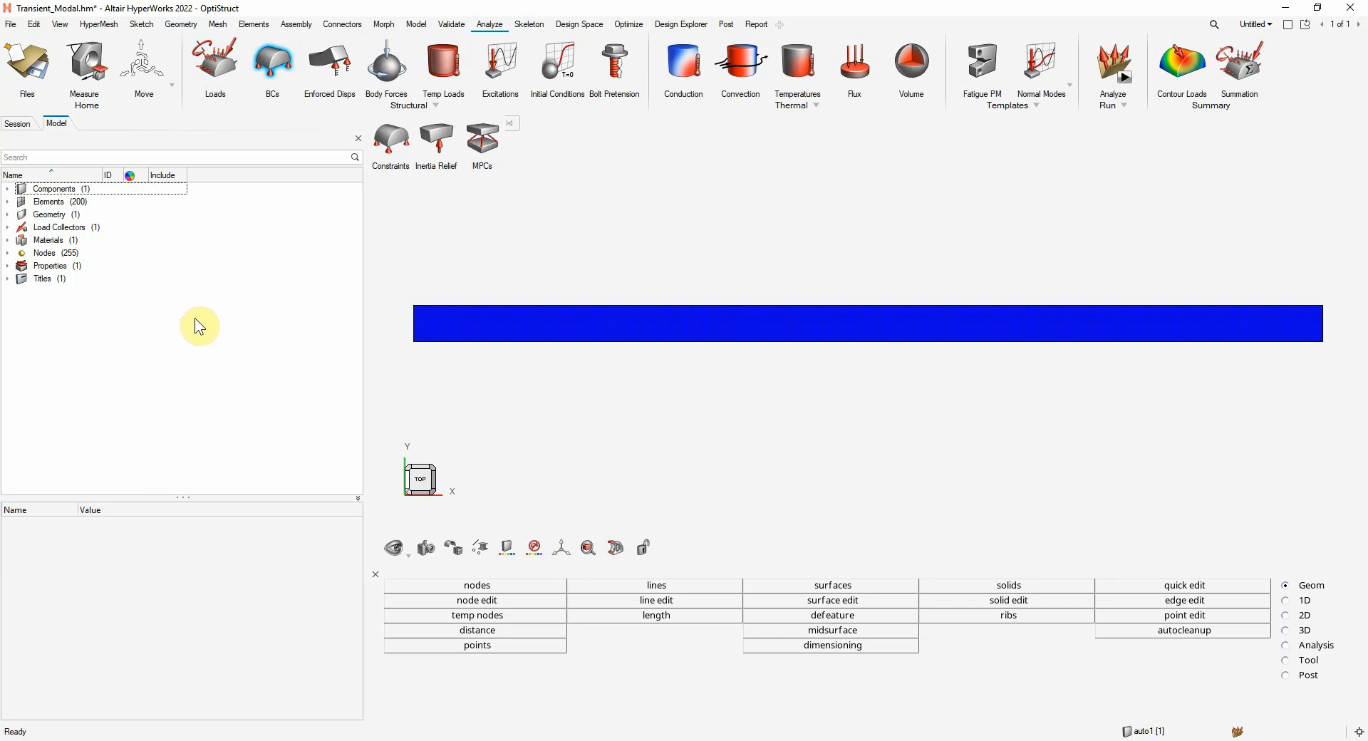
Create a new curve in the Curve Editor and name it TranLoadCurve
{"action": "left_click", "coordinate": [417, 25]}
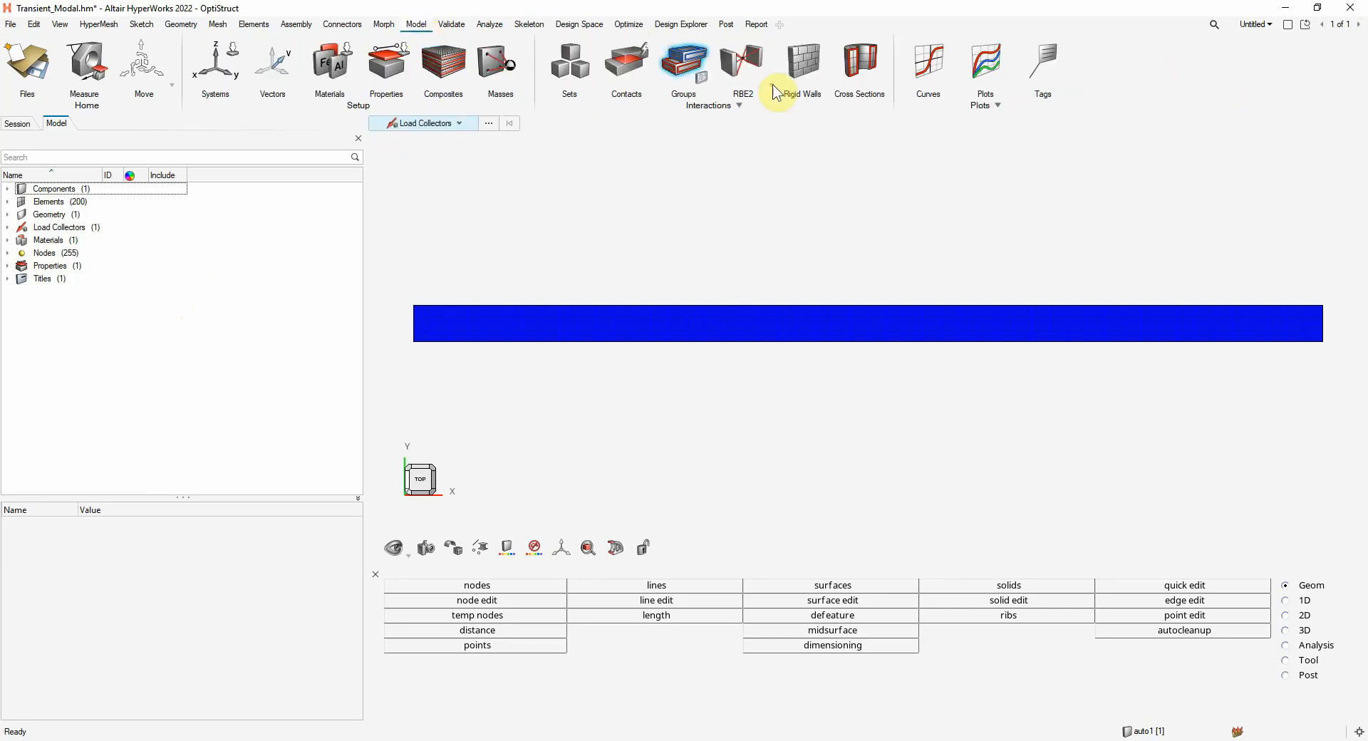
{"action": "left_click", "coordinate": [932, 59]}
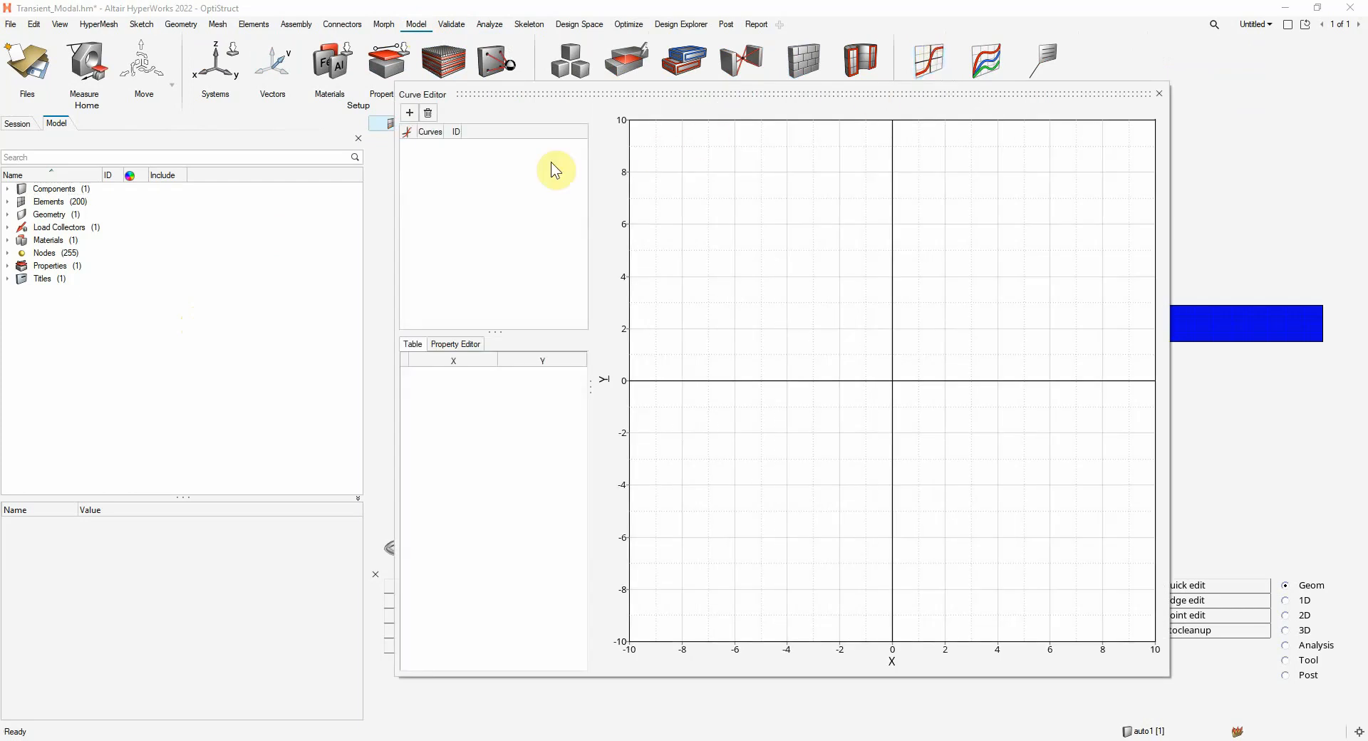
{"action": "left_click", "coordinate": [410, 112]}
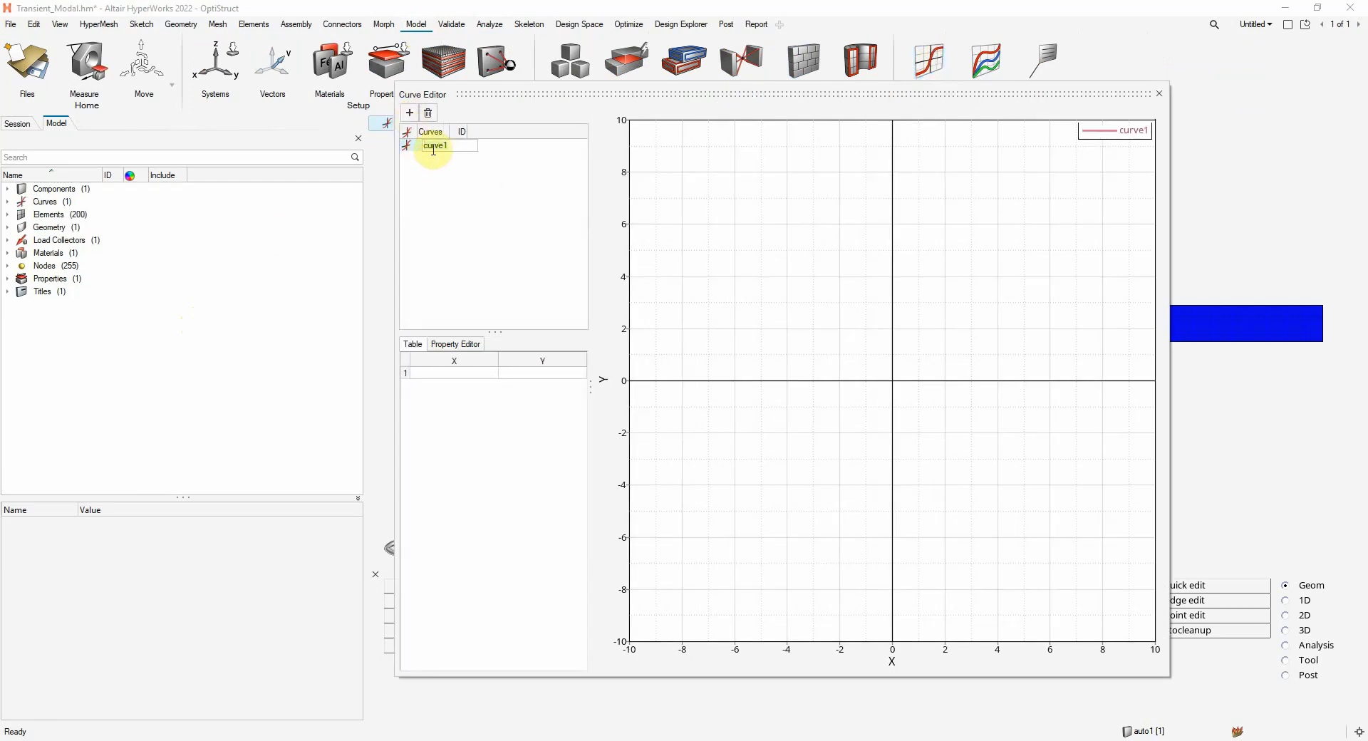
{"action": "key", "text": "BackSpace"}
{"action": "type", "text": "TranLoadCurve"}
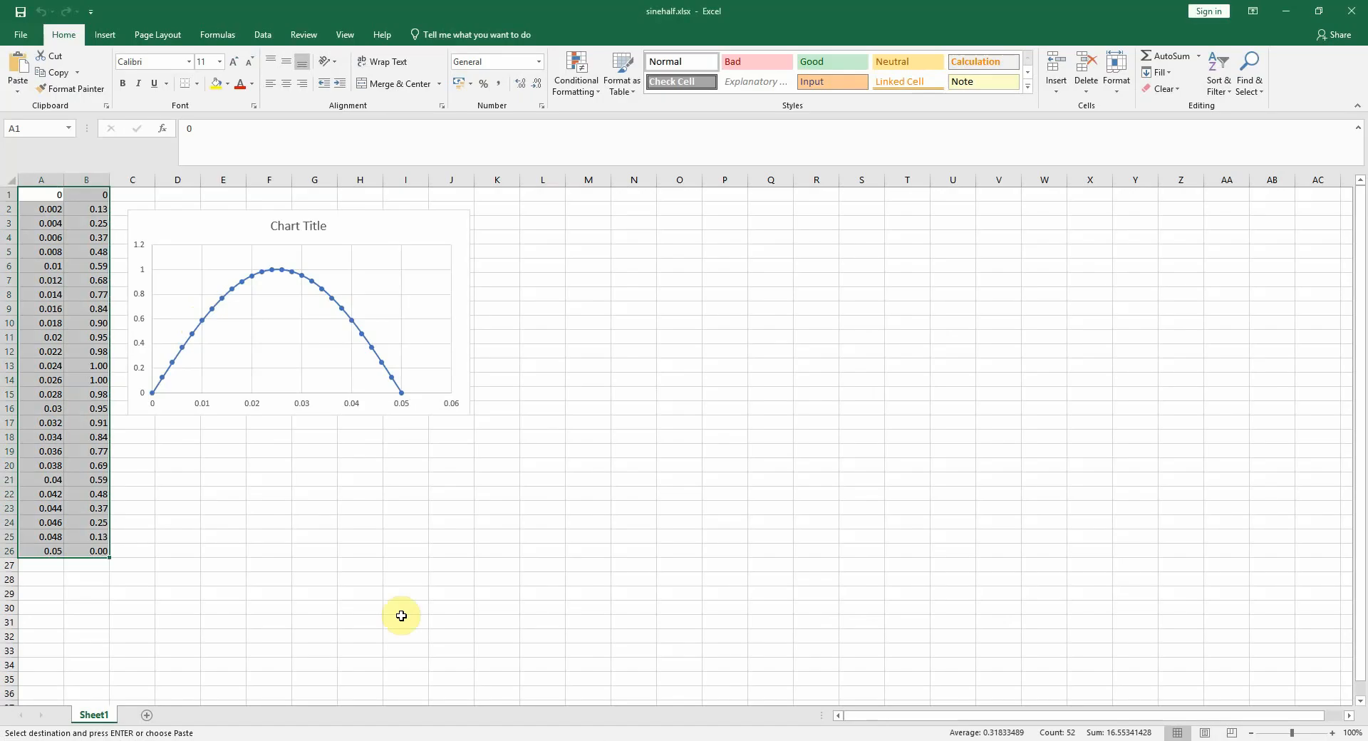
Switch to Excel and copy the half-sine data in cells A1:B26 of sinehalf.xlsx
{"action": "left_click", "coordinate": [100, 426]}
{"action": "left_click_drag", "start_coordinate": [41, 196], "coordinate": [96, 552]}
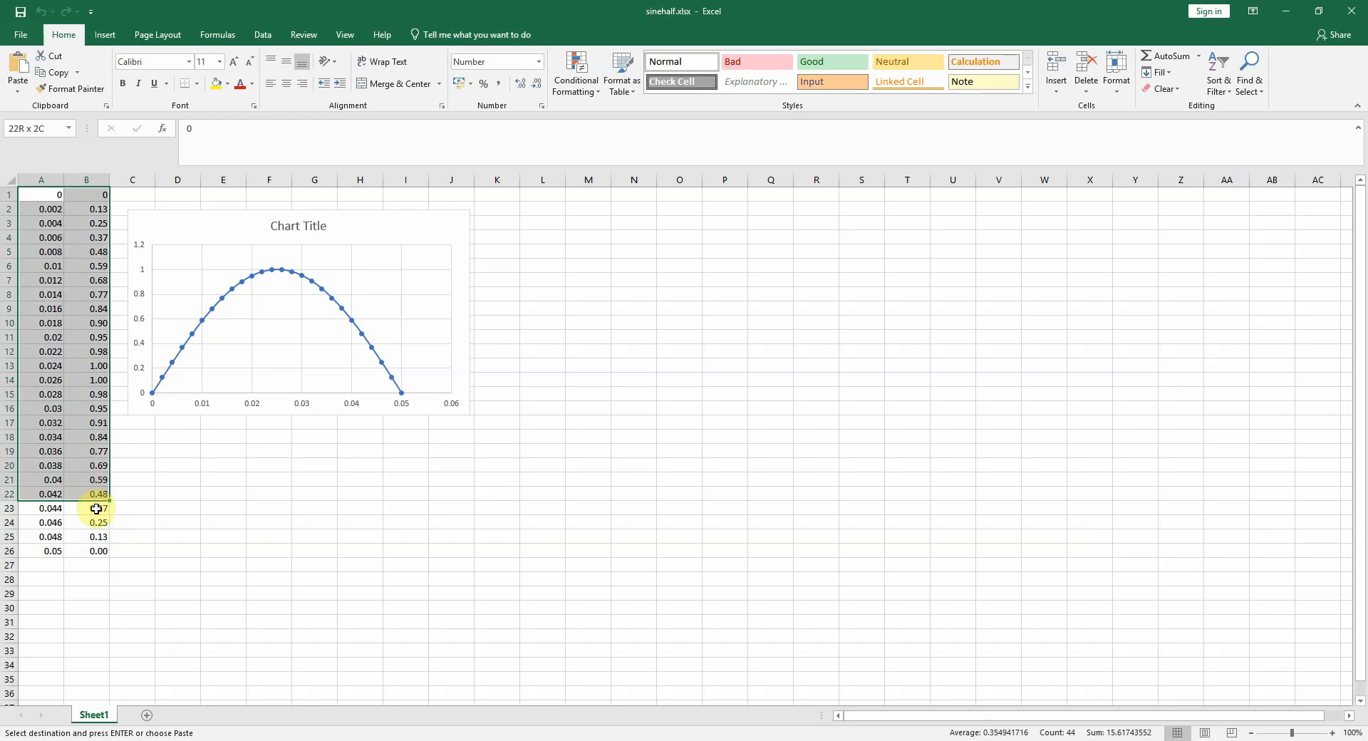
{"action": "key", "text": "ctrl+c"}
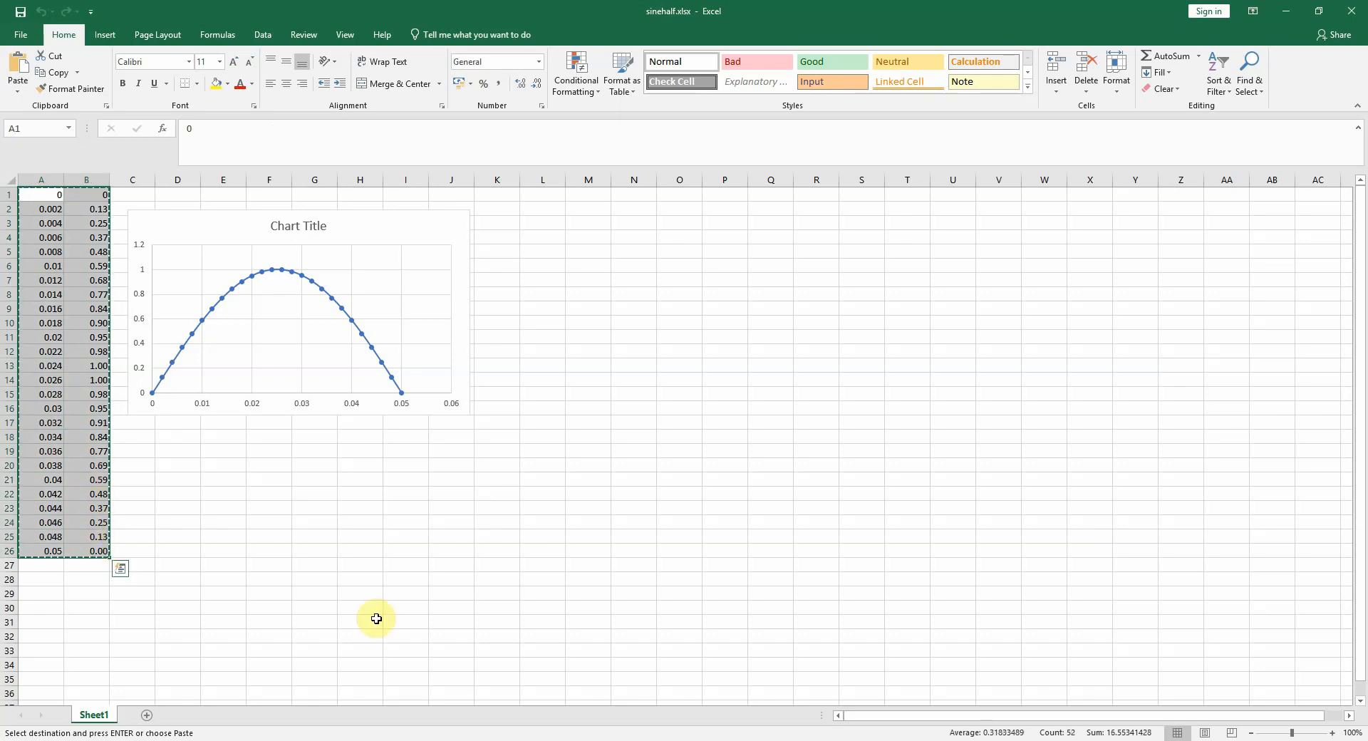
Return to HyperWorks and paste the copied half-sine data into TranLoadCurve's table, starting at the first X cell
{"action": "left_click", "coordinate": [565, 740]}
{"action": "left_click", "coordinate": [450, 374]}
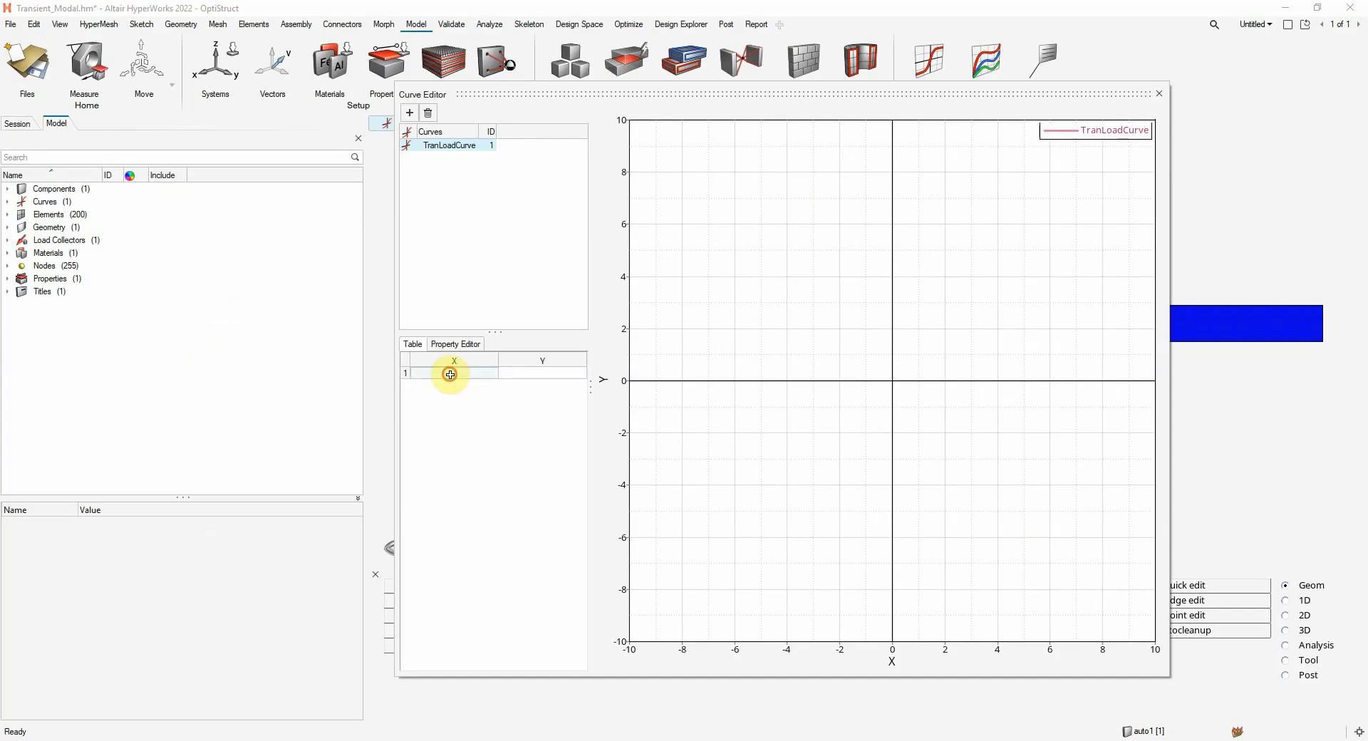
{"action": "left_click", "coordinate": [453, 372]}
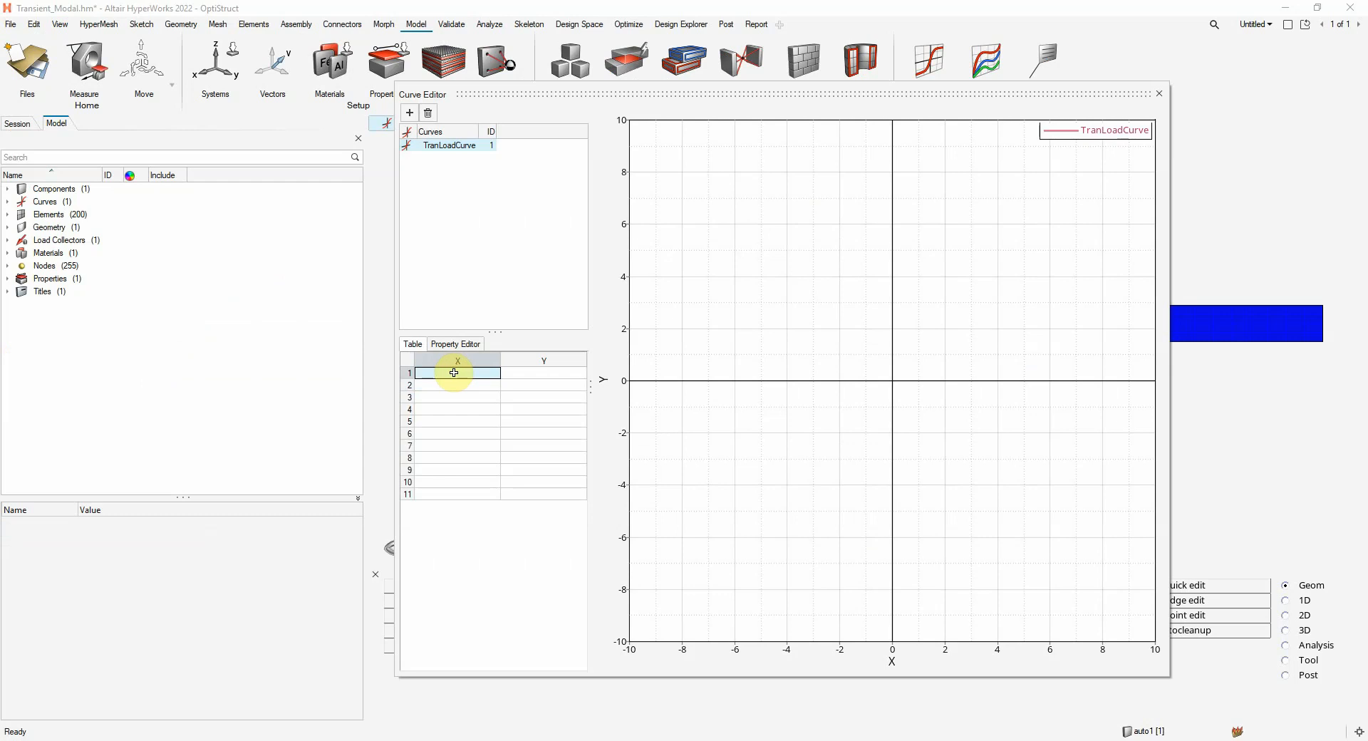
{"action": "key", "text": "ctrl+v"}
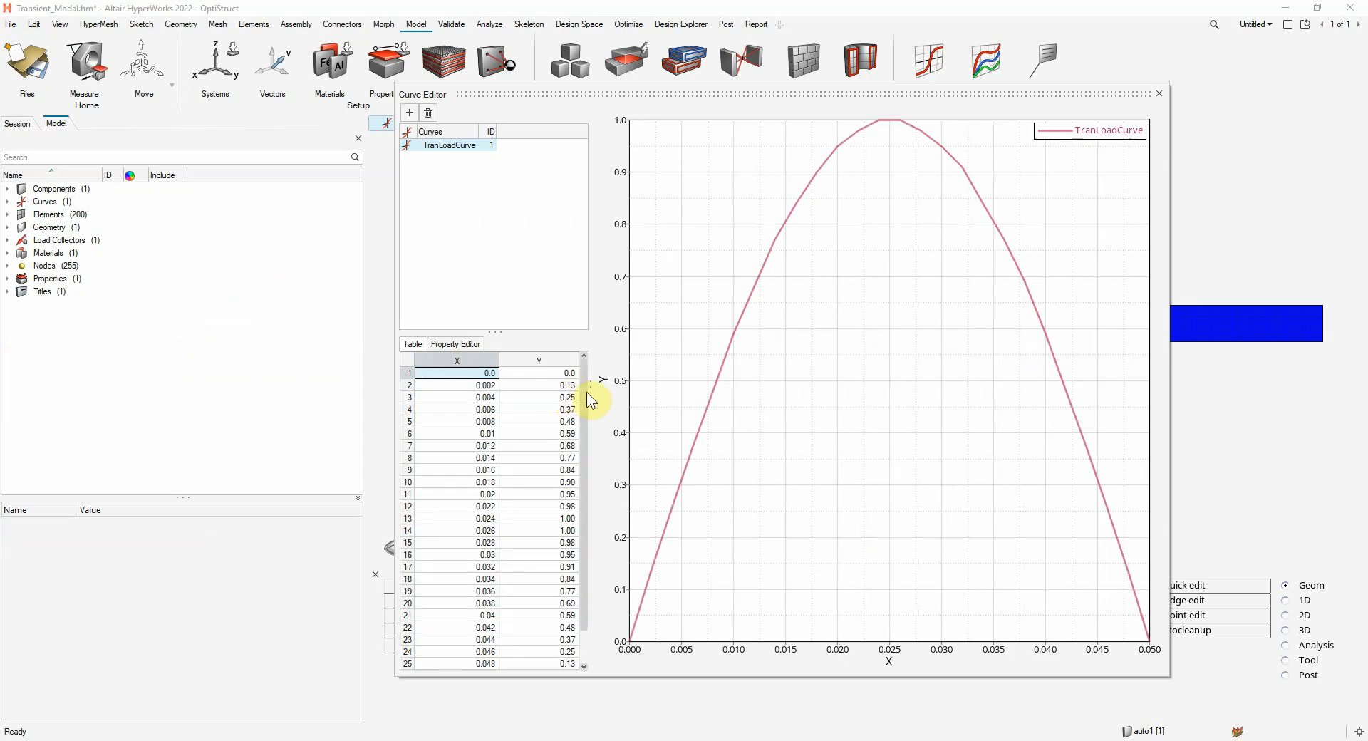
Add a final point to TranLoadCurve in row 27 with X 10 and Y 0
{"action": "scroll", "coordinate": [586, 424], "scroll_direction": "down", "scroll_amount": 1}
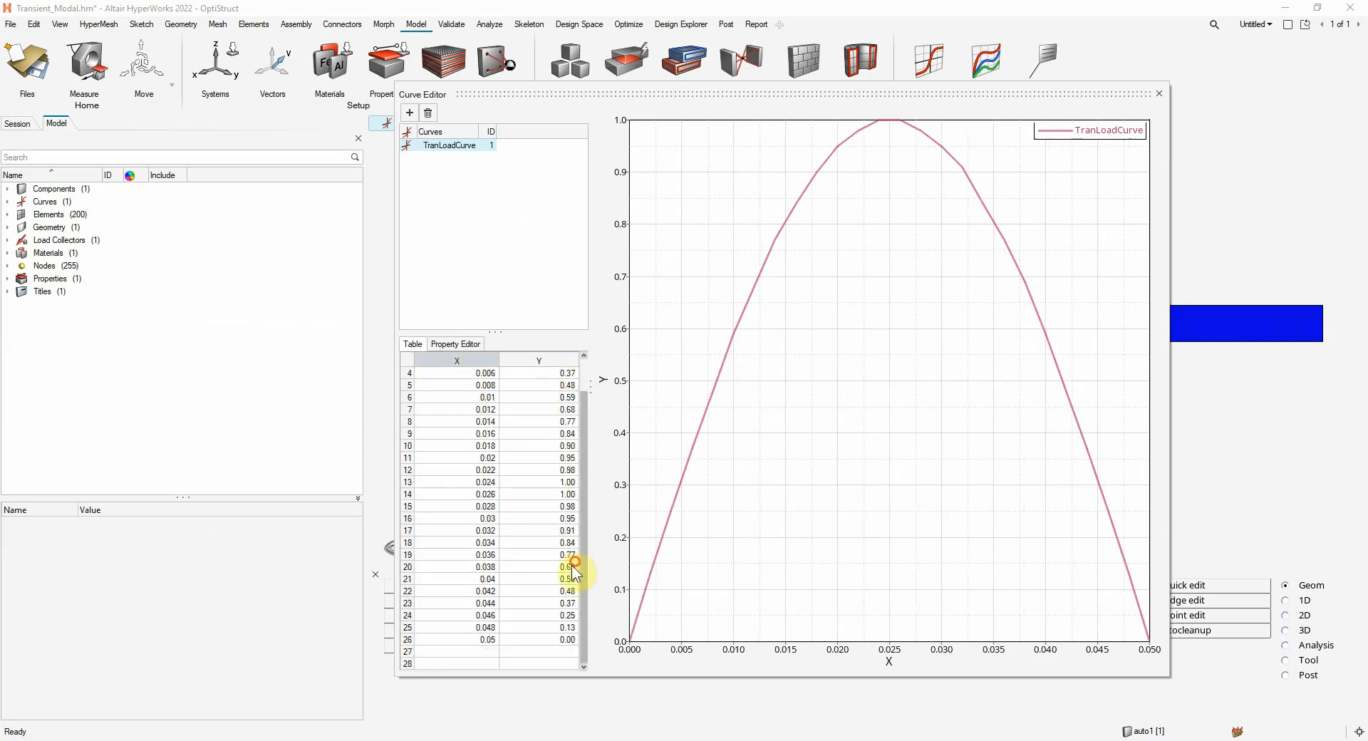
{"action": "left_click", "coordinate": [470, 650]}
{"action": "type", "text": "10"}
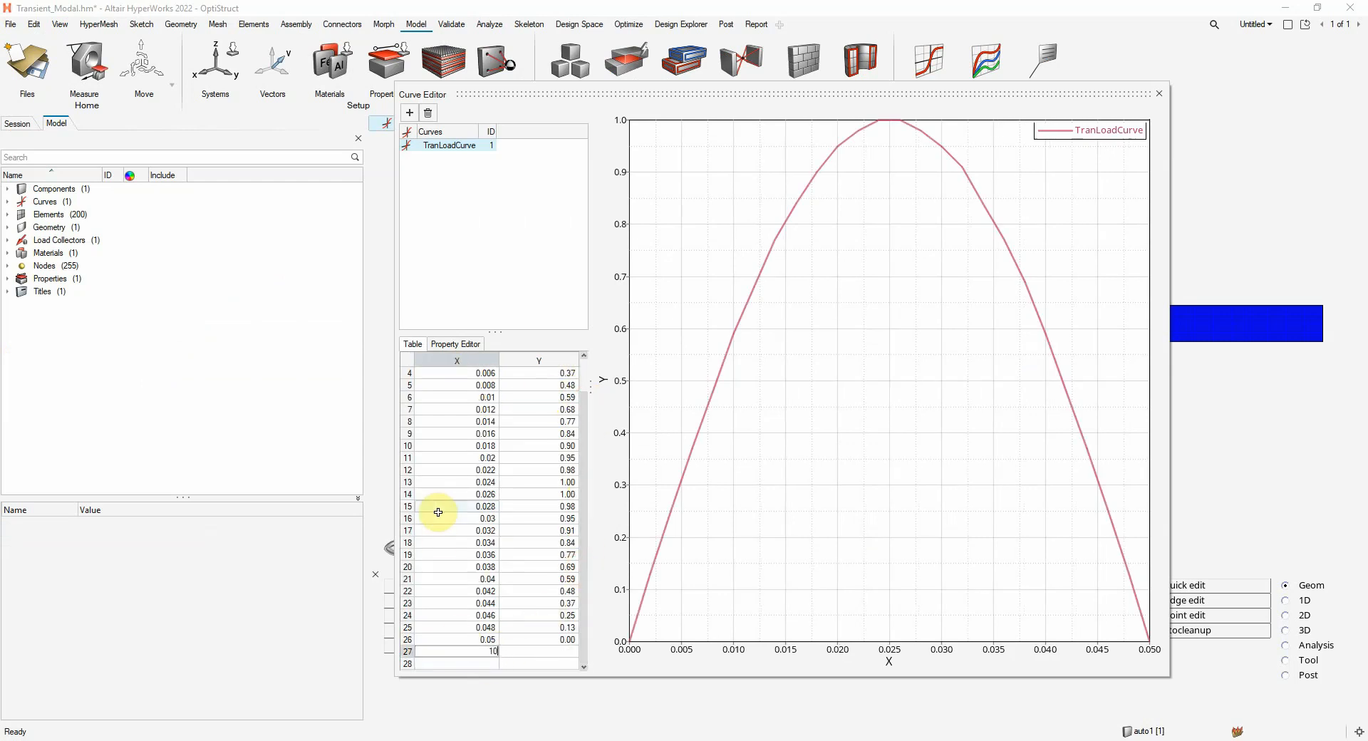
{"action": "left_click", "coordinate": [545, 651]}
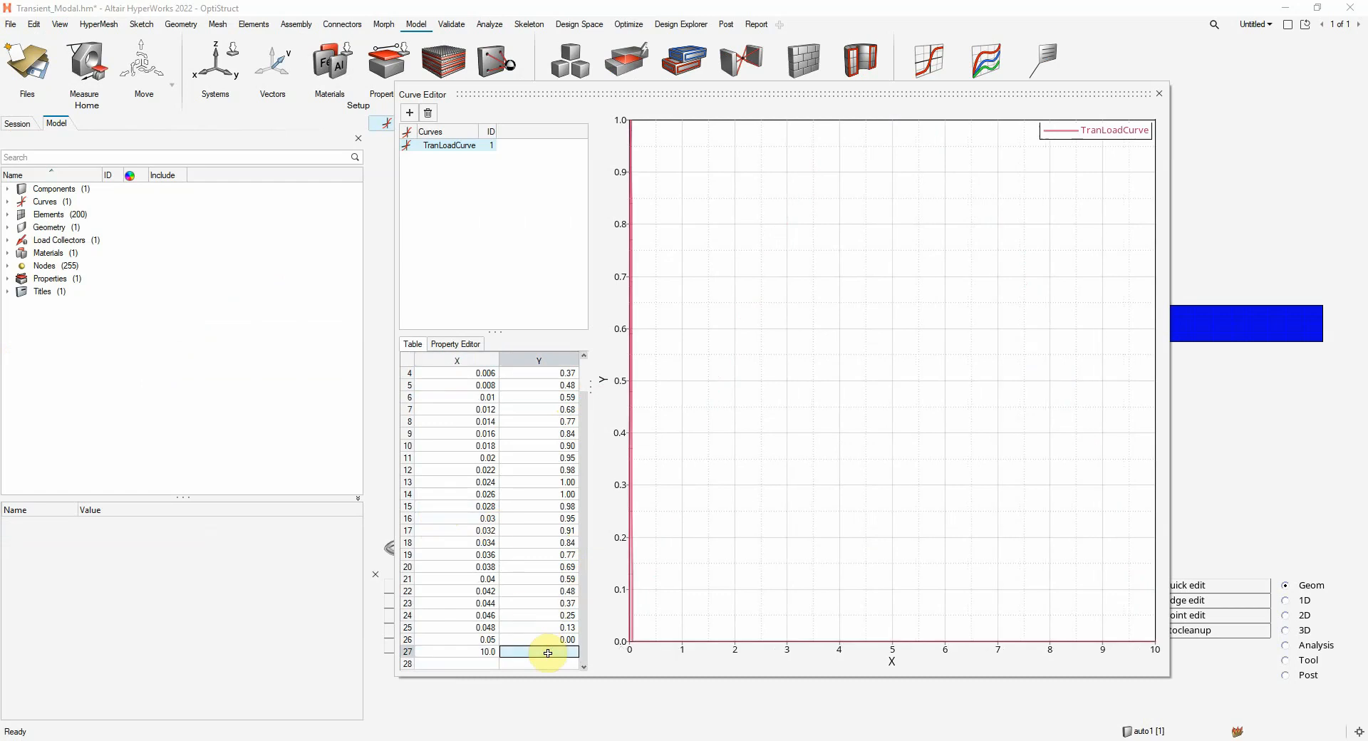
{"action": "type", "text": "0"}
{"action": "key", "text": "Return"}
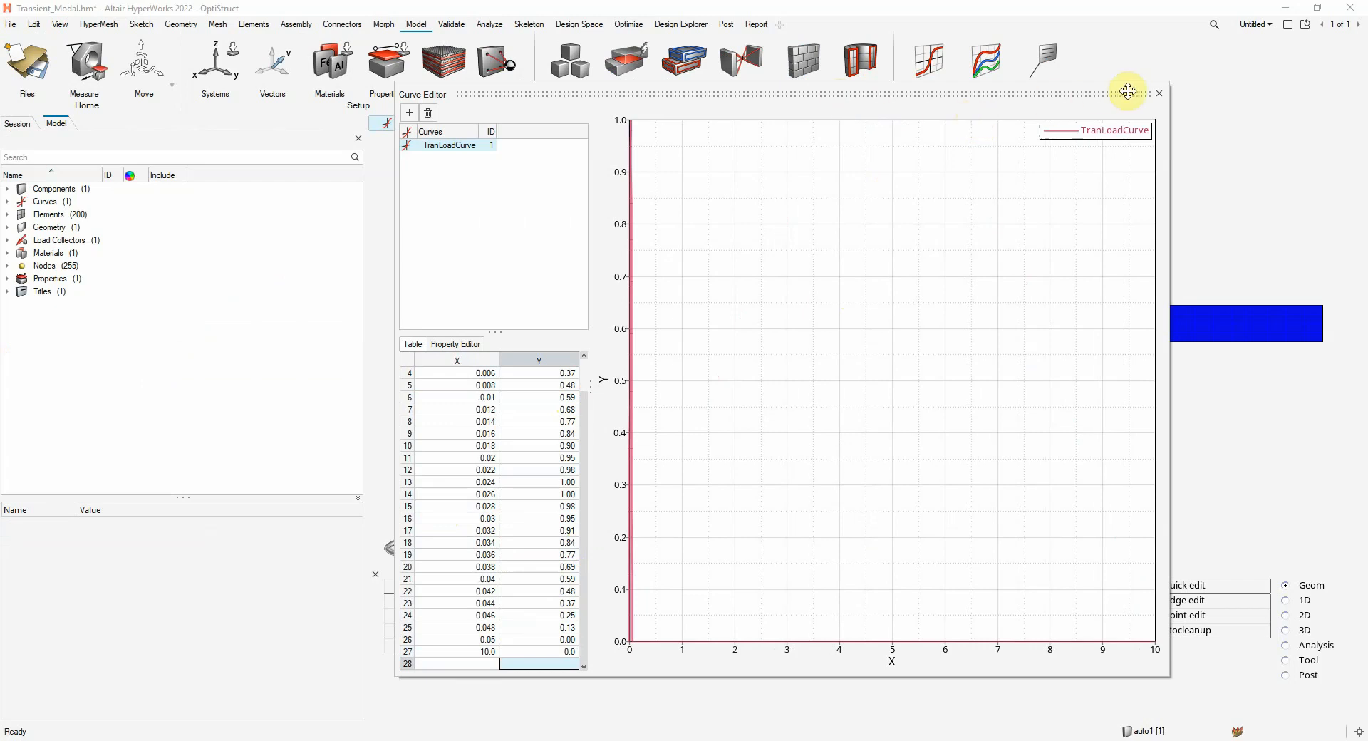
Close the Curve Editor and set TranLoadCurve's card image to TABLED1
{"action": "left_click", "coordinate": [1159, 94]}
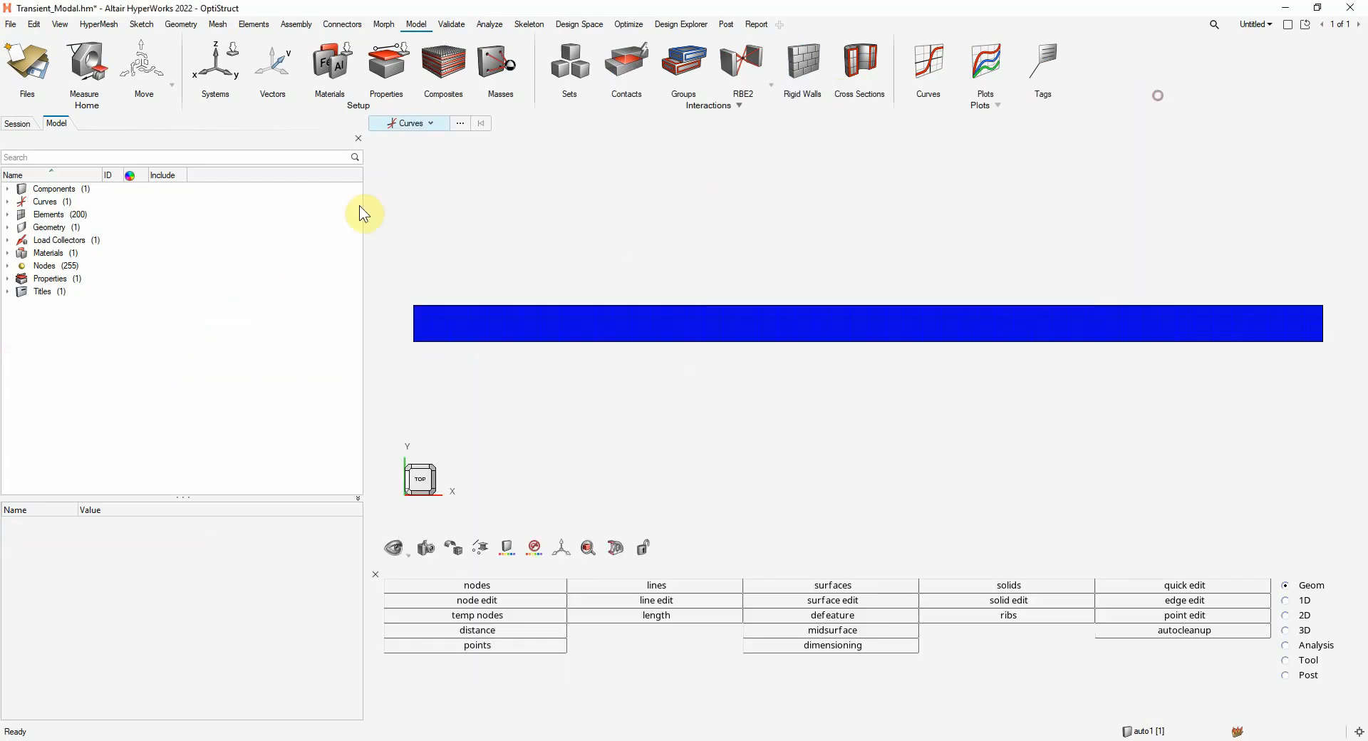
{"action": "left_click", "coordinate": [7, 201]}
{"action": "left_click", "coordinate": [60, 214]}
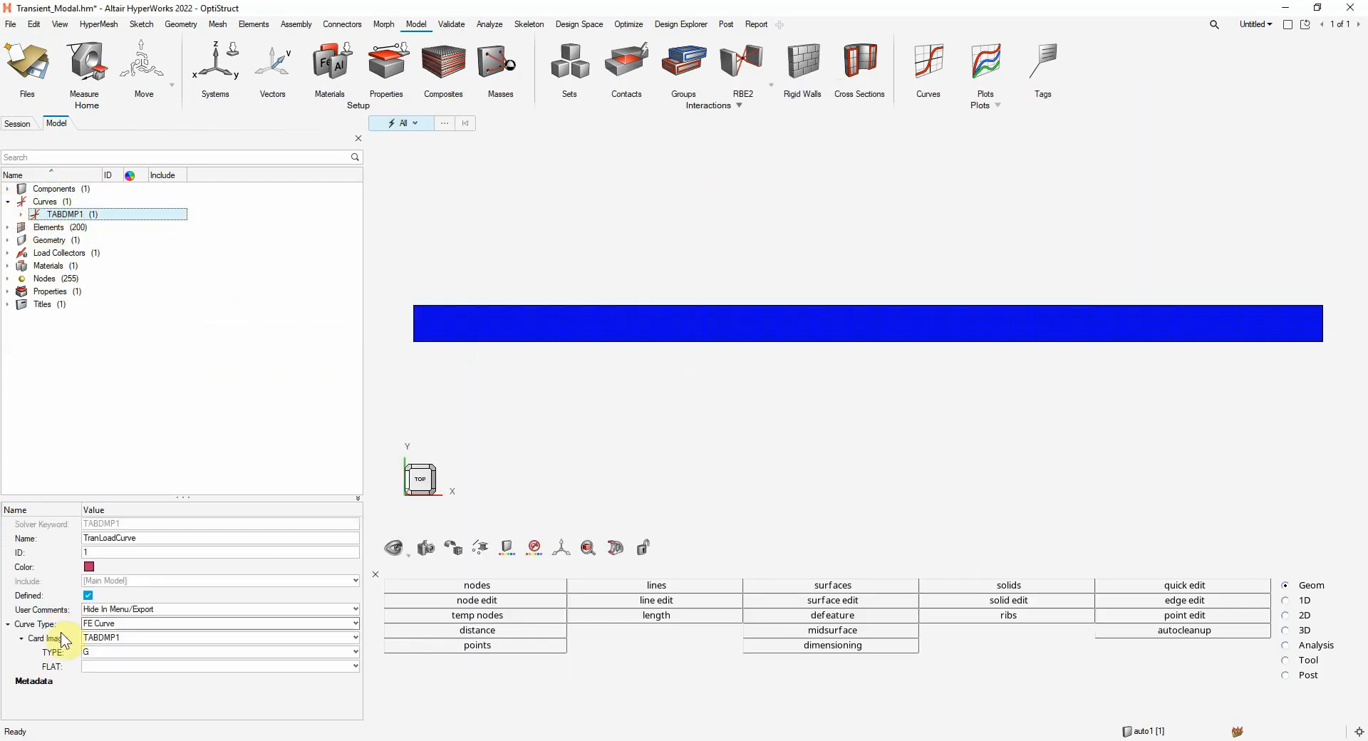
{"action": "left_click", "coordinate": [121, 635]}
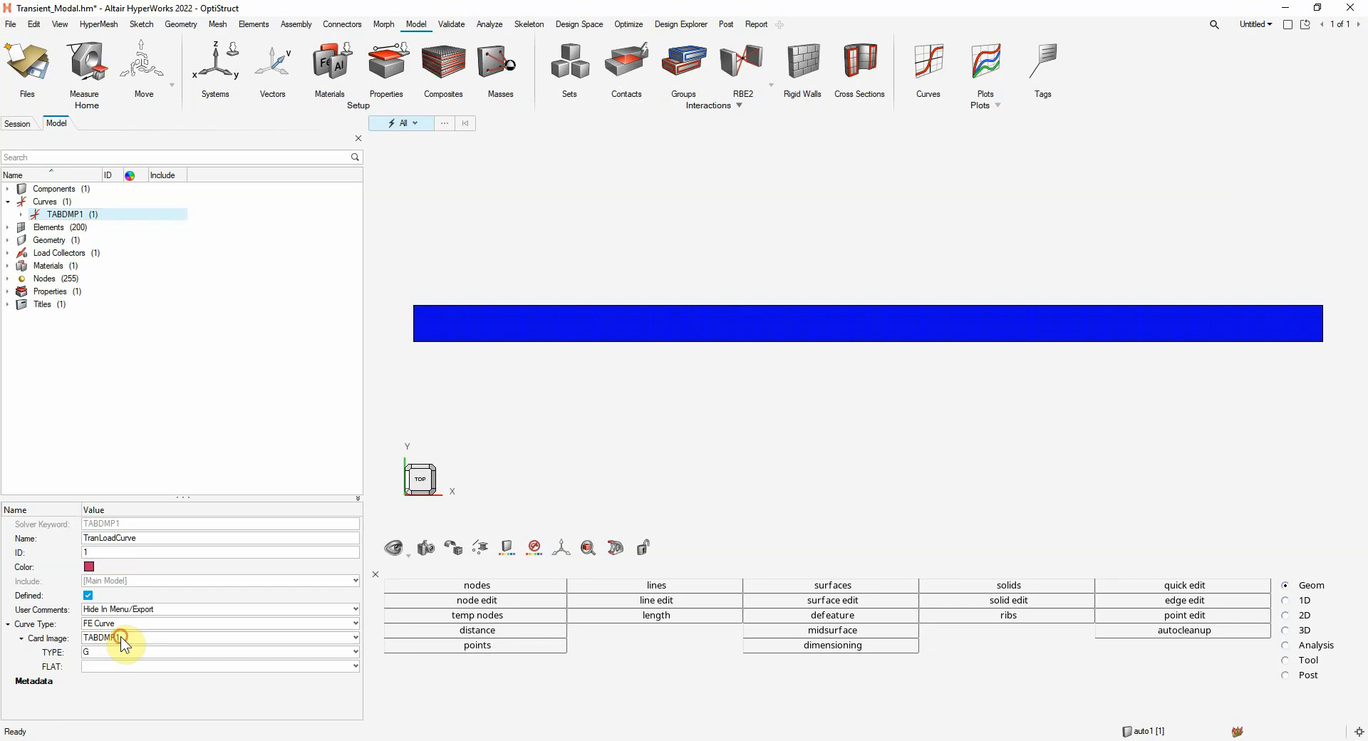
{"action": "left_click", "coordinate": [107, 660]}
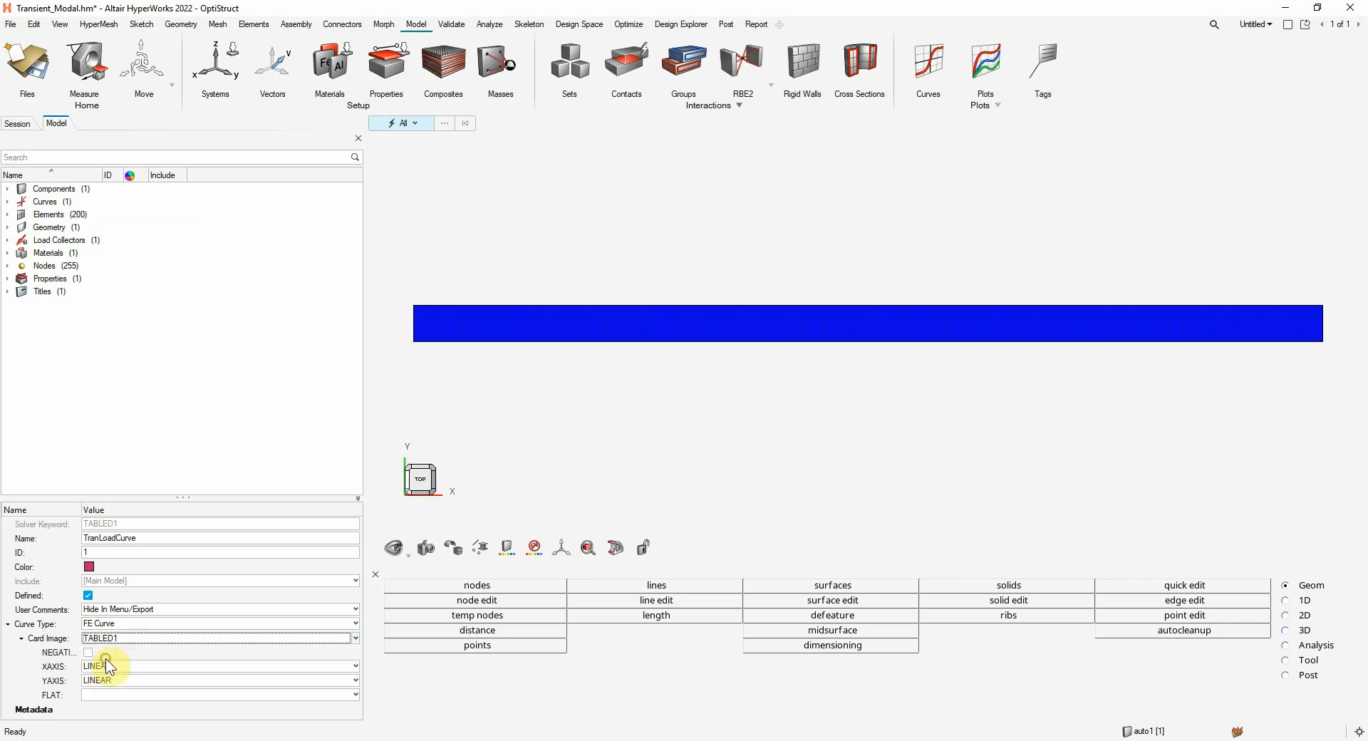
{"action": "left_click", "coordinate": [79, 368]}
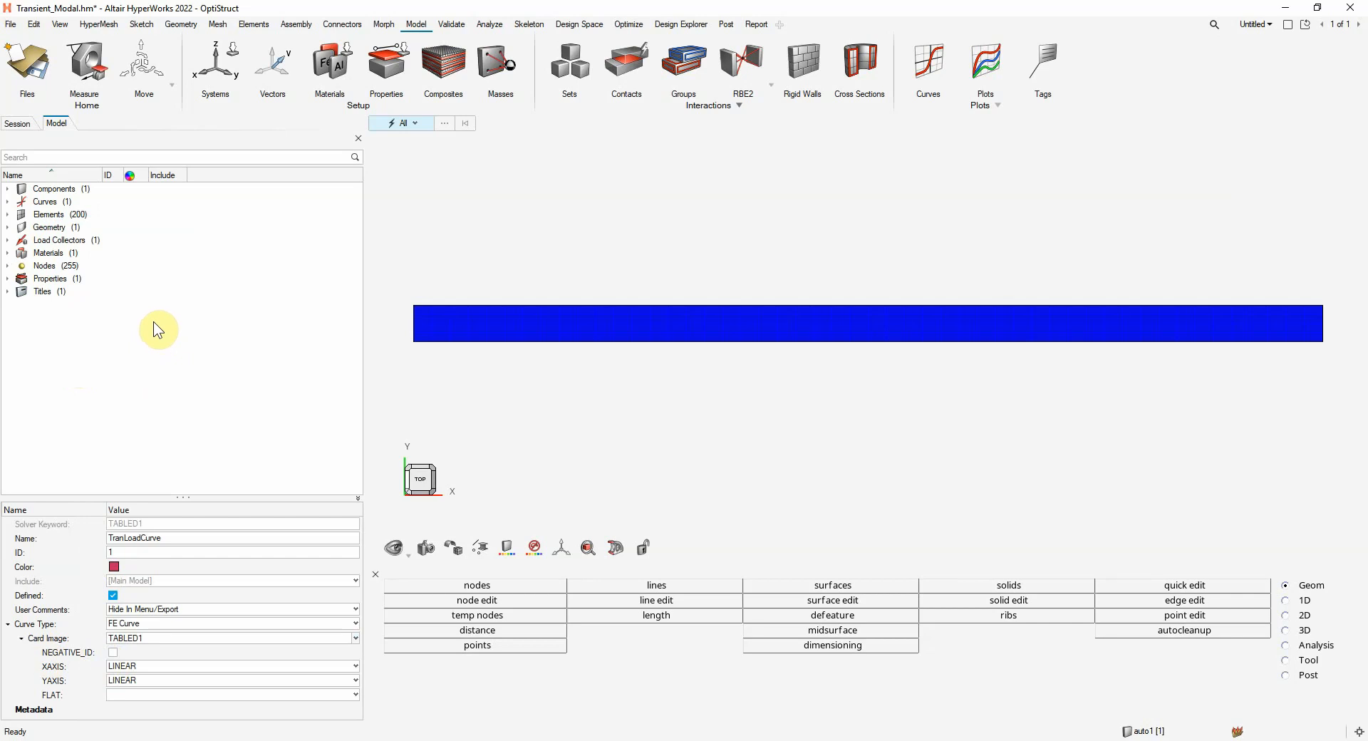
Create a new load collector named DAREALOAD with no card image
{"action": "right_click", "coordinate": [264, 213]}
{"action": "mouse_move", "coordinate": [354, 222]}
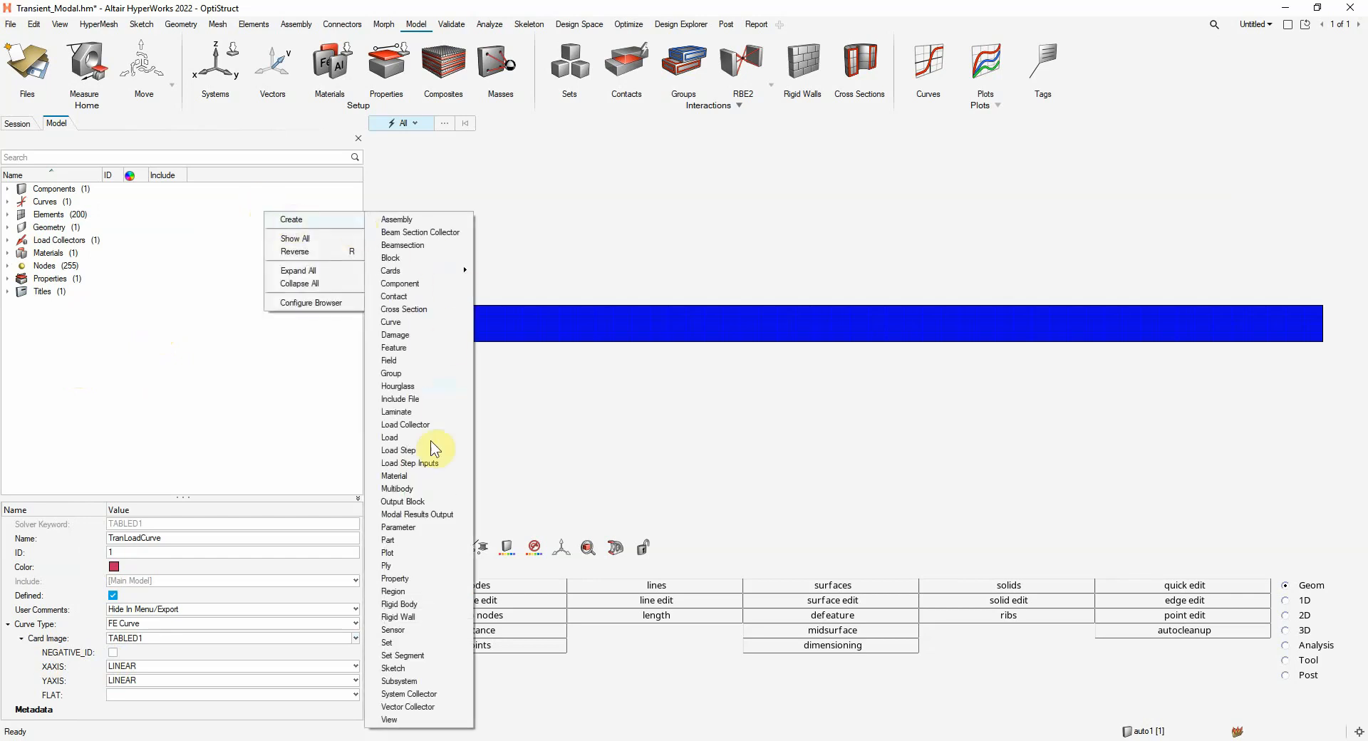
{"action": "left_click", "coordinate": [417, 426]}
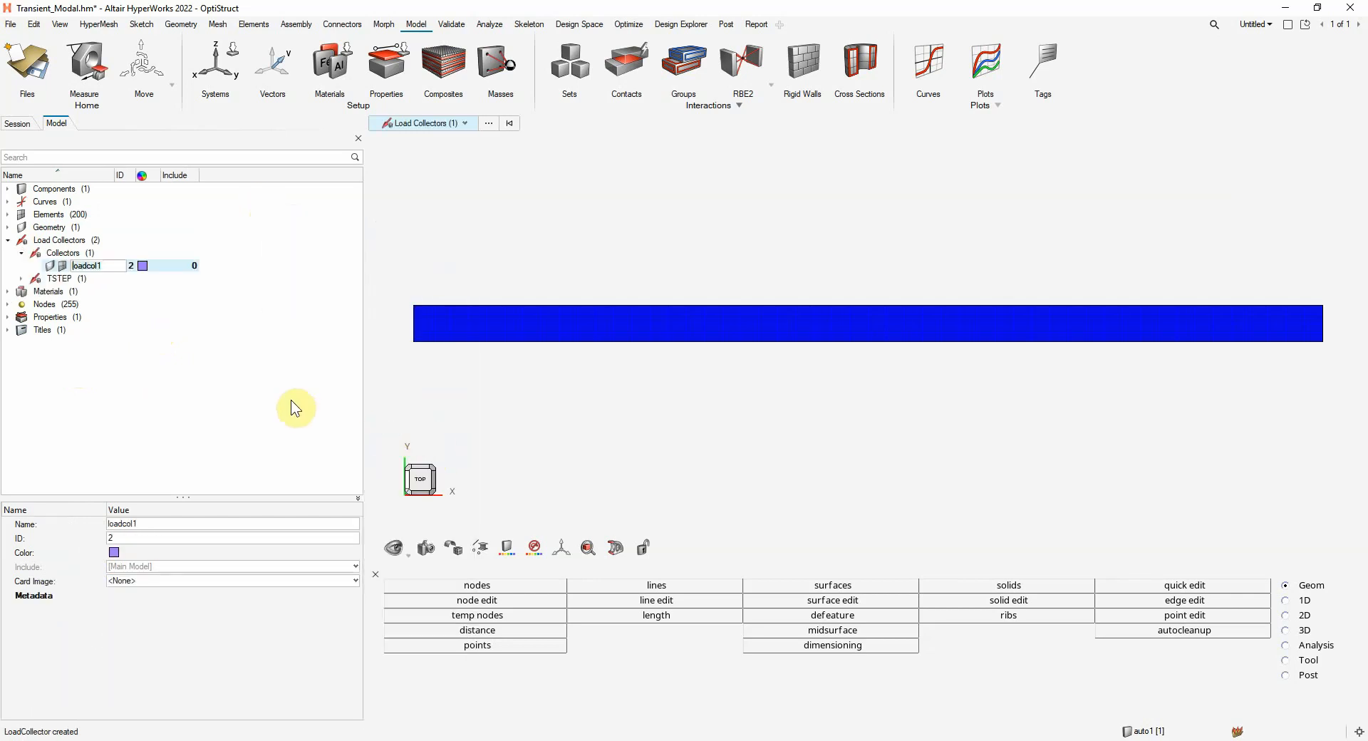
{"action": "type", "text": "D"}
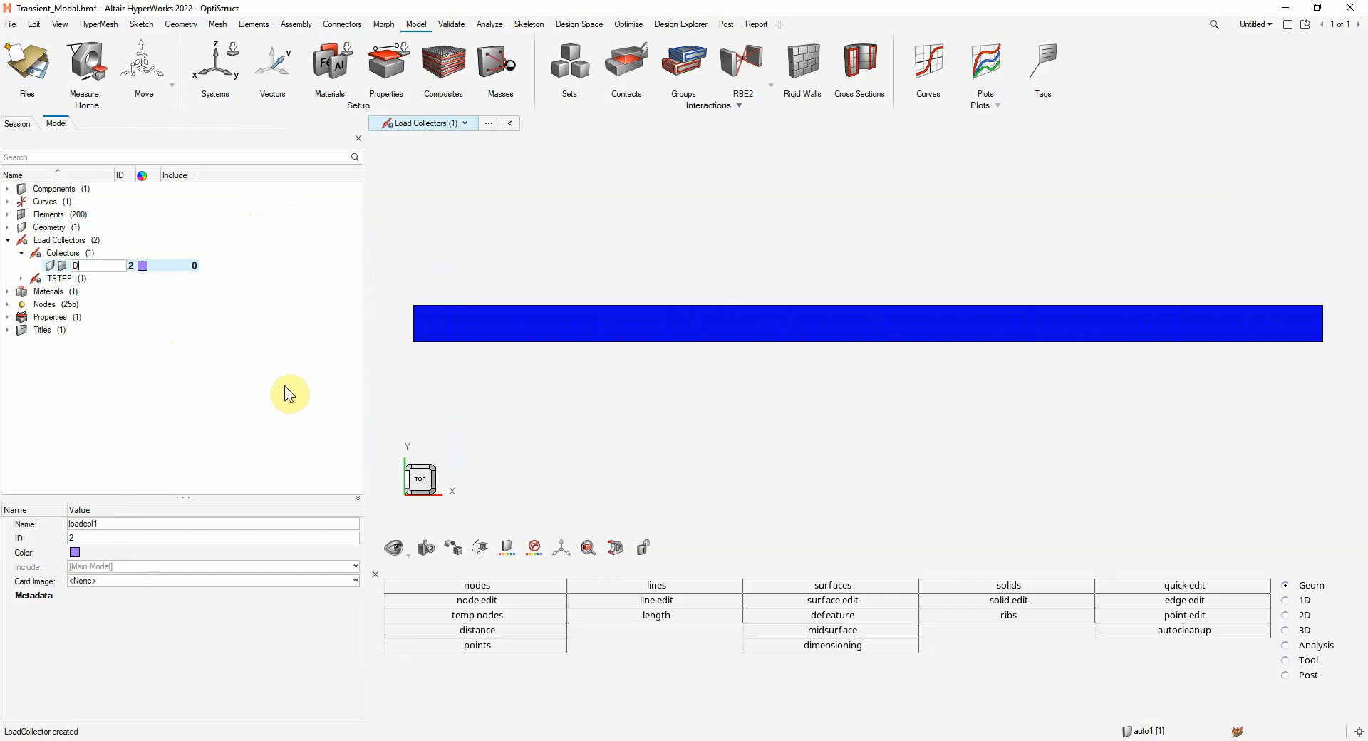
{"action": "type", "text": "AREALOAD"}
{"action": "key", "text": "Return"}
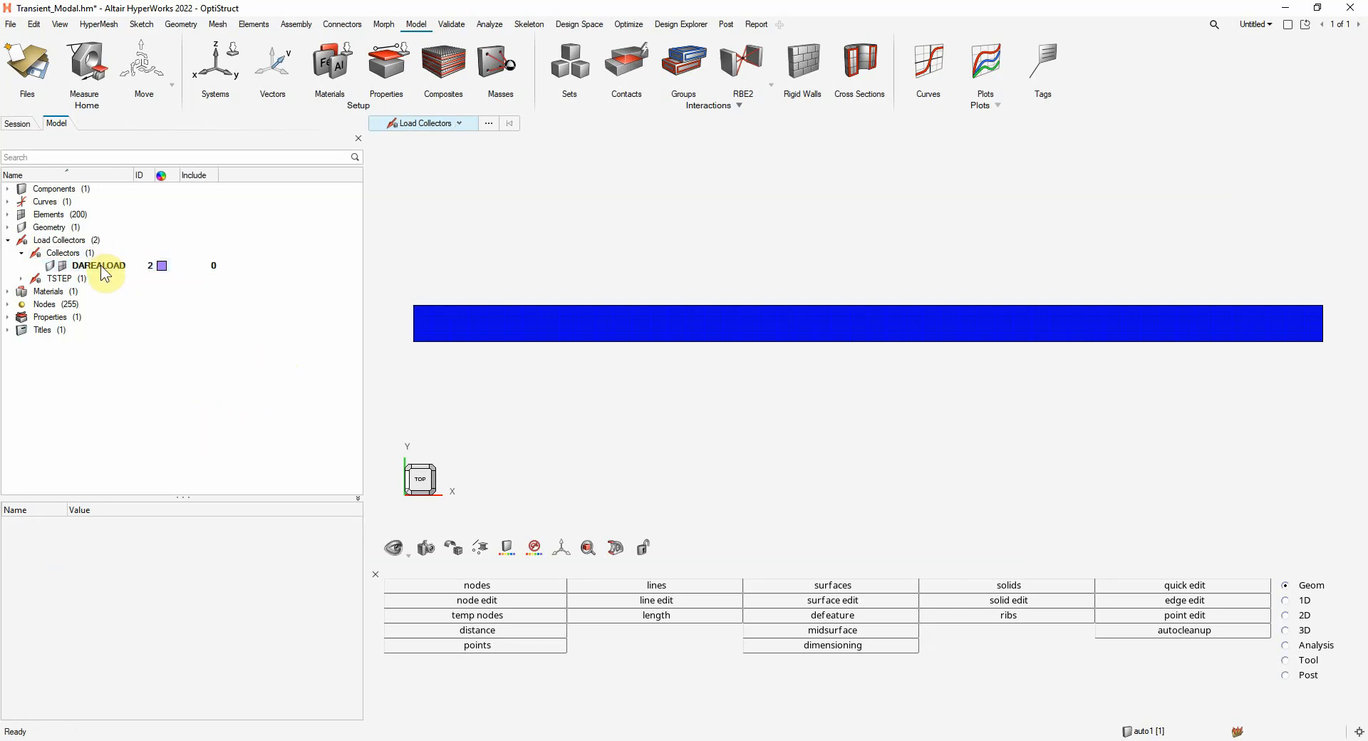
Start a constraint in DAREALOAD on the mid-width node at the strip's right end, with load type DAREA
{"action": "left_click", "coordinate": [102, 268]}
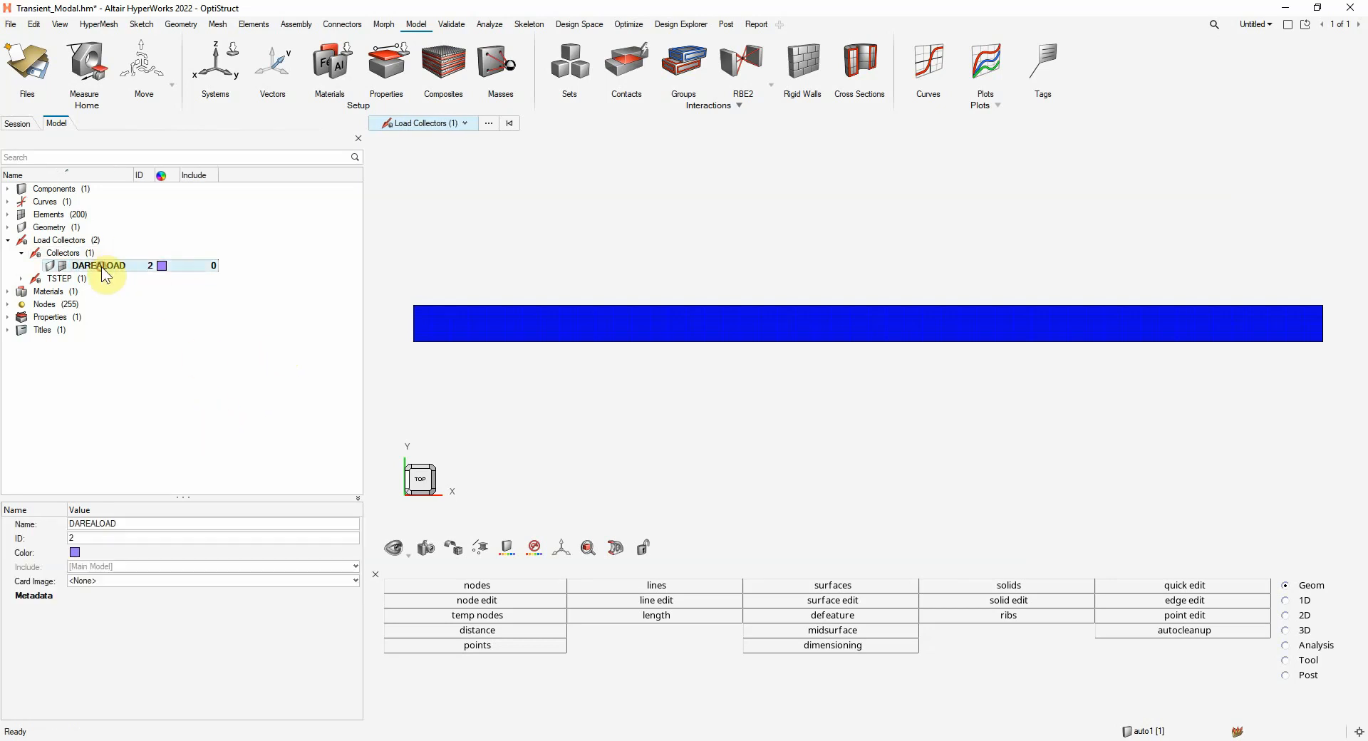
{"action": "left_click", "coordinate": [490, 23]}
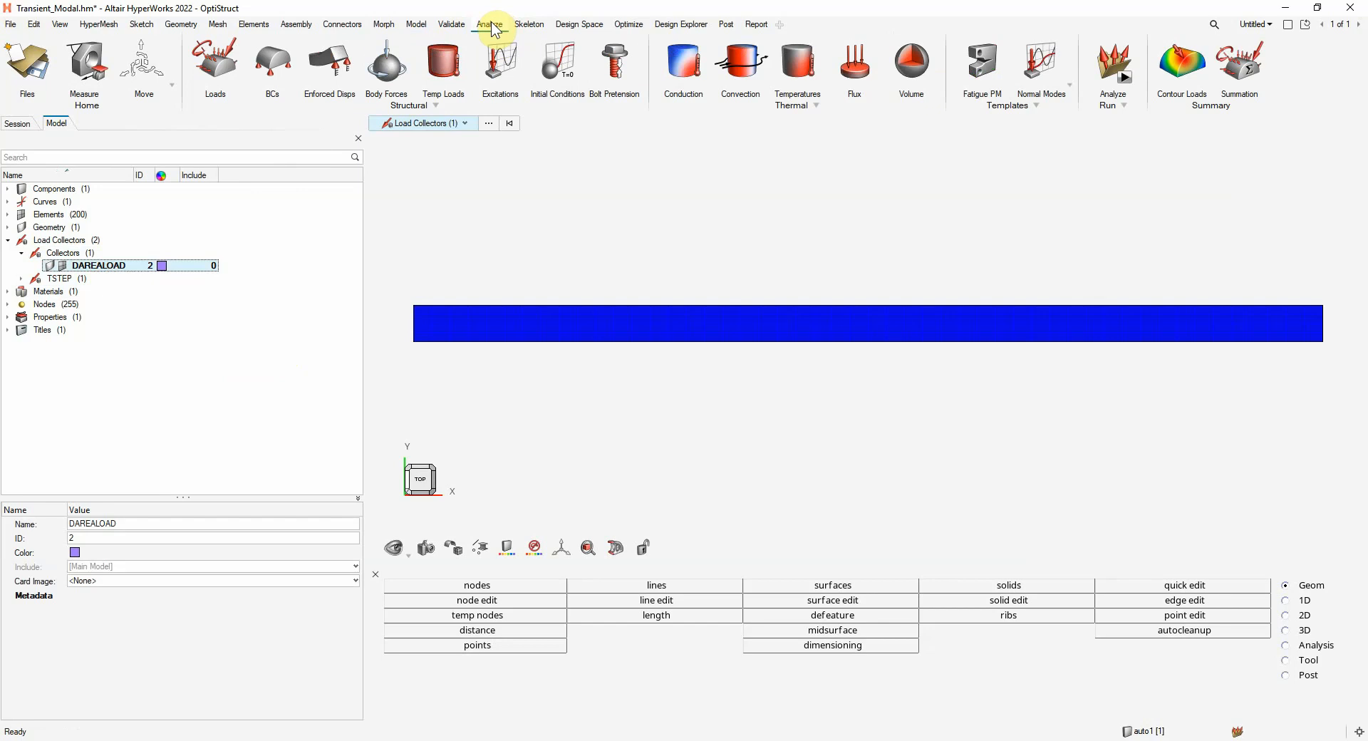
{"action": "left_click", "coordinate": [271, 60]}
{"action": "left_click", "coordinate": [385, 140]}
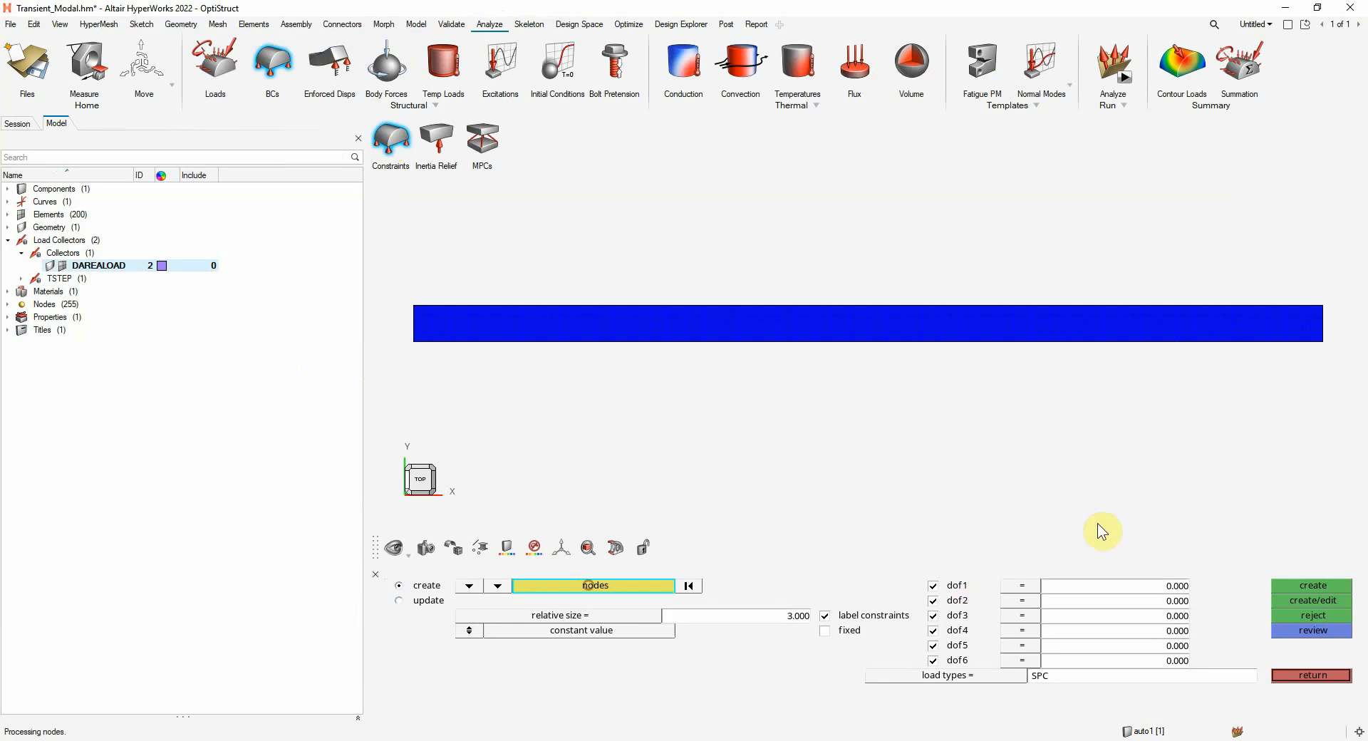
{"action": "left_click", "coordinate": [1322, 323]}
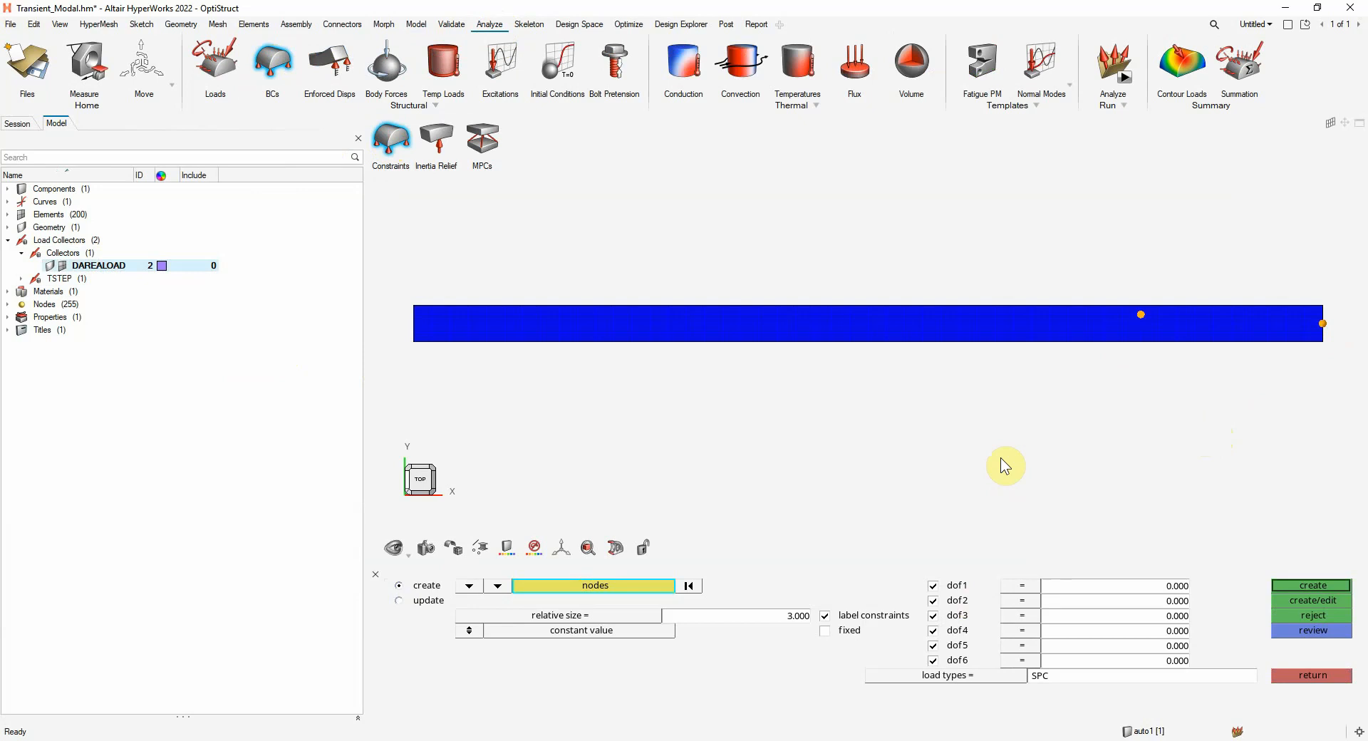
{"action": "left_click", "coordinate": [952, 677]}
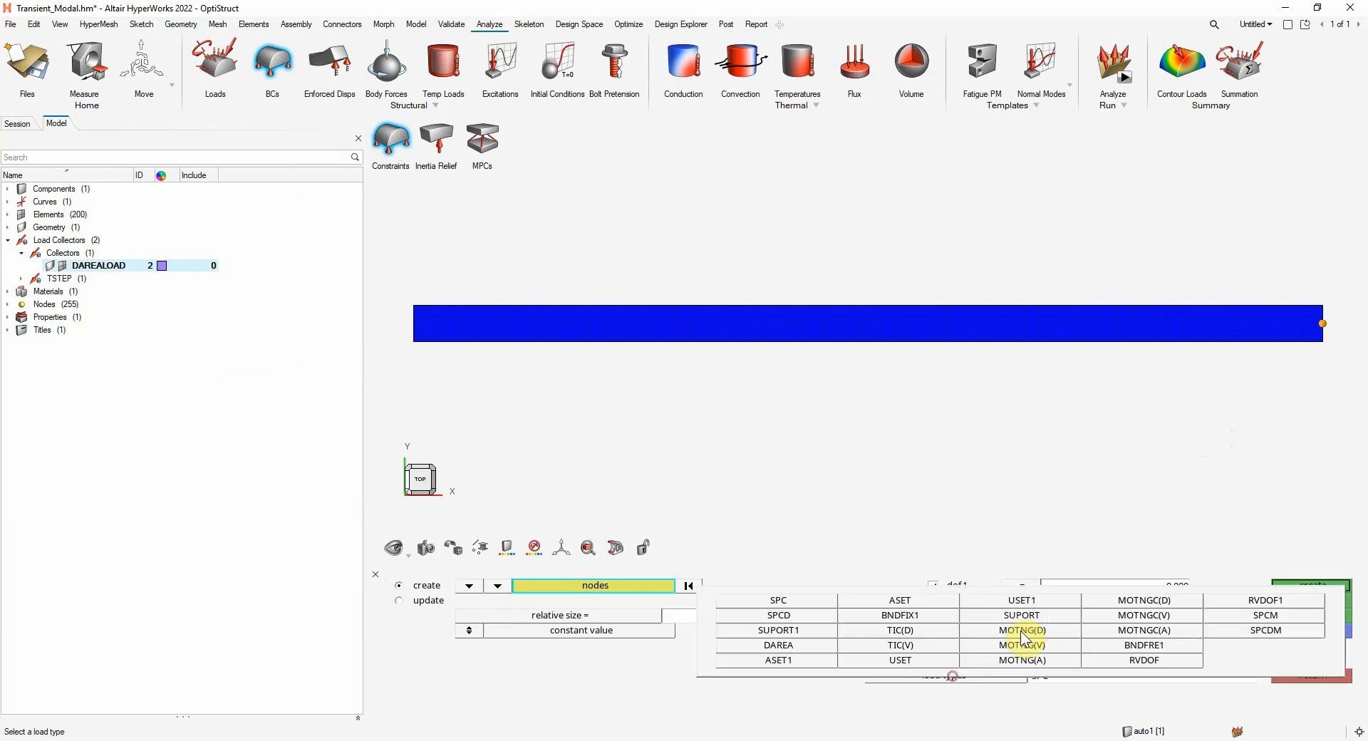
{"action": "left_click", "coordinate": [793, 645]}
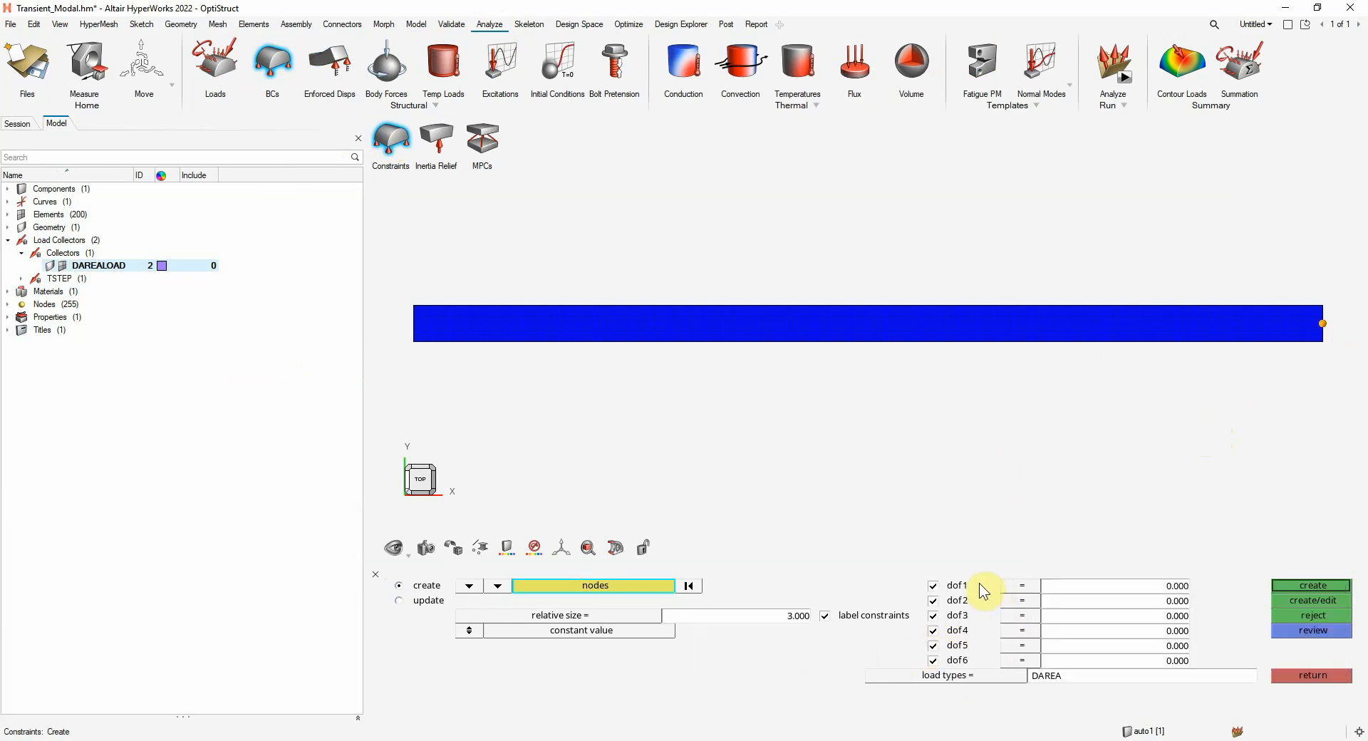
Leave only dof3 active with a value of -1, create the DAREA load and exit the constraint definition
{"action": "left_click", "coordinate": [932, 585]}
{"action": "left_click", "coordinate": [933, 600]}
{"action": "left_click", "coordinate": [934, 631]}
{"action": "left_click", "coordinate": [933, 645]}
{"action": "type", "text": "-1."}
{"action": "key", "text": "Return"}
{"action": "left_click", "coordinate": [1308, 587]}
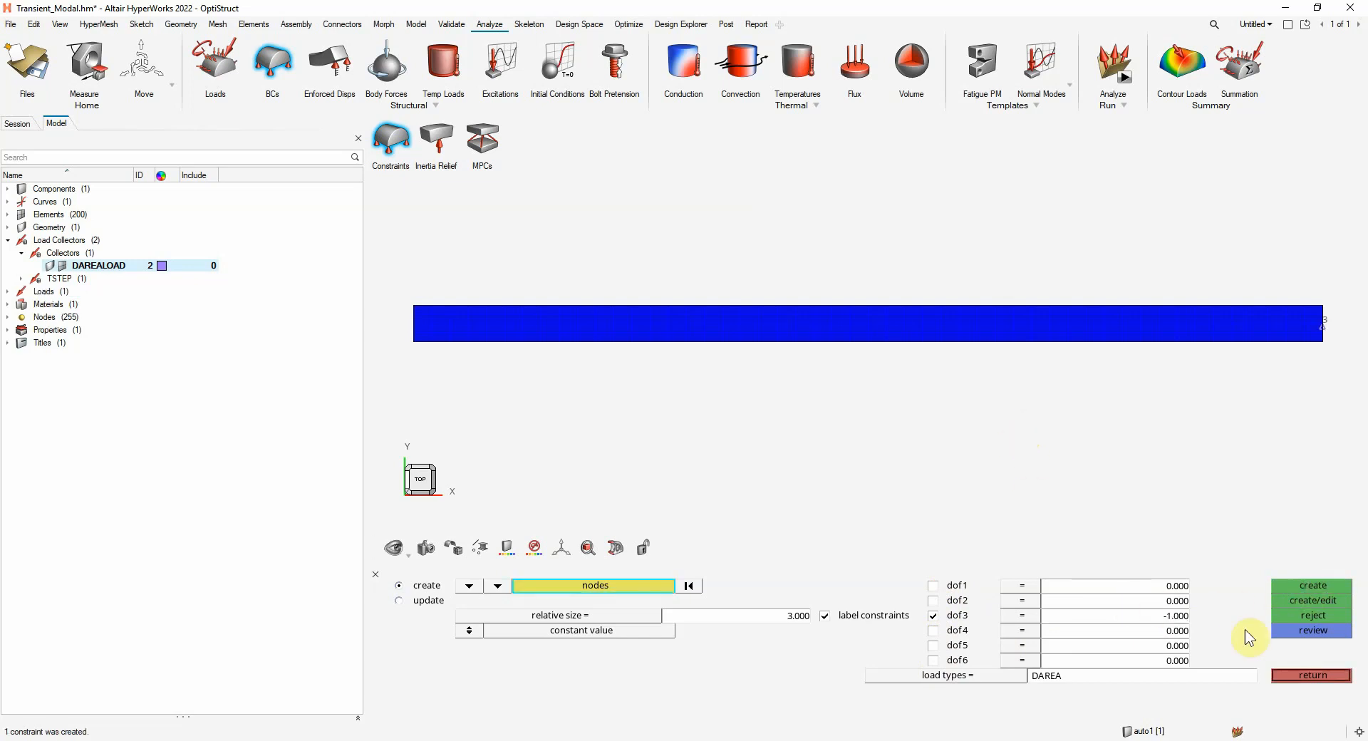
{"action": "left_click", "coordinate": [1313, 676]}
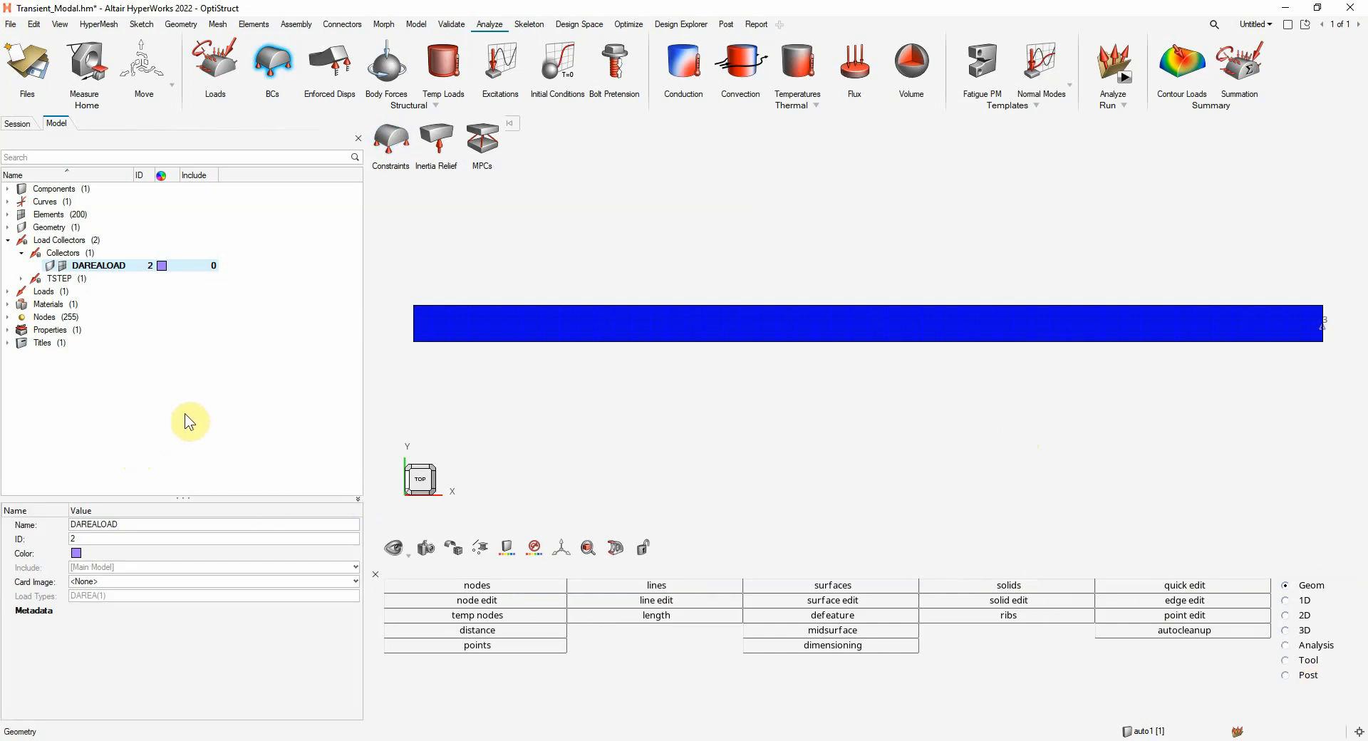
Create a new load step input and name it Transtepinput
{"action": "right_click", "coordinate": [284, 249]}
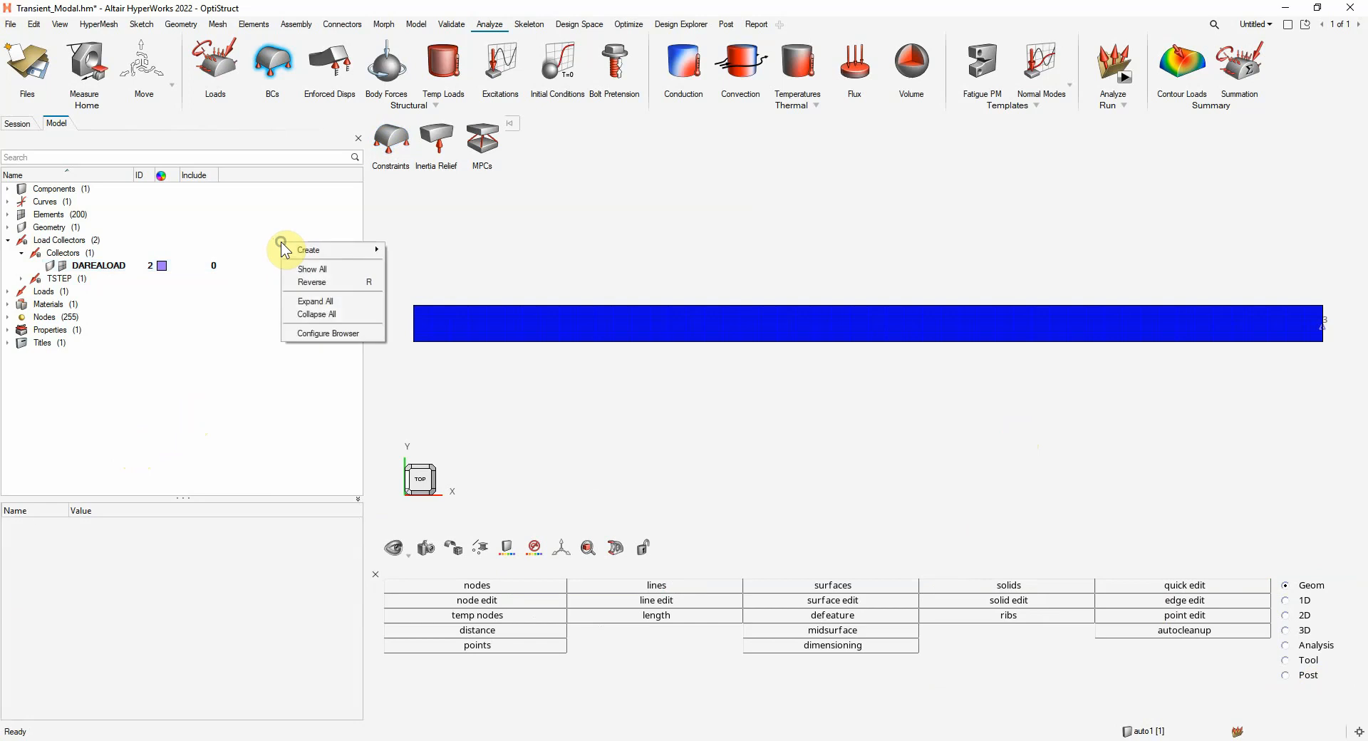
{"action": "mouse_move", "coordinate": [309, 253]}
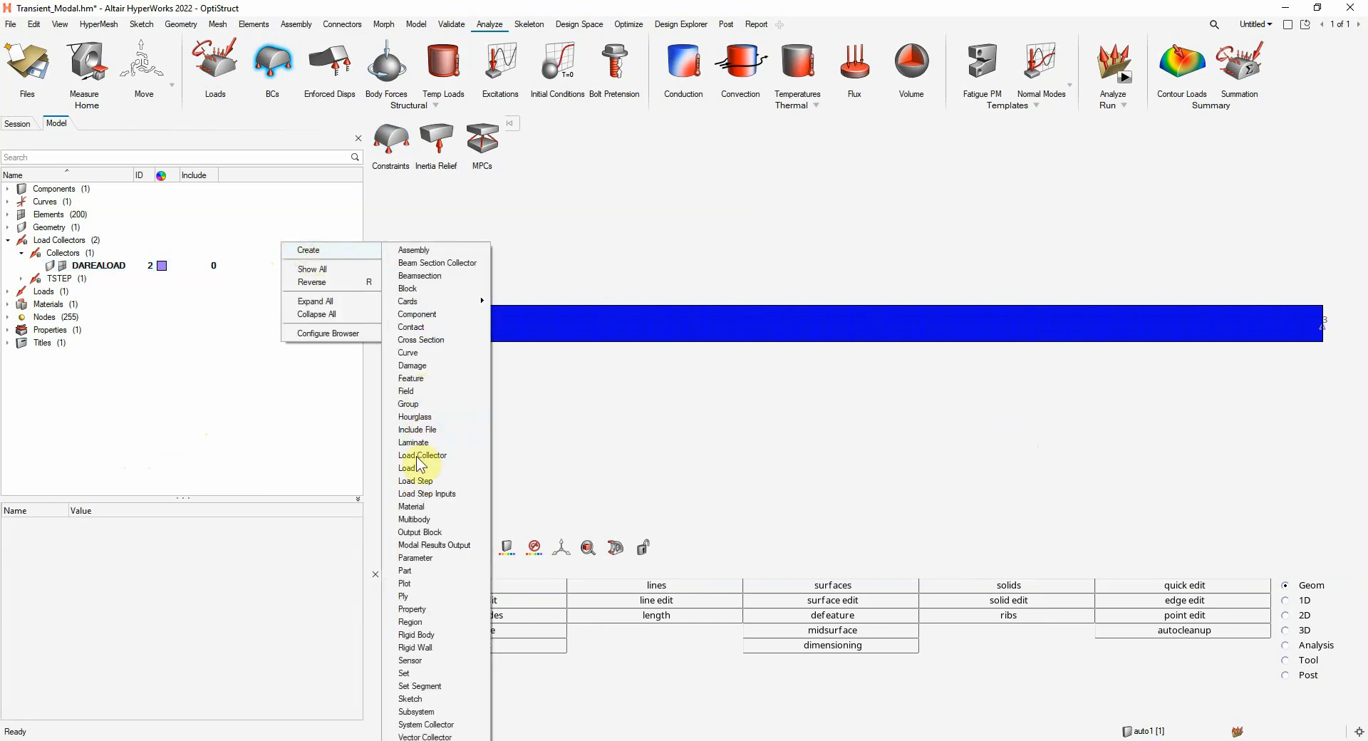
{"action": "left_click", "coordinate": [434, 493]}
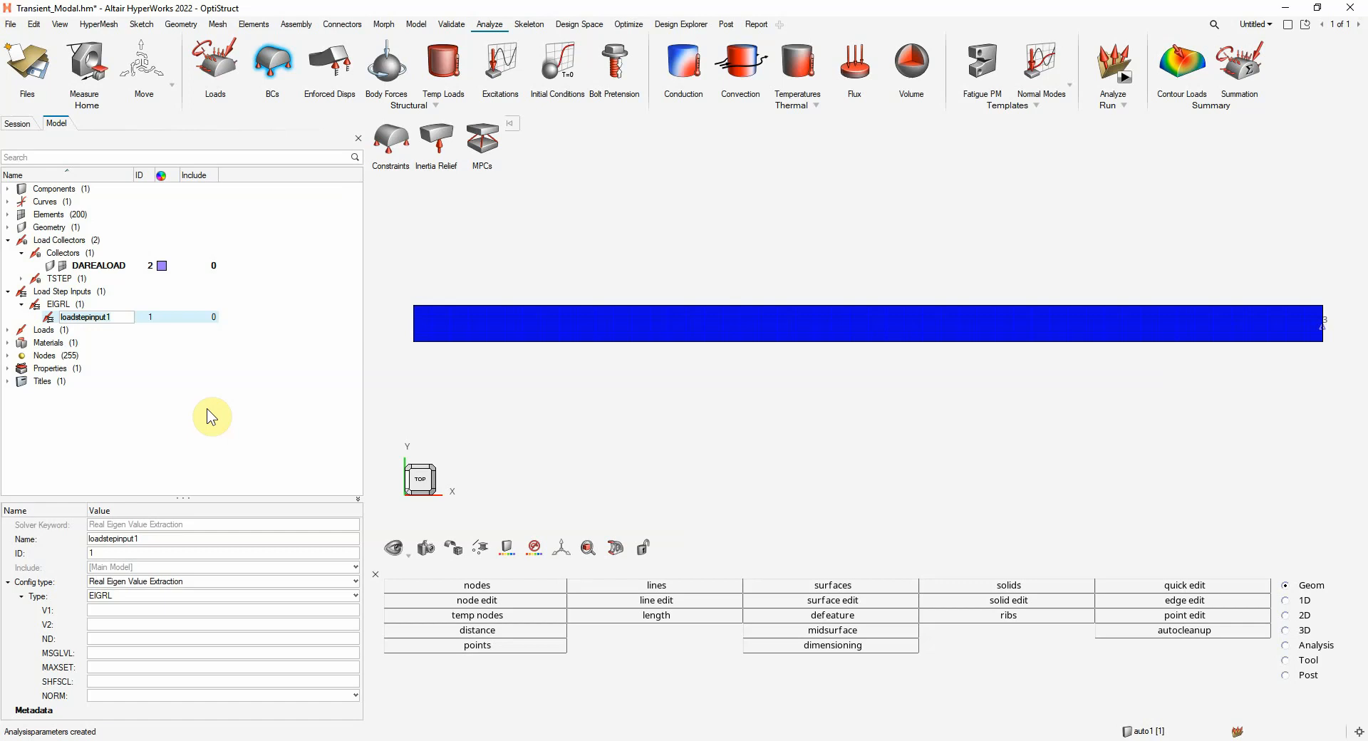
{"action": "type", "text": "Transtepinpu"}
Set Transtepinput's config type to Dynamic Load - Time Dependent and assign DAREALOAD as its Exciteid
{"action": "left_click", "coordinate": [204, 586]}
{"action": "scroll", "coordinate": [201, 607], "scroll_direction": "down", "scroll_amount": 1}
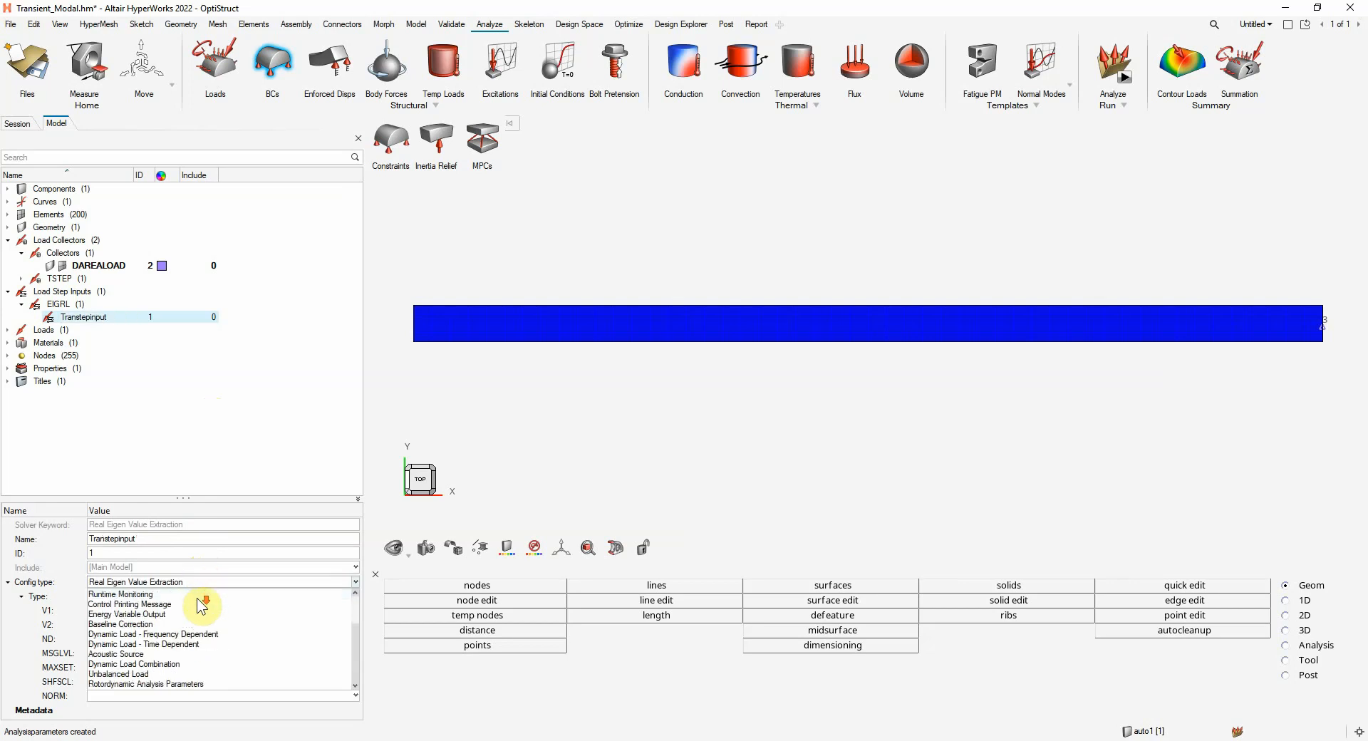
{"action": "left_click", "coordinate": [191, 644]}
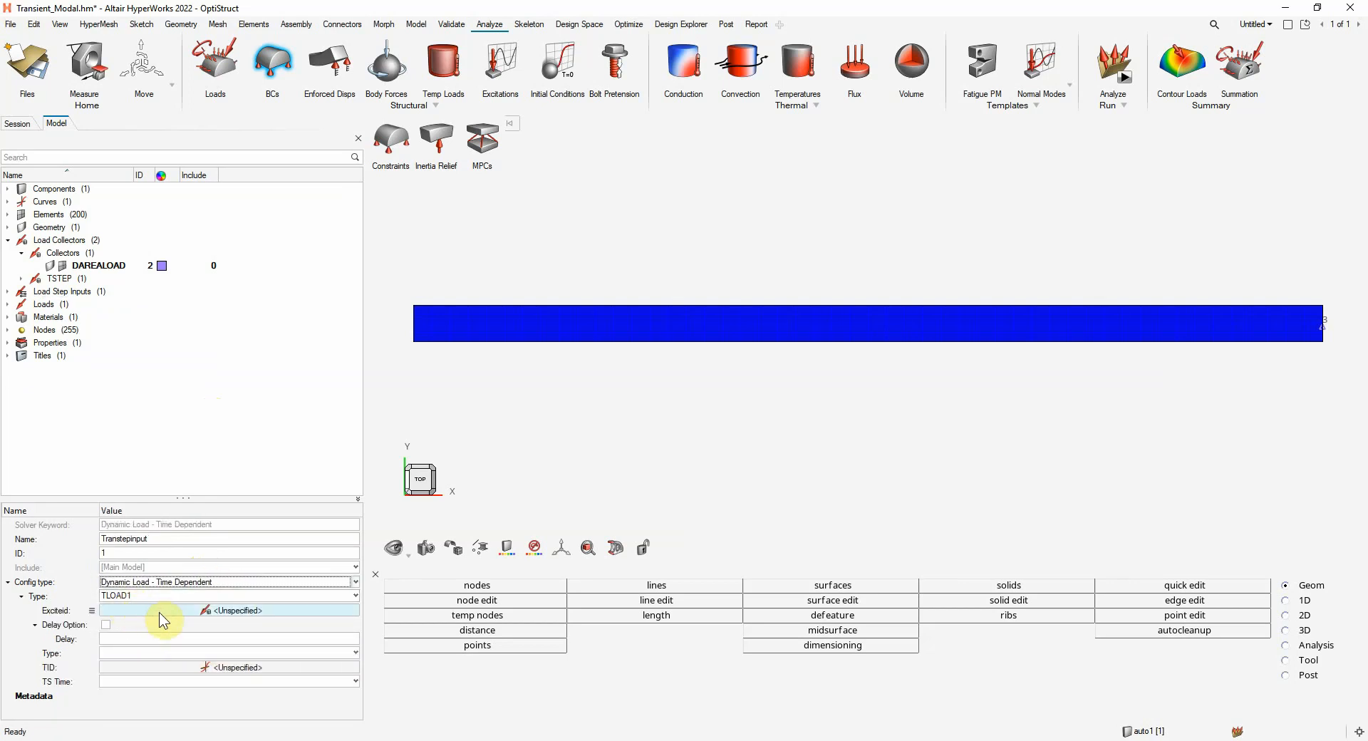
{"action": "left_click", "coordinate": [201, 610]}
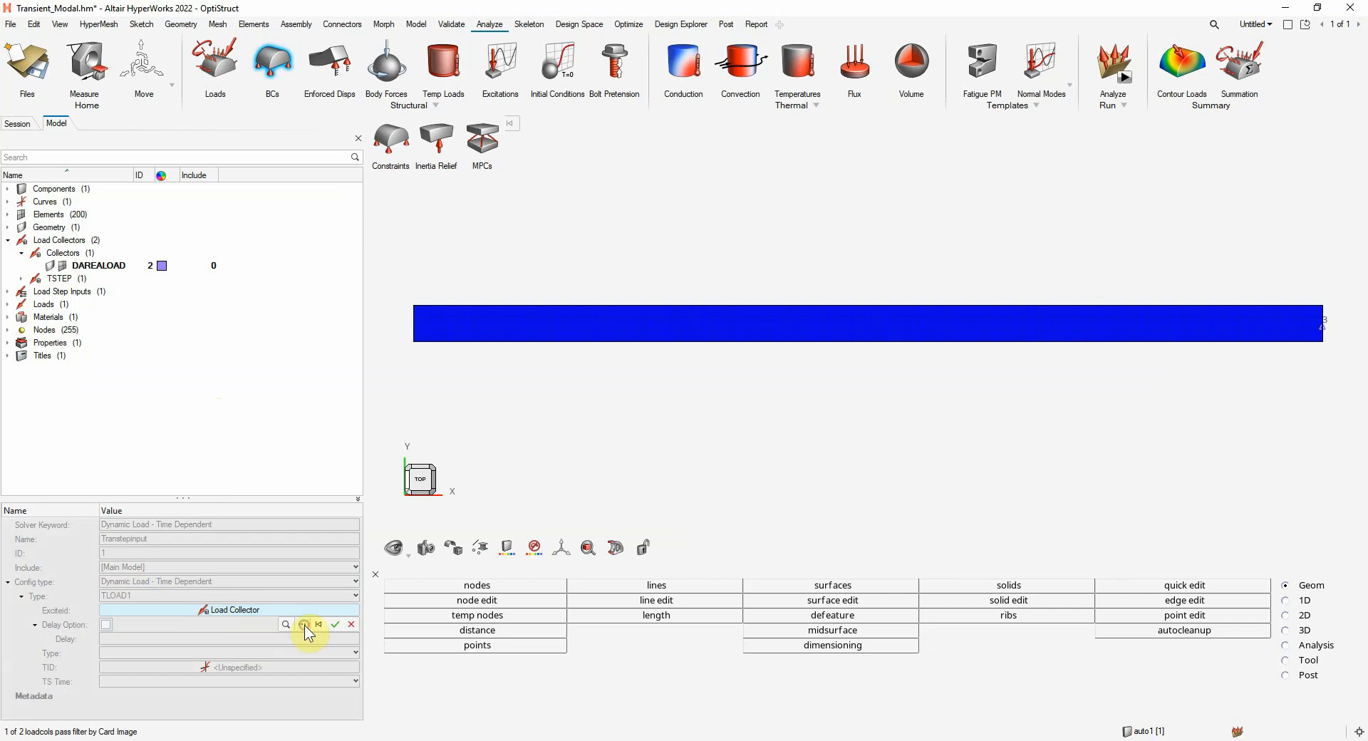
{"action": "left_click", "coordinate": [305, 625]}
{"action": "left_click", "coordinate": [162, 588]}
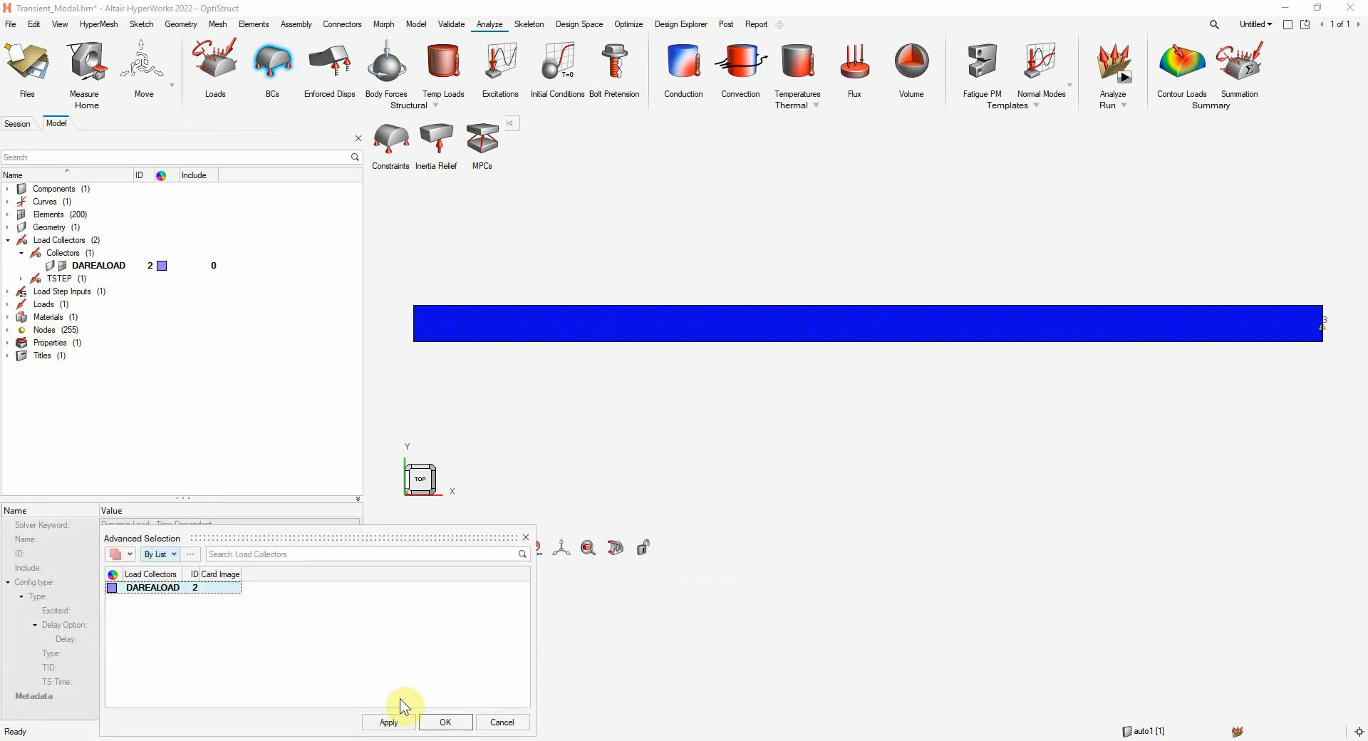
{"action": "left_click", "coordinate": [444, 721]}
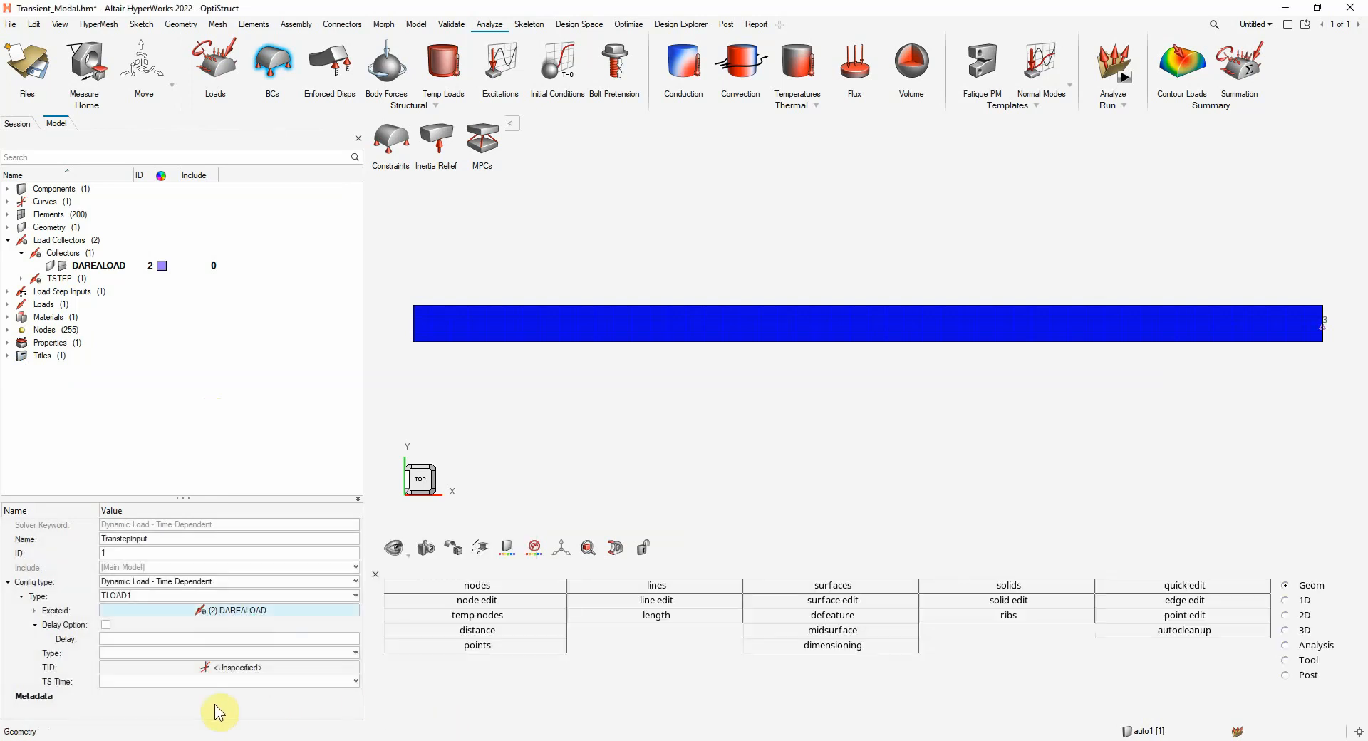
Assign TranLoadCurve as the TID curve of Transtepinput
{"action": "left_click", "coordinate": [225, 667]}
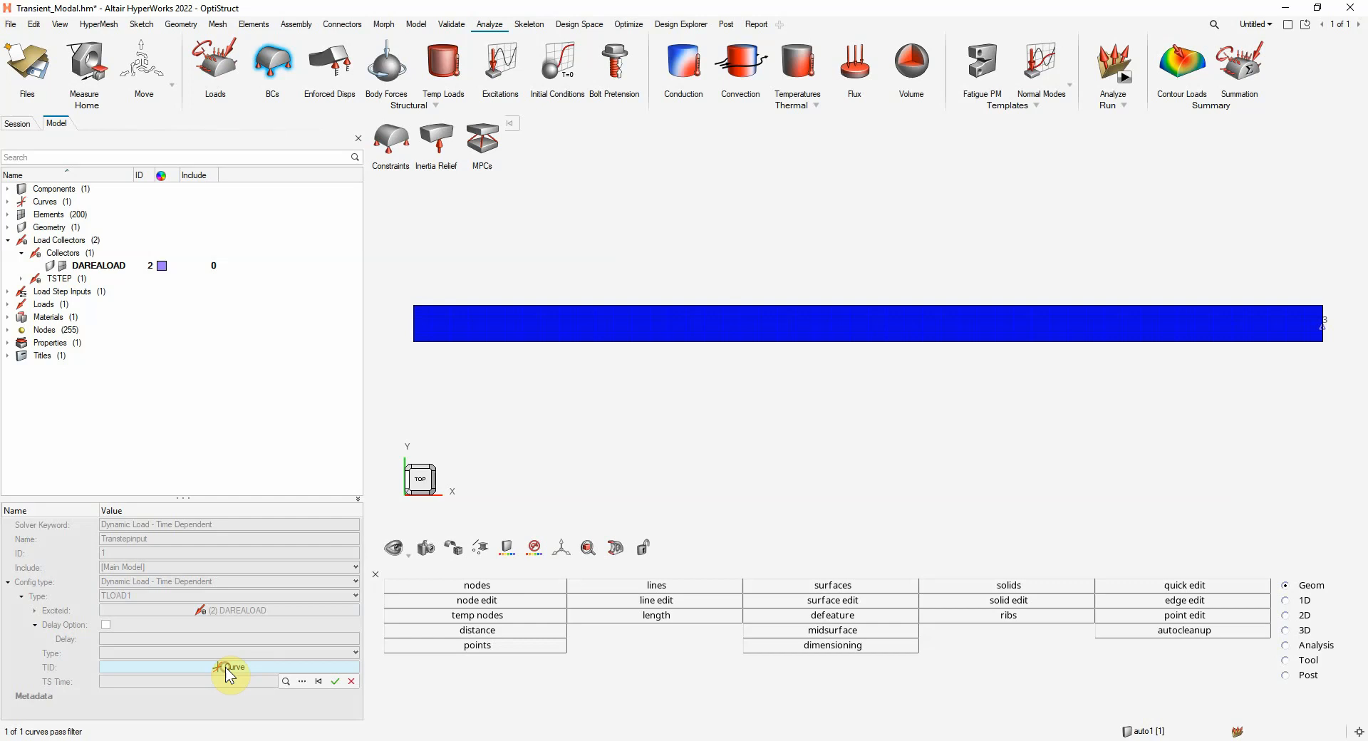
{"action": "left_click", "coordinate": [302, 682]}
{"action": "left_click", "coordinate": [152, 587]}
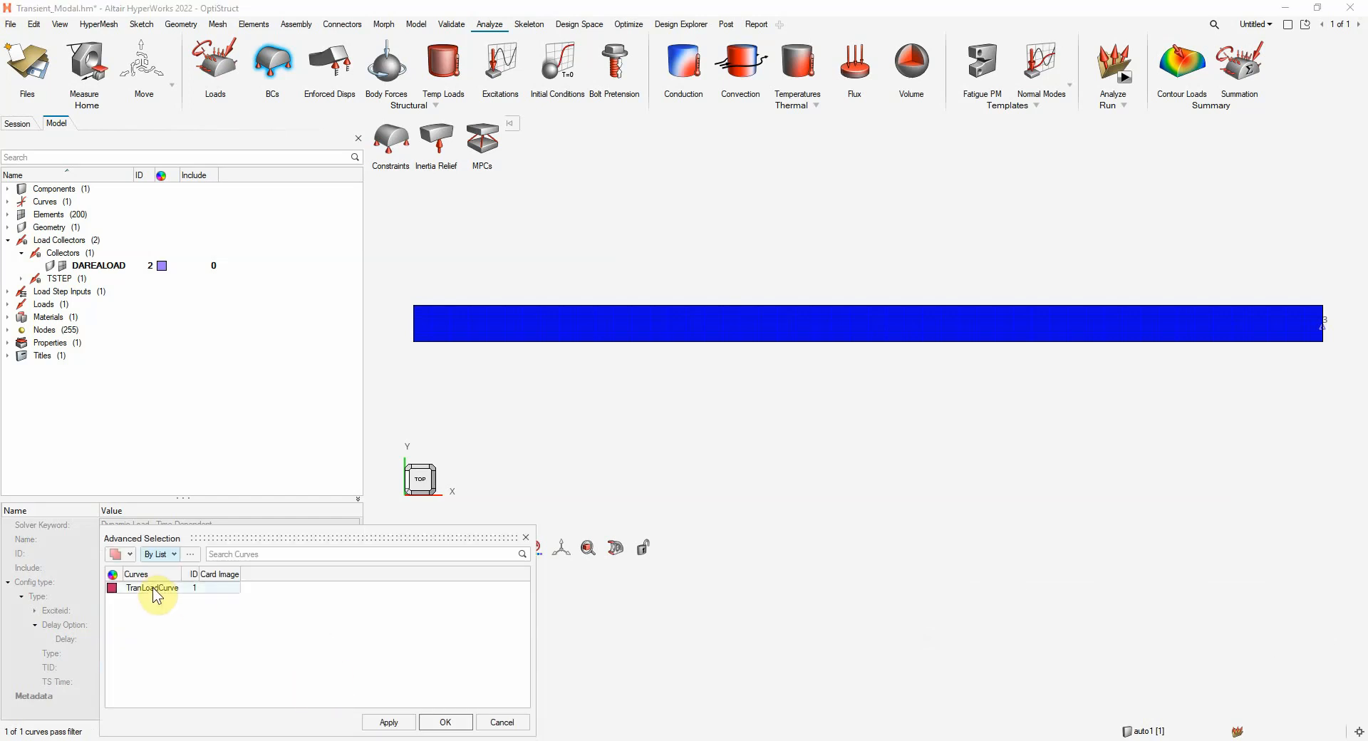
{"action": "left_click", "coordinate": [445, 722]}
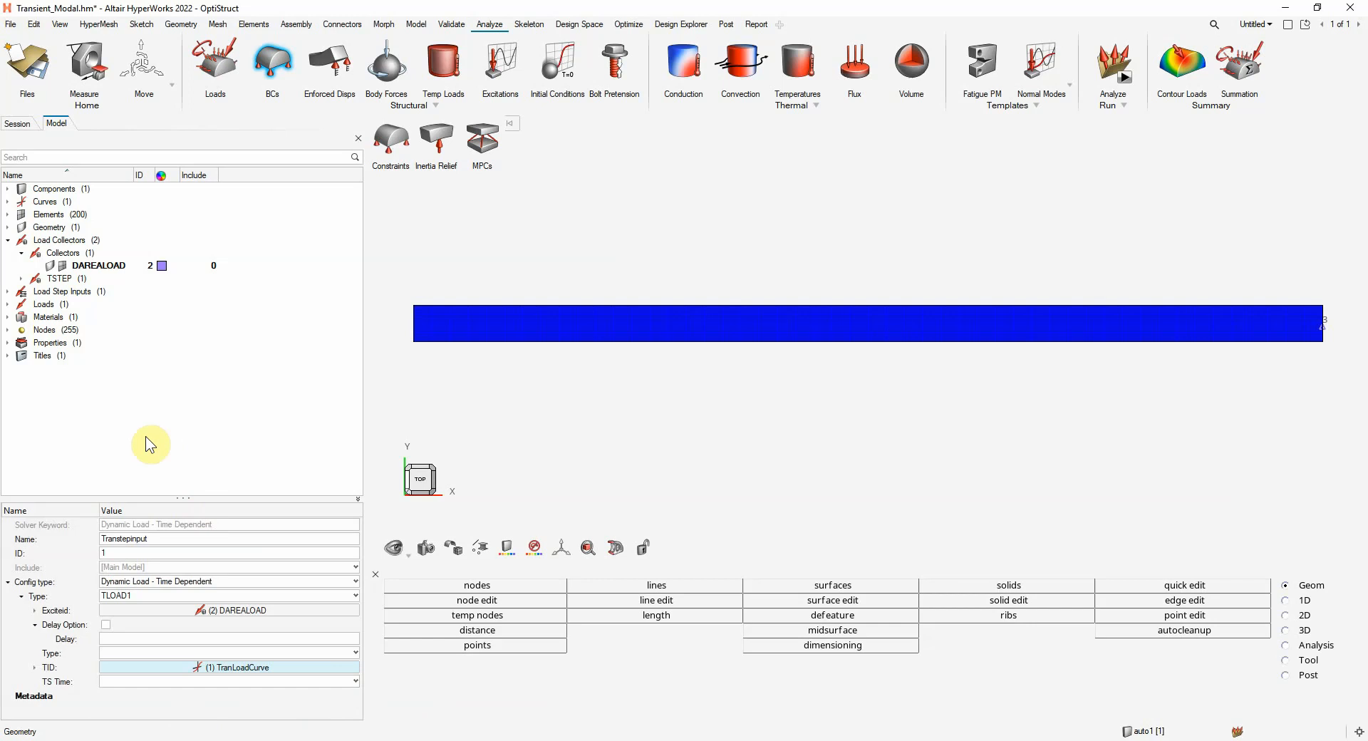
{"action": "left_click", "coordinate": [72, 413]}
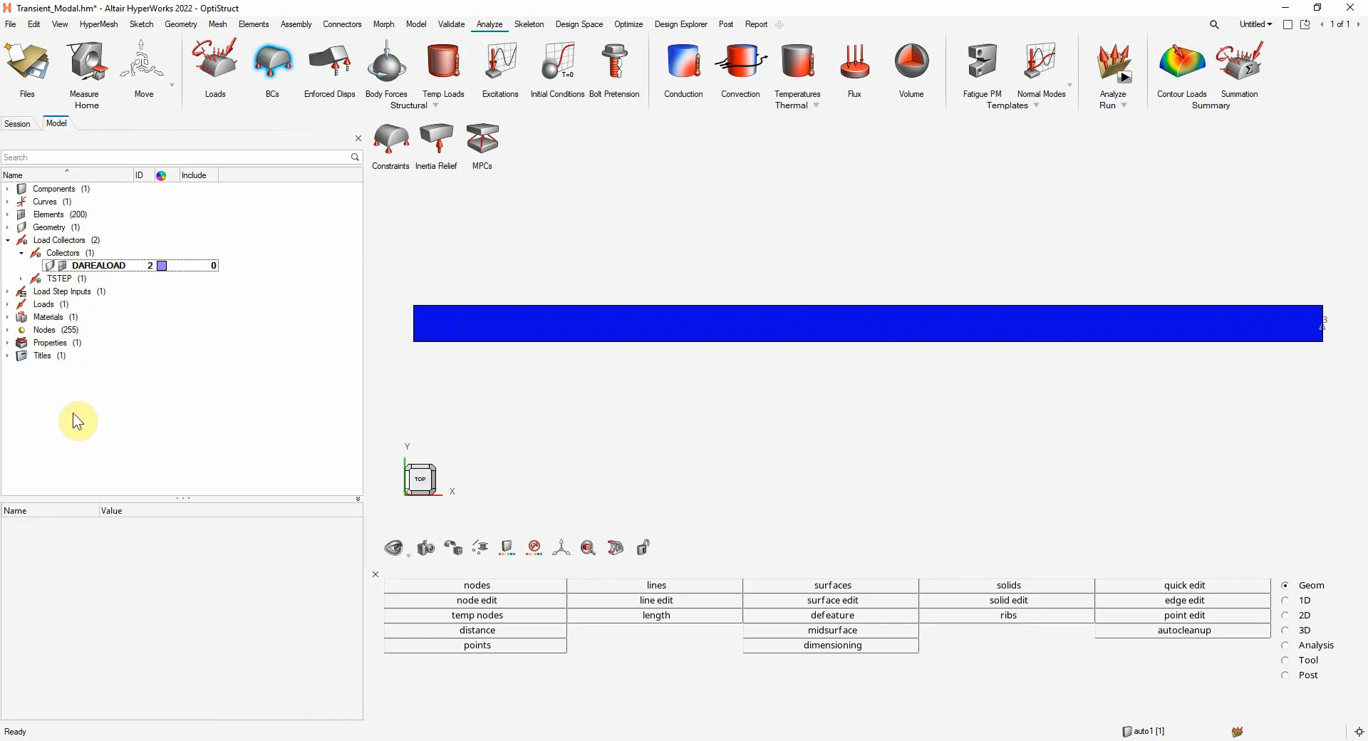
Create another load step input named ModalAnalysisinput, keeping the config type Real Eigen Value Extraction
{"action": "right_click", "coordinate": [291, 249]}
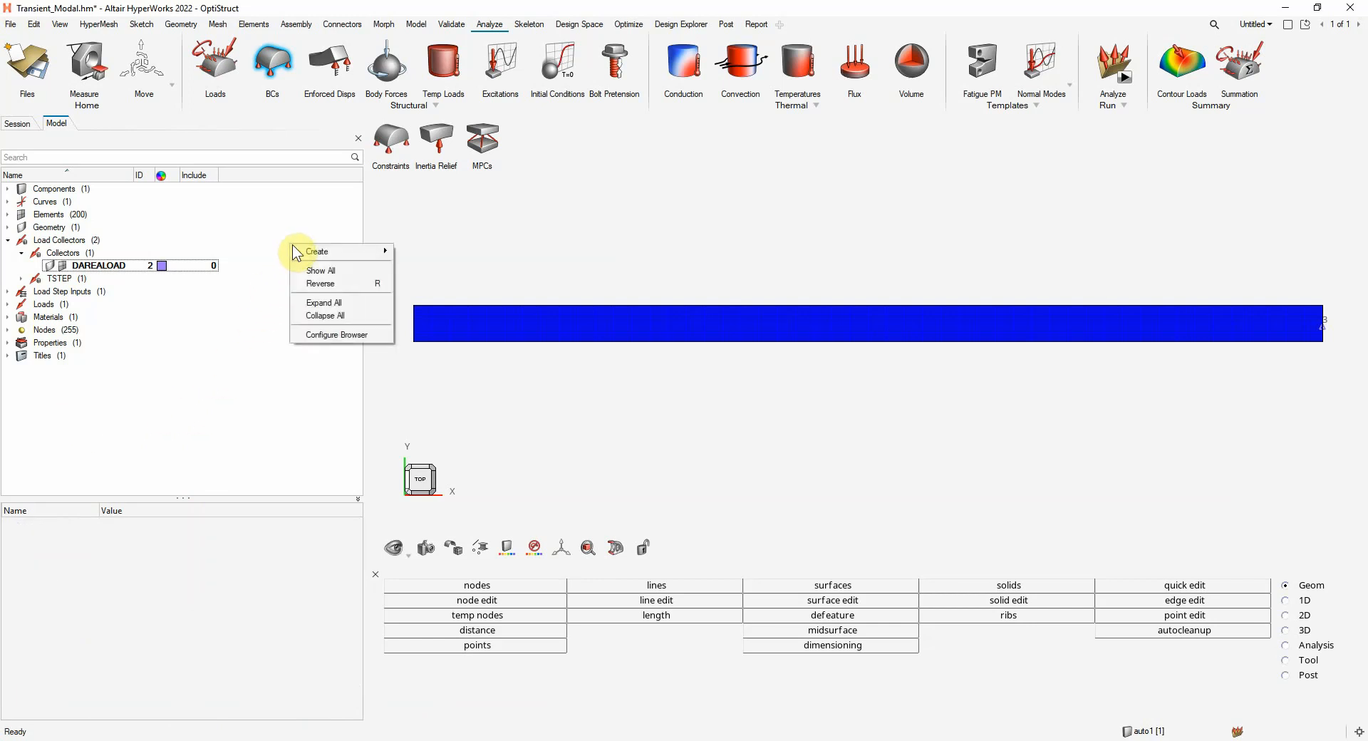
{"action": "mouse_move", "coordinate": [318, 249]}
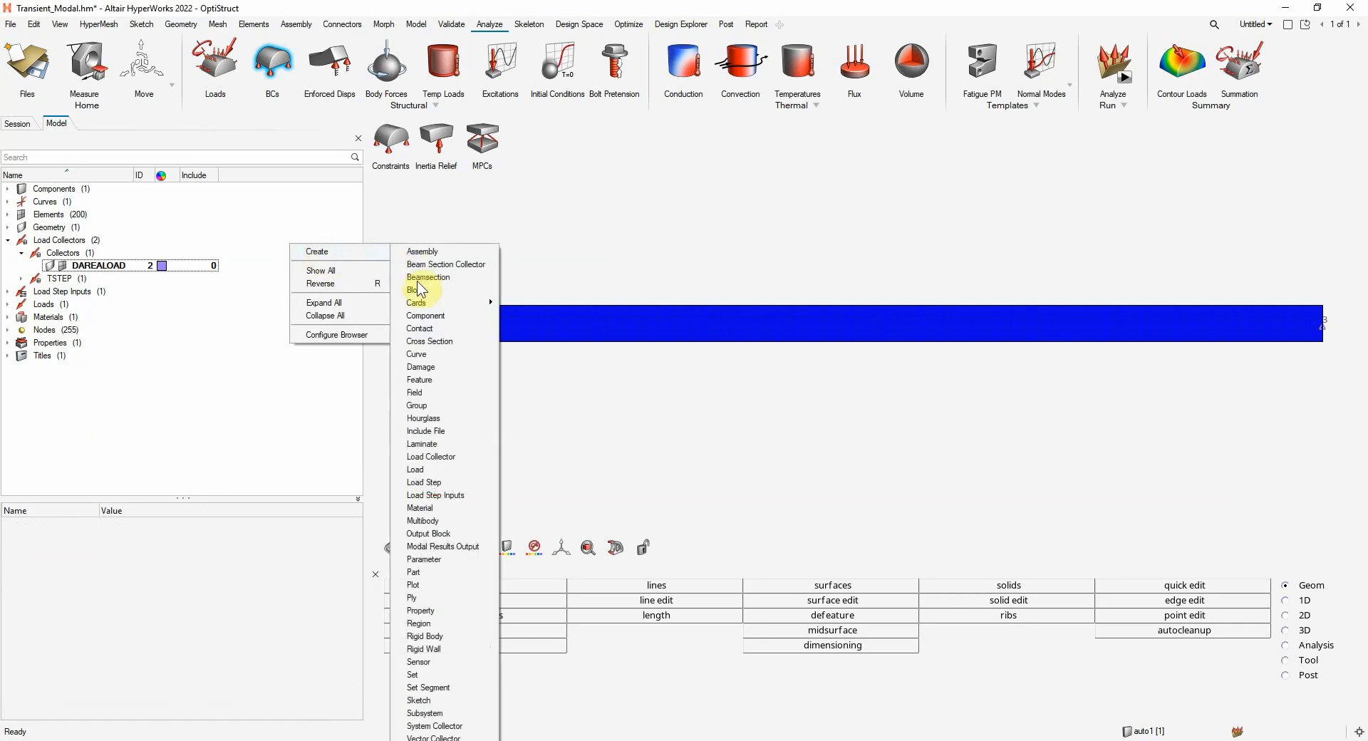
{"action": "left_click", "coordinate": [436, 495]}
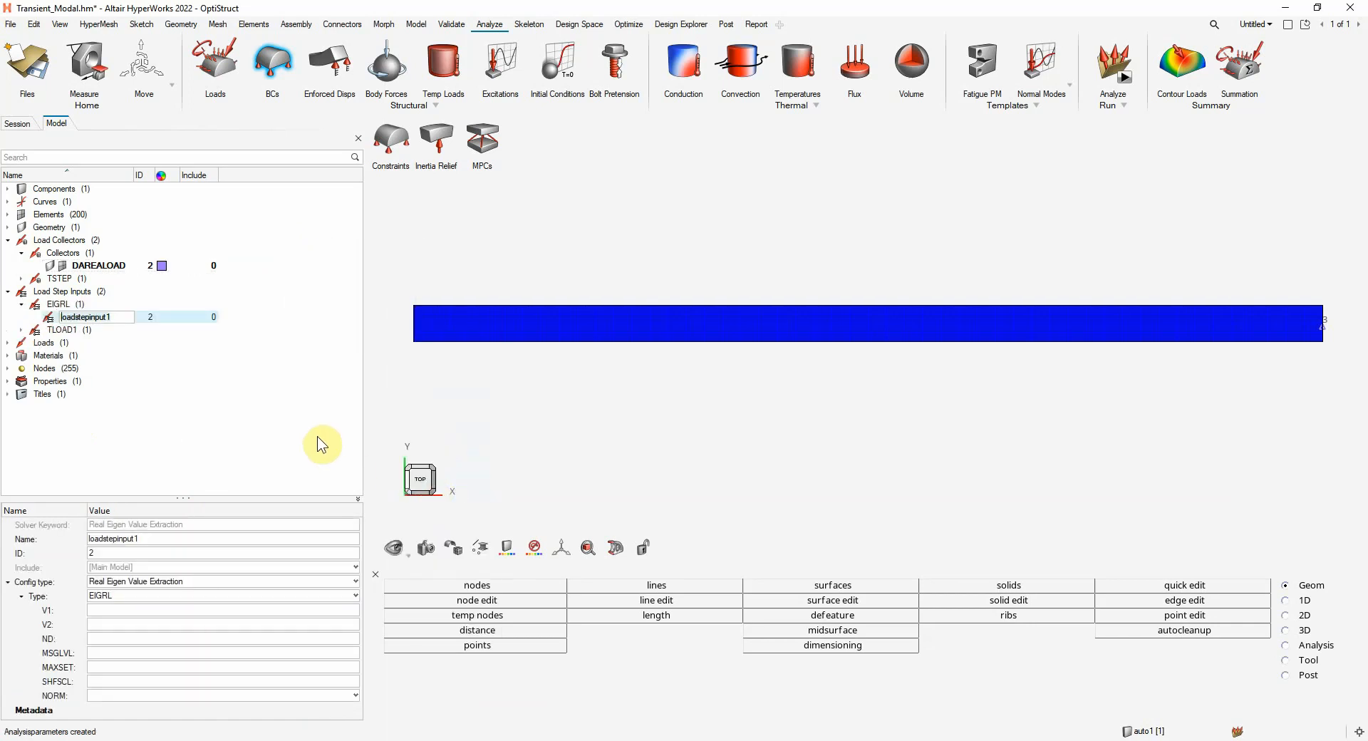
{"action": "type", "text": "E"}
{"action": "key", "text": "BackSpace"}
{"action": "type", "text": "ModalAnalysis"}
{"action": "left_click", "coordinate": [194, 582]}
{"action": "left_click", "coordinate": [194, 583]}
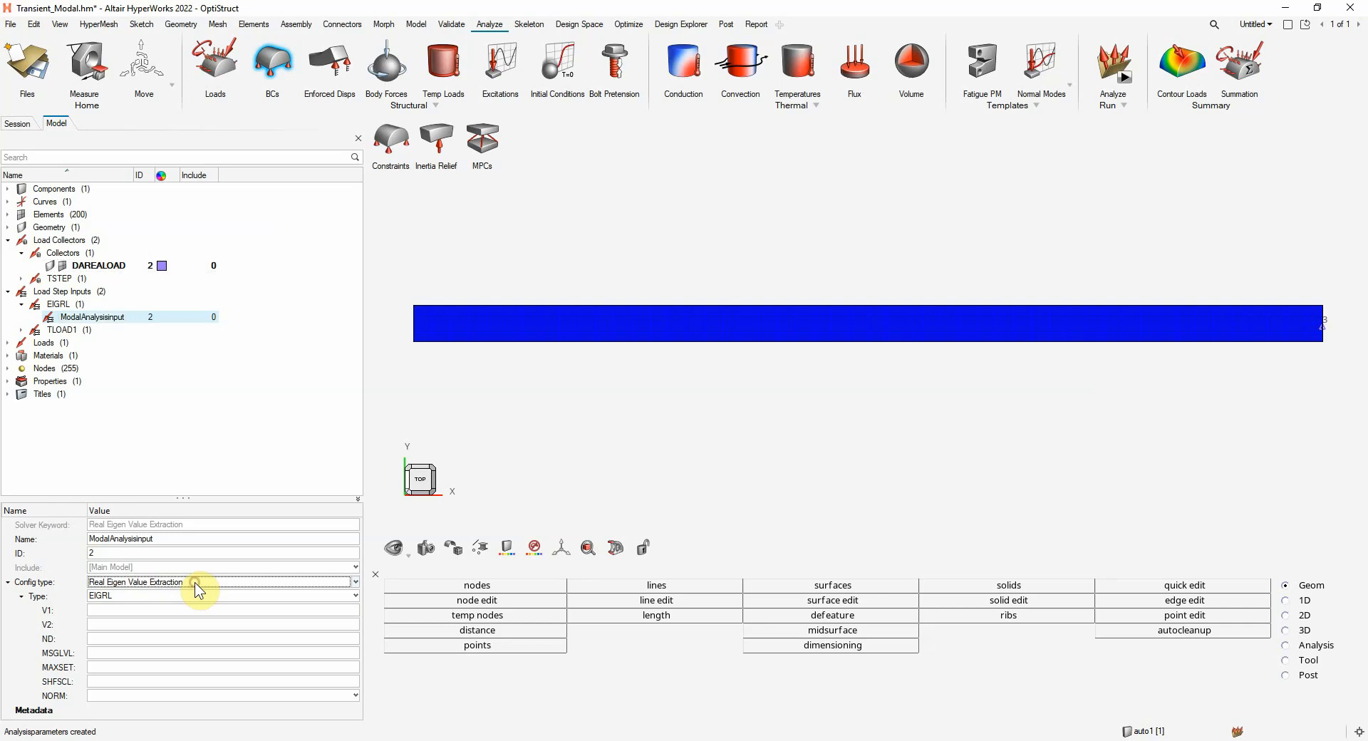
Set the eigenvalue extraction range of ModalAnalysisinput to V1 = 0 and V2 = 300
{"action": "left_click", "coordinate": [130, 610]}
{"action": "left_click", "coordinate": [133, 612]}
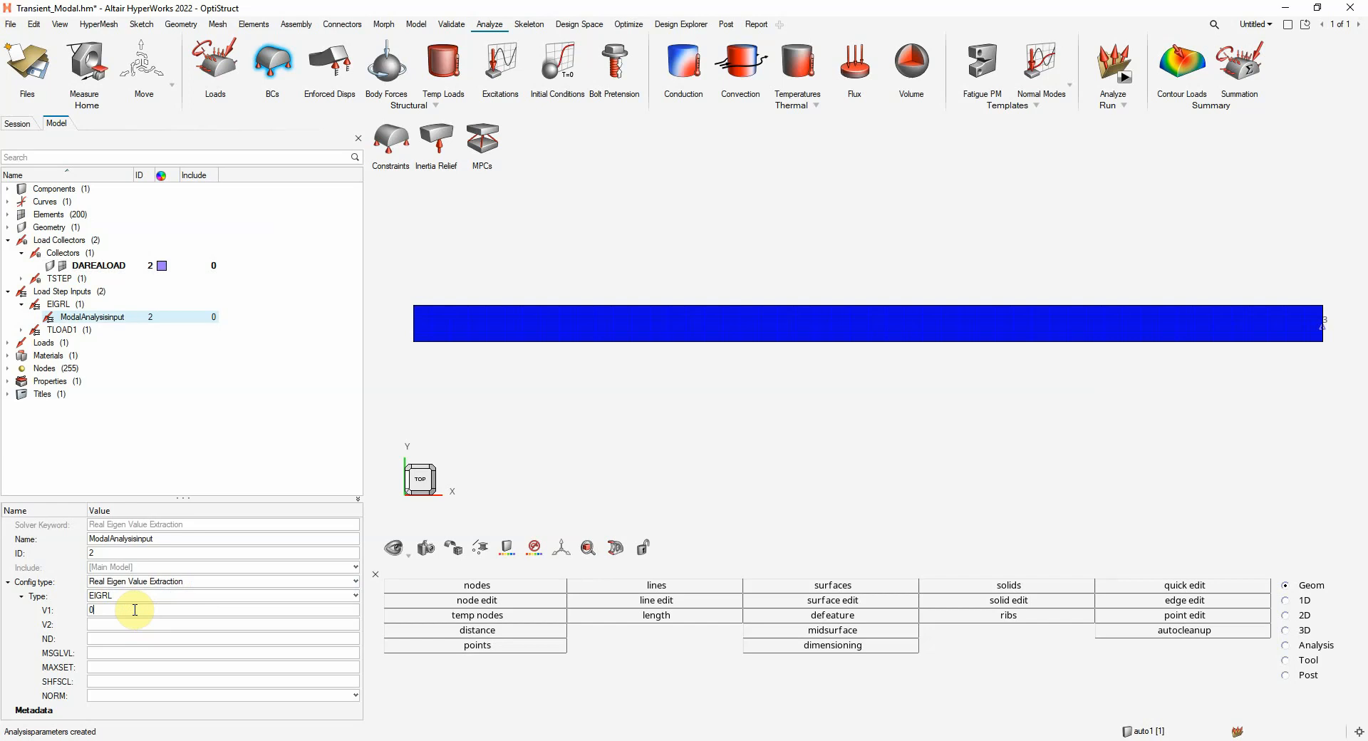
{"action": "left_click", "coordinate": [138, 625]}
{"action": "left_click", "coordinate": [140, 627]}
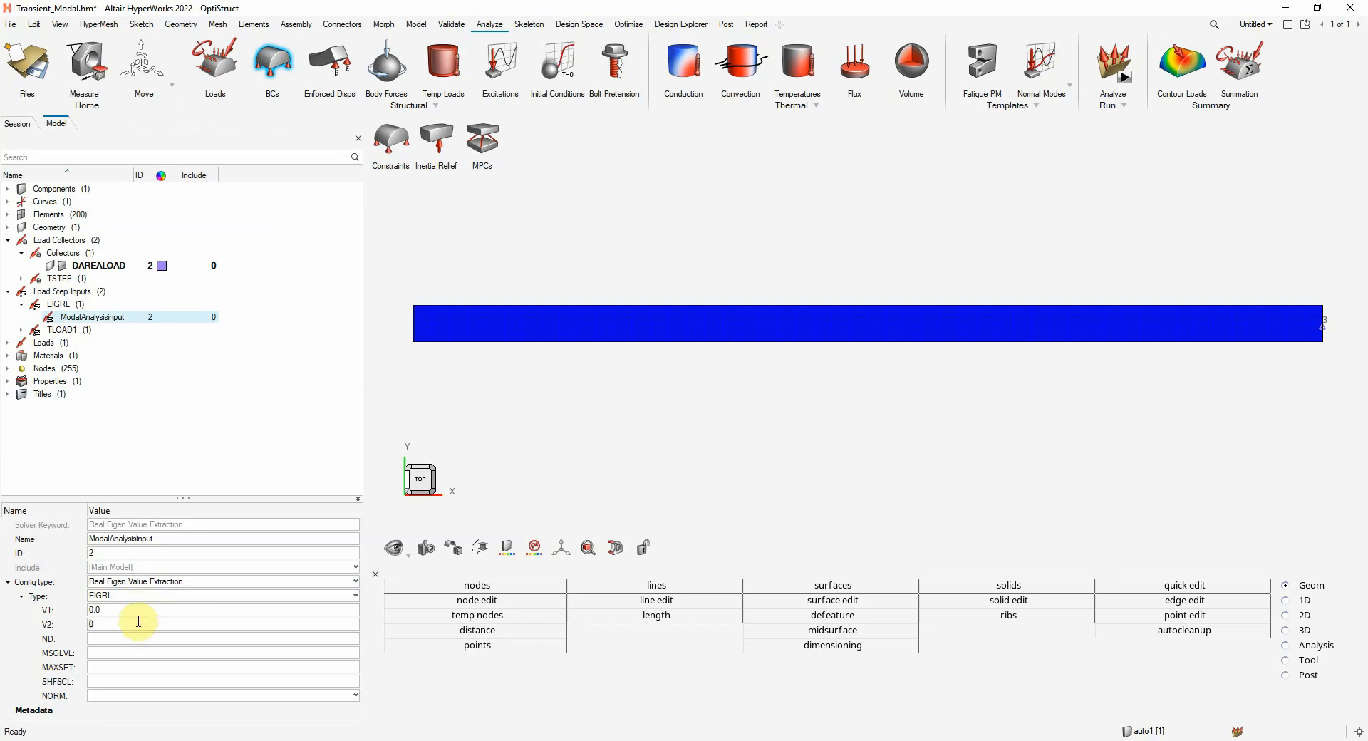
{"action": "type", "text": "300"}
{"action": "left_click", "coordinate": [138, 621]}
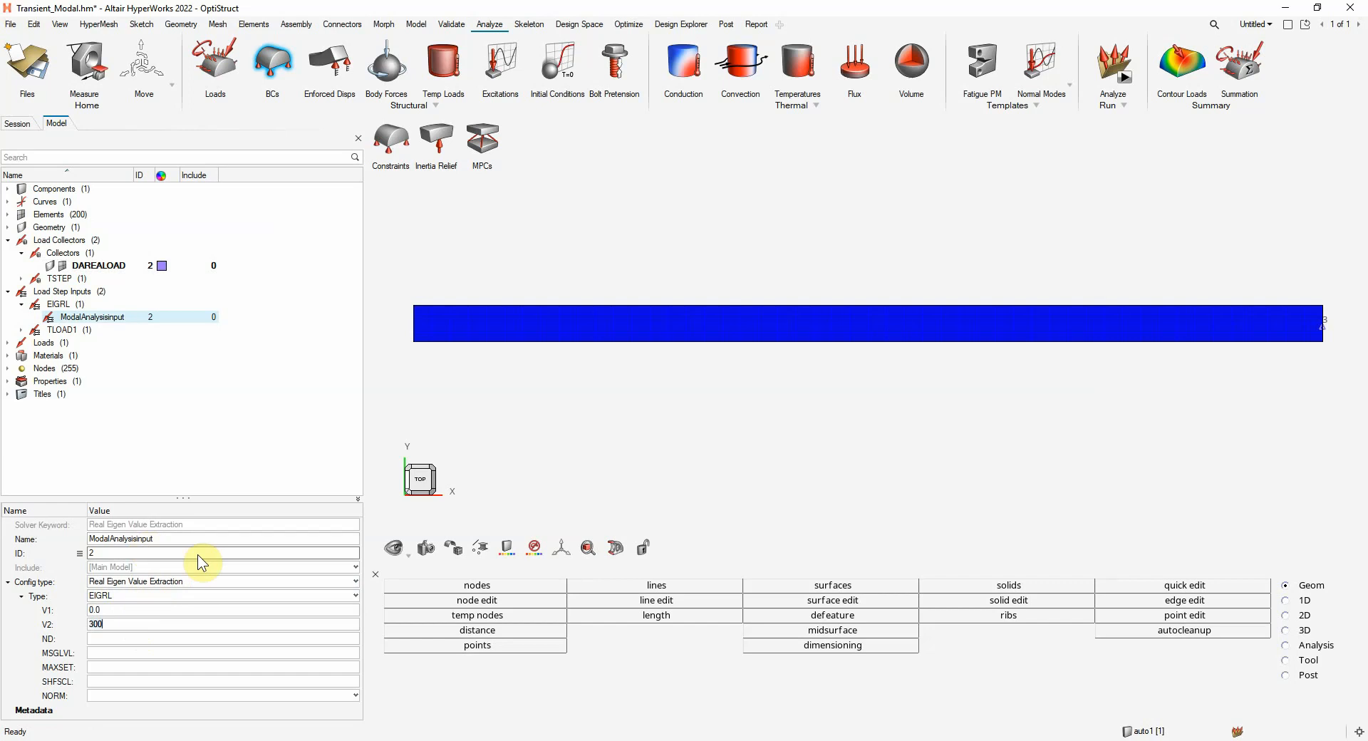
{"action": "left_click", "coordinate": [112, 451]}
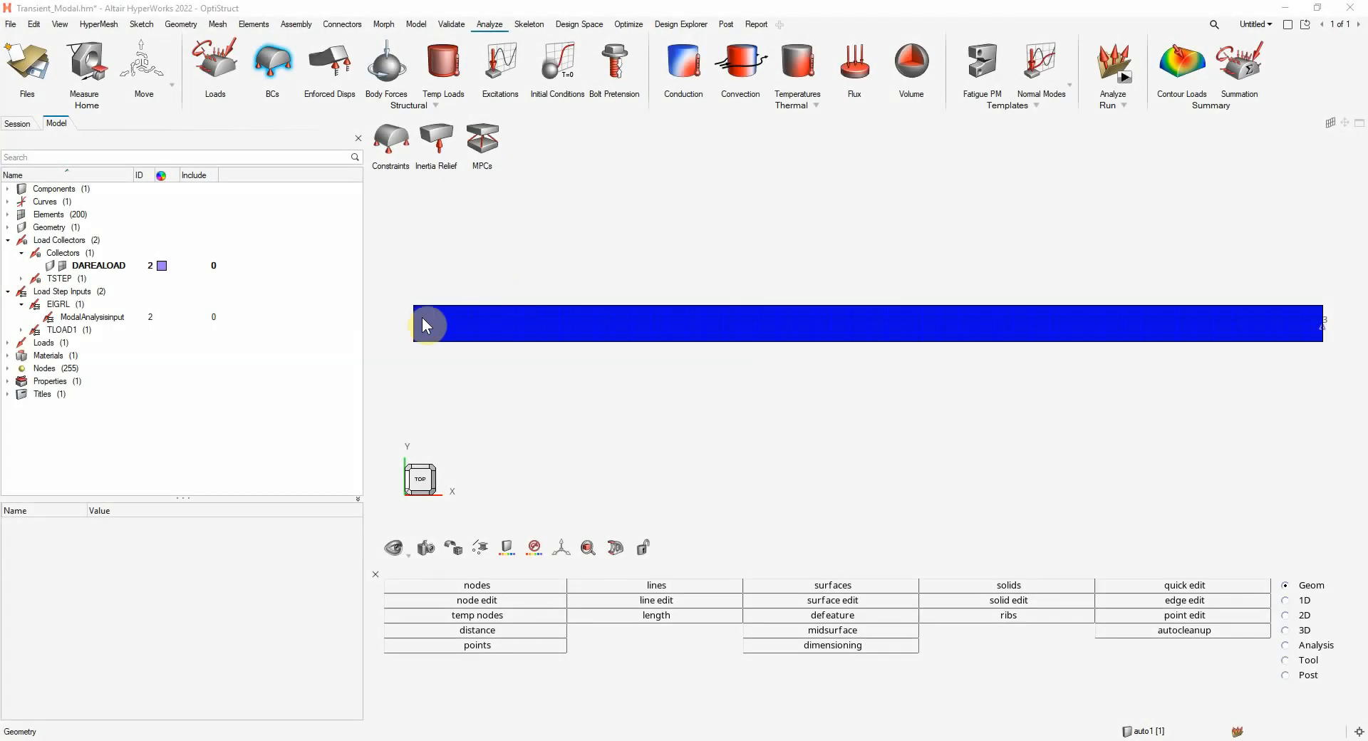
Create a load collector named BCFIXED with no card image
{"action": "right_click", "coordinate": [276, 231]}
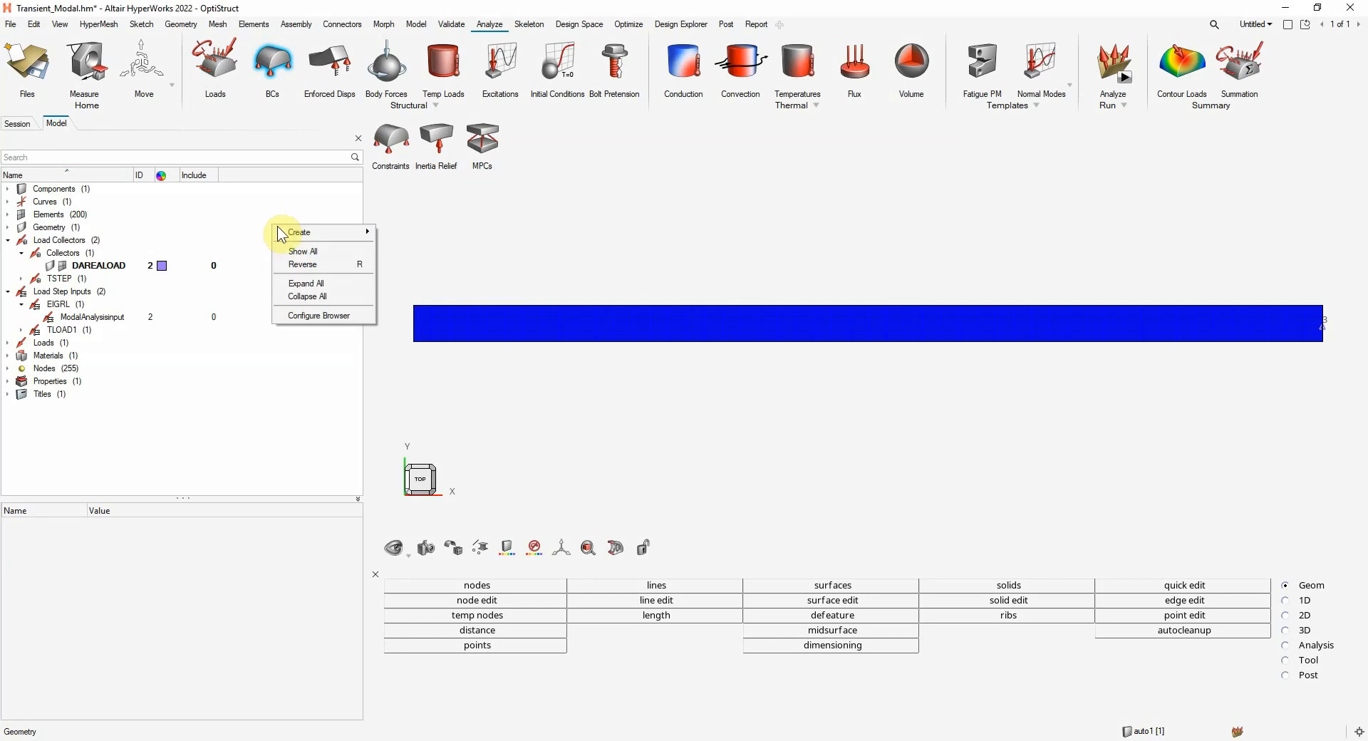
{"action": "mouse_move", "coordinate": [294, 238]}
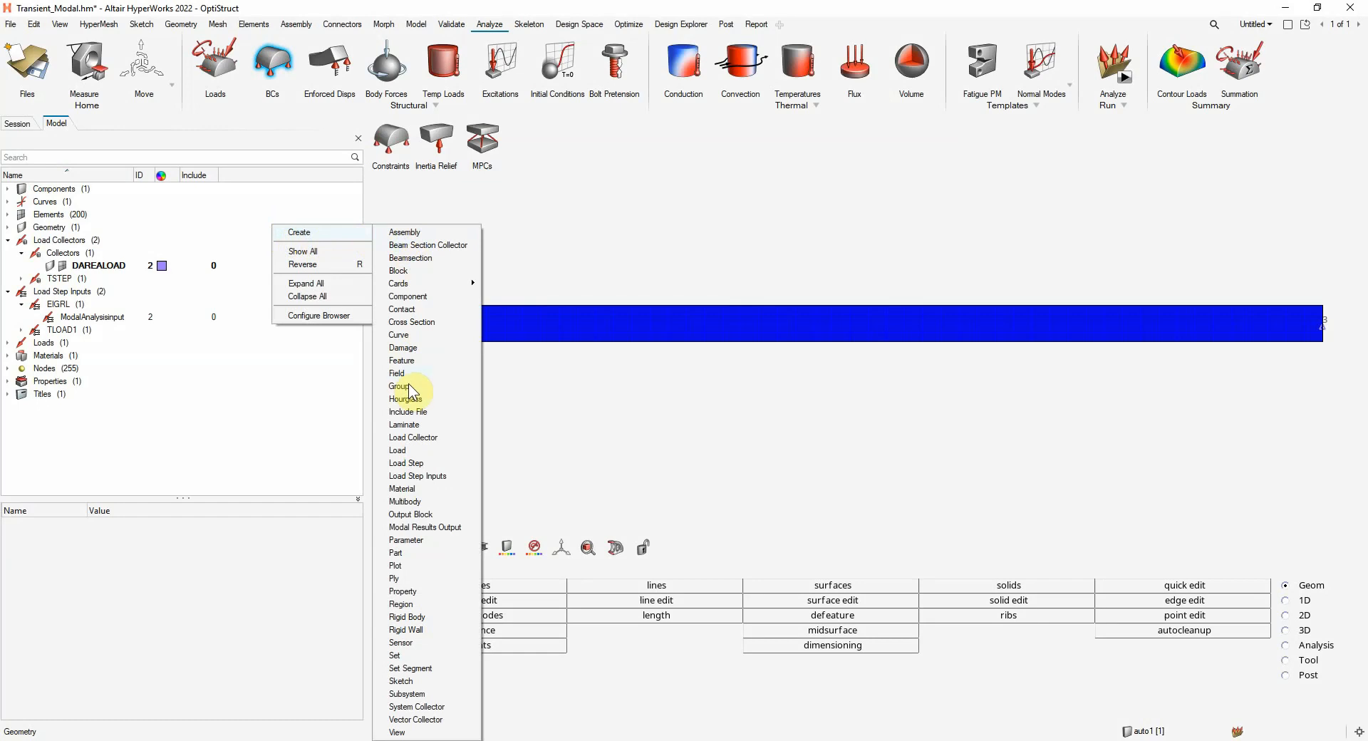
{"action": "left_click", "coordinate": [421, 437]}
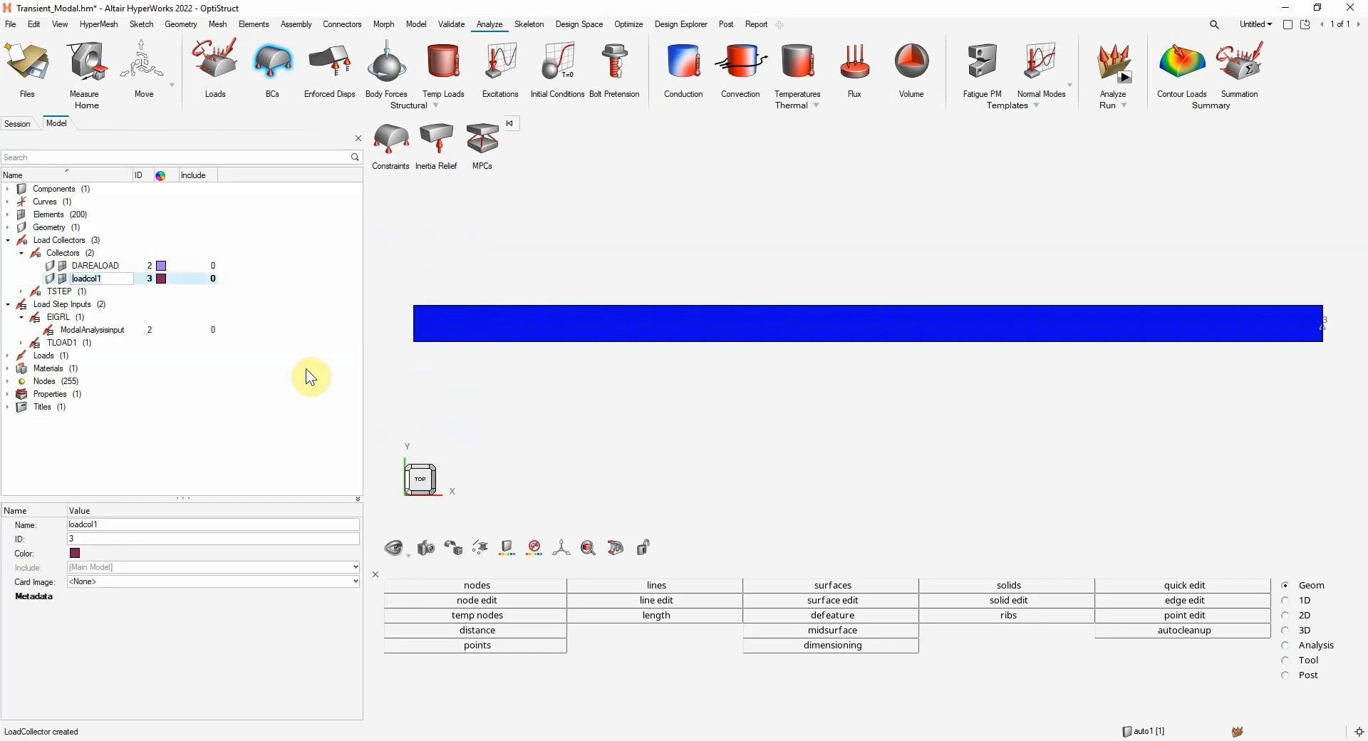
{"action": "type", "text": "BCFIXED"}
{"action": "left_click", "coordinate": [198, 632]}
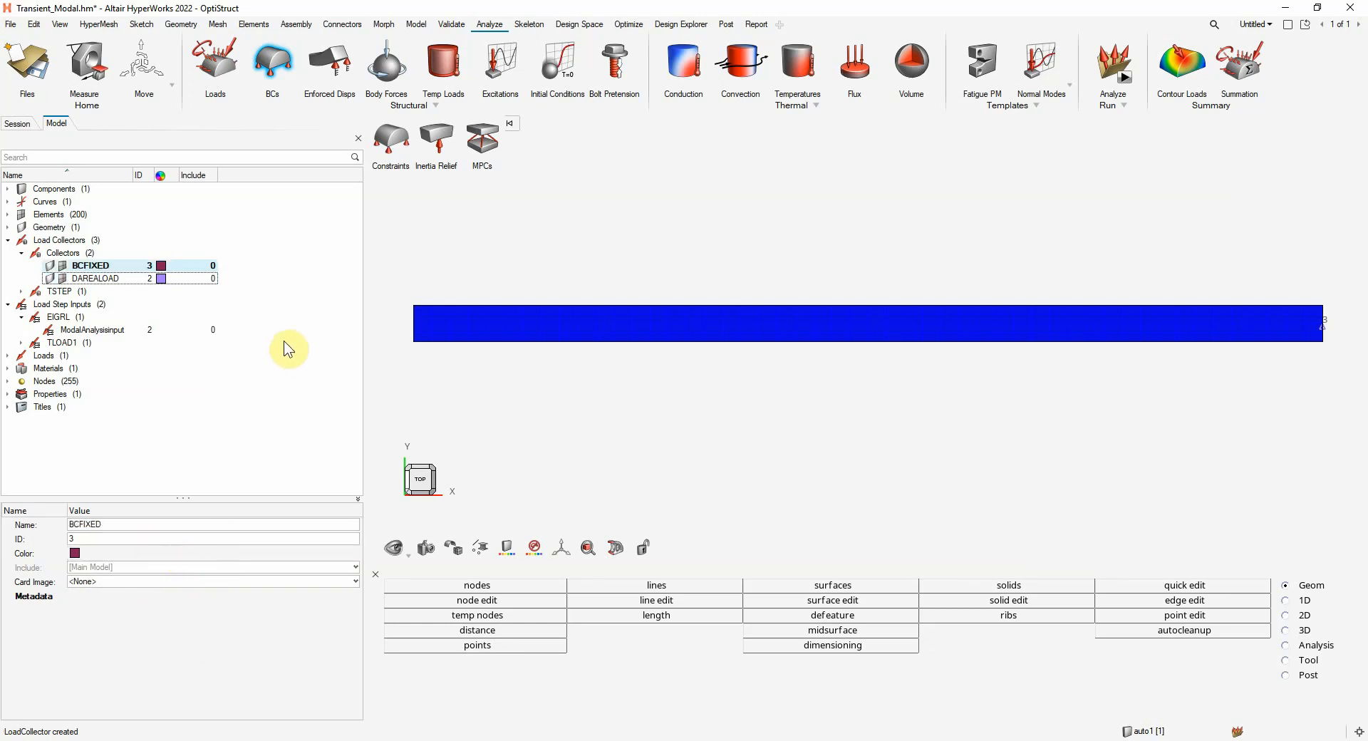
Start creating constraints and select the nodes along the strip's end line opposite the tip load by geometry
{"action": "left_click", "coordinate": [285, 67]}
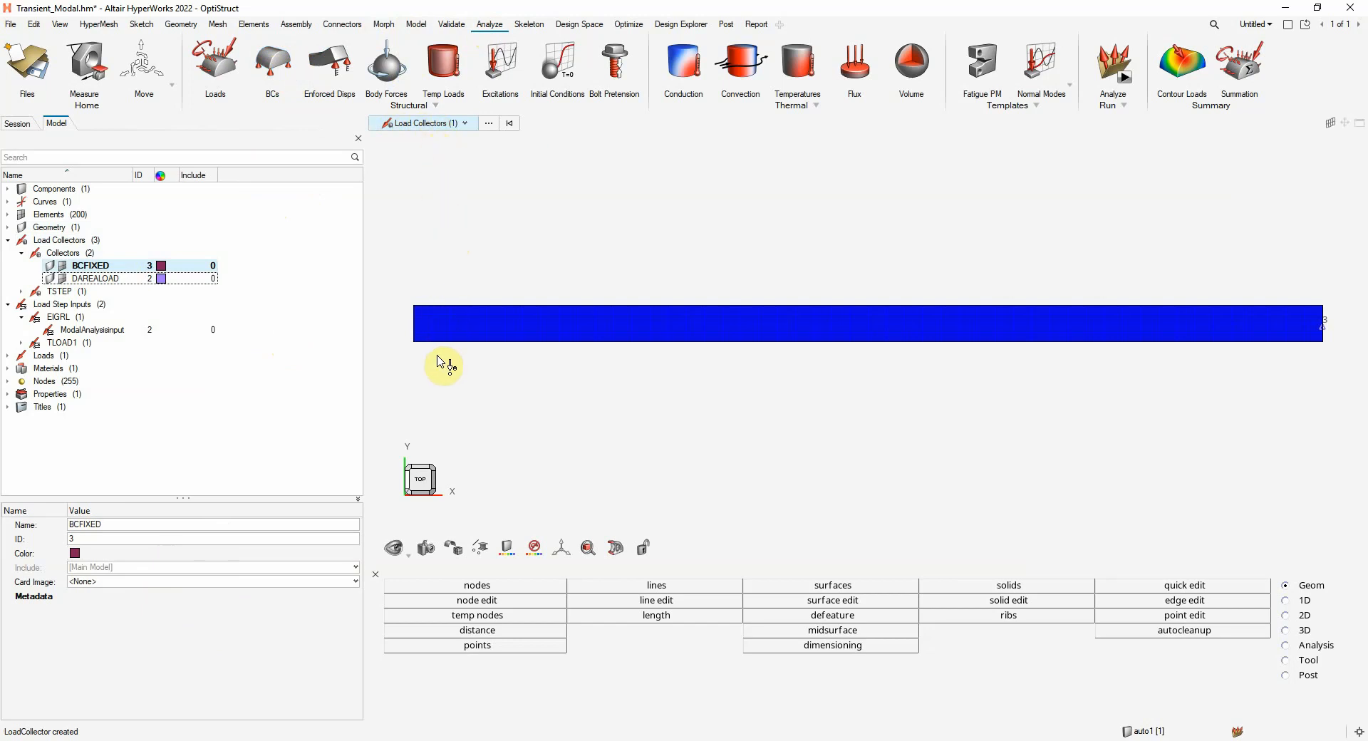
{"action": "left_click", "coordinate": [273, 62]}
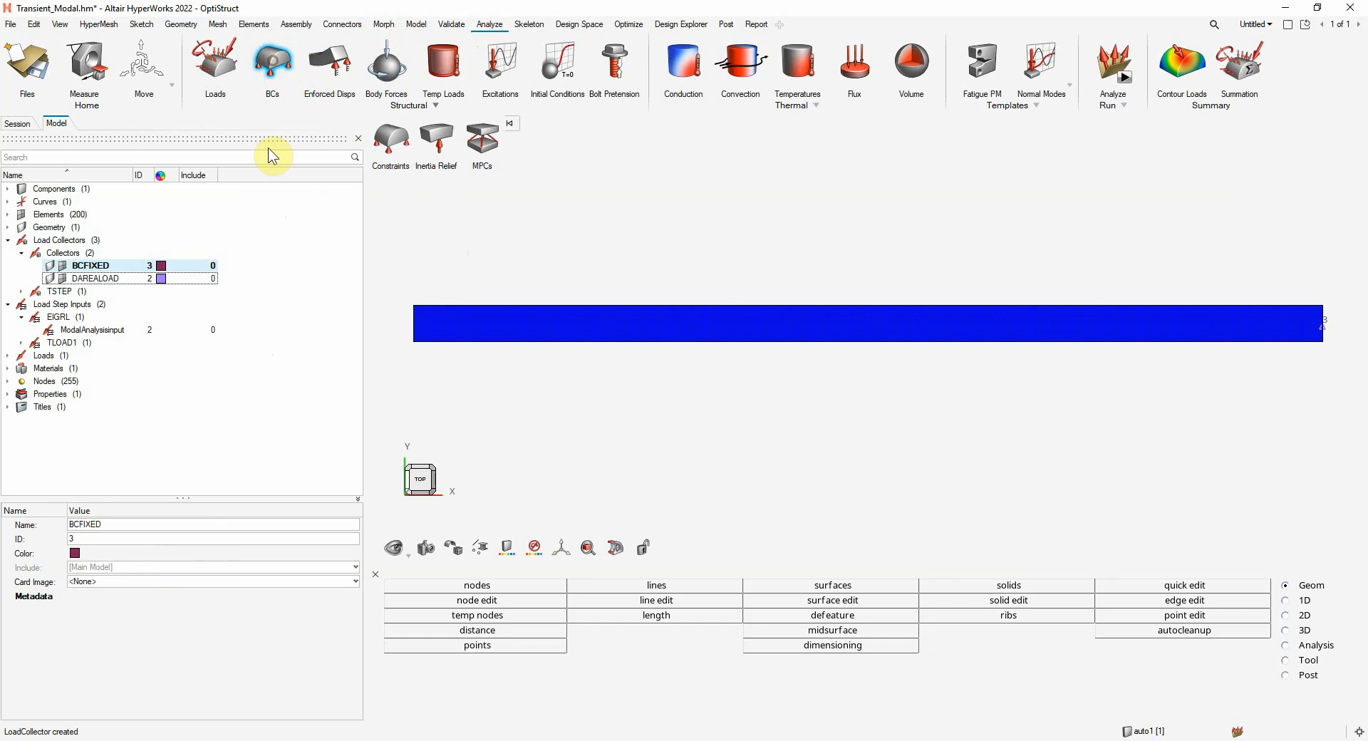
{"action": "left_click", "coordinate": [390, 139]}
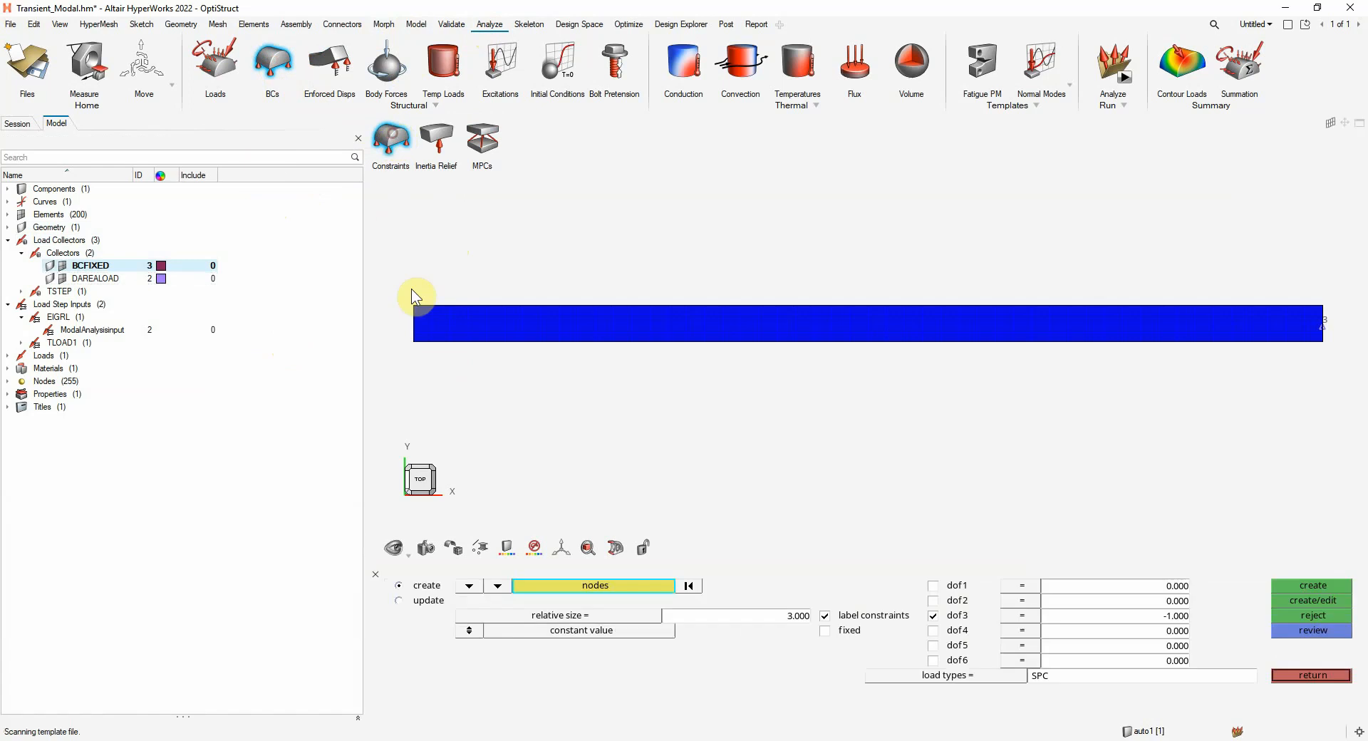
{"action": "left_click", "coordinate": [603, 585]}
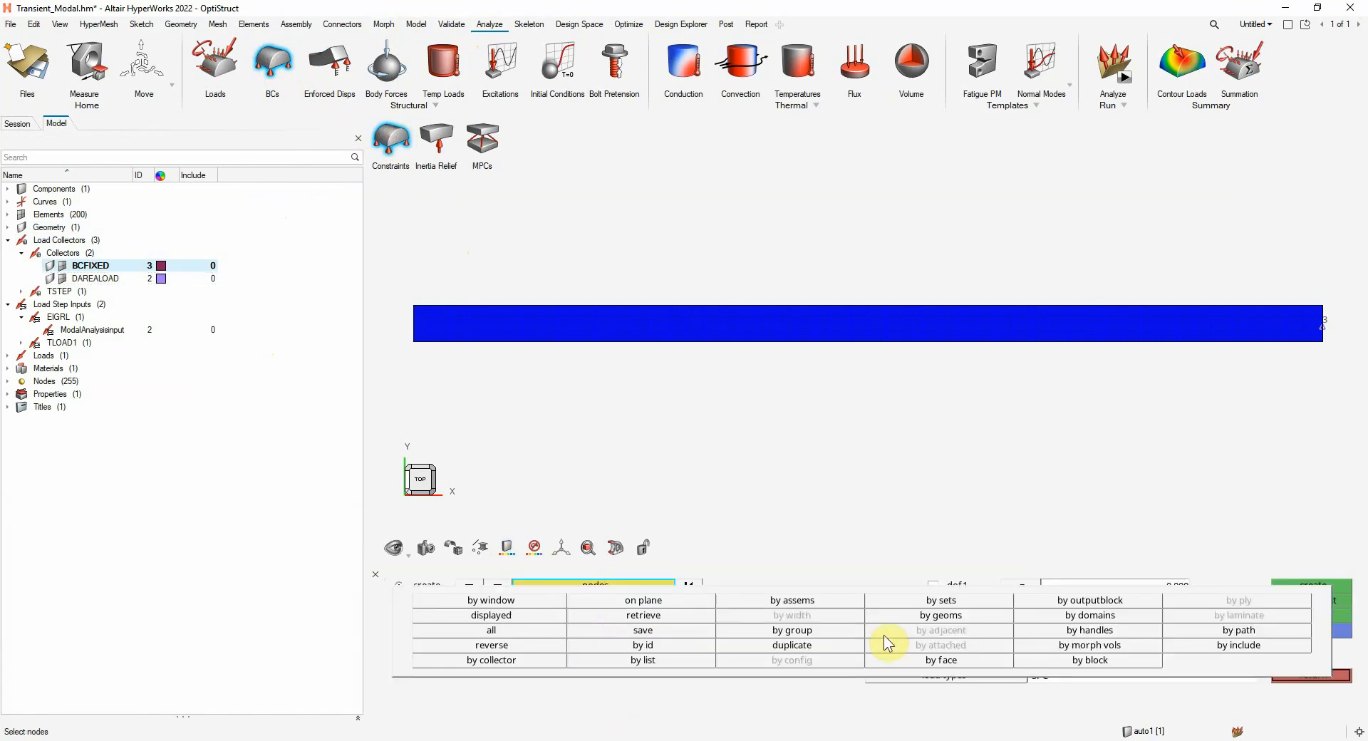
{"action": "left_click", "coordinate": [945, 617]}
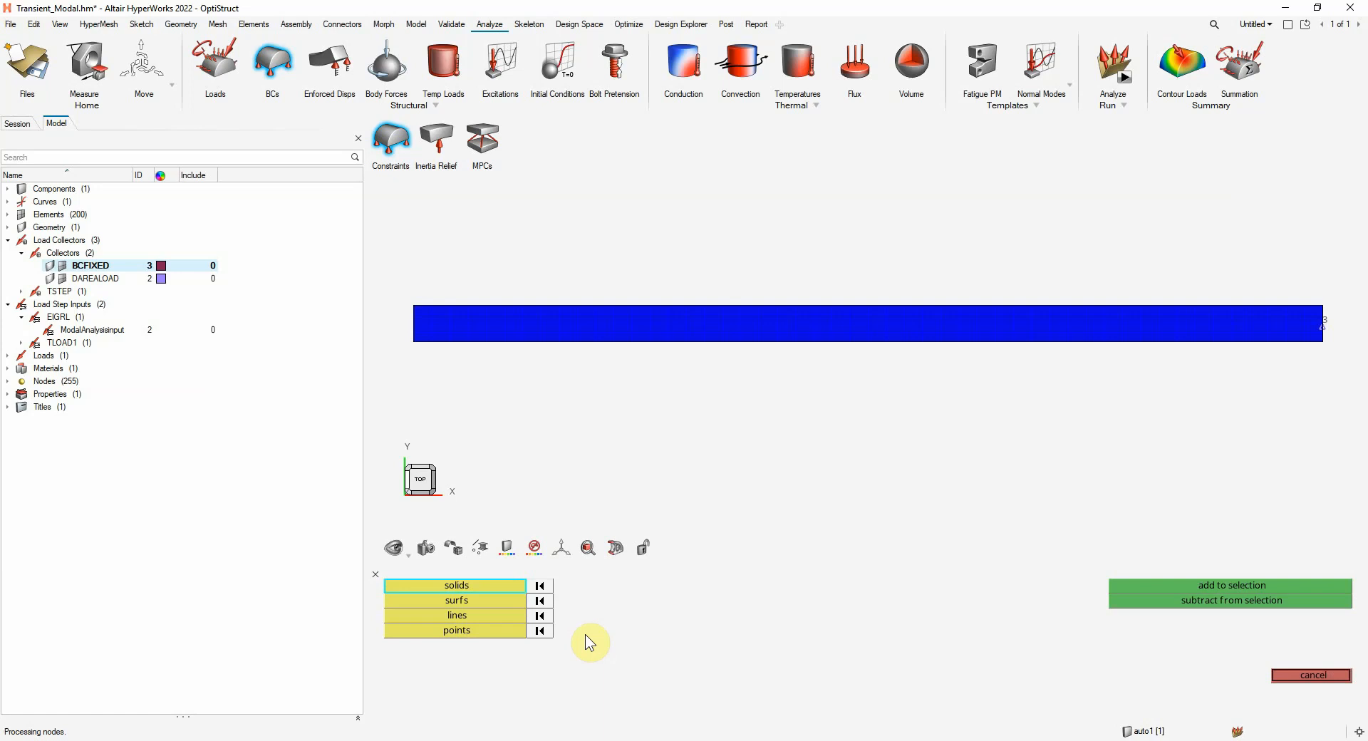
{"action": "left_click", "coordinate": [466, 615]}
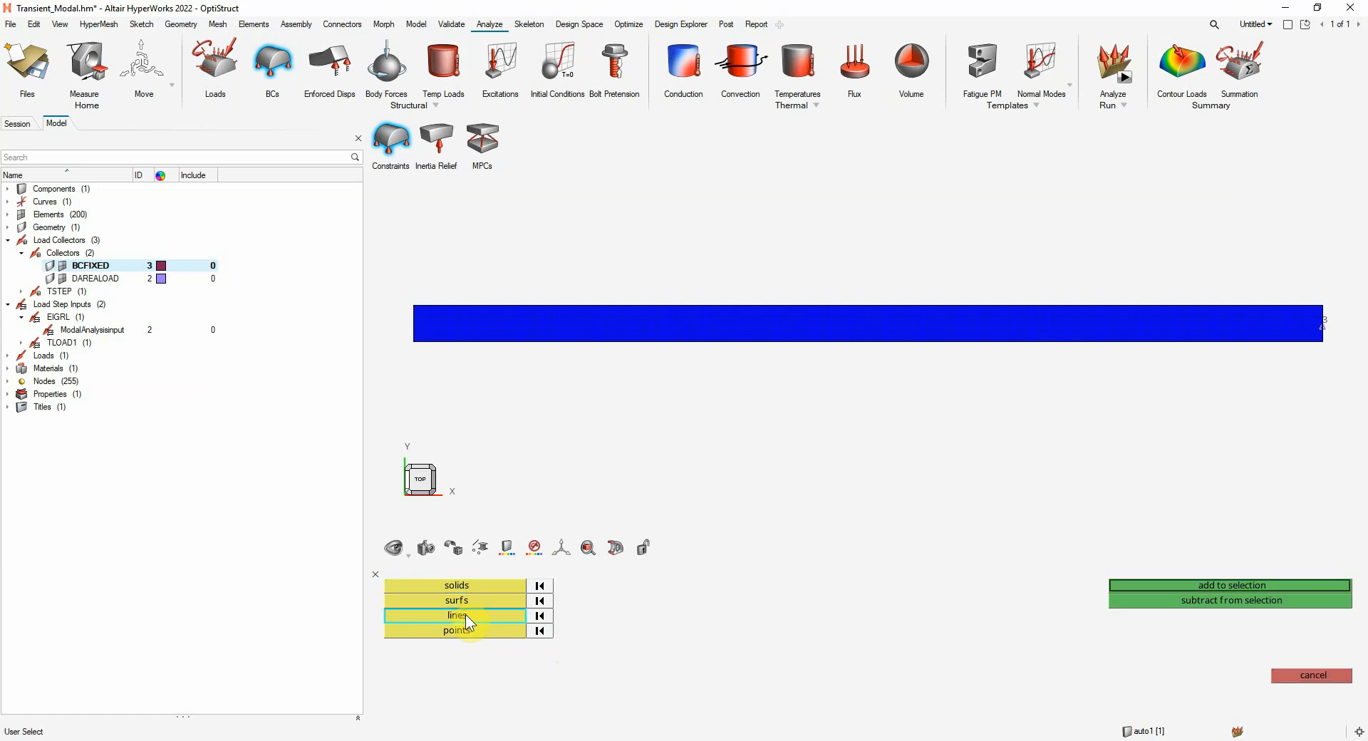
{"action": "left_click", "coordinate": [415, 326]}
{"action": "left_click", "coordinate": [1241, 585]}
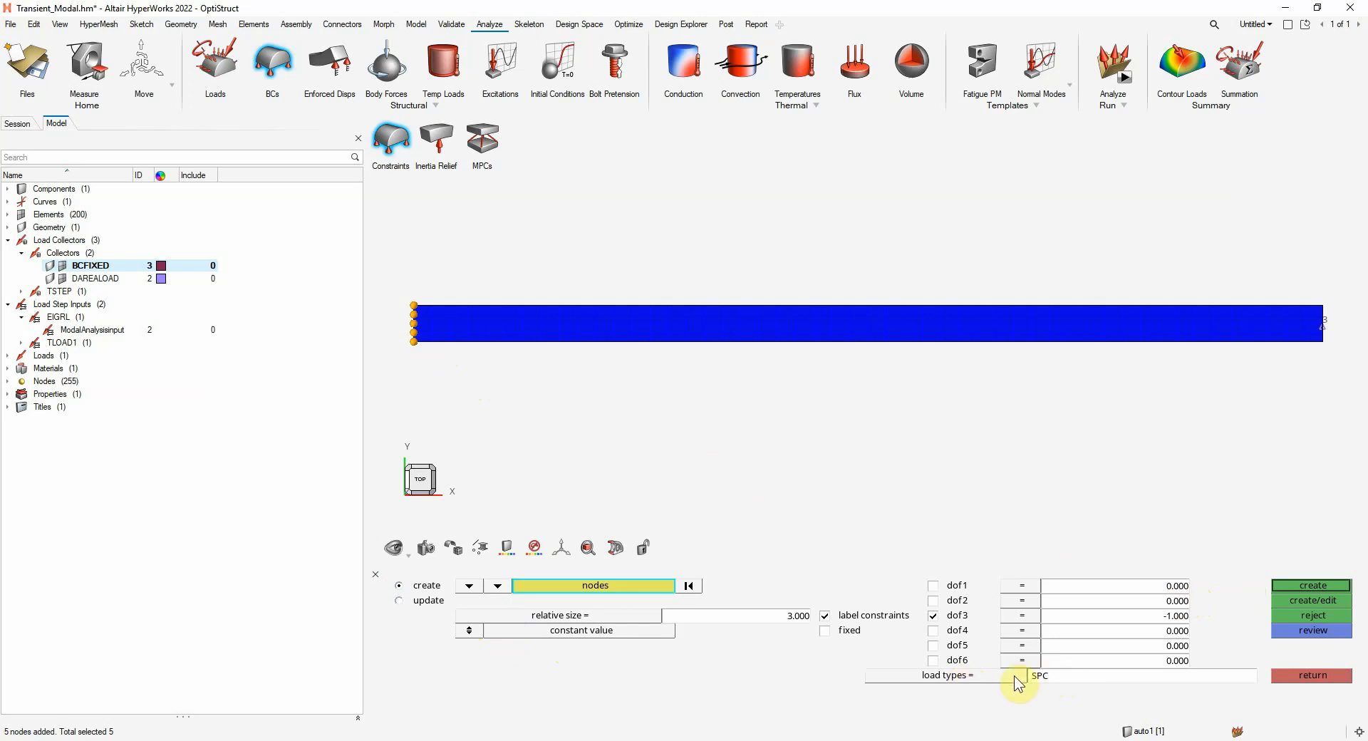
Create SPC constraints on the selected end nodes, fixing dof1 through dof6 with zero values
{"action": "left_click", "coordinate": [933, 585]}
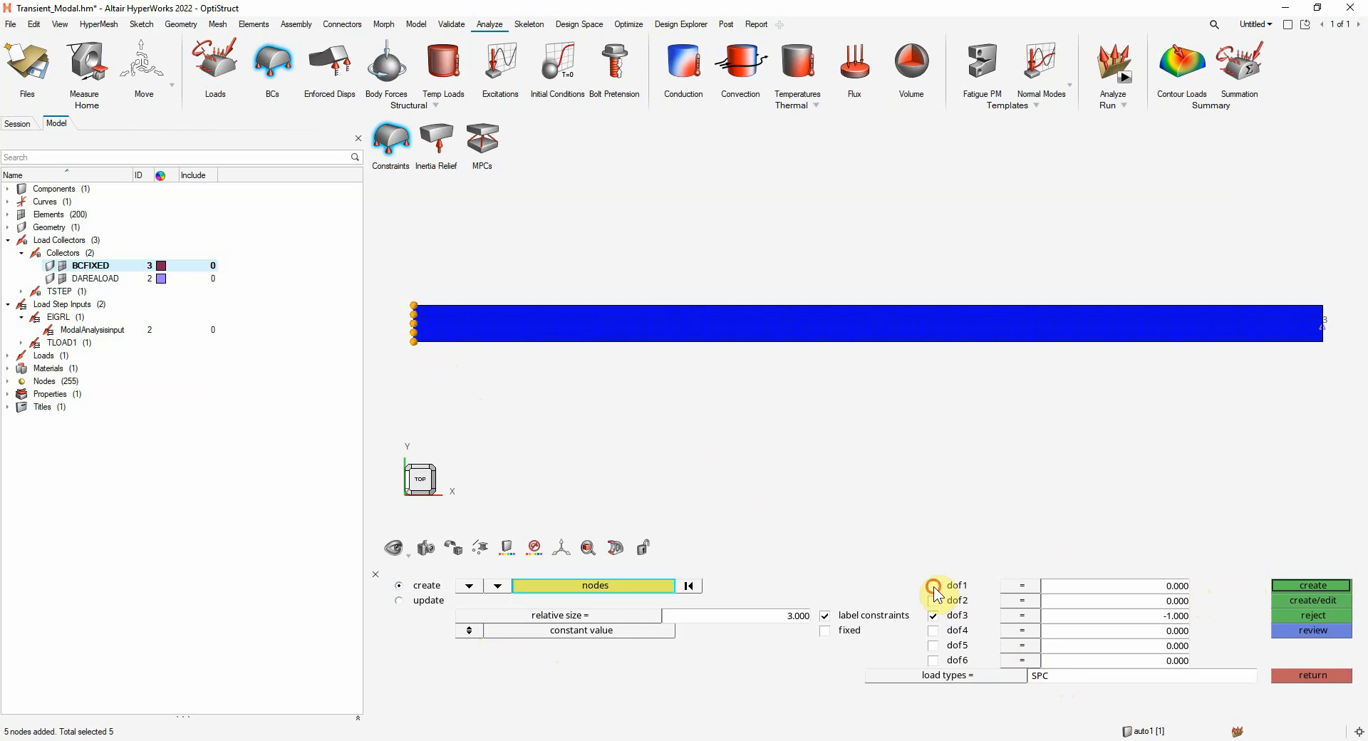
{"action": "left_click", "coordinate": [932, 600]}
{"action": "left_click", "coordinate": [932, 630]}
{"action": "left_click", "coordinate": [932, 646]}
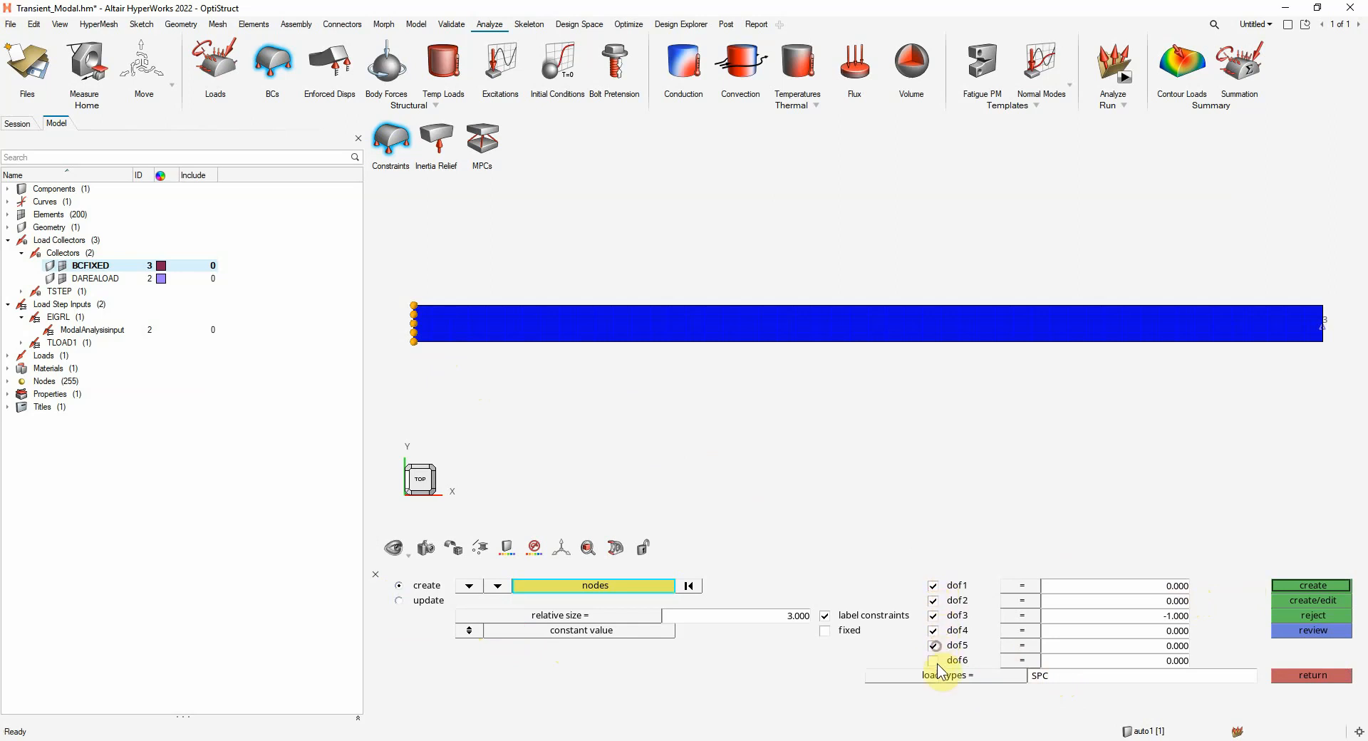
{"action": "left_click", "coordinate": [933, 661]}
{"action": "left_click", "coordinate": [1304, 586]}
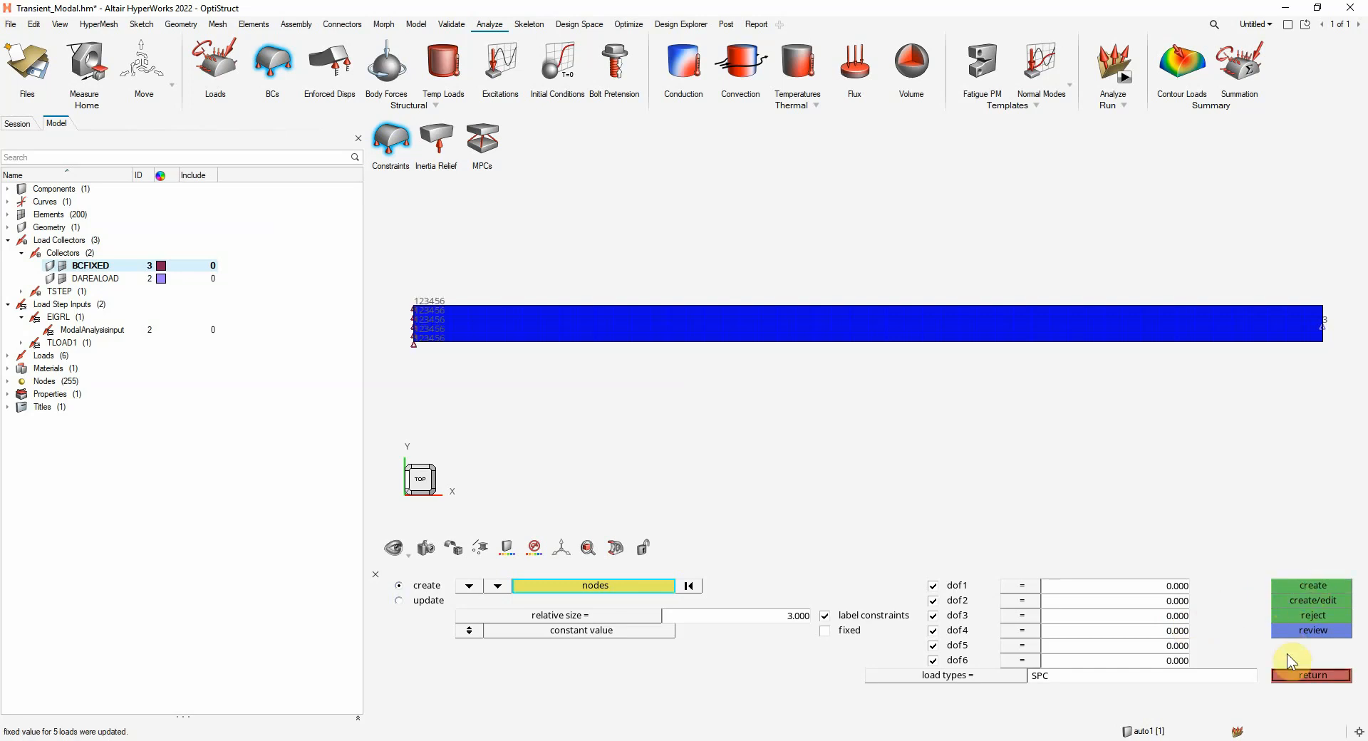
{"action": "left_click", "coordinate": [1307, 672]}
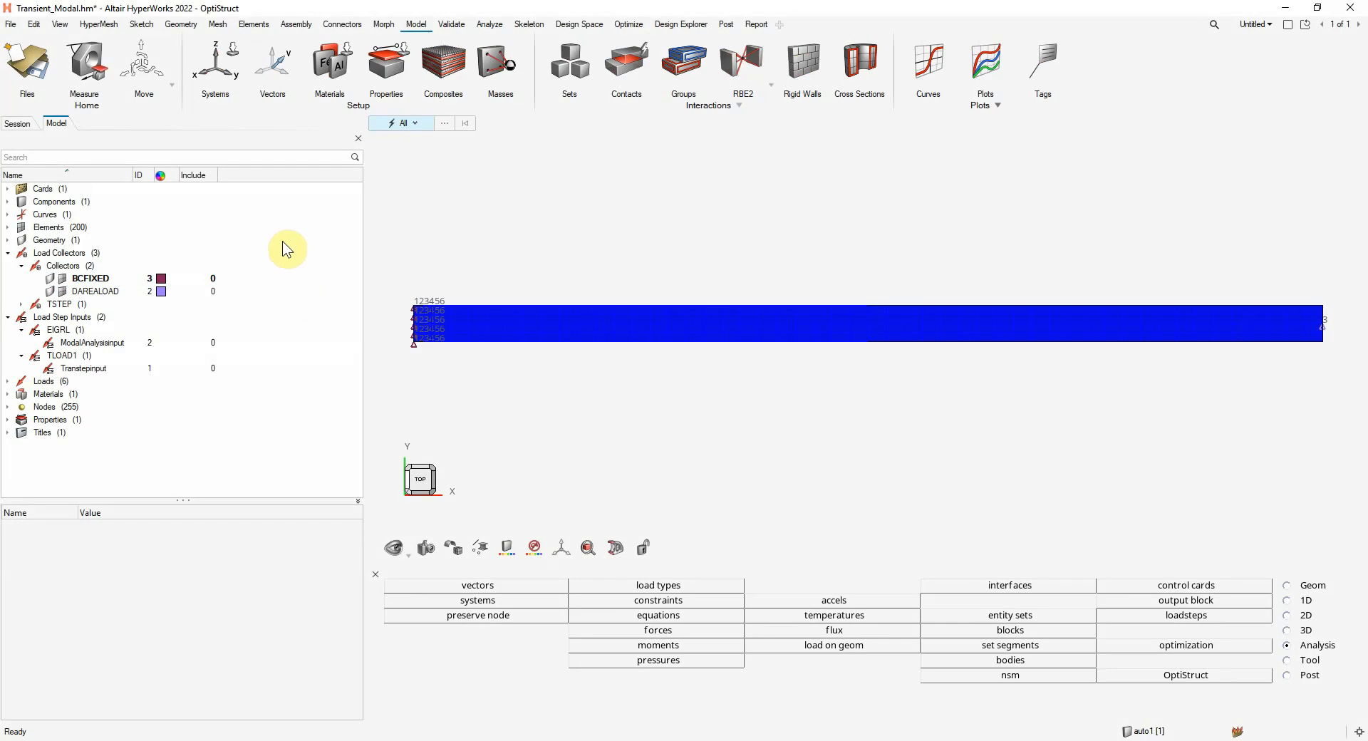
Create a new curve named DAMP_CURVE in the Curve Editor
{"action": "left_click", "coordinate": [304, 227]}
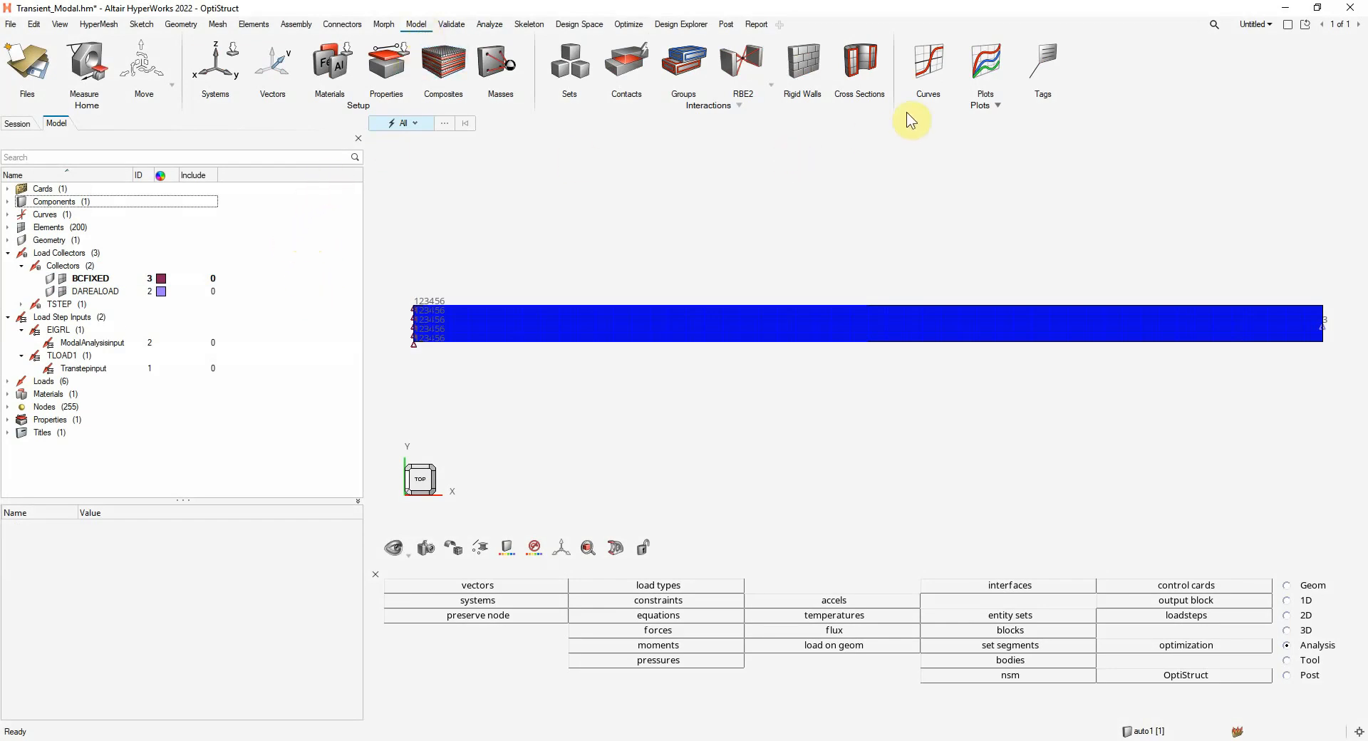
{"action": "left_click", "coordinate": [932, 63]}
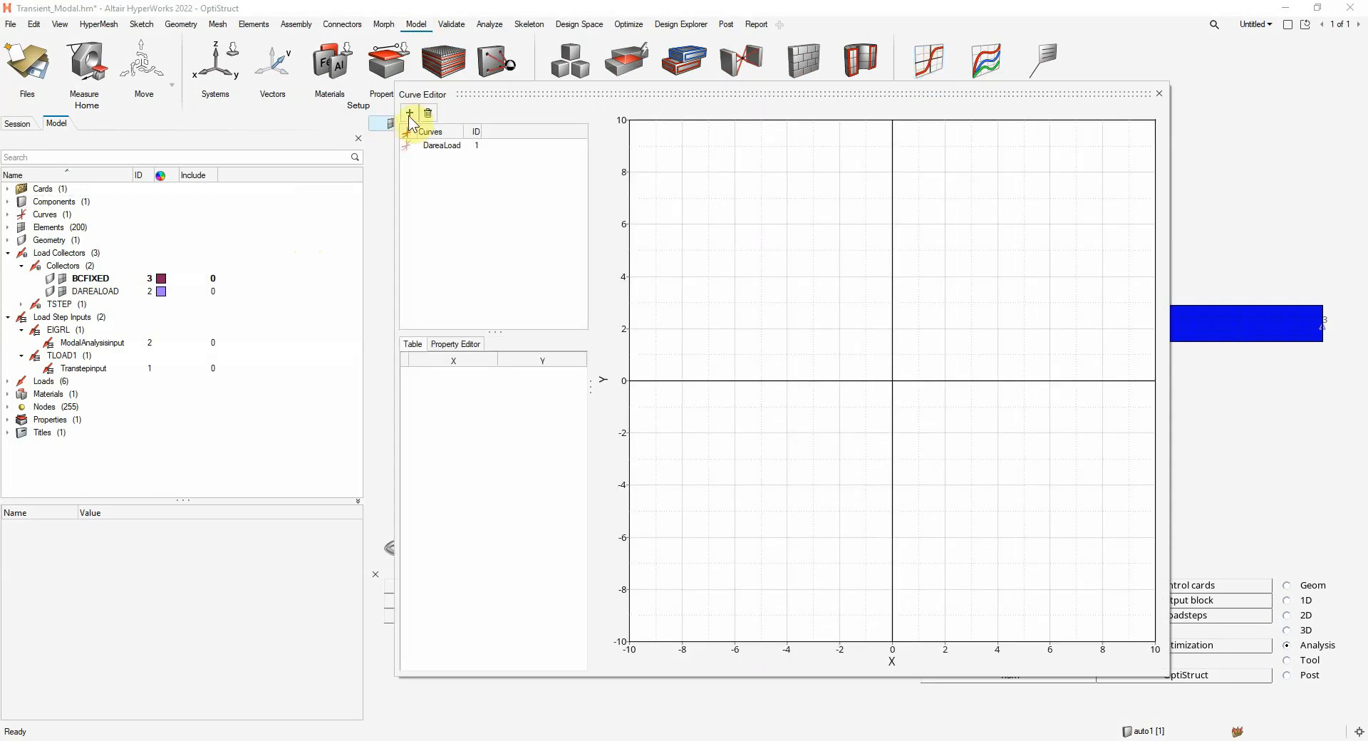
{"action": "left_click", "coordinate": [409, 113]}
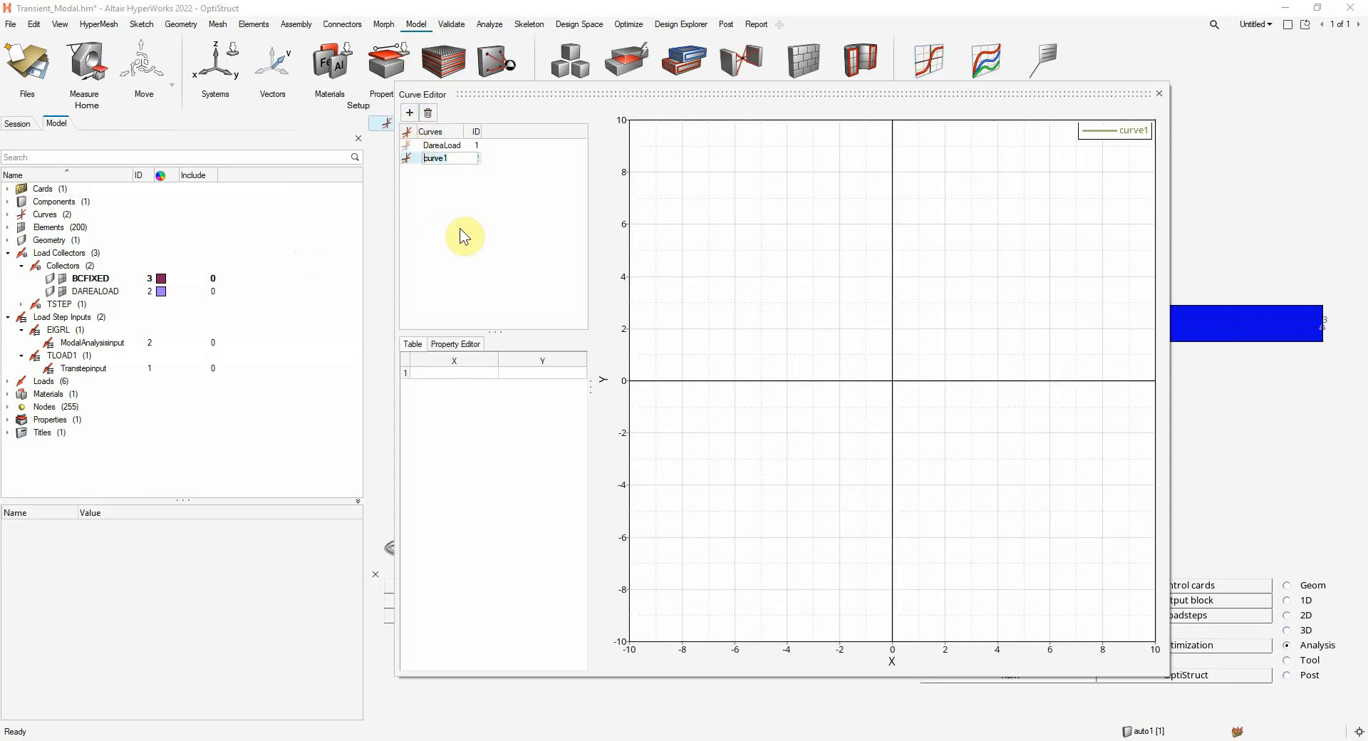
{"action": "type", "text": "DAMP_CURVE"}
Add rows to the DAMP_CURVE table and enter its first two points as (0, 0.02) and (100, 0.02)
{"action": "left_click", "coordinate": [479, 373]}
{"action": "left_click", "coordinate": [487, 372]}
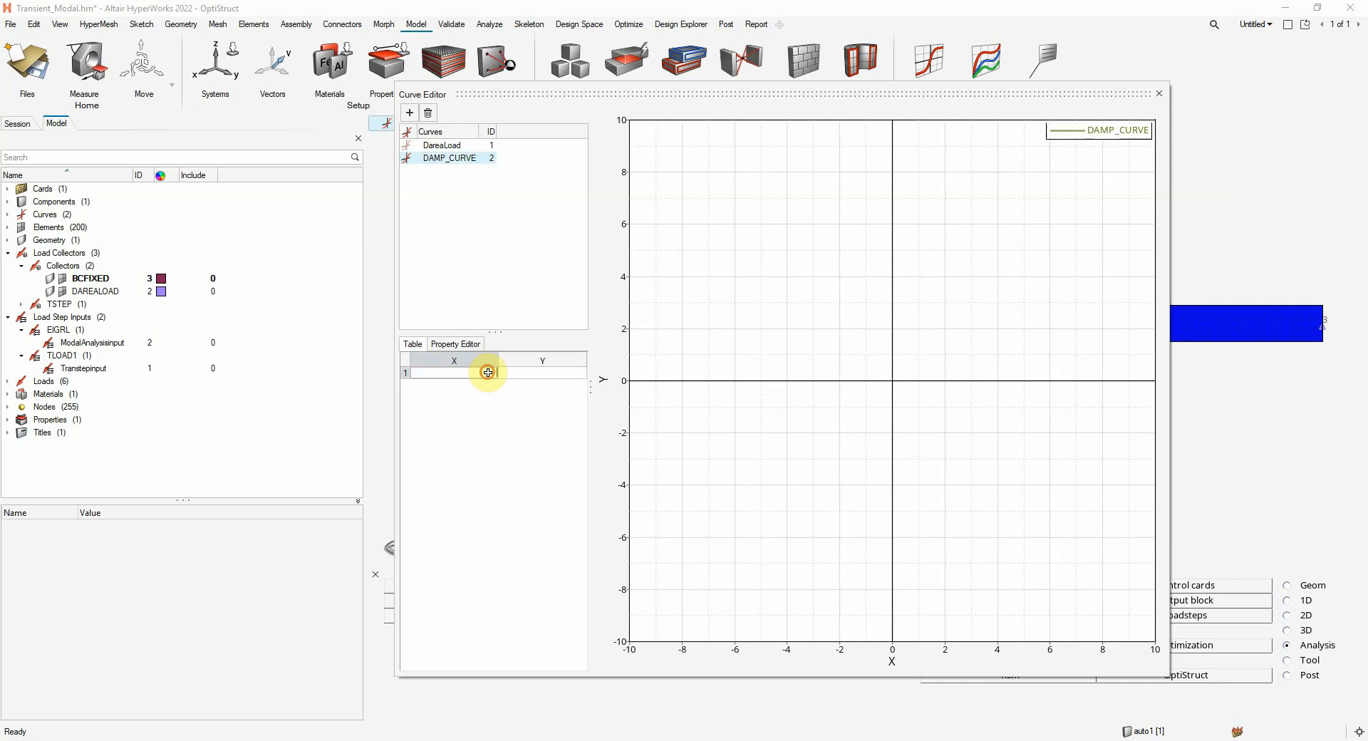
{"action": "key", "text": "Return"}
{"action": "left_click", "coordinate": [486, 373]}
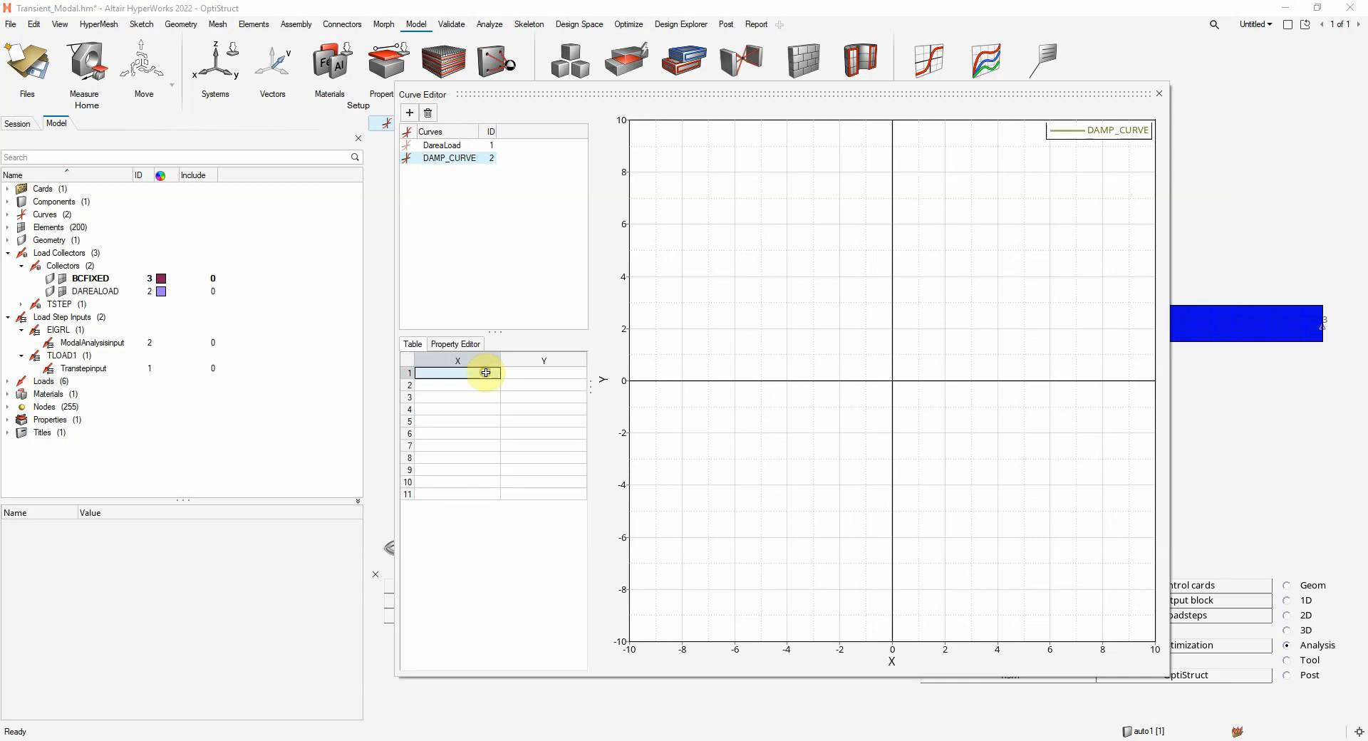
{"action": "type", "text": "0"}
{"action": "left_click", "coordinate": [520, 373]}
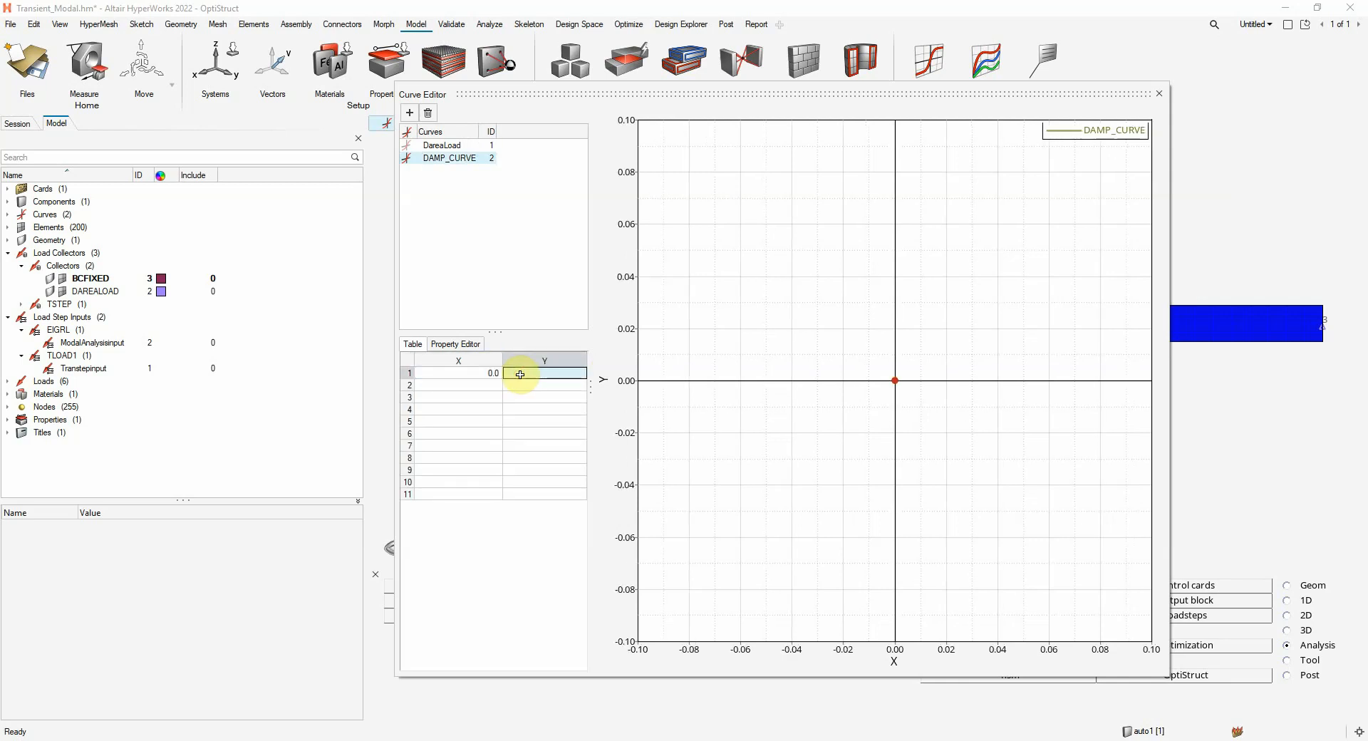
{"action": "left_click", "coordinate": [520, 373]}
{"action": "type", "text": "0.02"}
{"action": "left_click", "coordinate": [474, 383]}
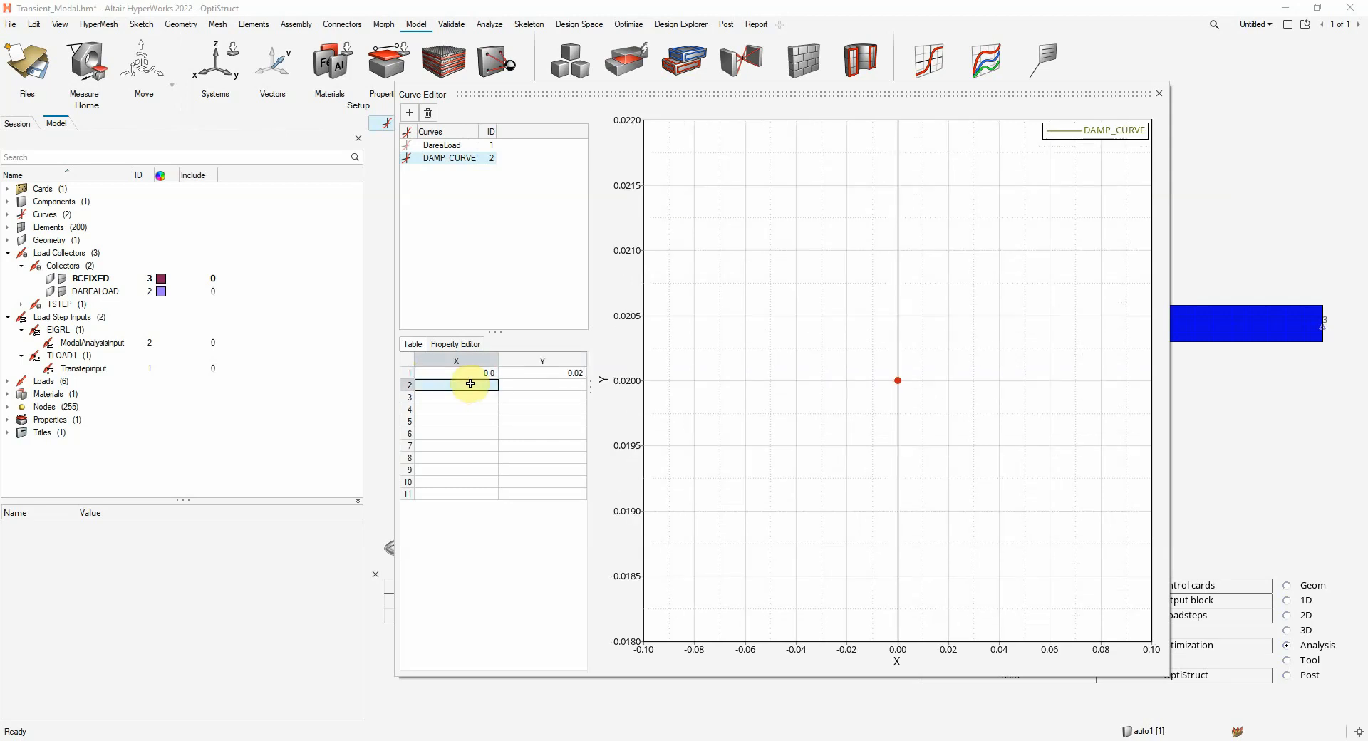
{"action": "type", "text": "100"}
{"action": "left_click", "coordinate": [530, 383]}
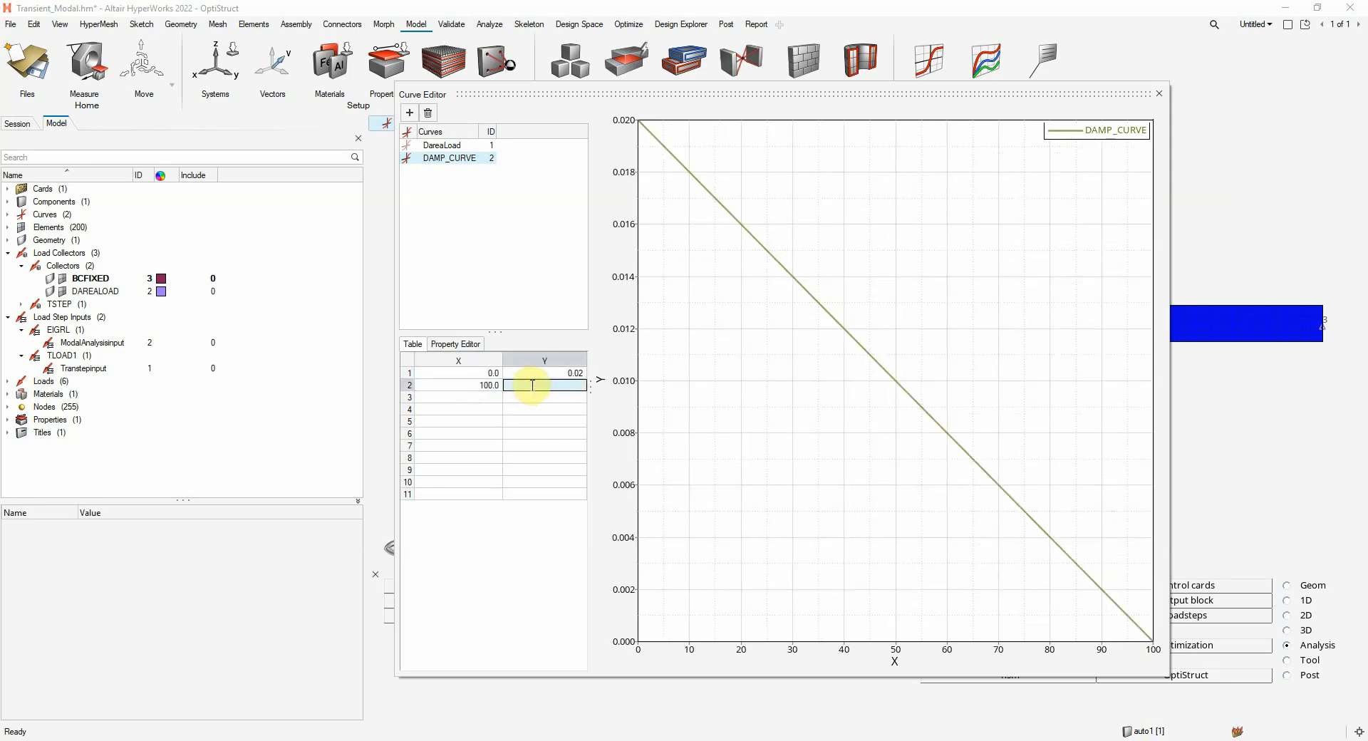
{"action": "left_click", "coordinate": [530, 383]}
{"action": "type", "text": "0.02"}
Enter the third and fourth points of DAMP_CURVE as (101, 0.01) and (300, 0.01)
{"action": "left_click", "coordinate": [465, 395]}
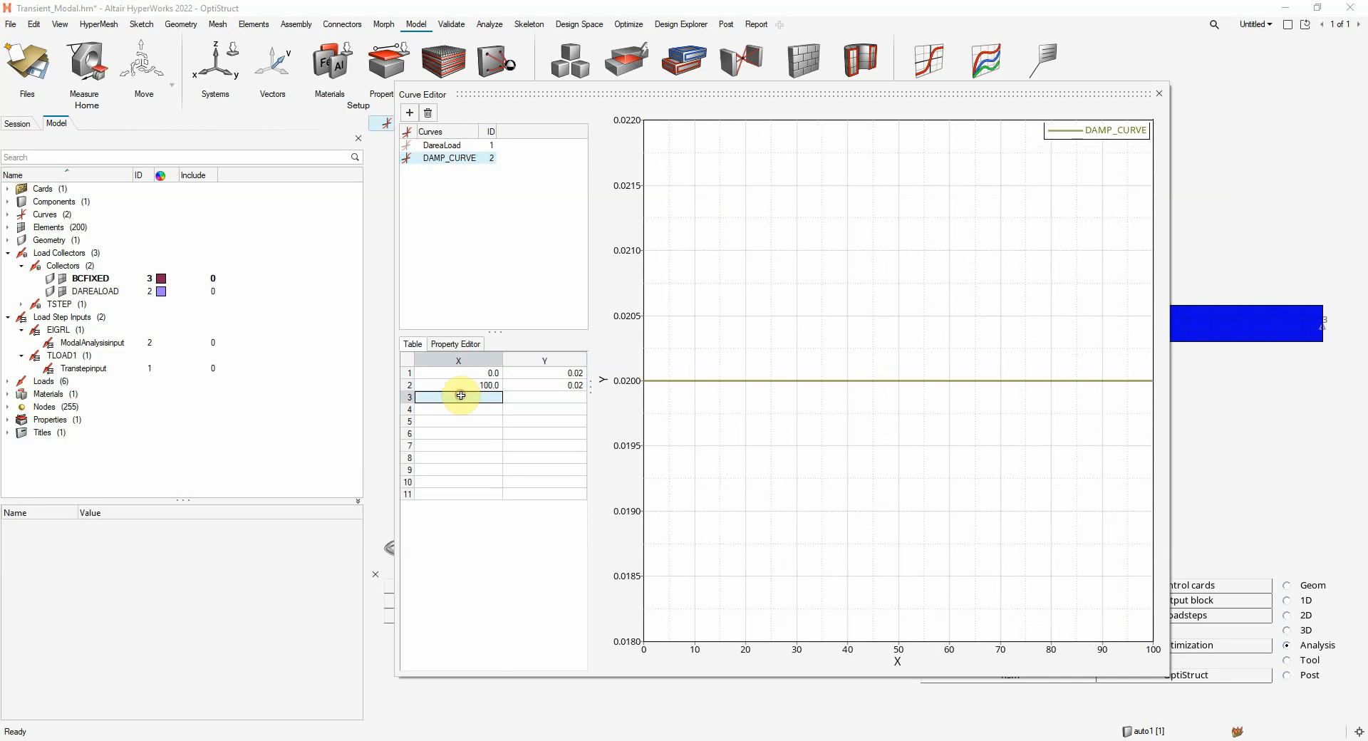
{"action": "type", "text": "101"}
{"action": "left_click", "coordinate": [529, 397]}
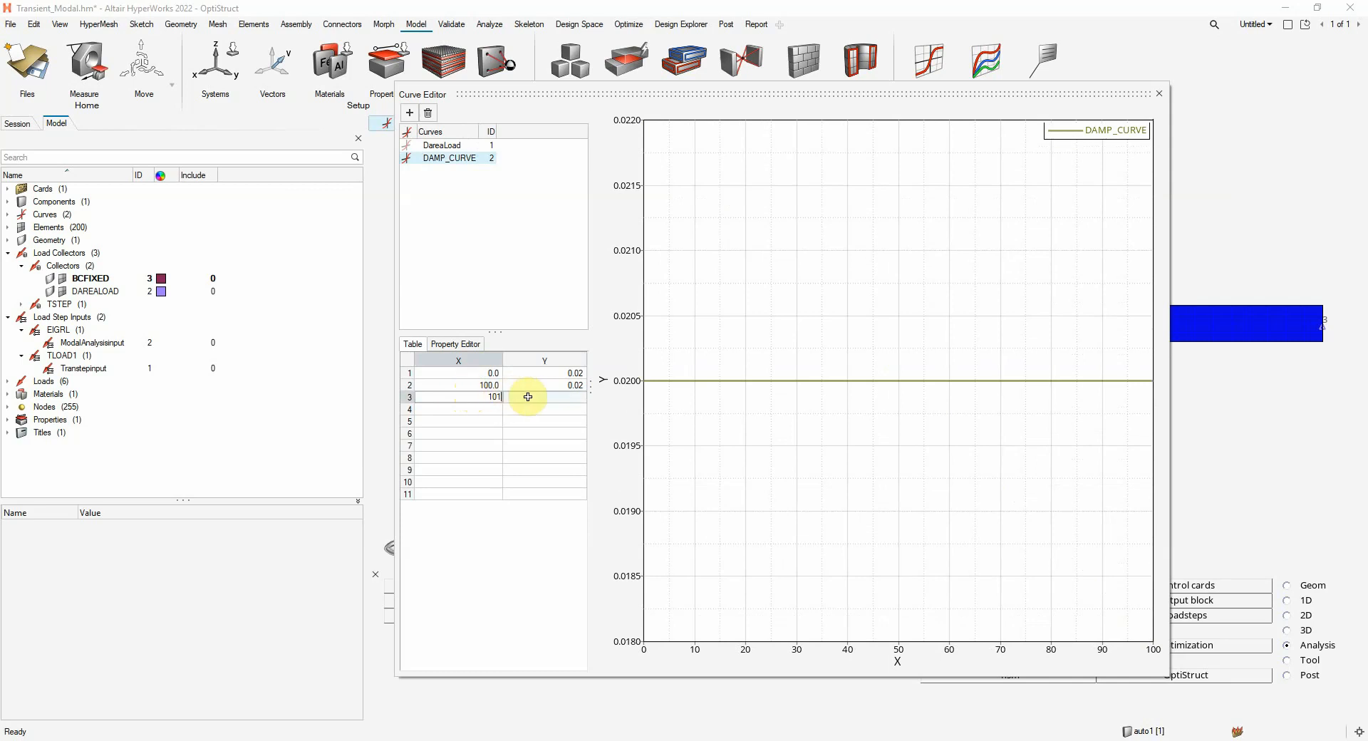
{"action": "type", "text": "0.01"}
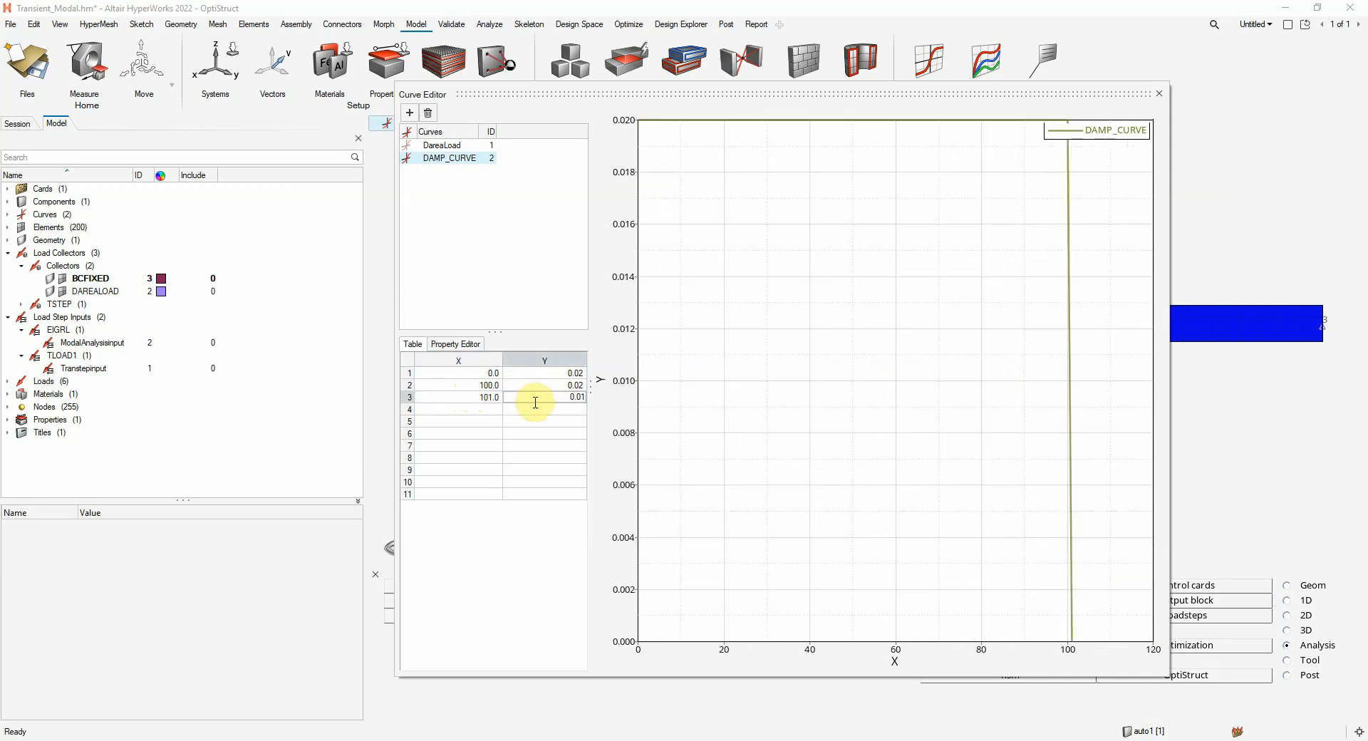
{"action": "left_click", "coordinate": [488, 409]}
{"action": "type", "text": "3"}
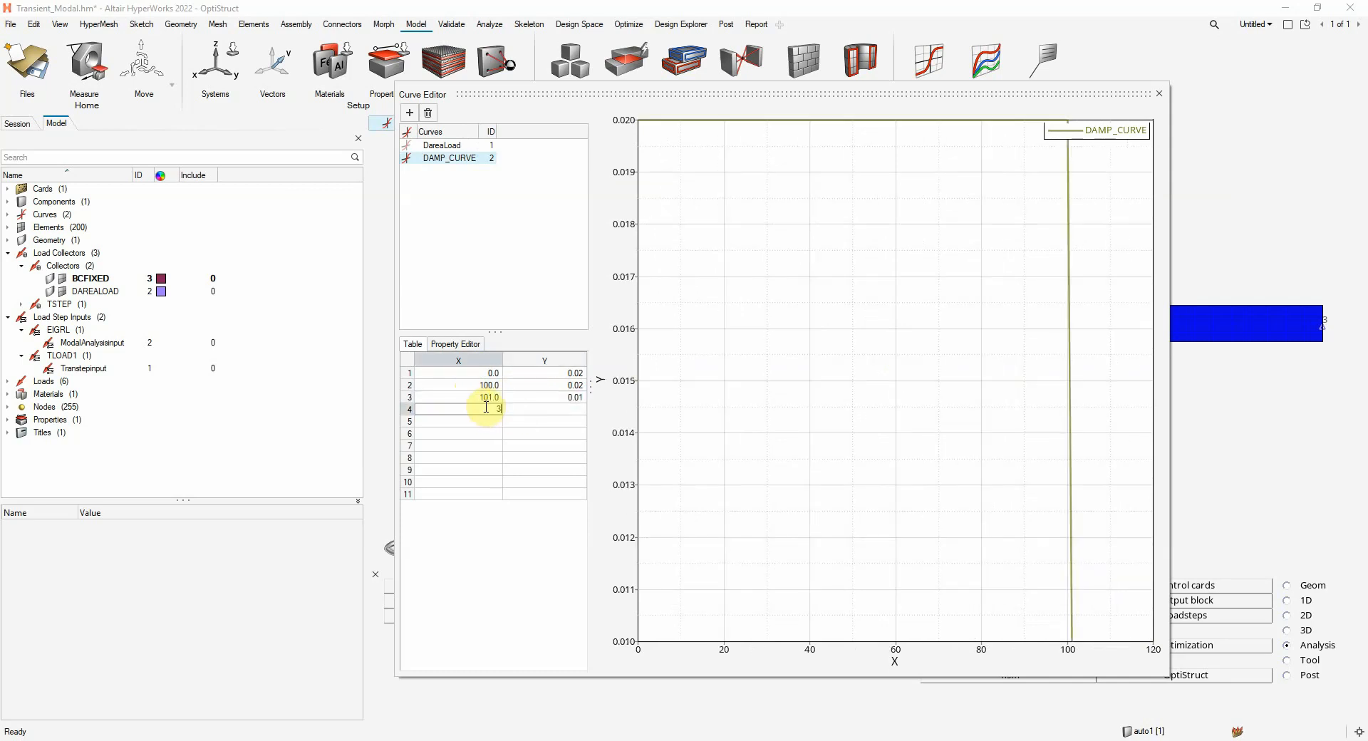
{"action": "type", "text": "00"}
{"action": "left_click", "coordinate": [541, 409]}
{"action": "type", "text": "0"}
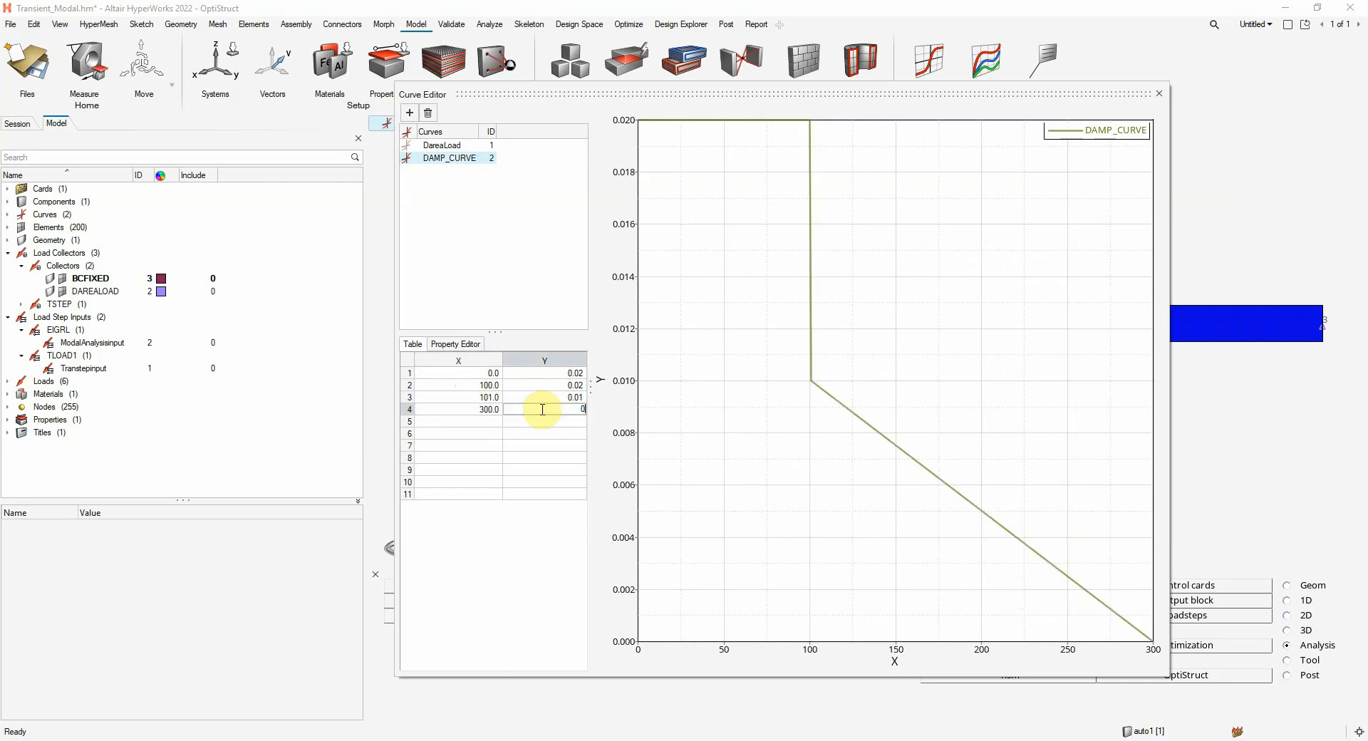
{"action": "type", "text": ".01"}
{"action": "key", "text": "Return"}
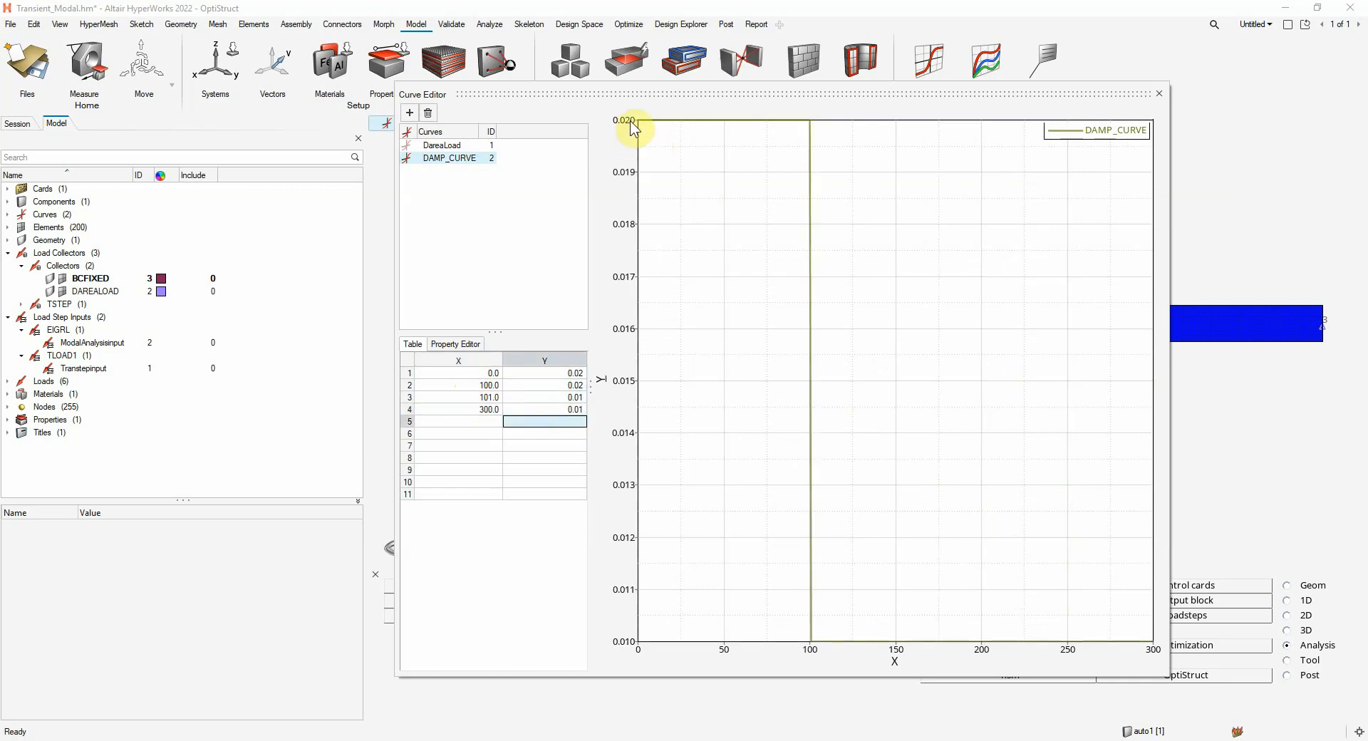
Close the Curve Editor and set the card image of DAMP_CURVE to TABDMP1
{"action": "left_click", "coordinate": [1160, 93]}
{"action": "left_click", "coordinate": [7, 214]}
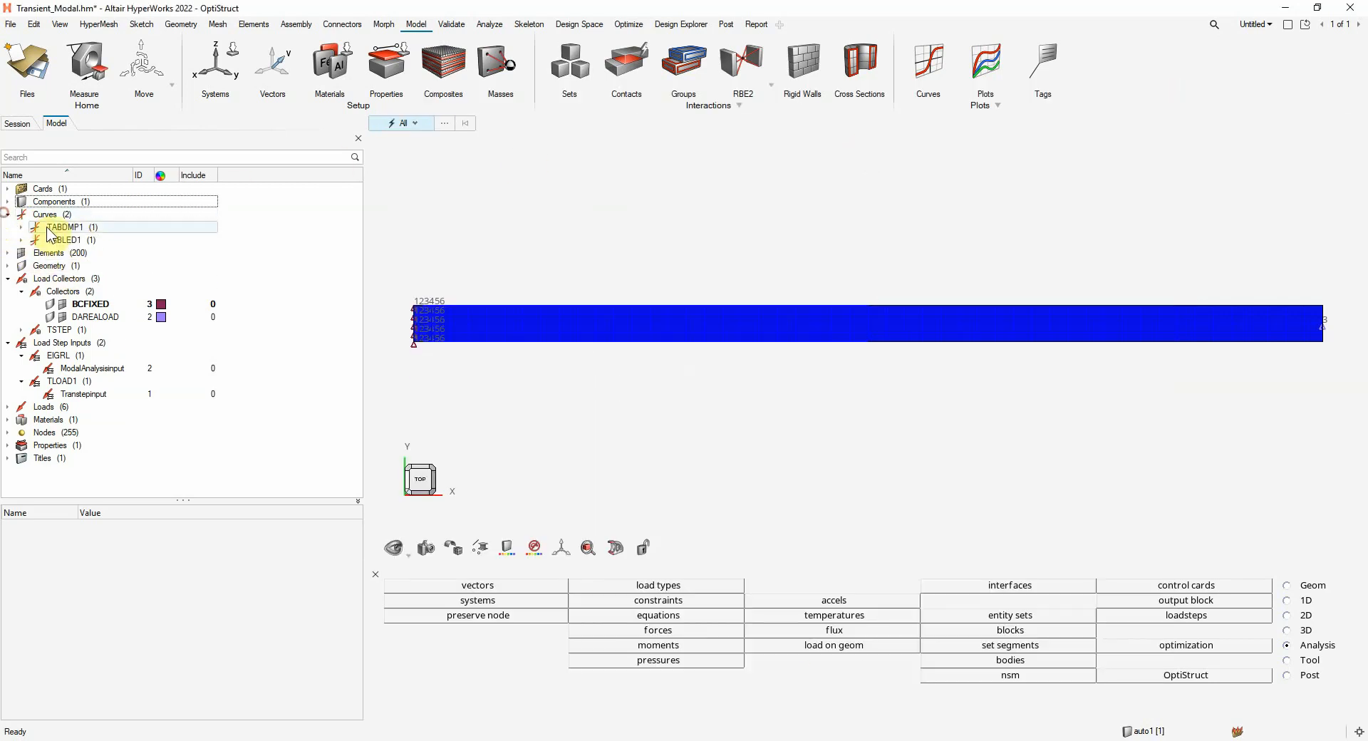
{"action": "left_click", "coordinate": [66, 226]}
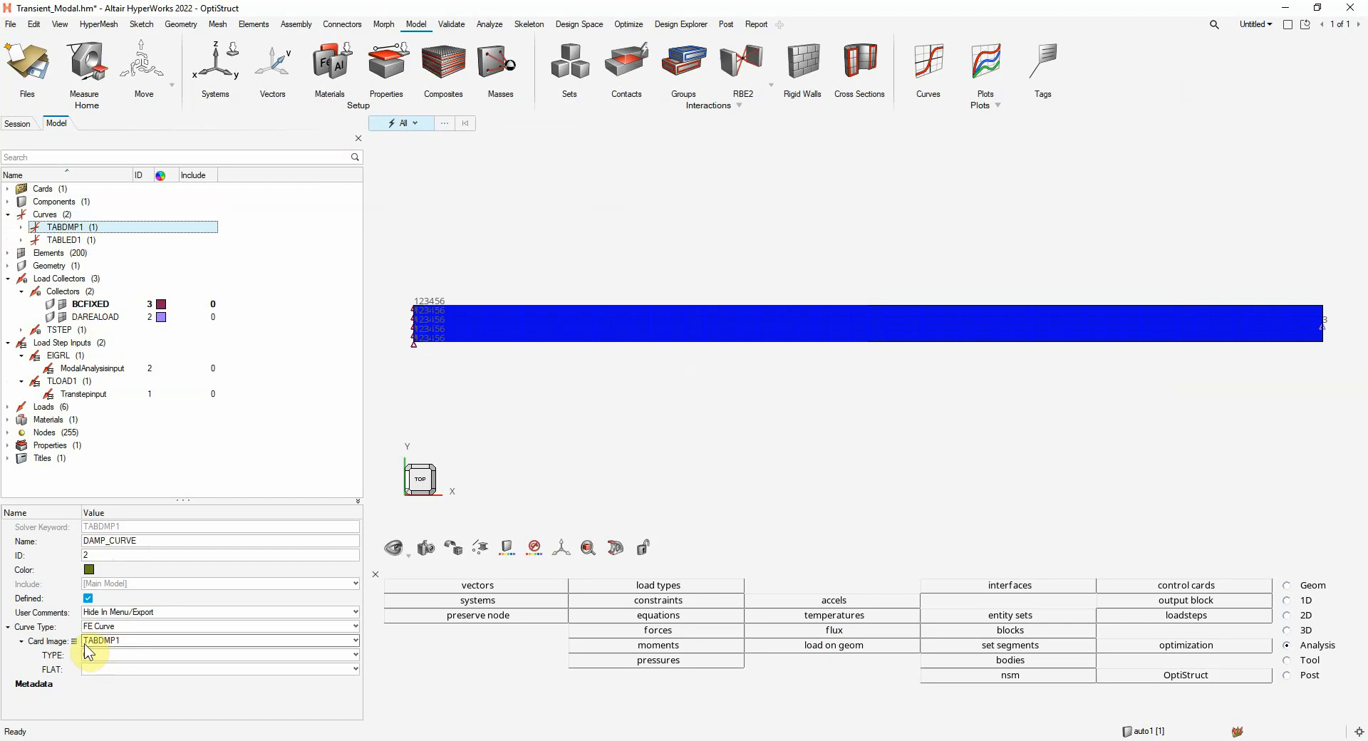
{"action": "left_click", "coordinate": [129, 641]}
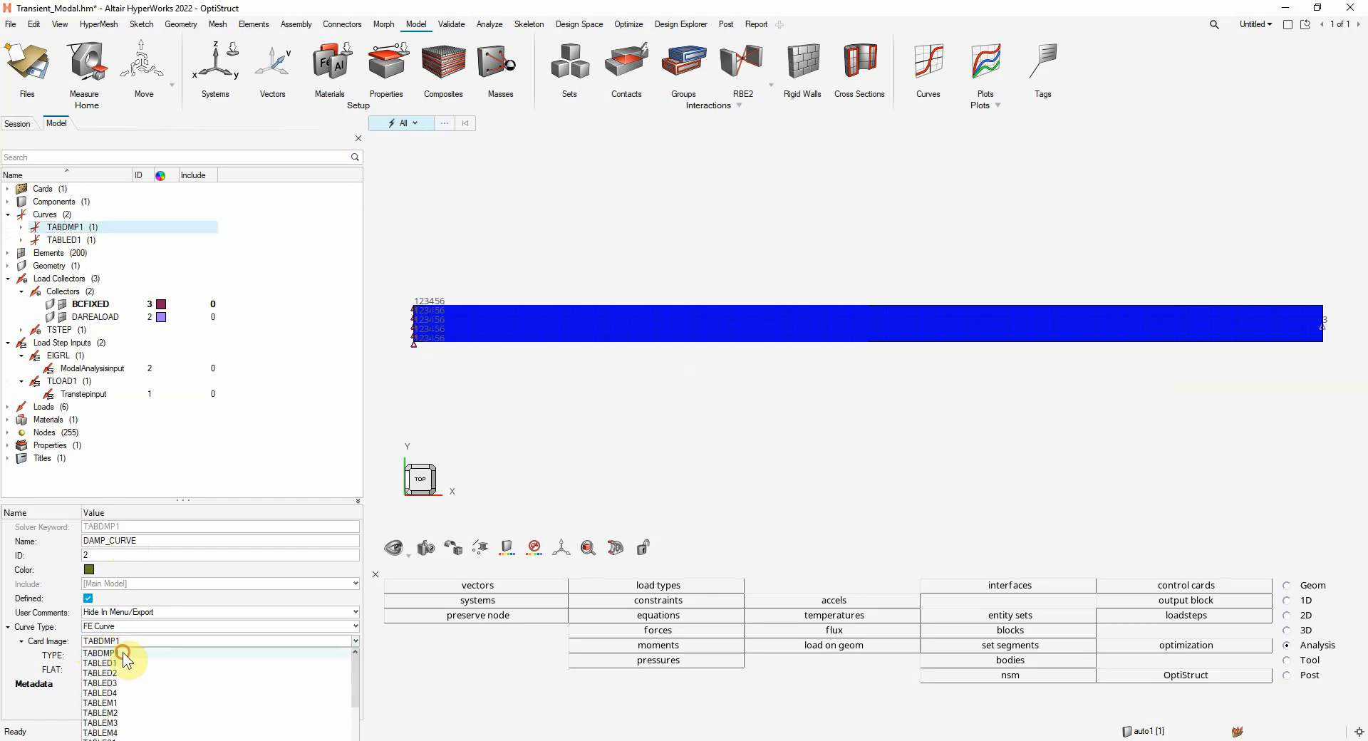
{"action": "left_click", "coordinate": [122, 652]}
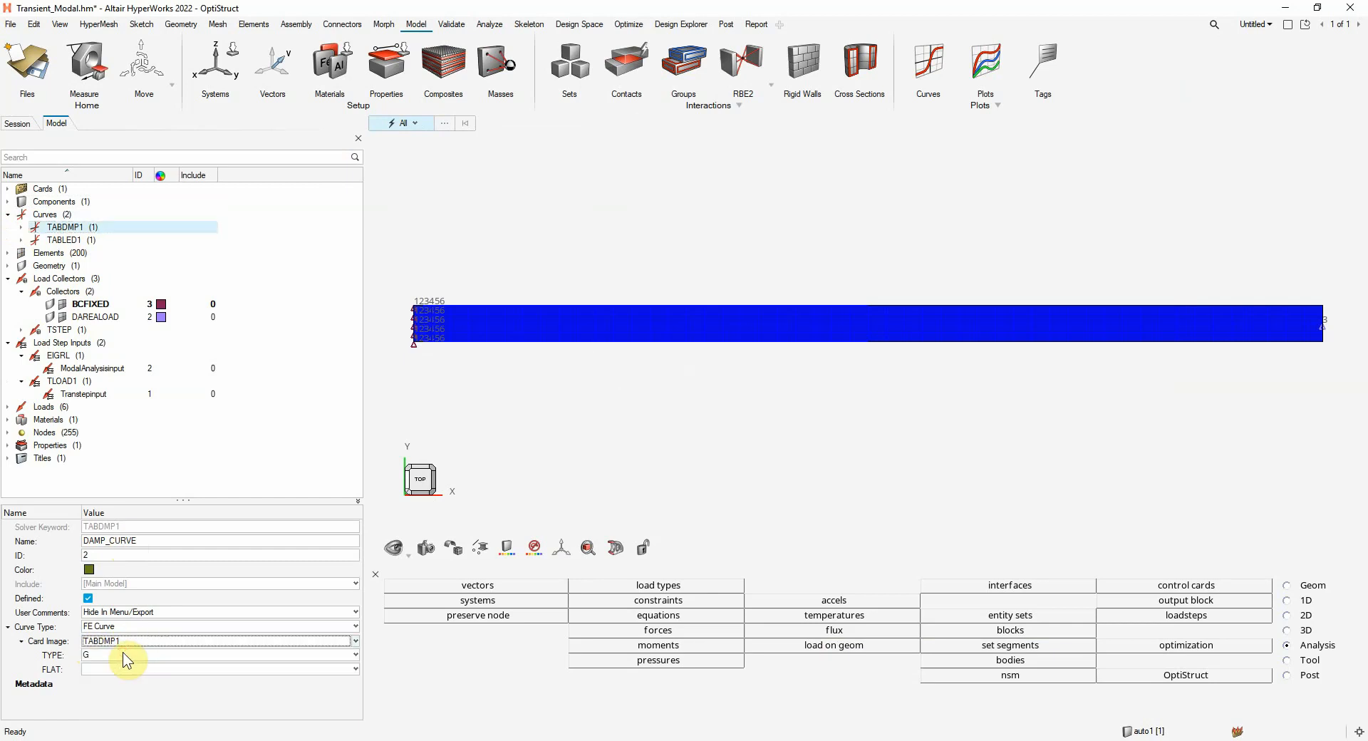
Create a set named OPT_NODES and set its card image to SET1
{"action": "right_click", "coordinate": [297, 215]}
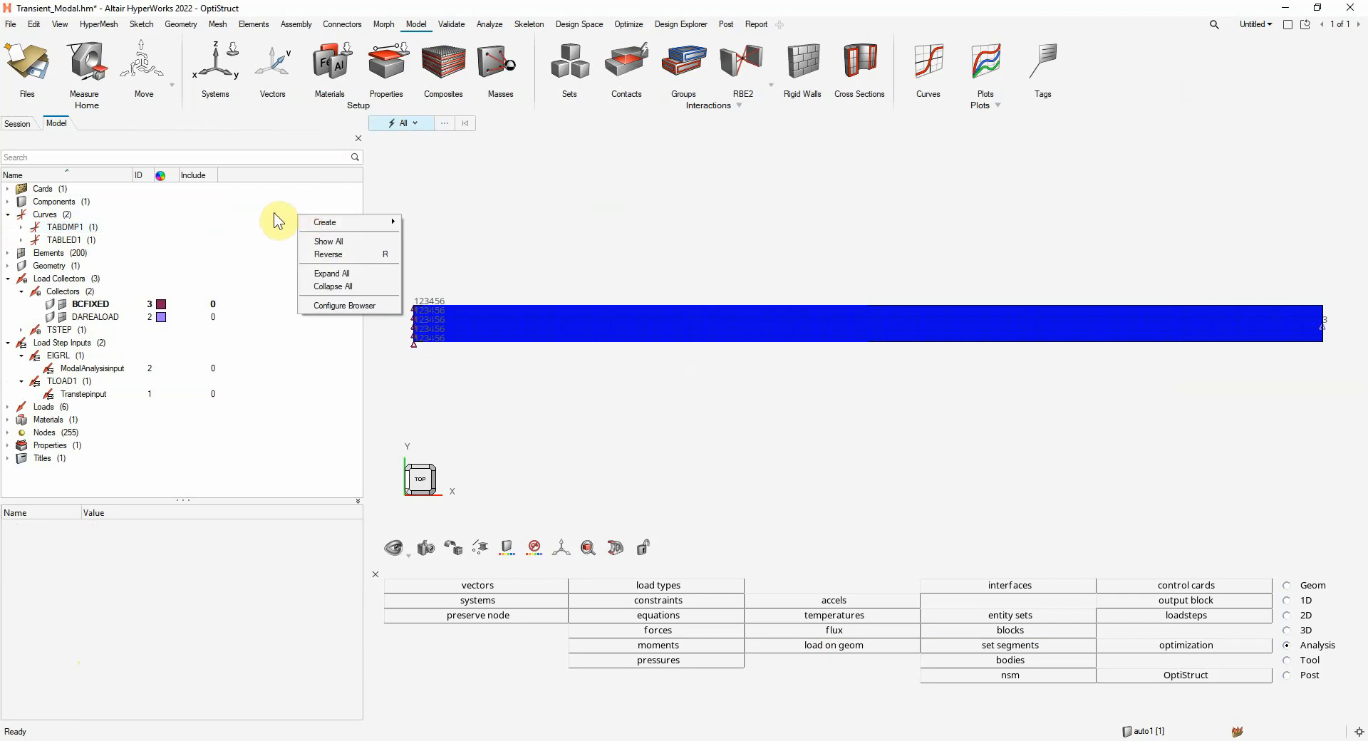
{"action": "left_click", "coordinate": [302, 436]}
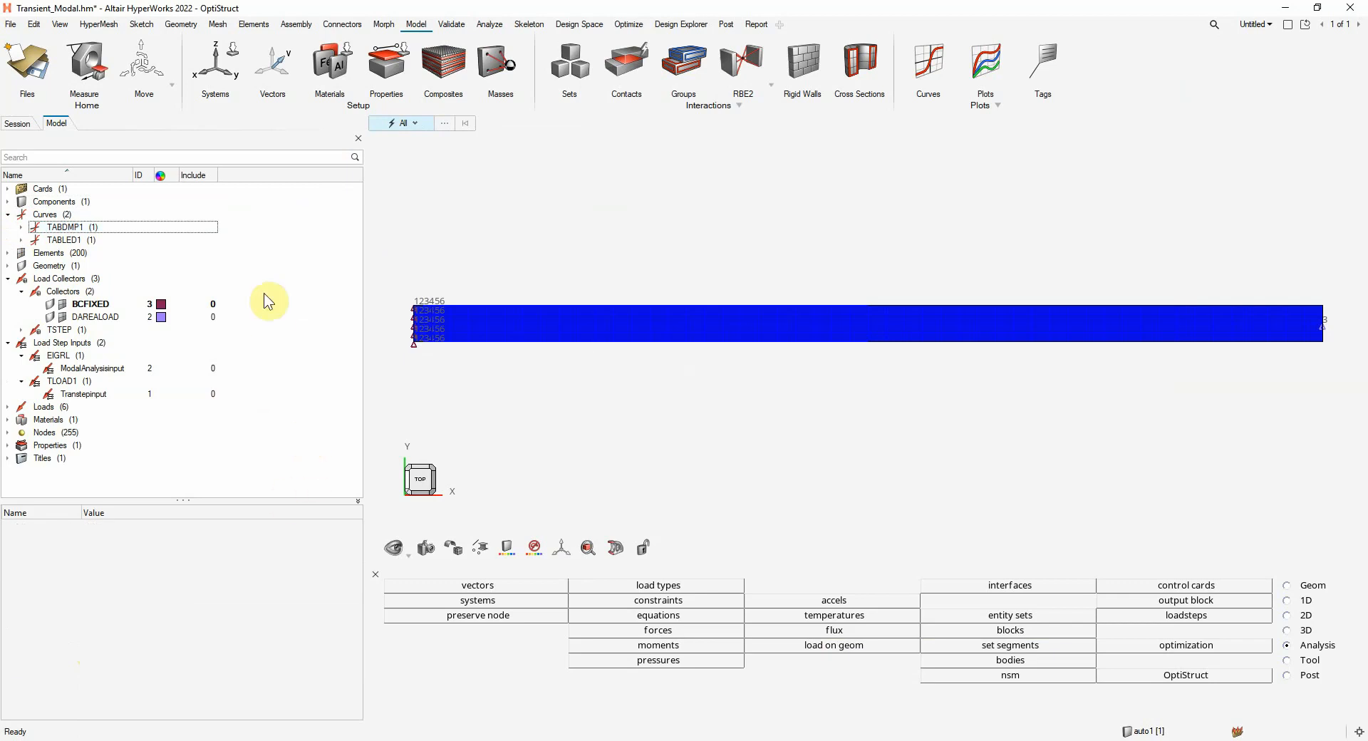
{"action": "right_click", "coordinate": [275, 211]}
{"action": "mouse_move", "coordinate": [298, 217]}
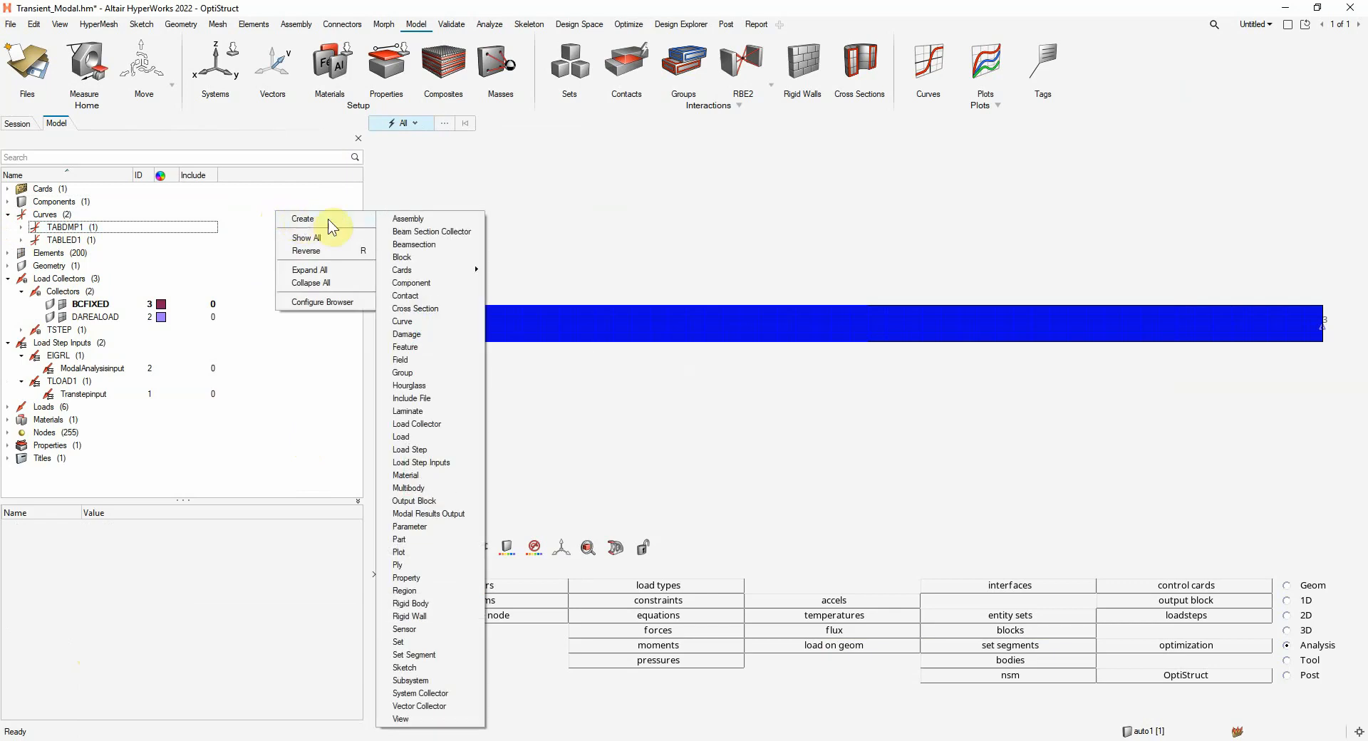
{"action": "left_click", "coordinate": [404, 642]}
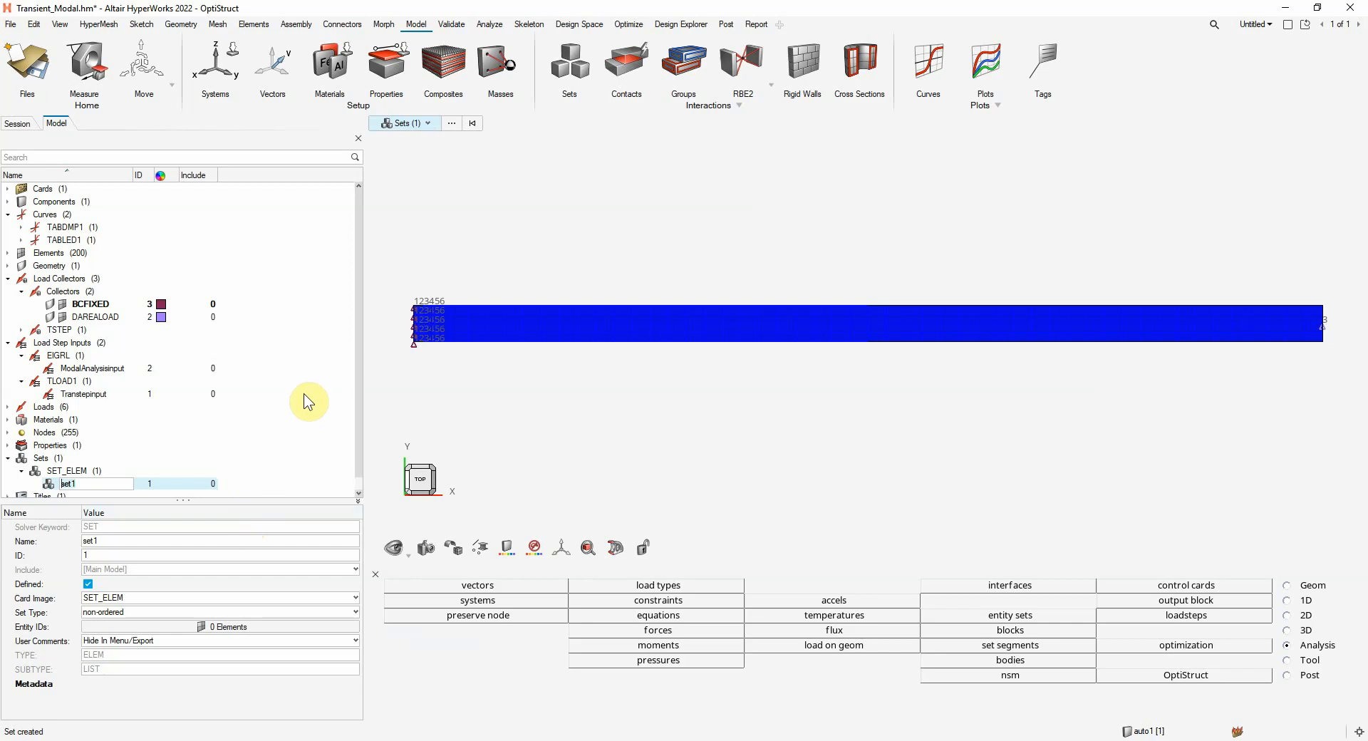
{"action": "type", "text": "OPT_NODES"}
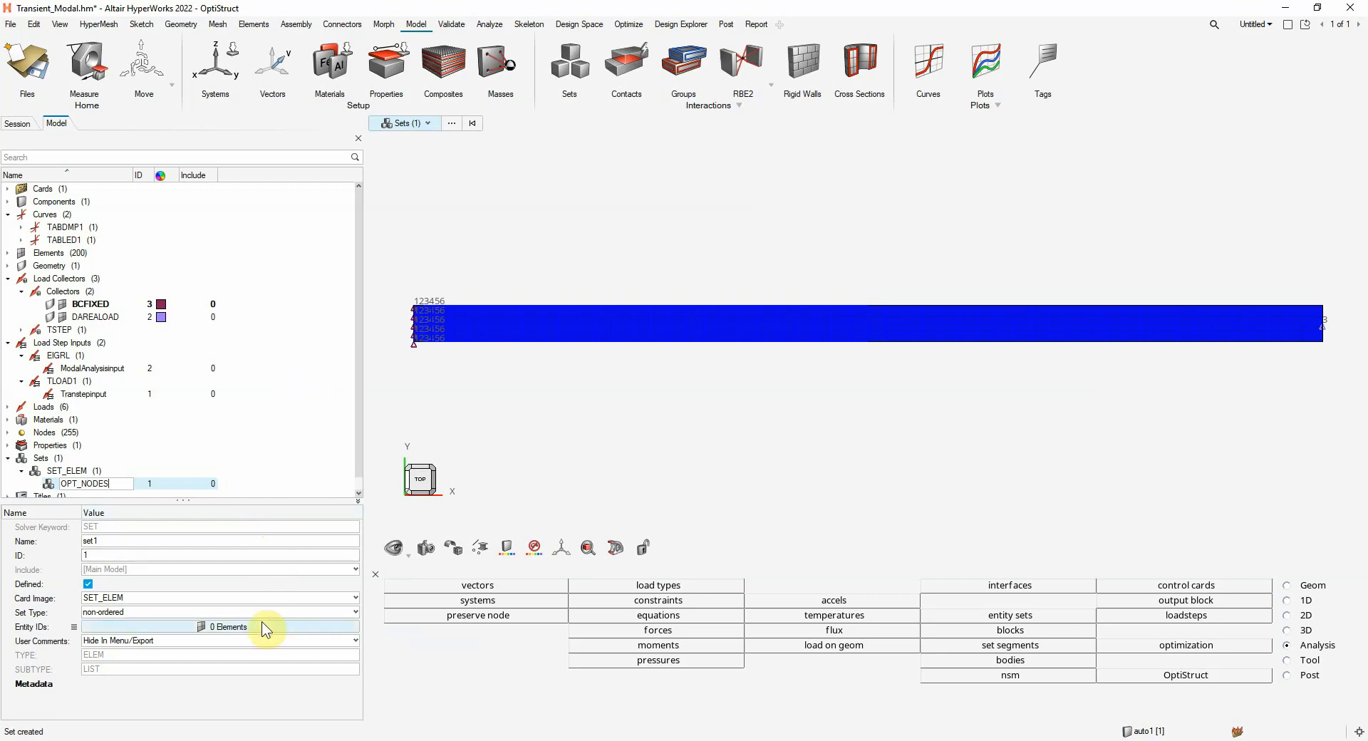
{"action": "left_click", "coordinate": [140, 597]}
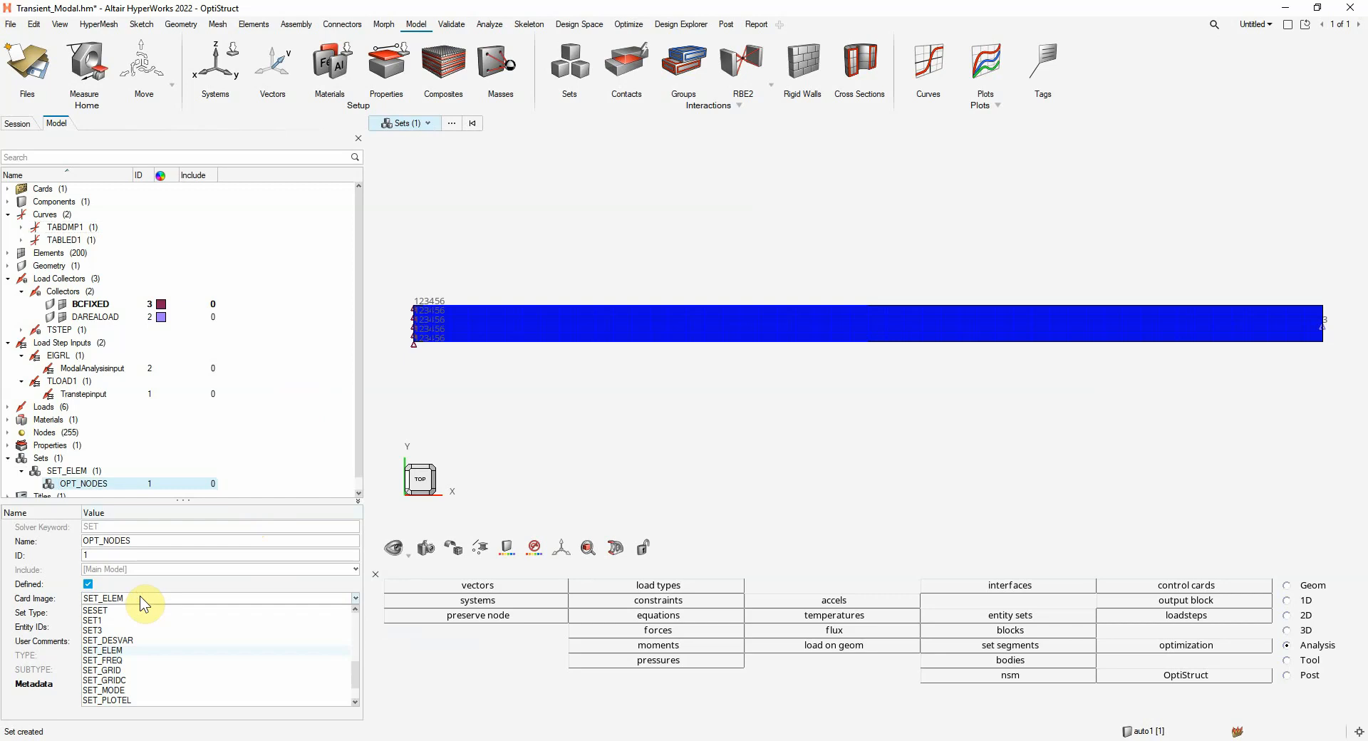
{"action": "left_click", "coordinate": [97, 622]}
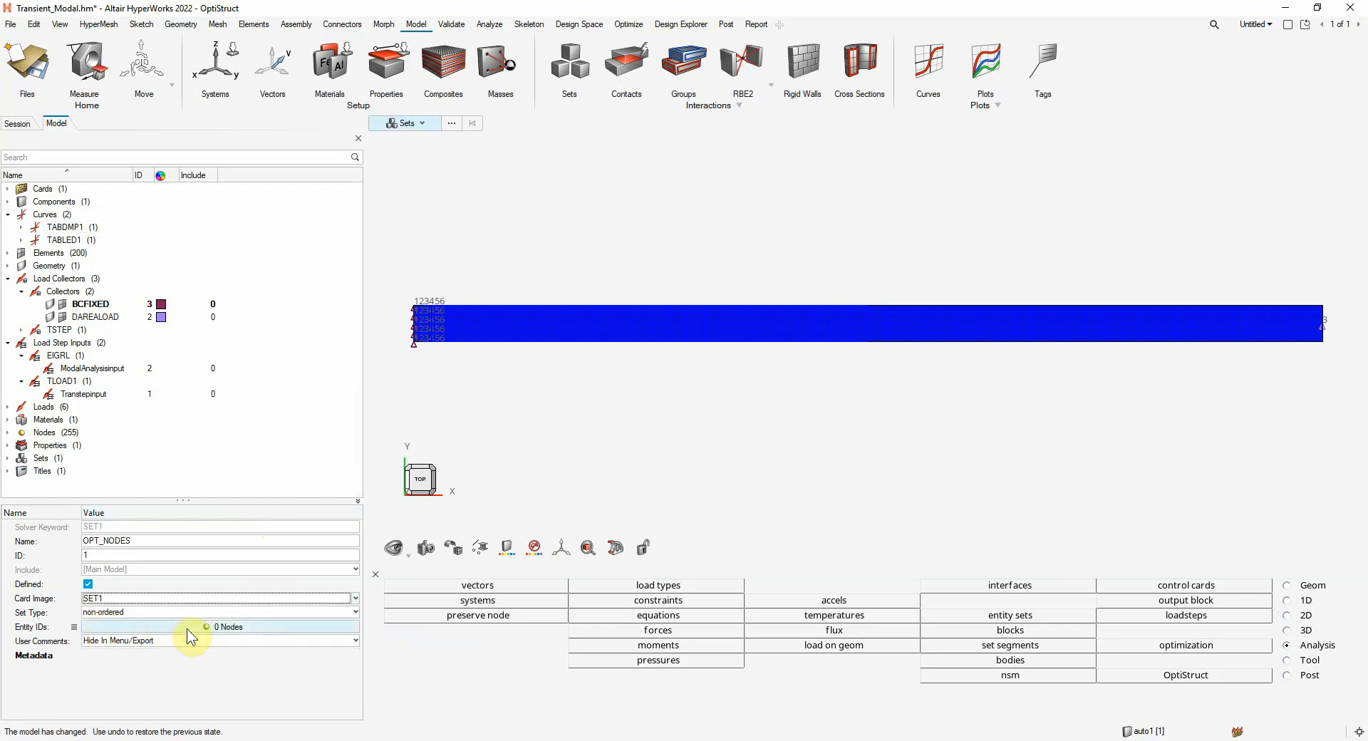
Assign three nodes to OPT_NODES: one at the loaded tip, one near mid-span and one near the fixed end
{"action": "left_click", "coordinate": [264, 626]}
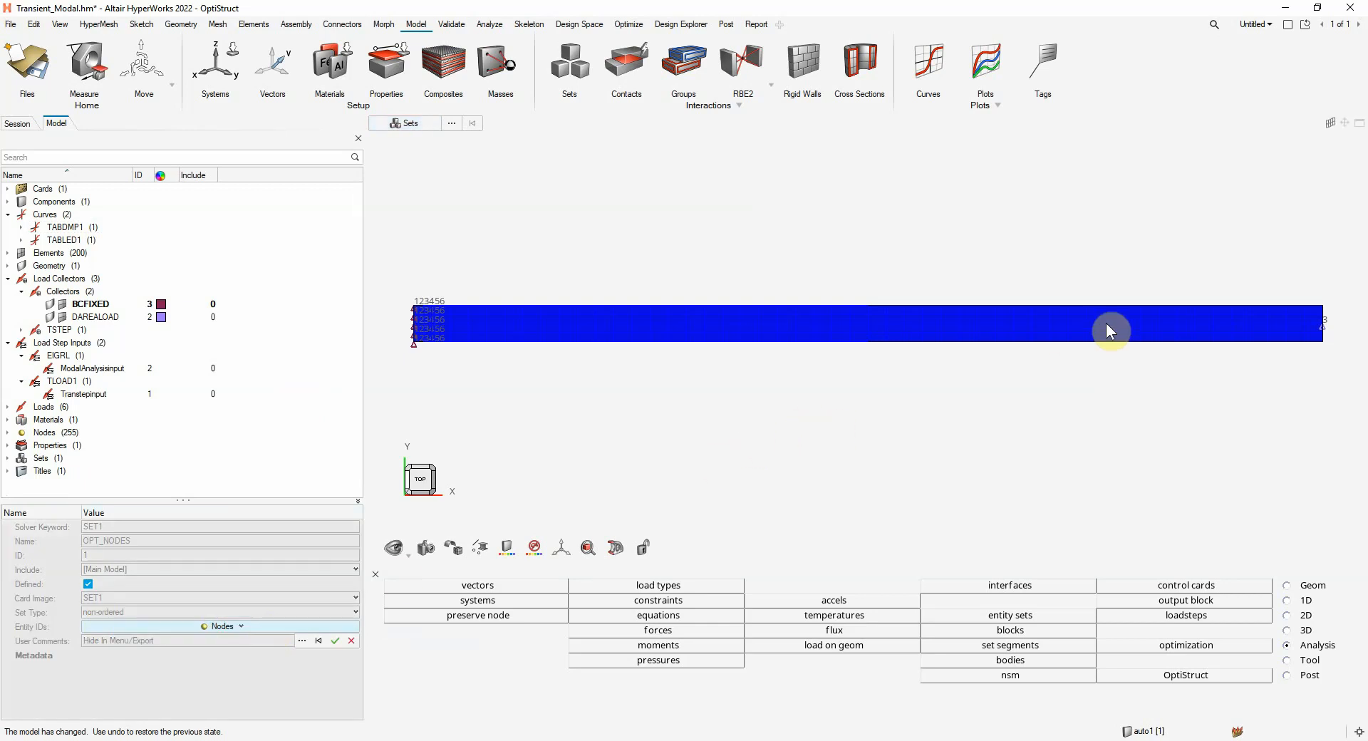
{"action": "left_click", "coordinate": [1323, 324]}
{"action": "left_click", "coordinate": [942, 325]}
{"action": "left_click", "coordinate": [545, 328]}
{"action": "left_click", "coordinate": [335, 641]}
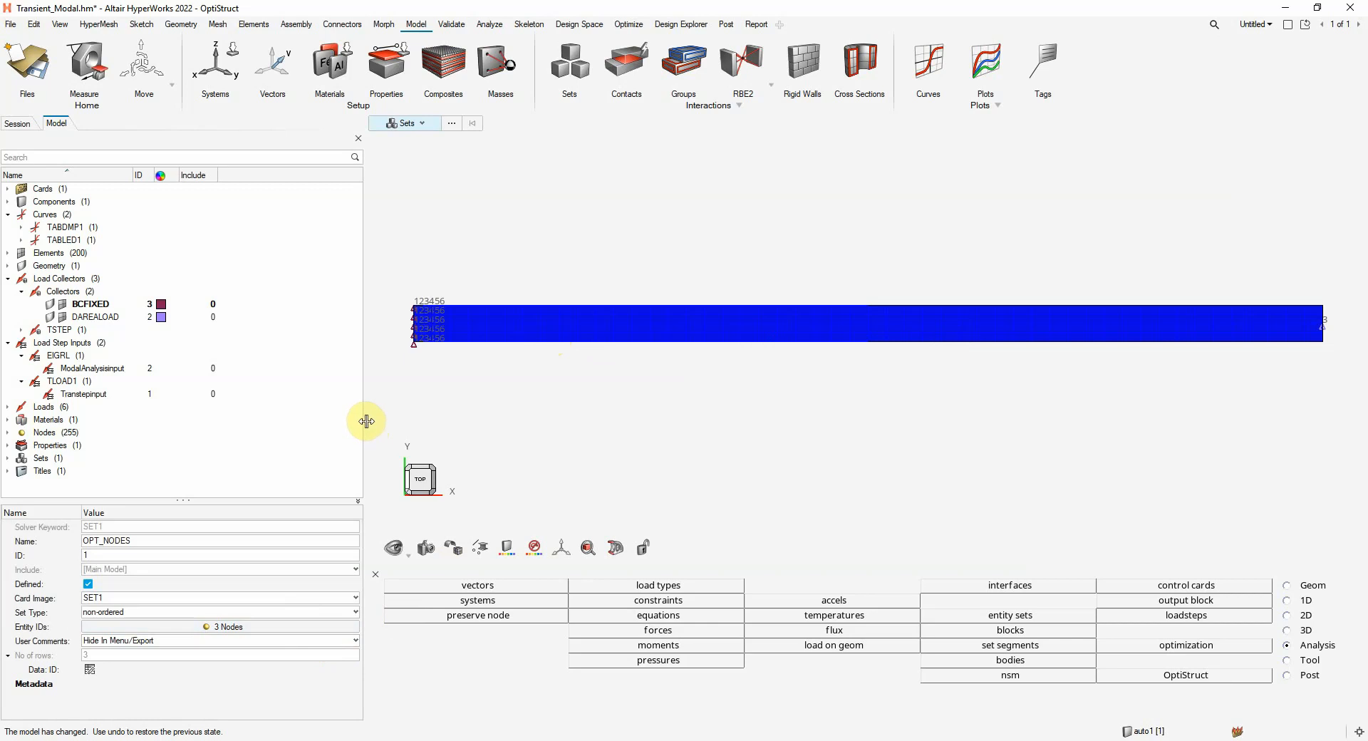
{"action": "left_click", "coordinate": [292, 456]}
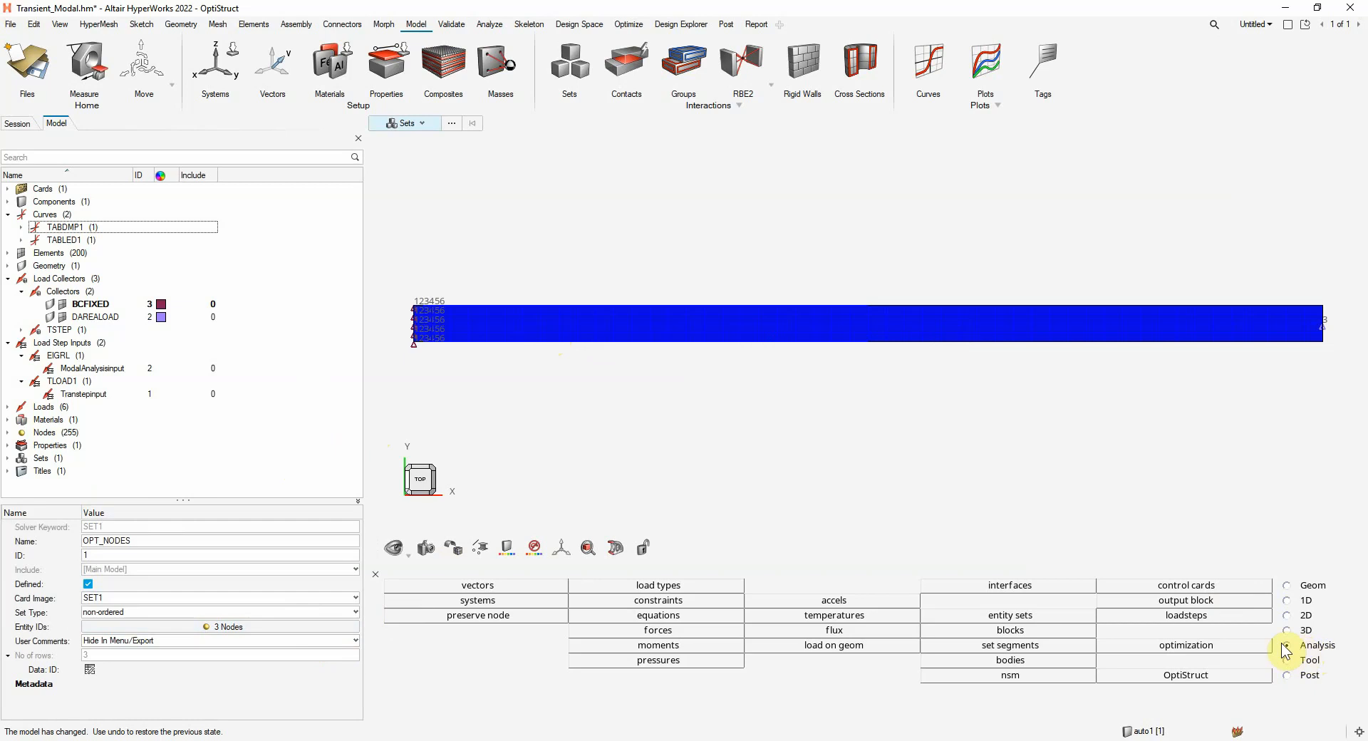
In the GLOBAL_OUTPUT_REQUEST control card, keep the DISPLACEMENT request enabled and set its FORM to BOTH
{"action": "left_click", "coordinate": [1212, 584]}
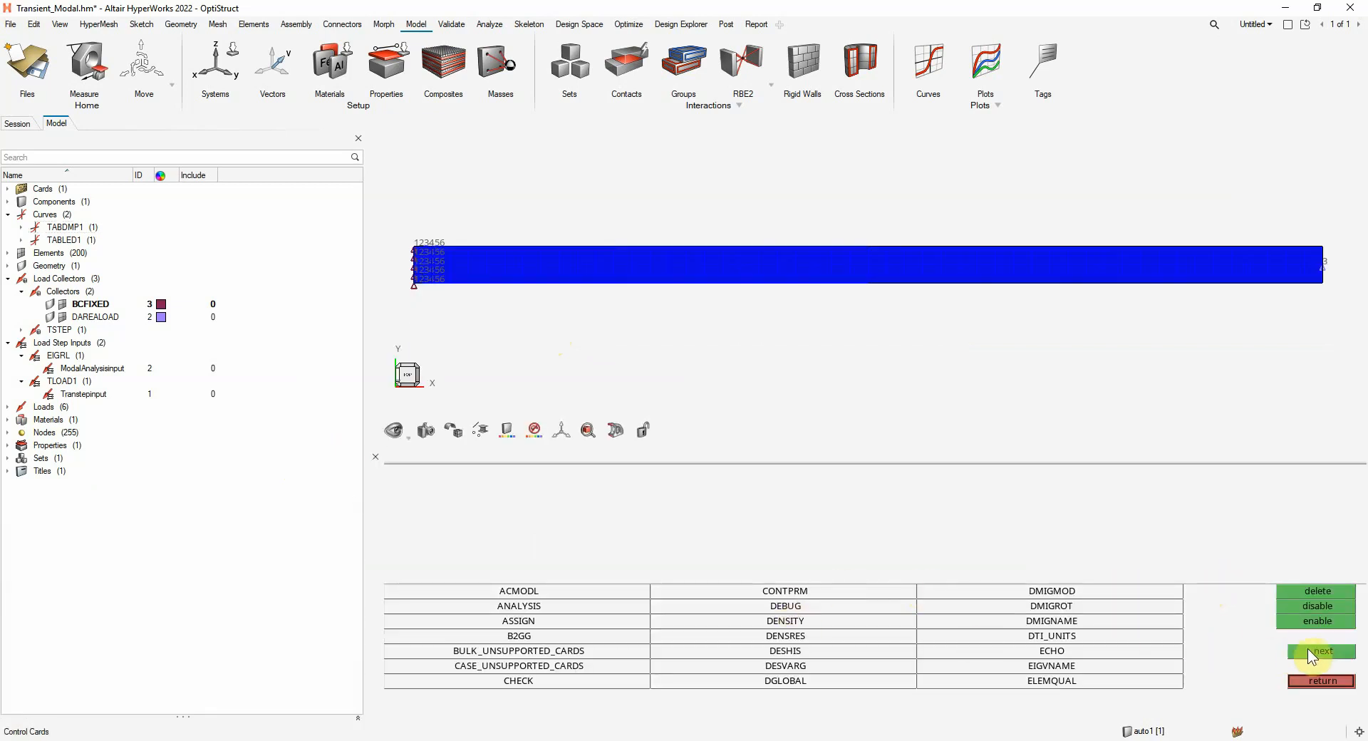
{"action": "left_click", "coordinate": [1313, 651]}
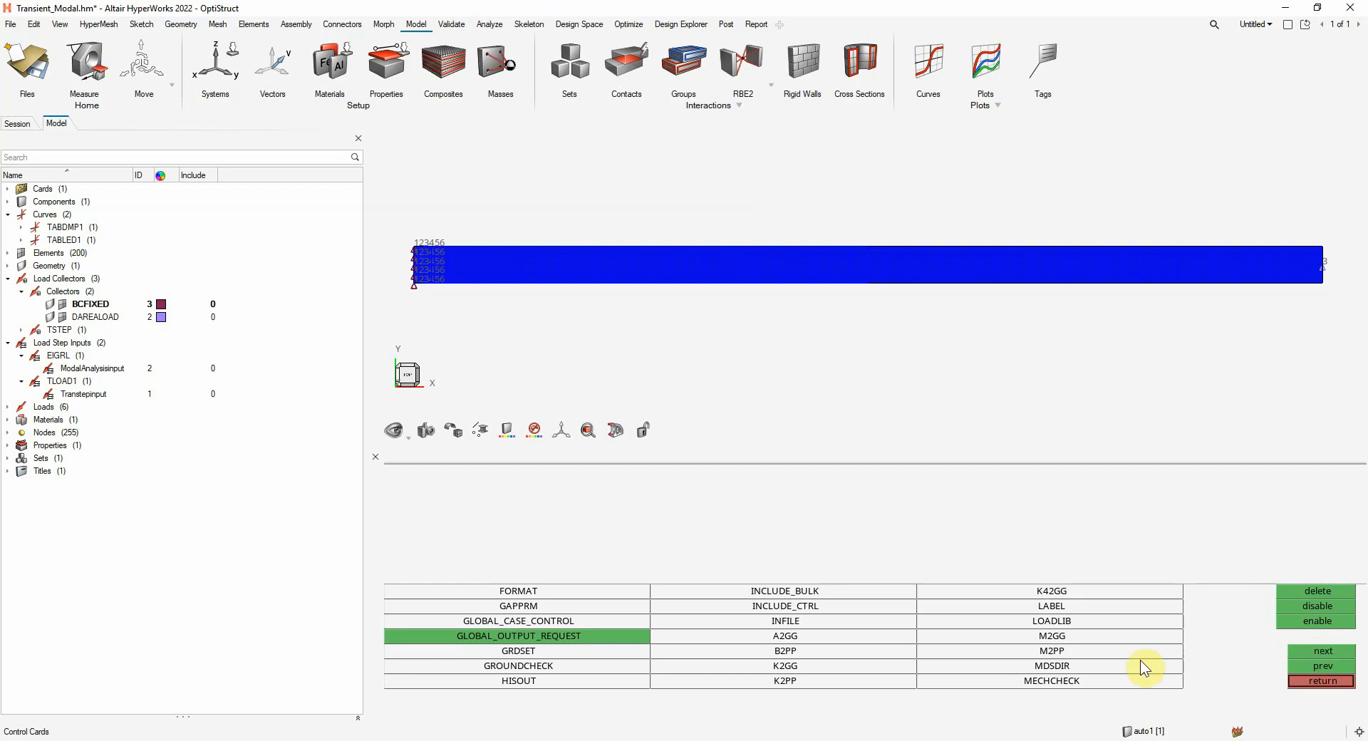
{"action": "left_click", "coordinate": [501, 634]}
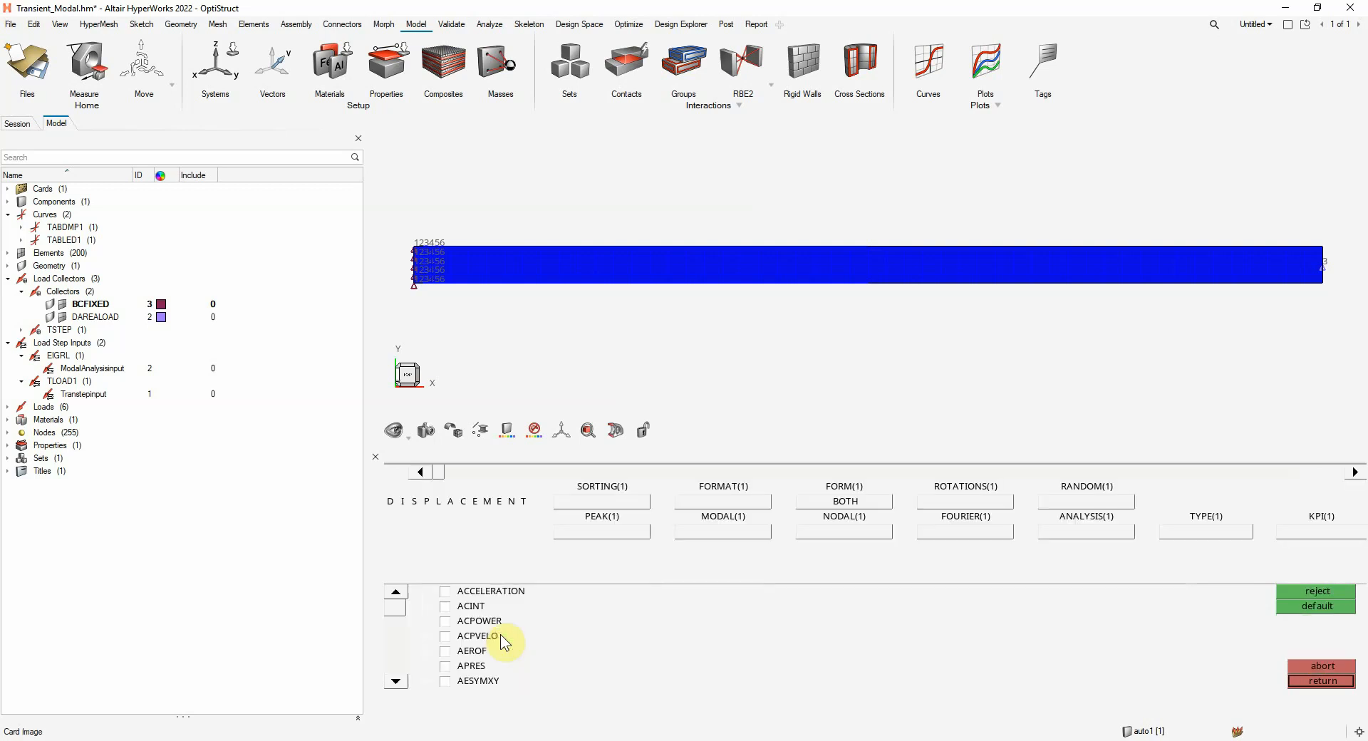
{"action": "left_click", "coordinate": [394, 683]}
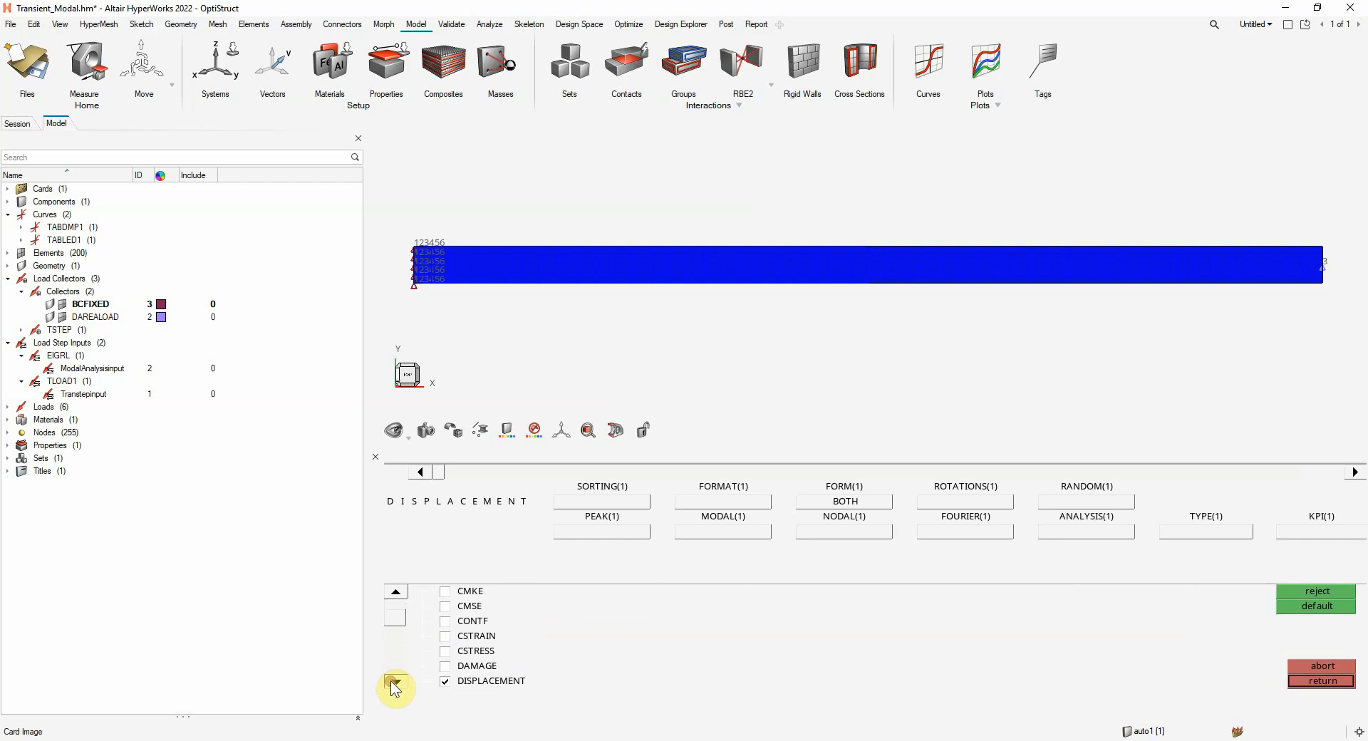
{"action": "left_click", "coordinate": [446, 636]}
{"action": "left_click", "coordinate": [446, 636]}
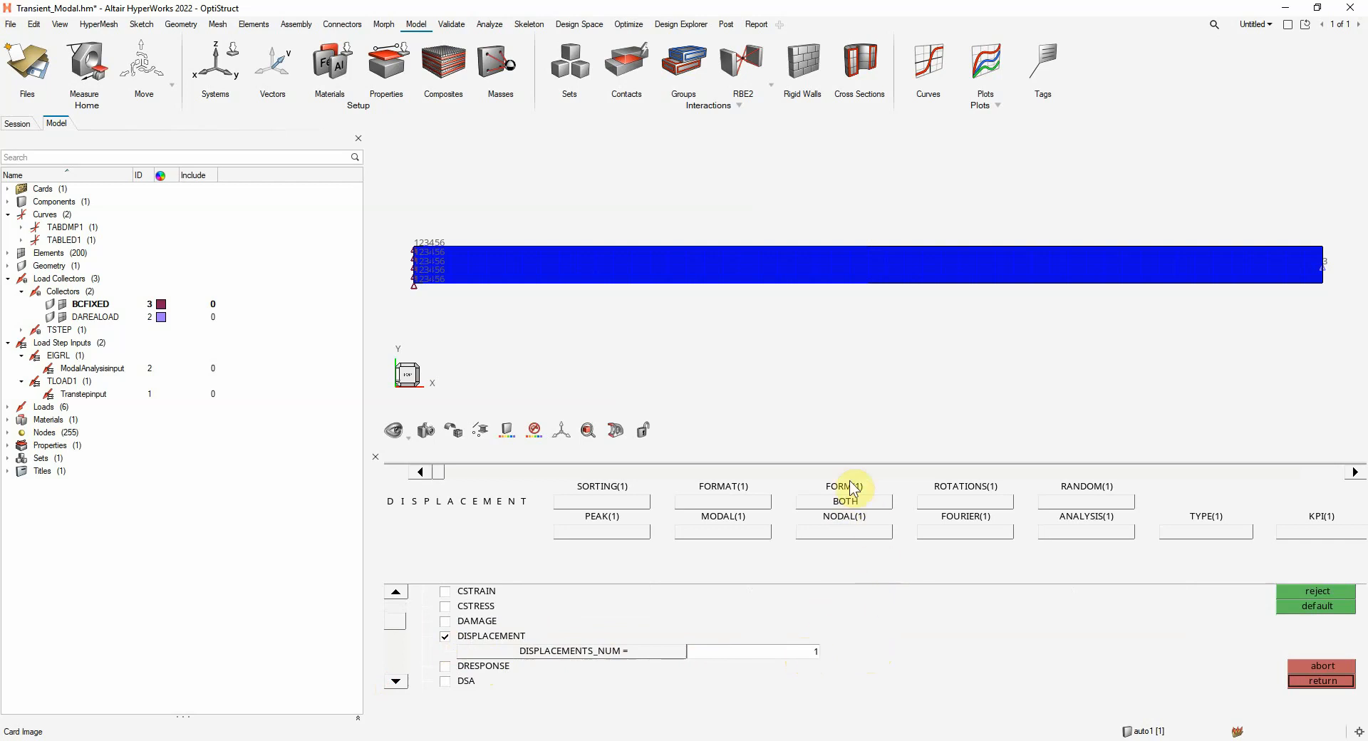
{"action": "left_click", "coordinate": [845, 502]}
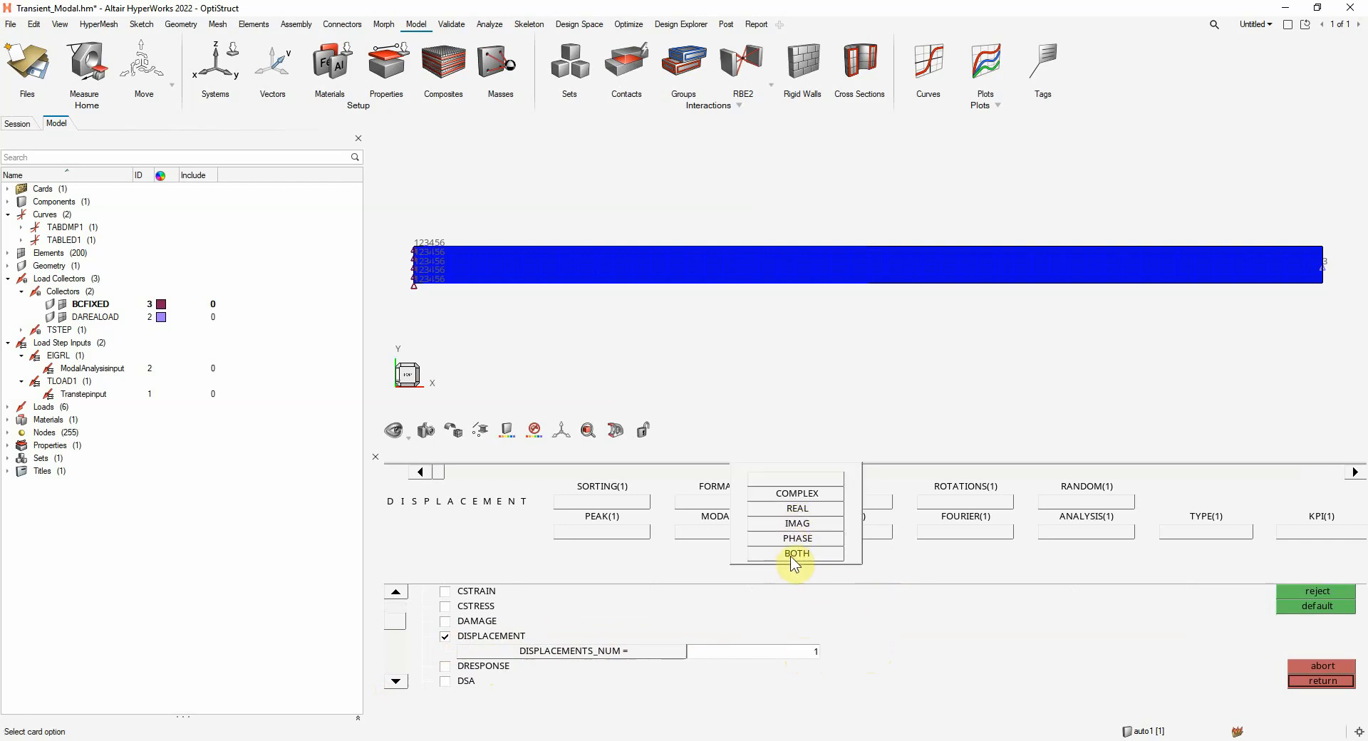
{"action": "left_click", "coordinate": [796, 555]}
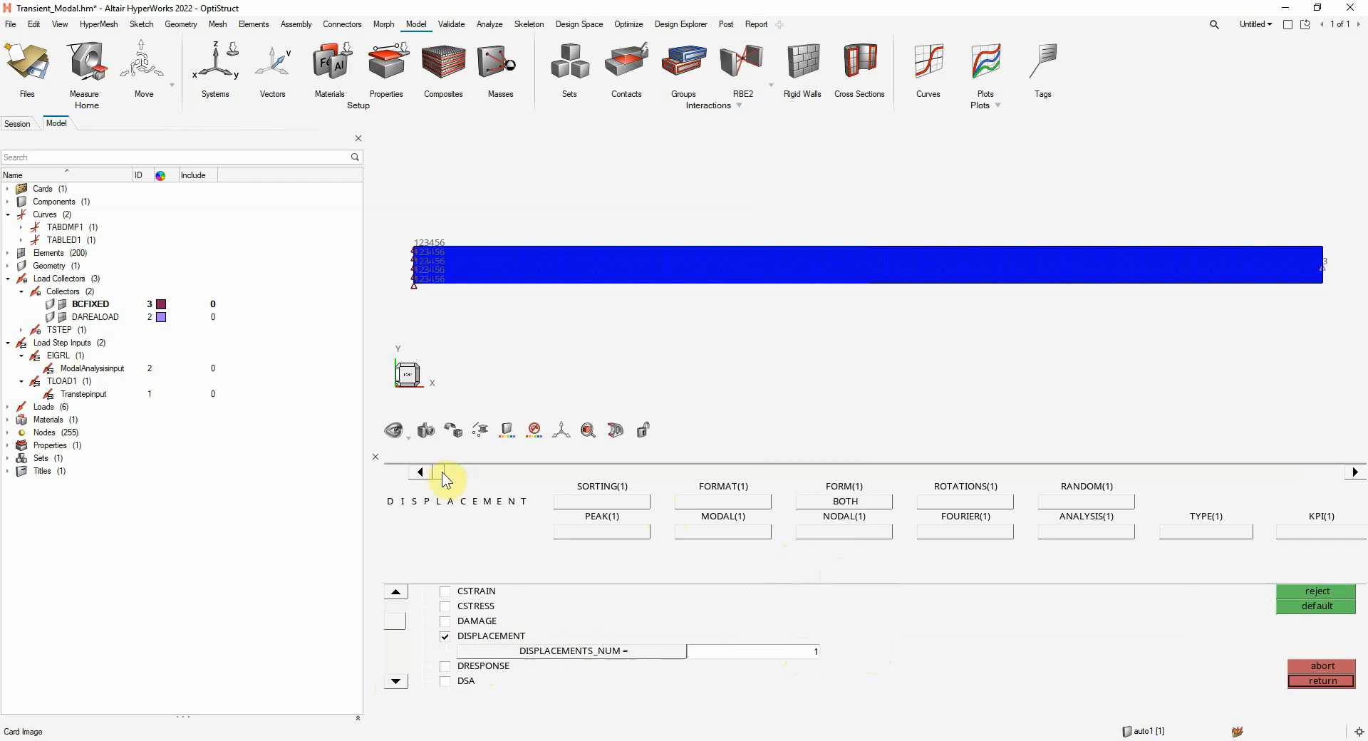
Set the displacement request's OPTION to SID, choose the OPT_NODES set, and leave the control cards
{"action": "left_click_drag", "start_coordinate": [442, 471], "coordinate": [1298, 469]}
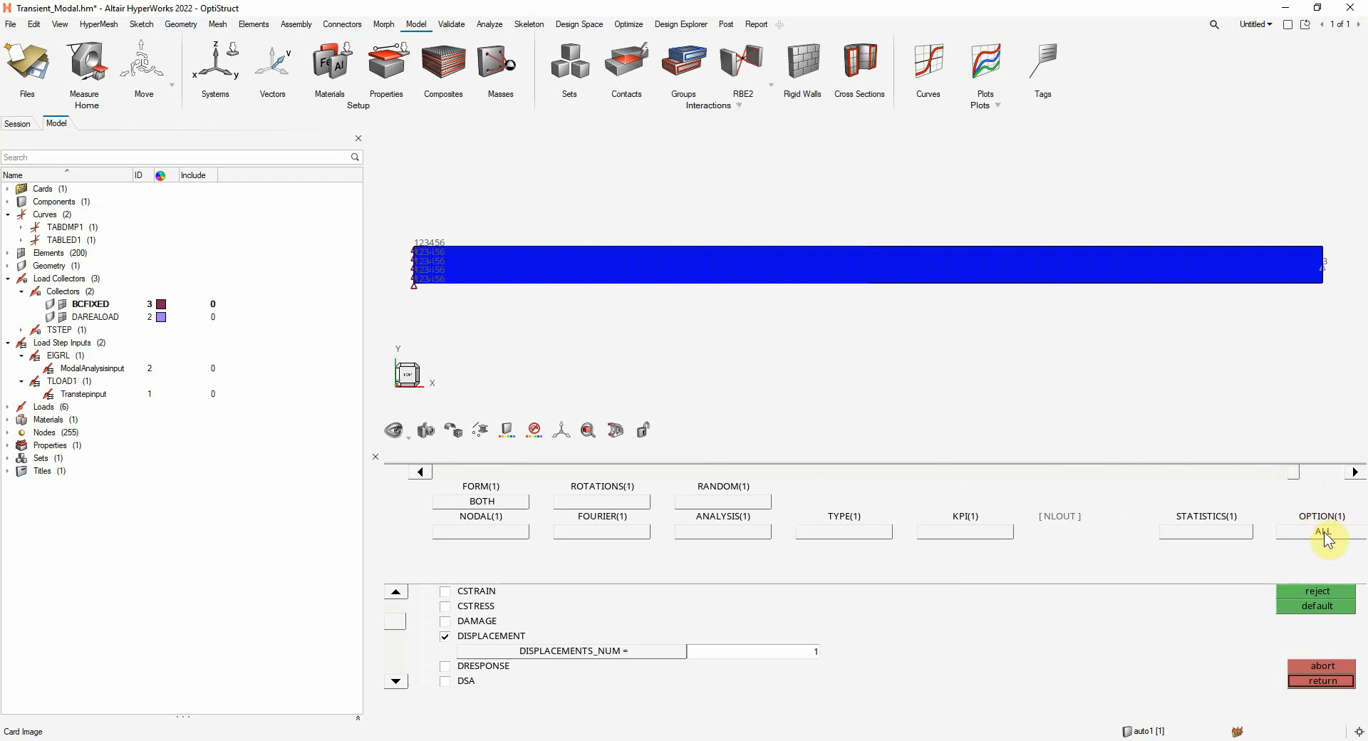
{"action": "left_click", "coordinate": [1298, 468]}
{"action": "left_click", "coordinate": [1358, 470]}
{"action": "left_click", "coordinate": [1302, 536]}
{"action": "left_click", "coordinate": [1277, 548]}
{"action": "left_click", "coordinate": [1300, 472]}
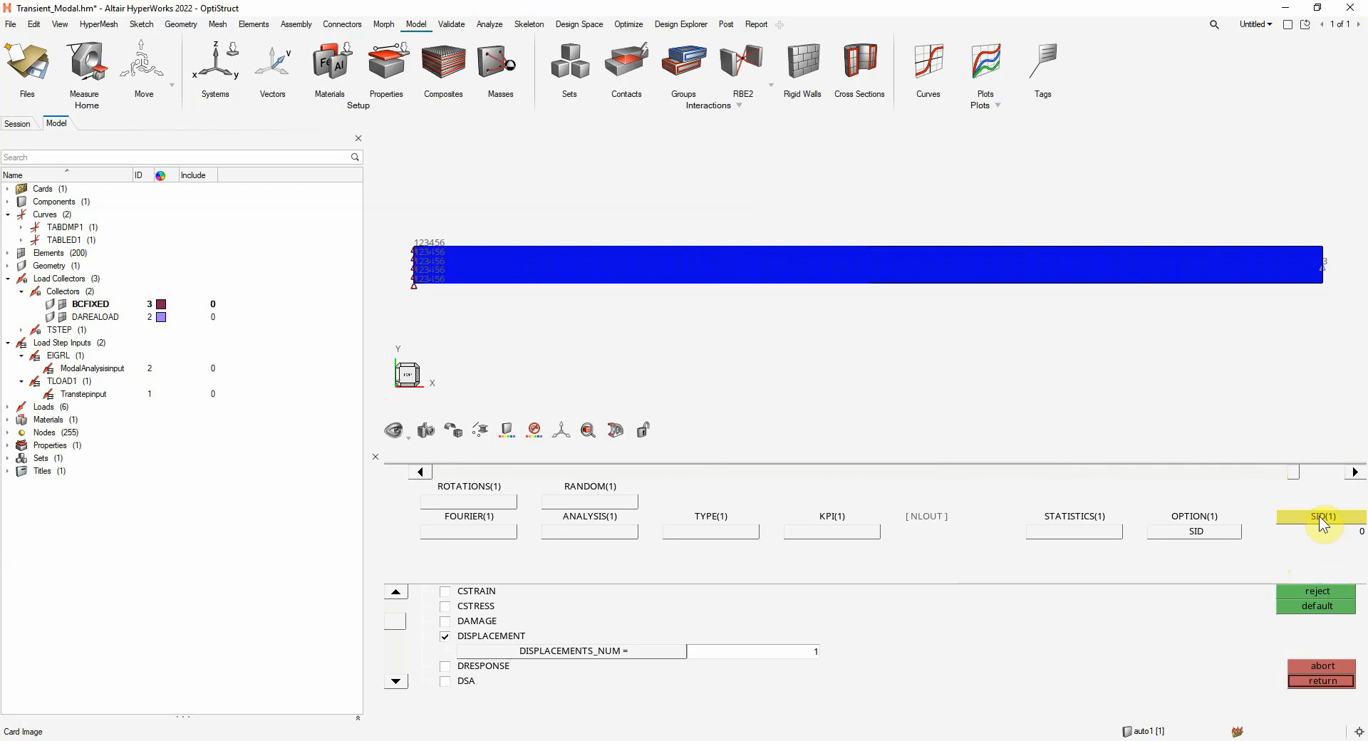
{"action": "left_click", "coordinate": [1319, 523]}
{"action": "left_click", "coordinate": [477, 592]}
{"action": "left_click", "coordinate": [1315, 683]}
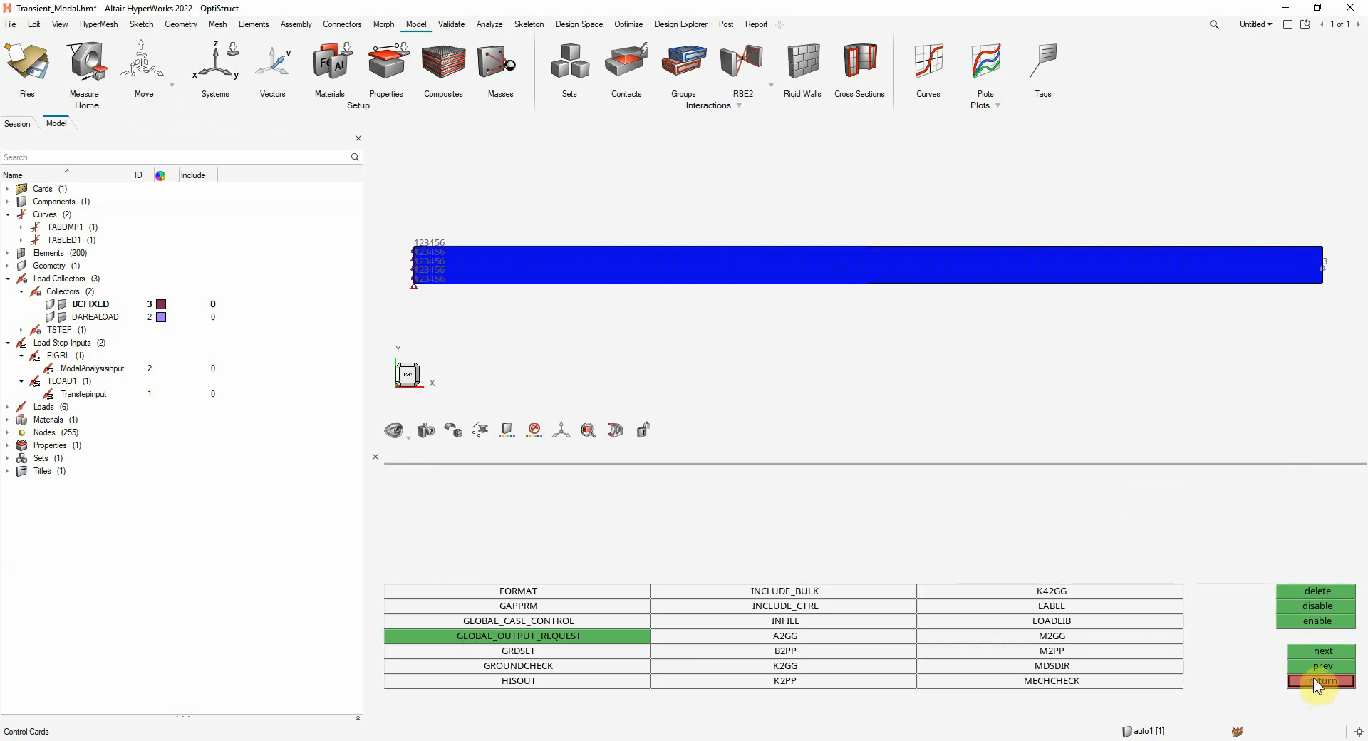
{"action": "left_click", "coordinate": [1315, 681]}
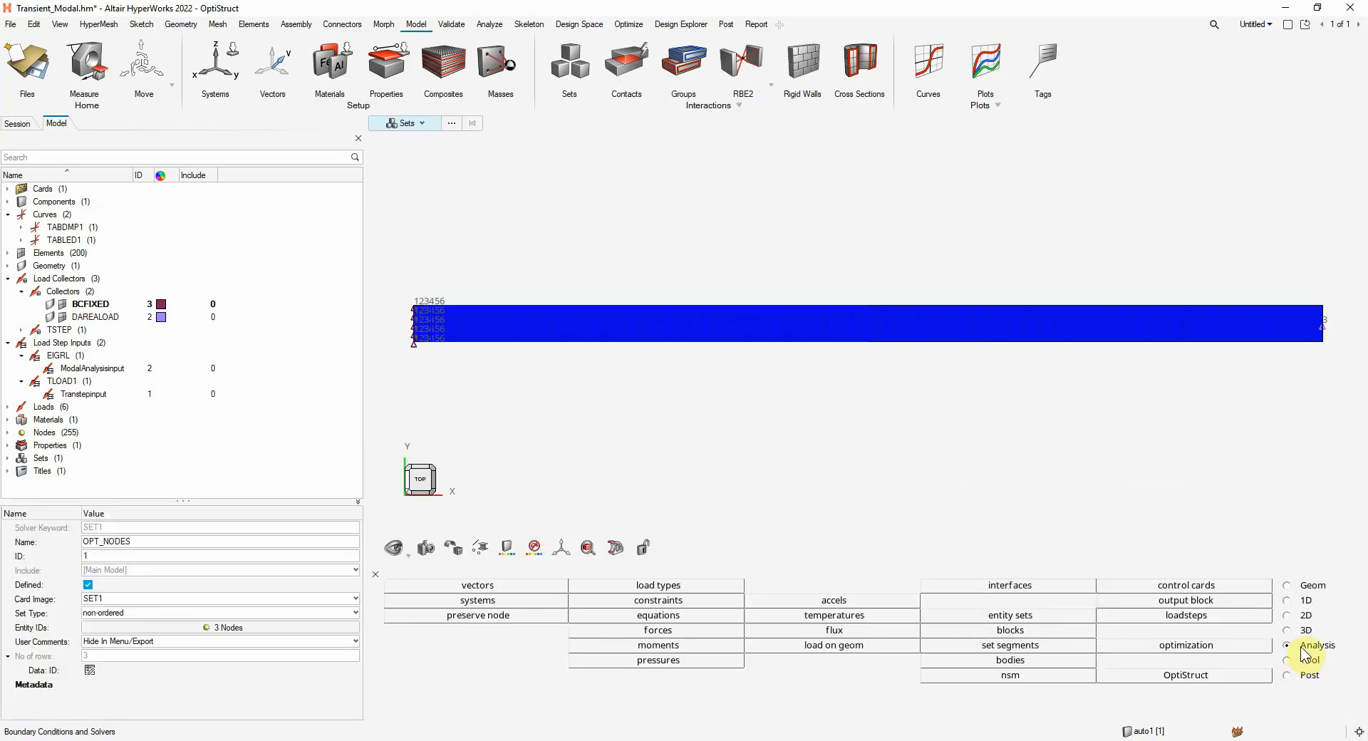
Add an OUTPUT control card with number_of_outputs set to 2
{"action": "left_click", "coordinate": [1188, 585]}
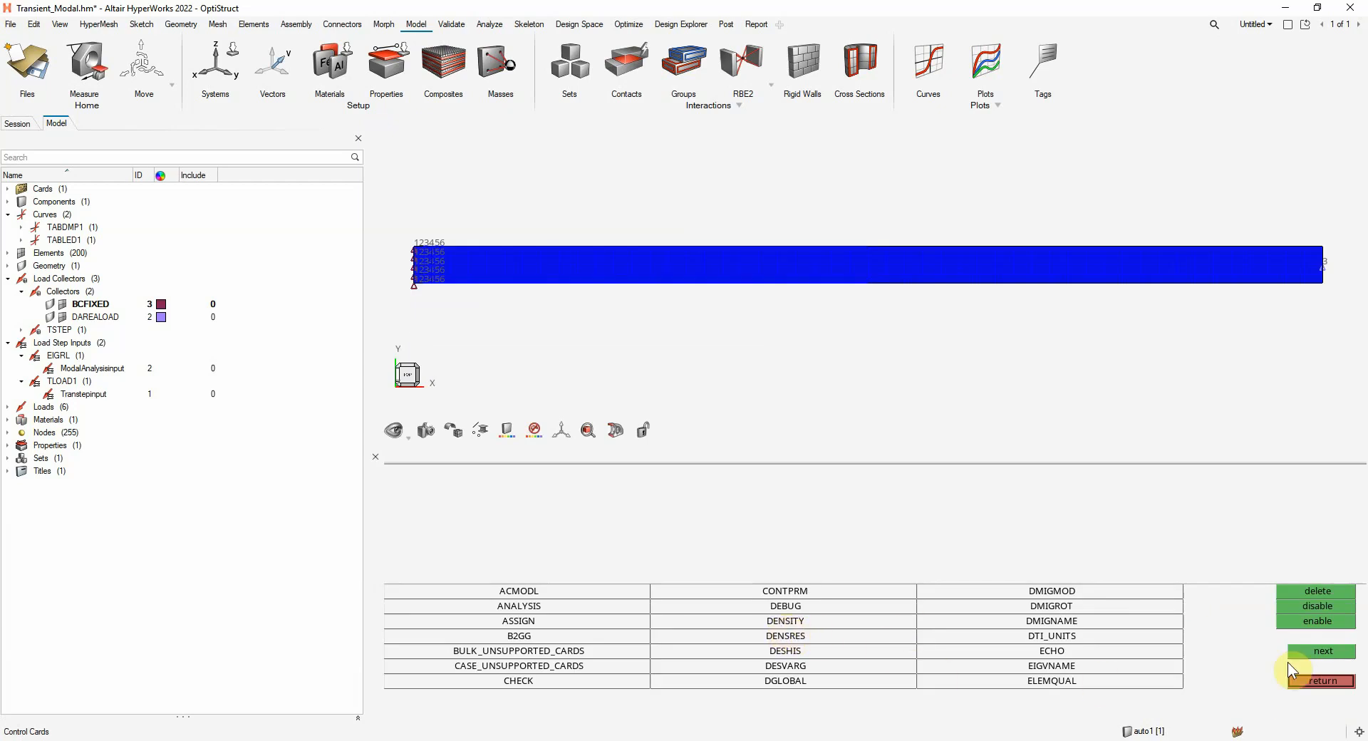
{"action": "left_click", "coordinate": [1324, 652]}
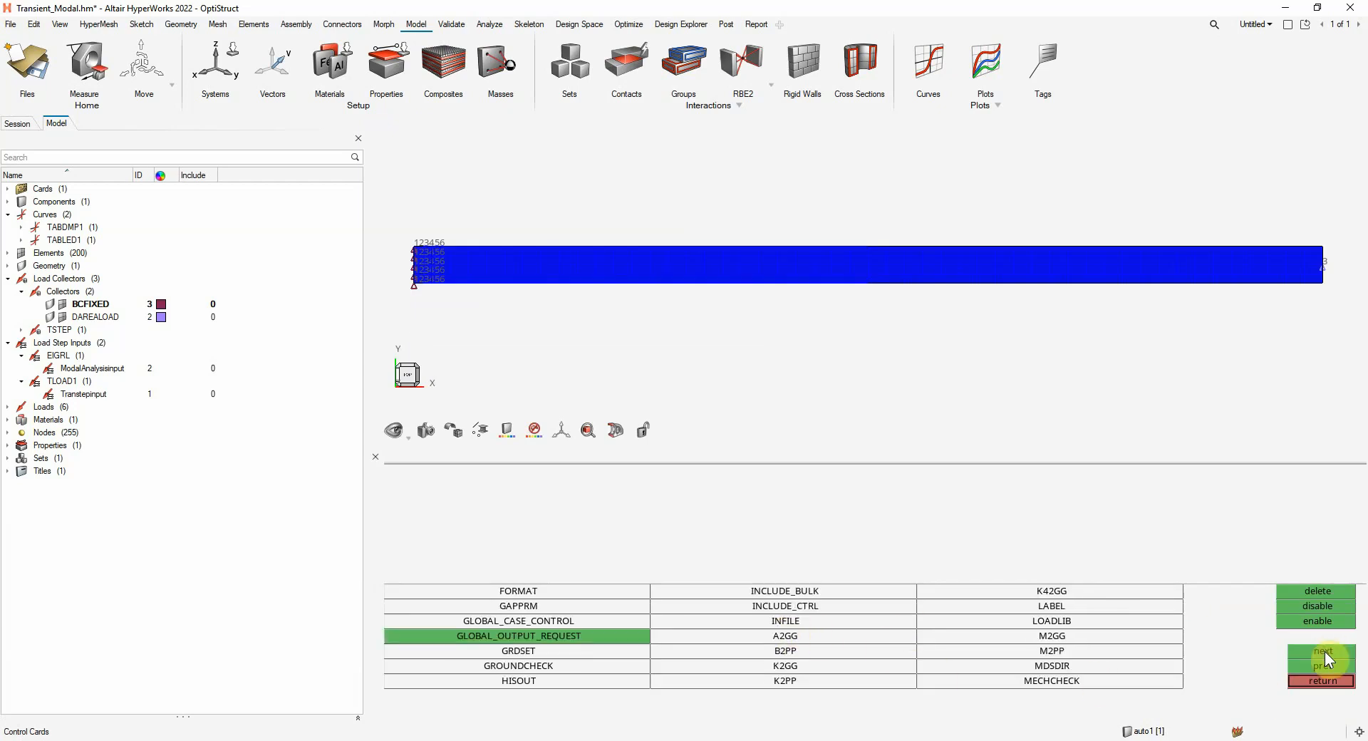
{"action": "left_click", "coordinate": [1324, 651]}
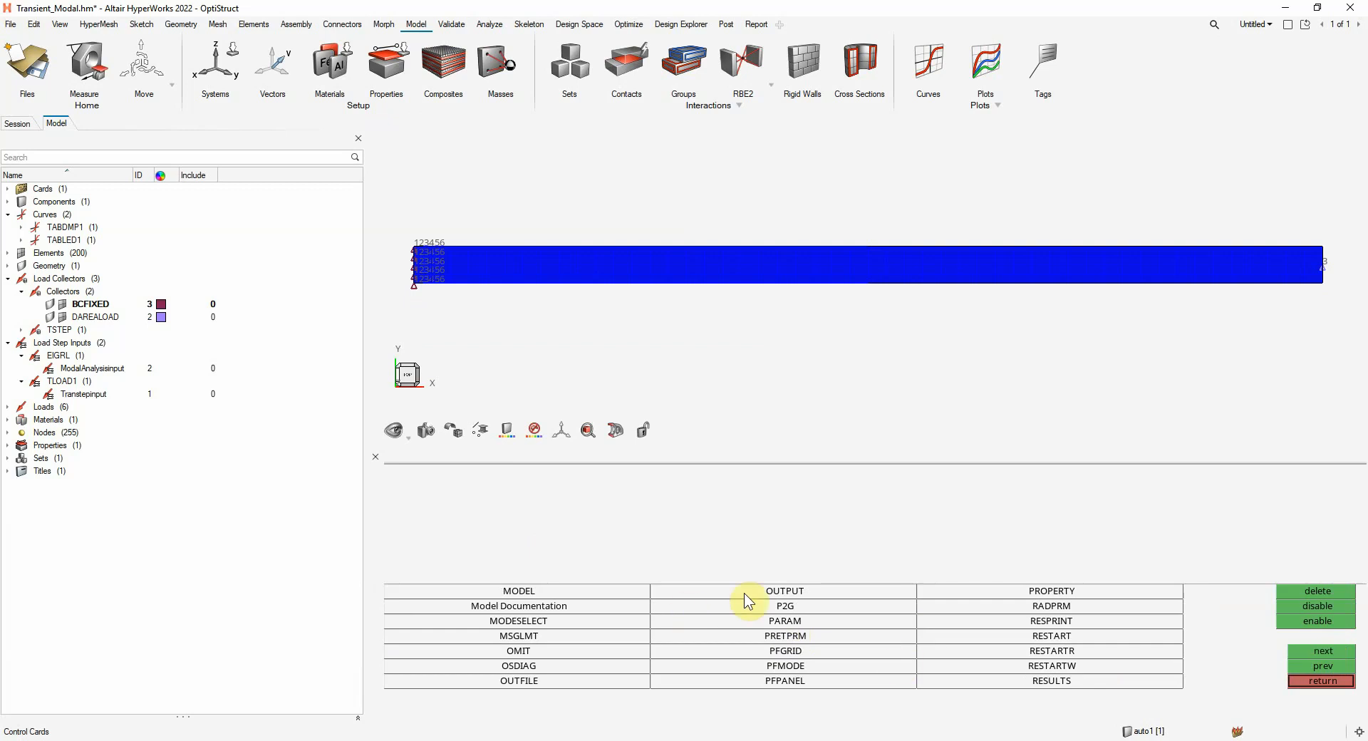
{"action": "left_click", "coordinate": [764, 592]}
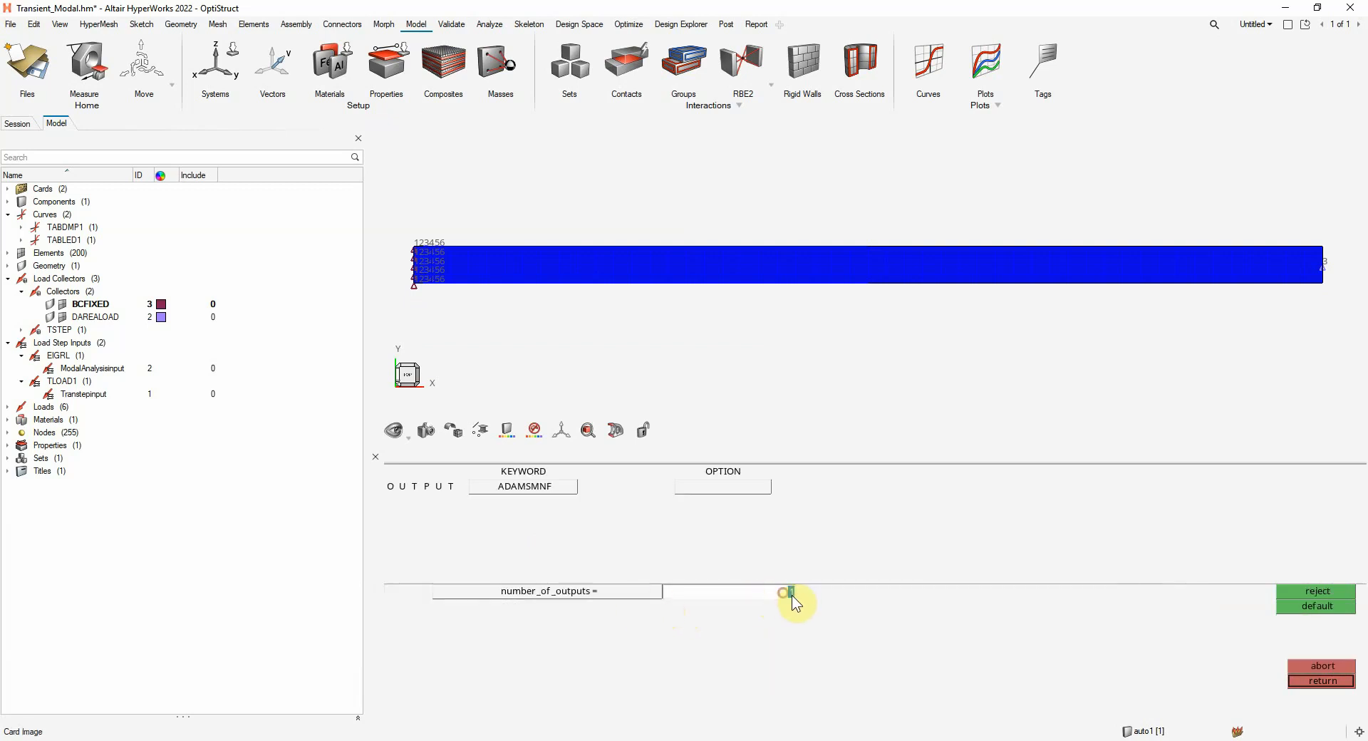
{"action": "type", "text": "2"}
{"action": "key", "text": "Return"}
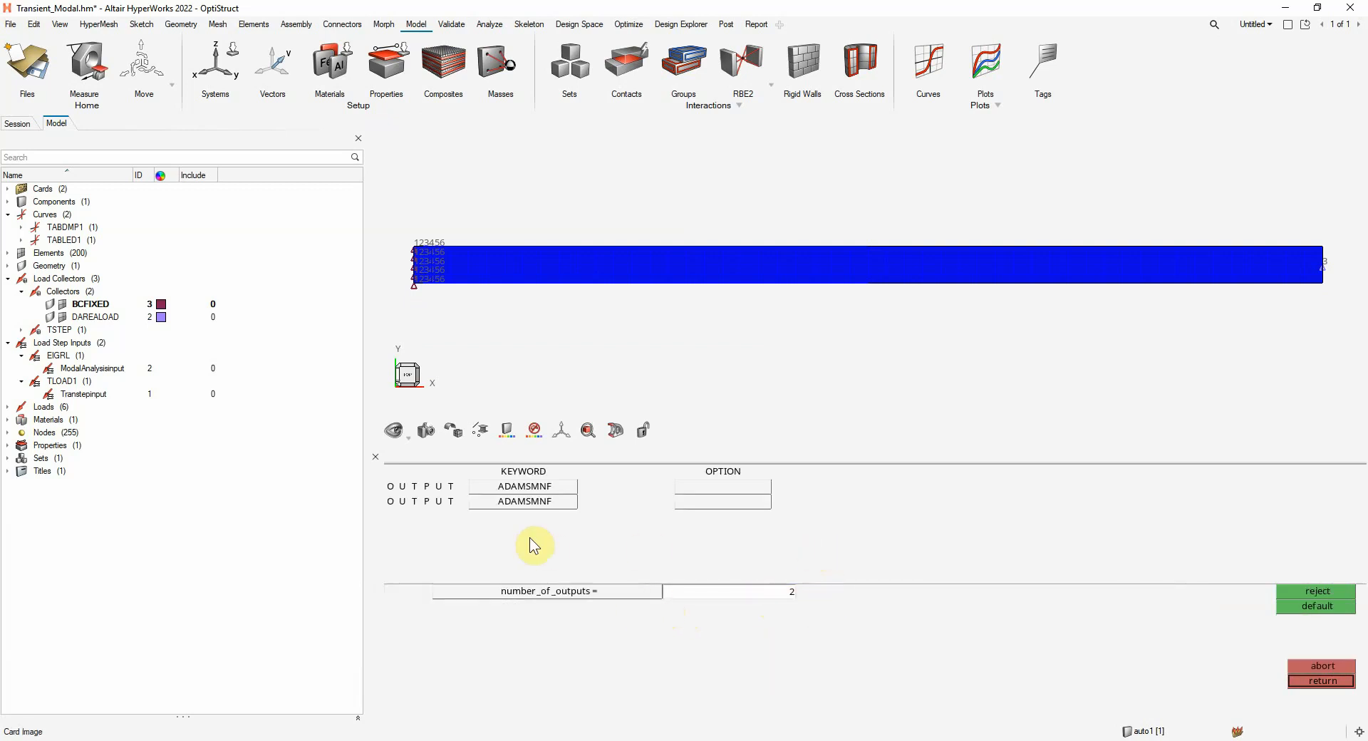
Set the two OUTPUT keywords to HGTRANS and H3D, and set the HGTRANS frequency to ALL
{"action": "left_click", "coordinate": [533, 485]}
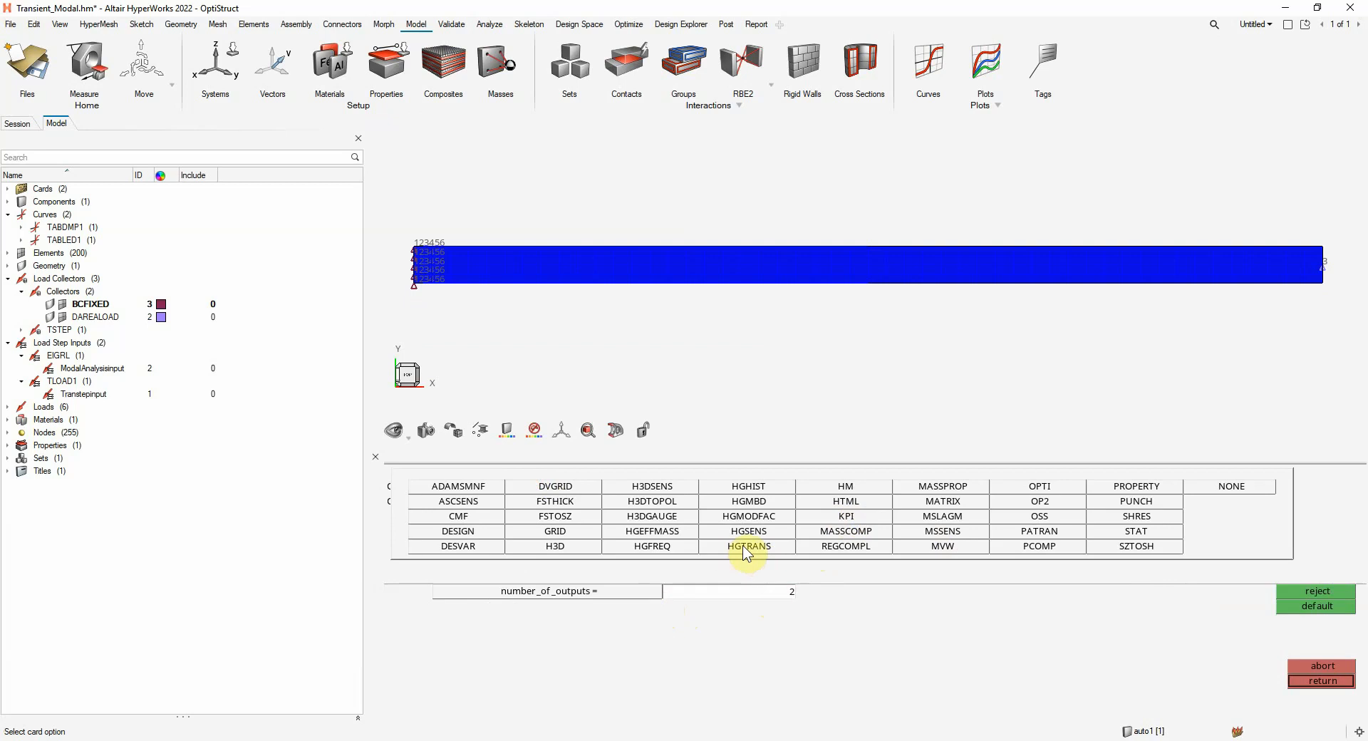
{"action": "left_click", "coordinate": [742, 545]}
{"action": "left_click", "coordinate": [536, 503]}
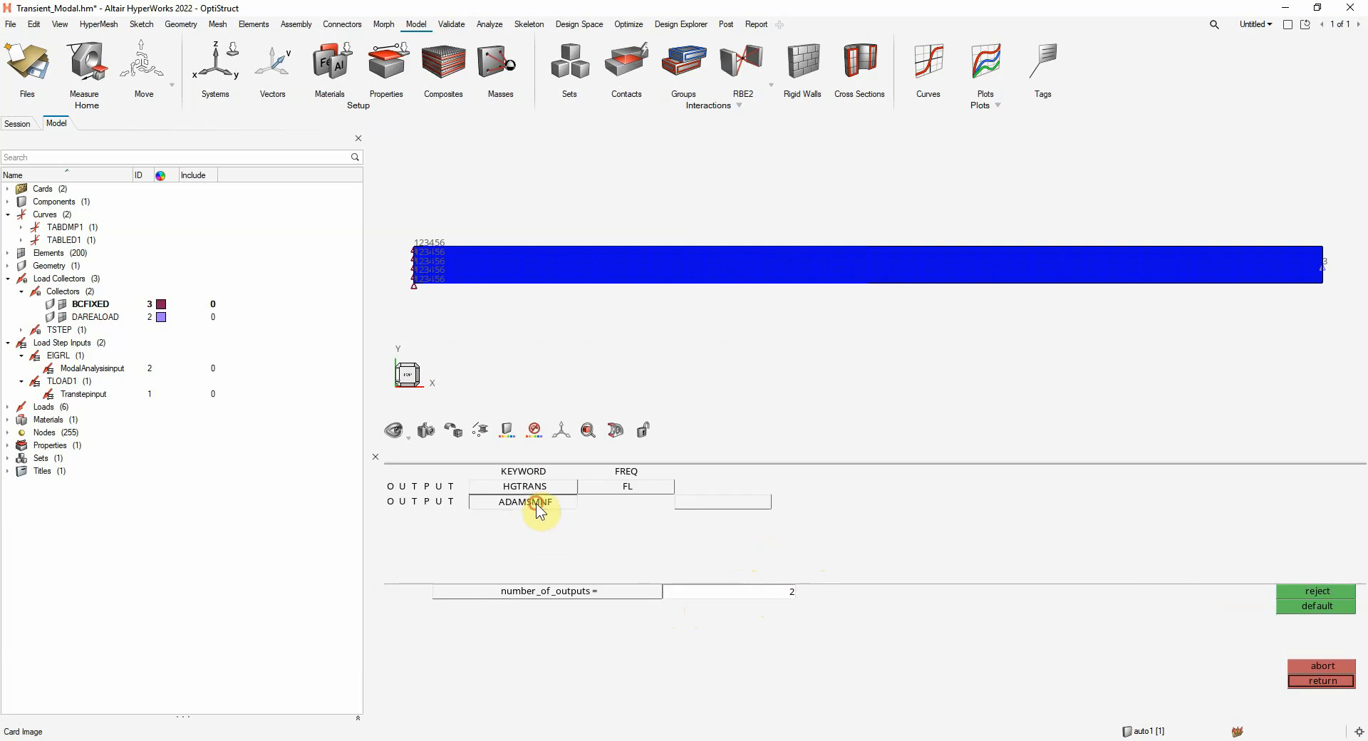
{"action": "left_click", "coordinate": [582, 546]}
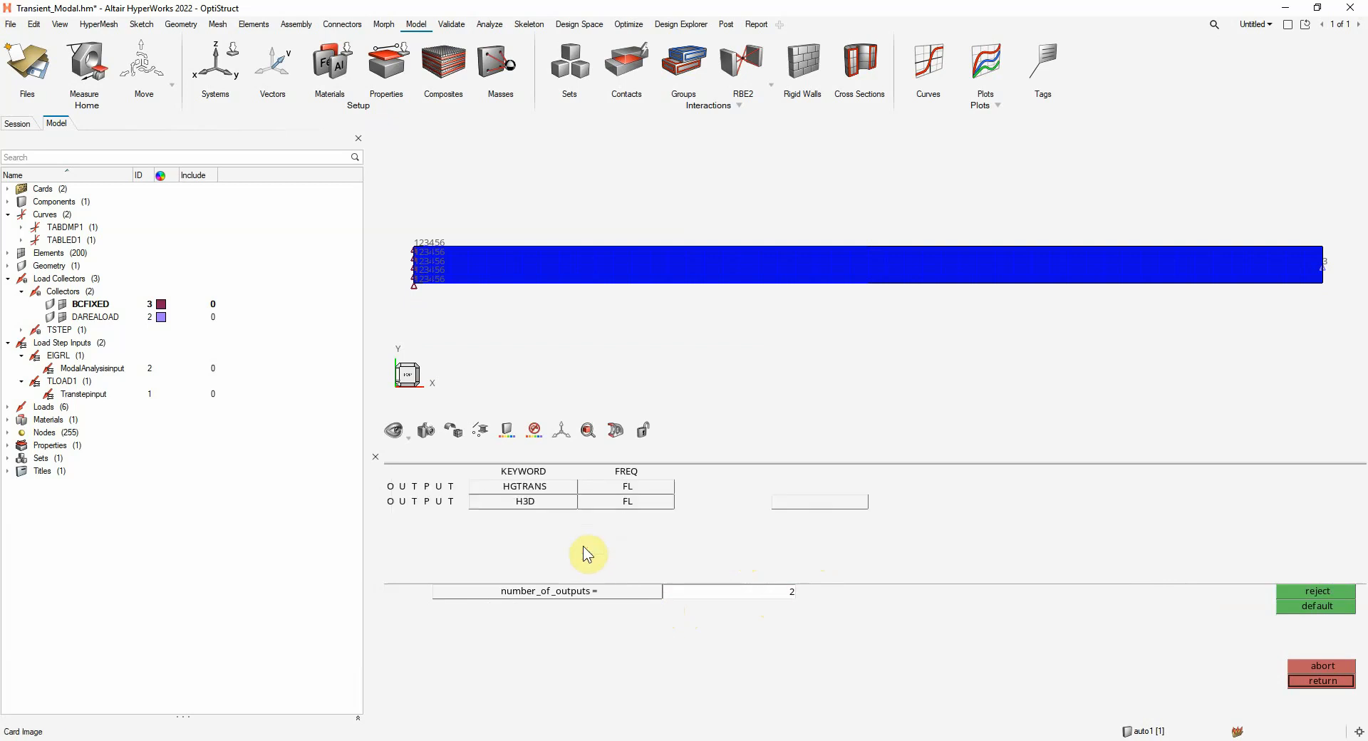
{"action": "left_click", "coordinate": [611, 487]}
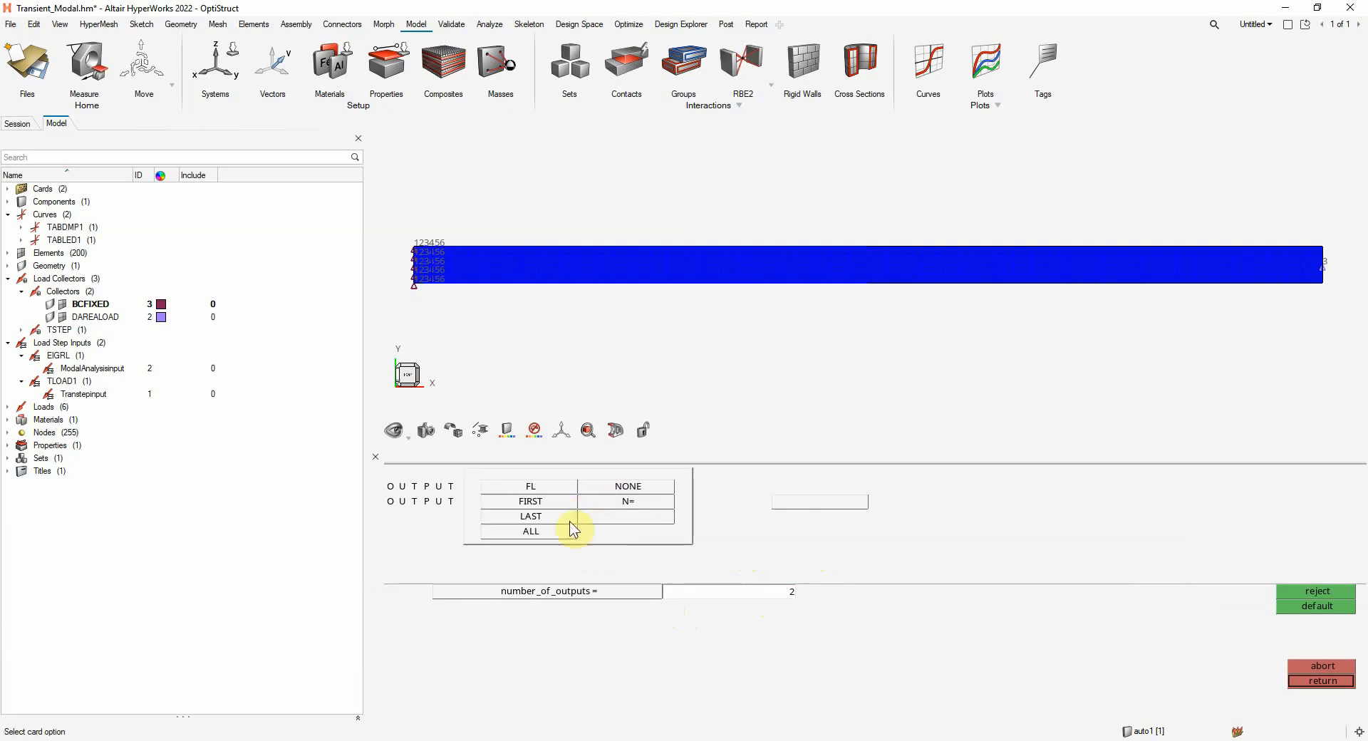
{"action": "left_click", "coordinate": [541, 532]}
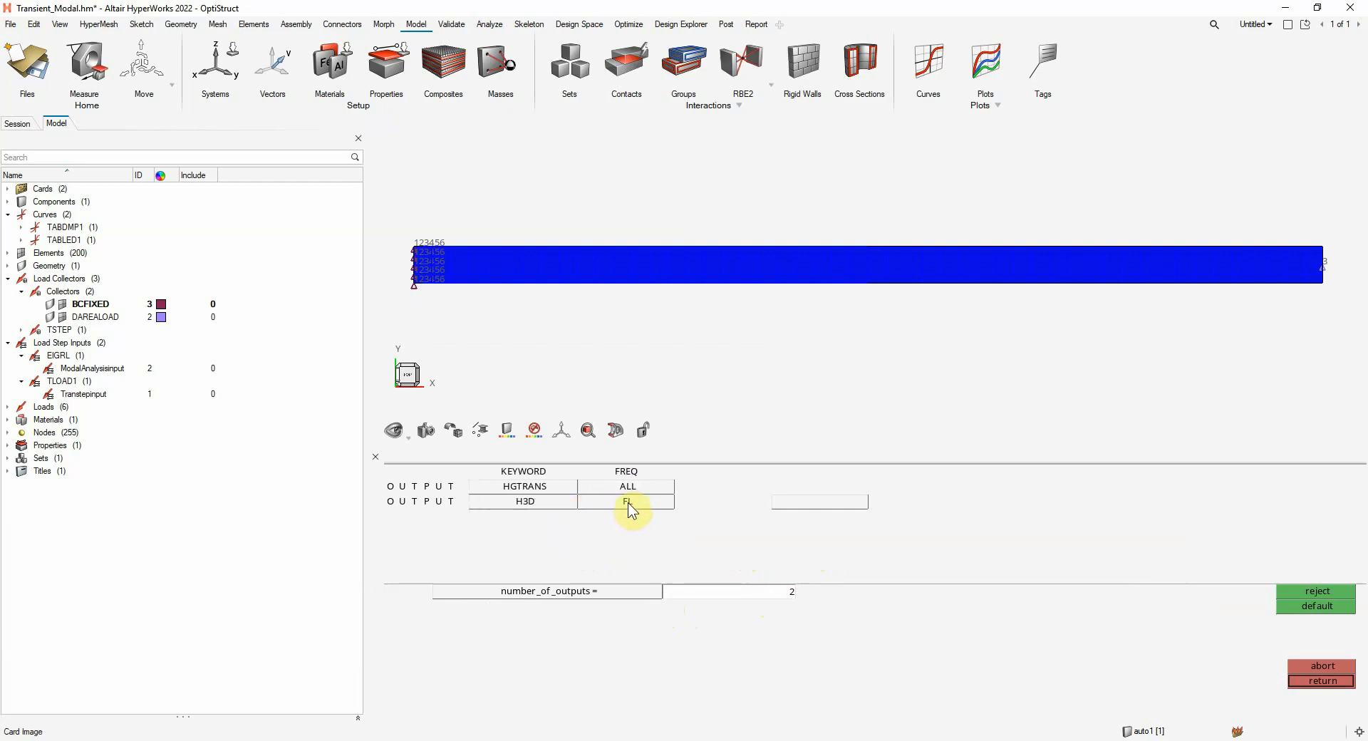
Choose the frequency option for the H3D output and leave the OUTPUT control card
{"action": "left_click", "coordinate": [627, 502]}
{"action": "left_click", "coordinate": [549, 547]}
{"action": "left_click", "coordinate": [1324, 680]}
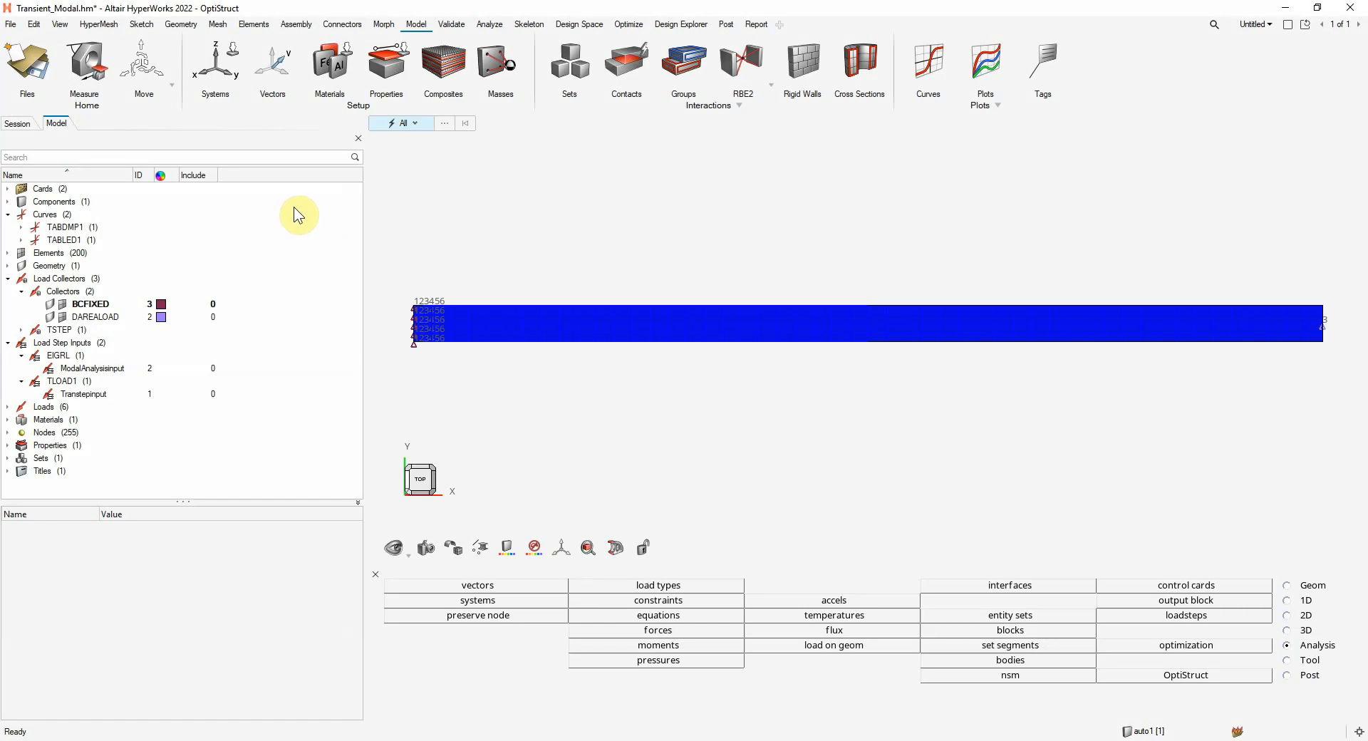
Create a load step and name it TransLoadStep
{"action": "right_click", "coordinate": [294, 208]}
{"action": "mouse_move", "coordinate": [311, 215]}
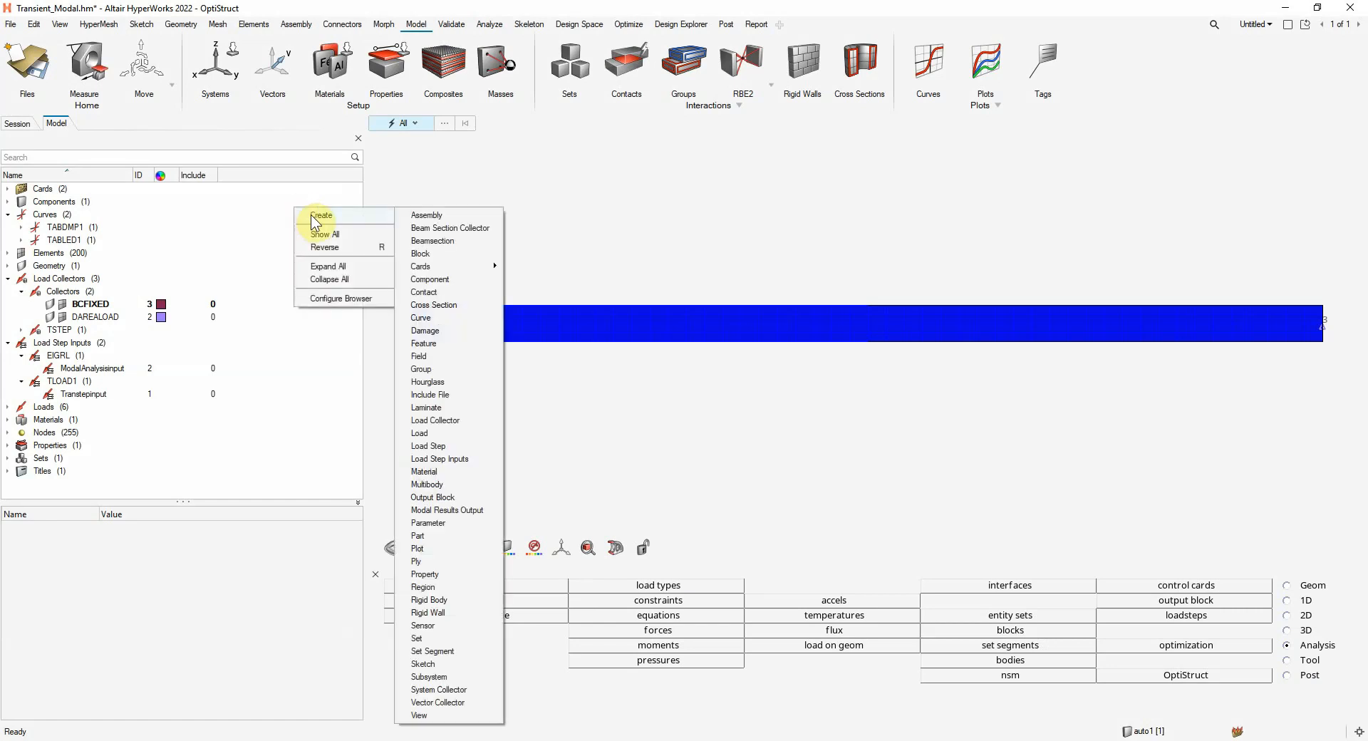
{"action": "left_click", "coordinate": [421, 446]}
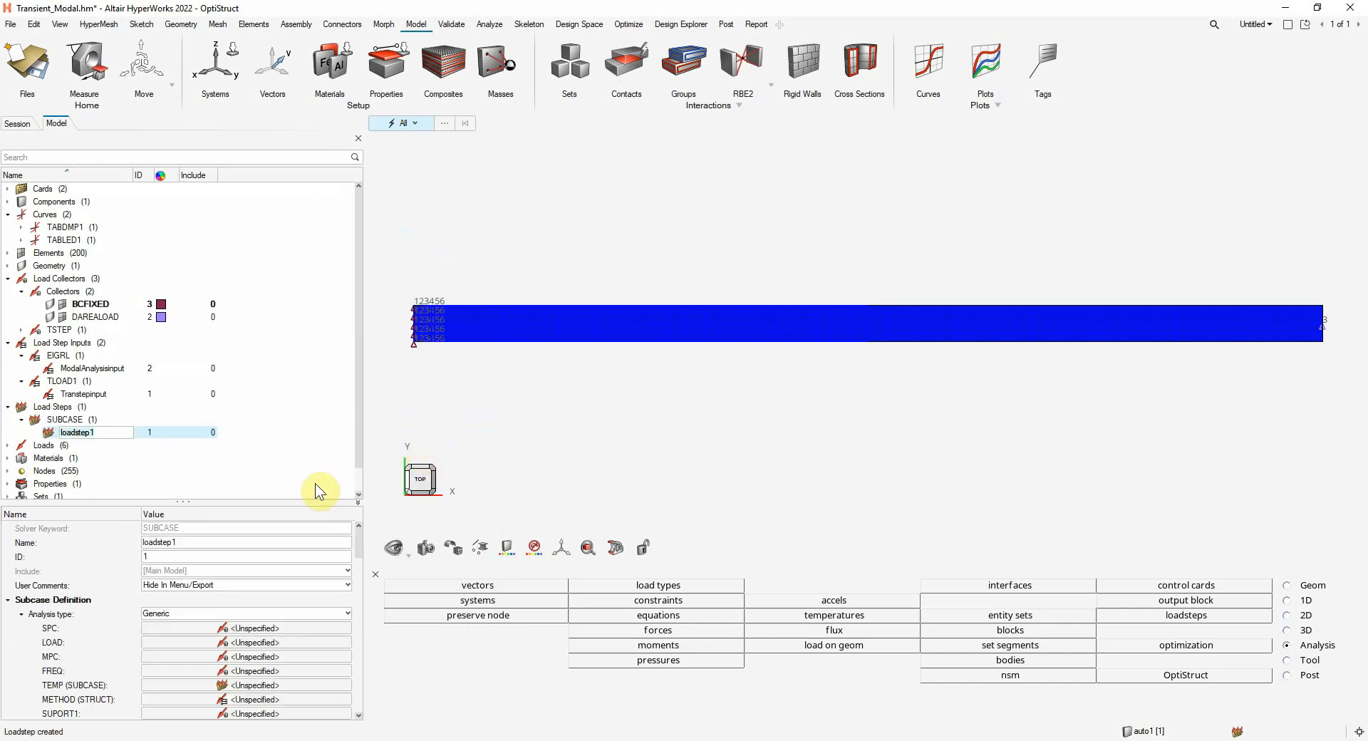
{"action": "left_click", "coordinate": [220, 542]}
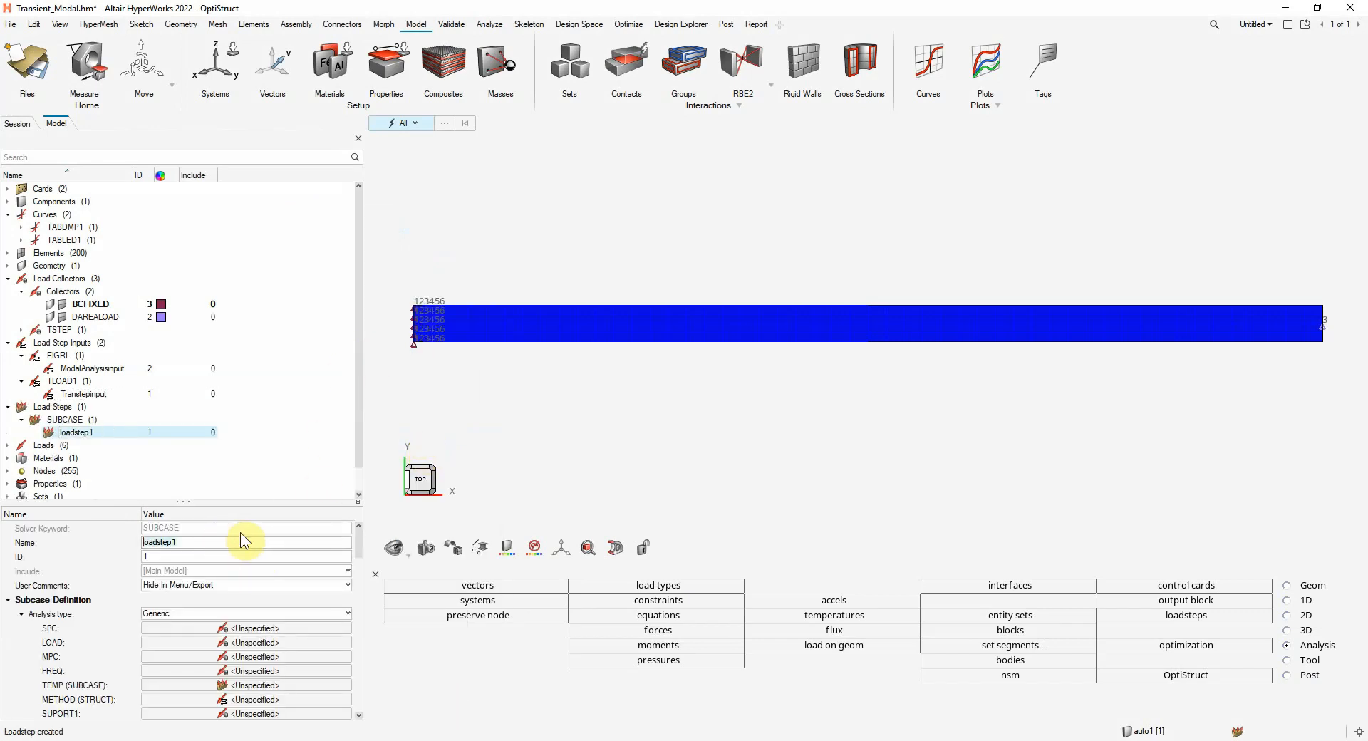
{"action": "type", "text": "L"}
{"action": "type", "text": "ran"}
{"action": "type", "text": "sLoadS"}
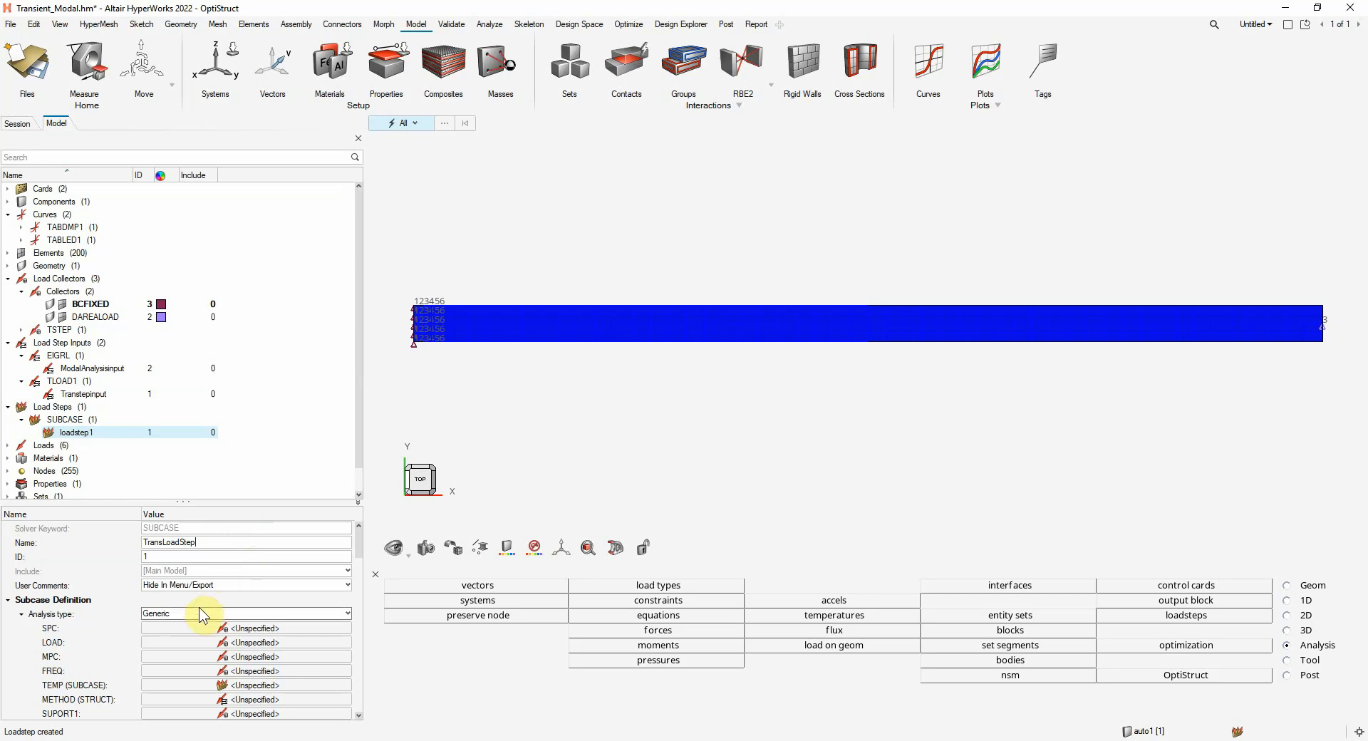
Set the analysis type of the TransLoadStep load step to Transient (modal)
{"action": "left_click", "coordinate": [179, 614]}
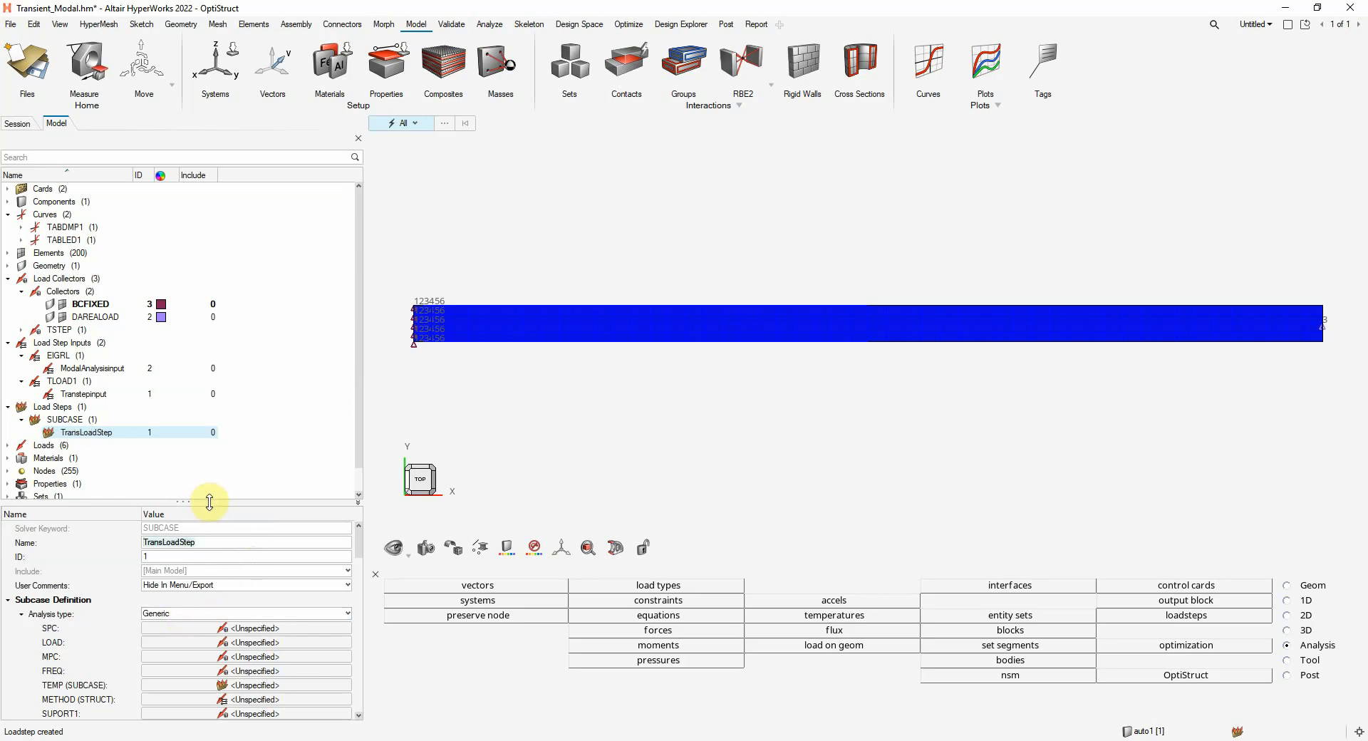
{"action": "left_click_drag", "start_coordinate": [209, 501], "coordinate": [216, 352]}
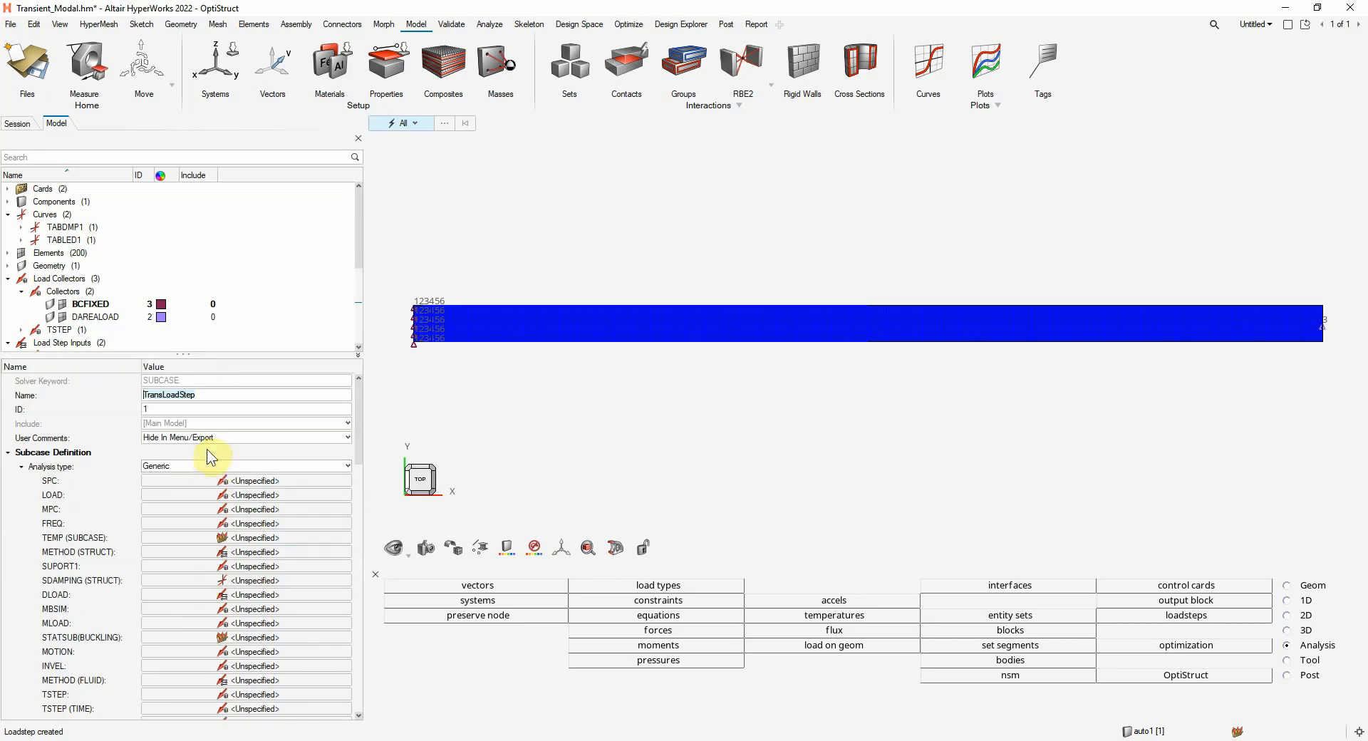
{"action": "left_click", "coordinate": [199, 465]}
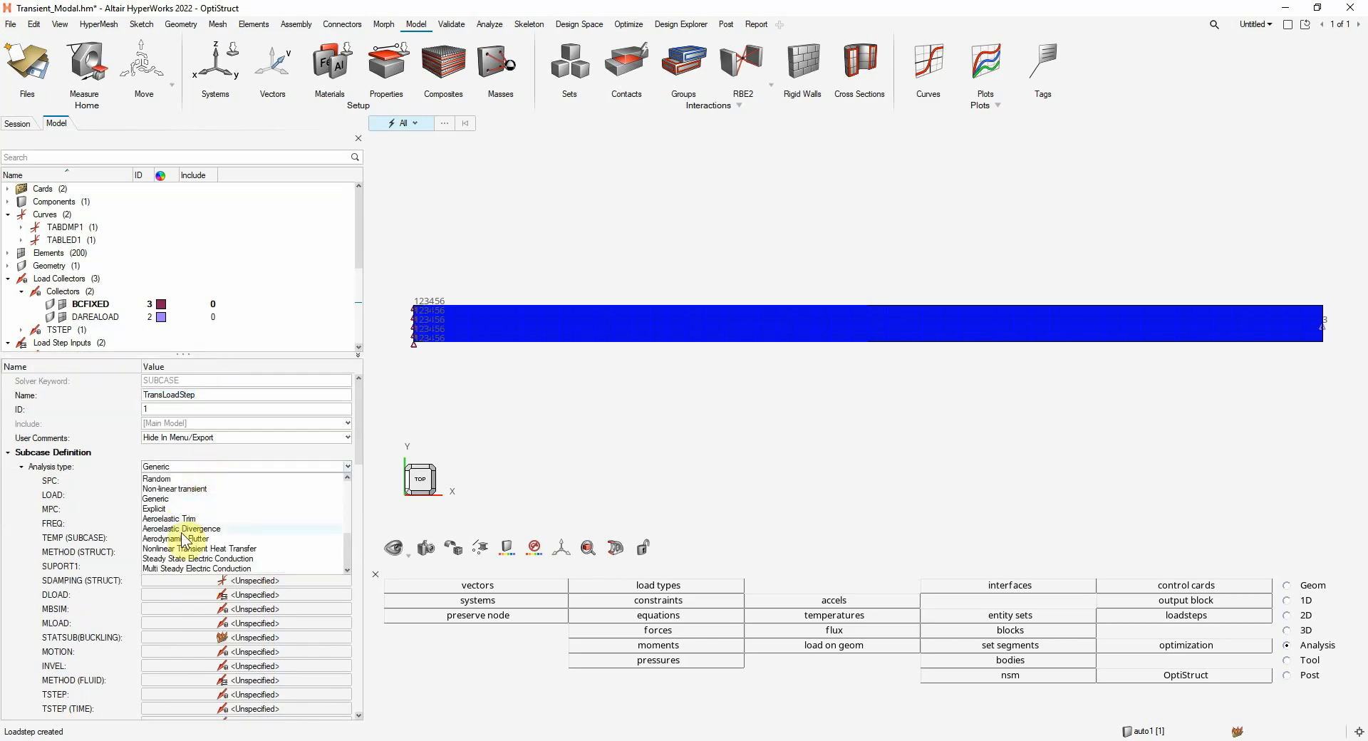
{"action": "scroll", "coordinate": [183, 532], "scroll_direction": "up", "scroll_amount": 4}
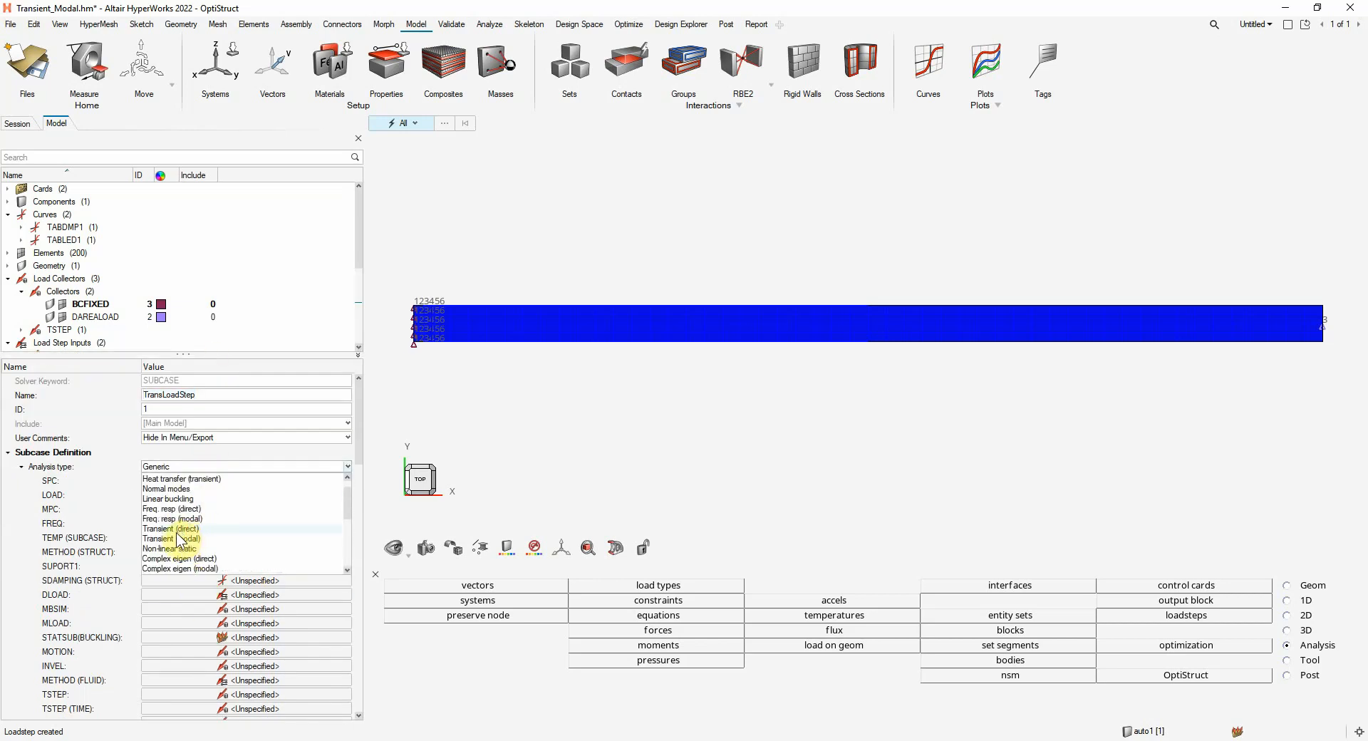
{"action": "left_click", "coordinate": [181, 539]}
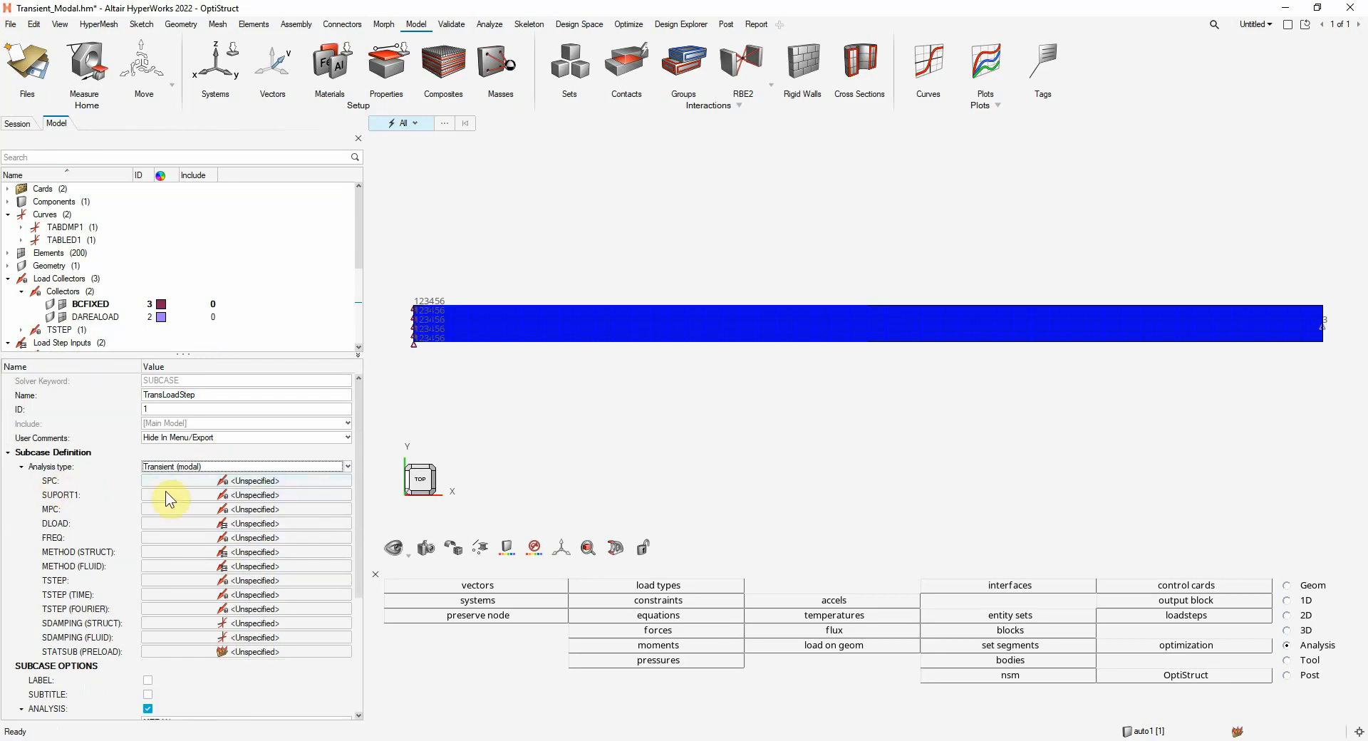
Assign the BCFIXED load collector as the SPC of the TransLoadStep subcase
{"action": "left_click", "coordinate": [210, 481]}
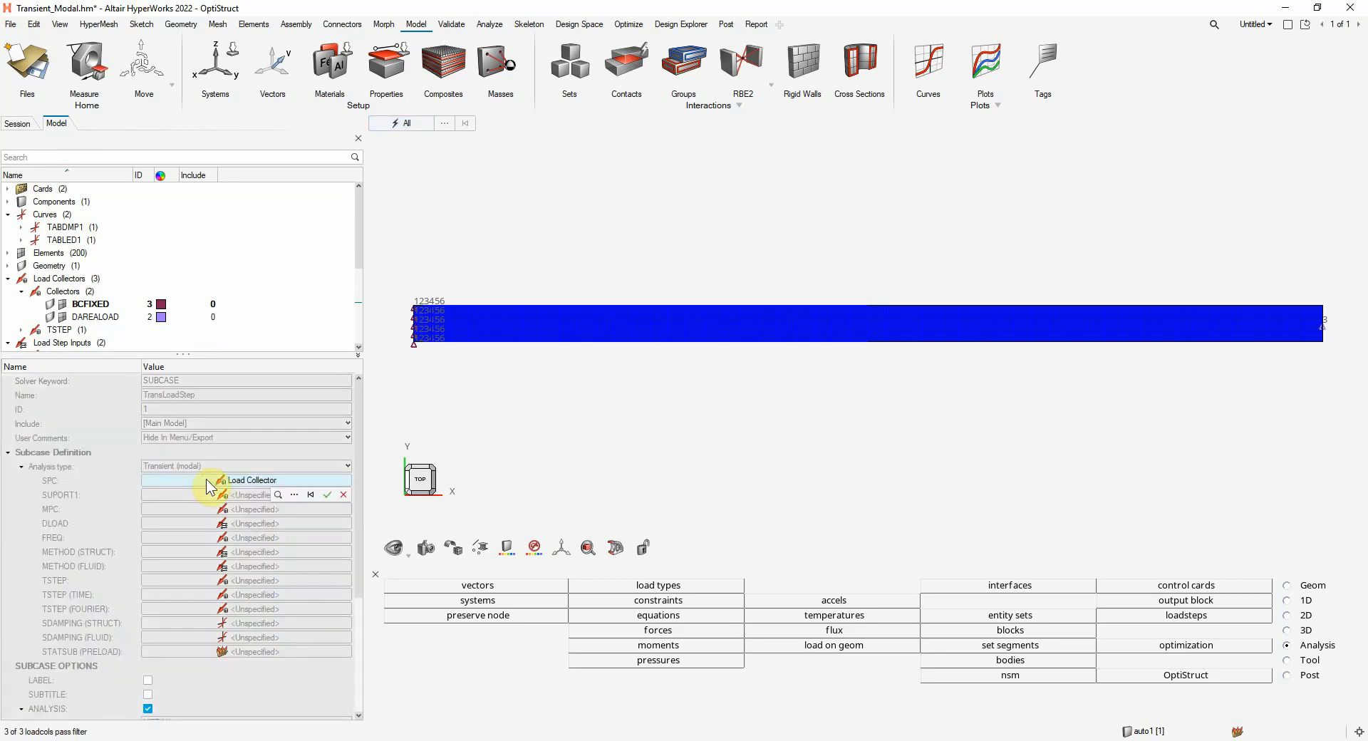
{"action": "left_click", "coordinate": [297, 495]}
{"action": "left_click", "coordinate": [187, 576]}
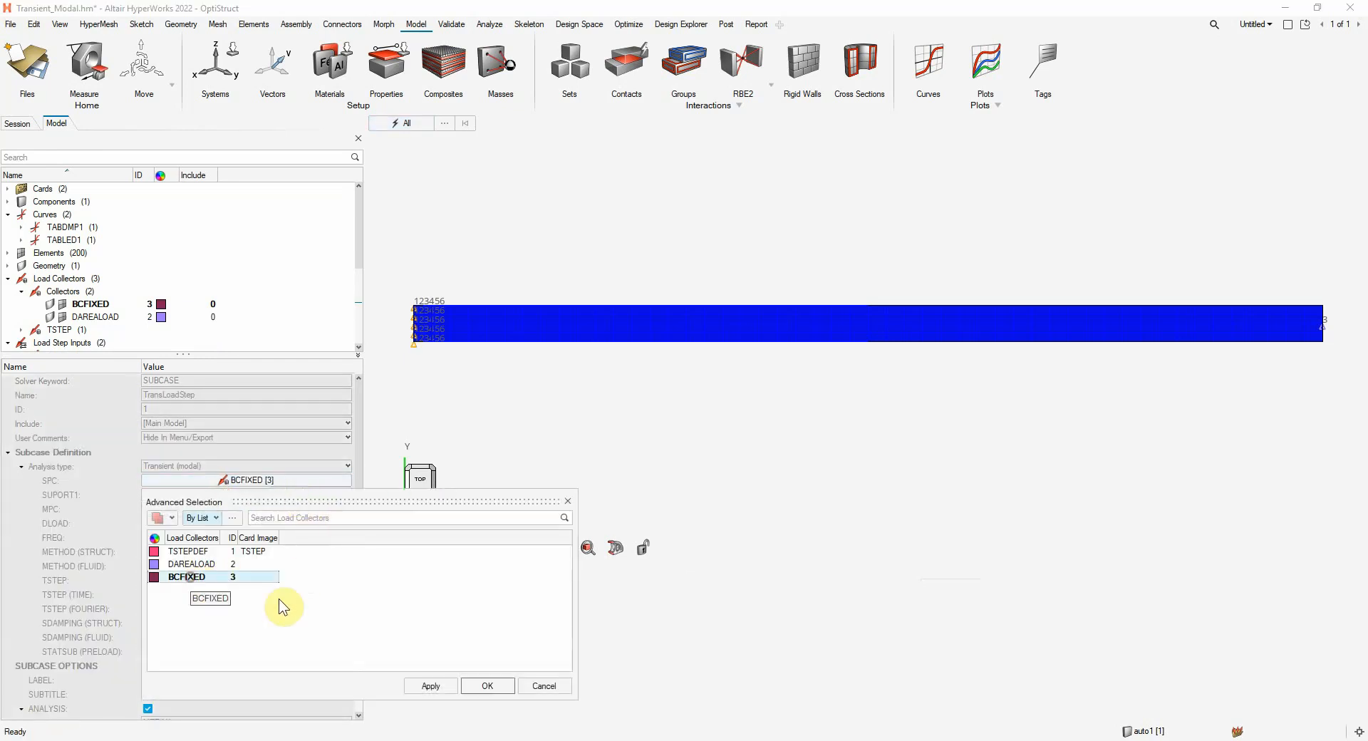
{"action": "left_click", "coordinate": [480, 681]}
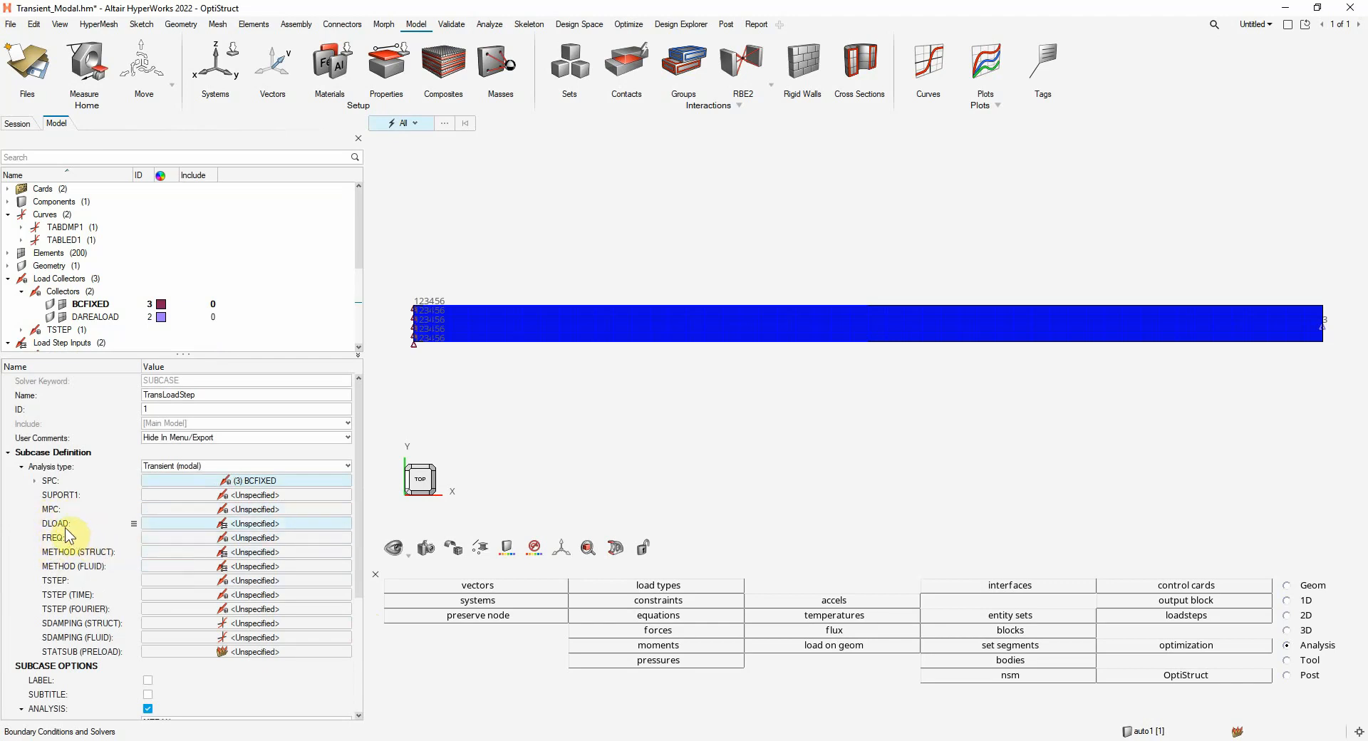
Assign the Transtepinput load step input as the subcase's DLOAD
{"action": "mouse_move", "coordinate": [67, 529]}
{"action": "left_click", "coordinate": [247, 524]}
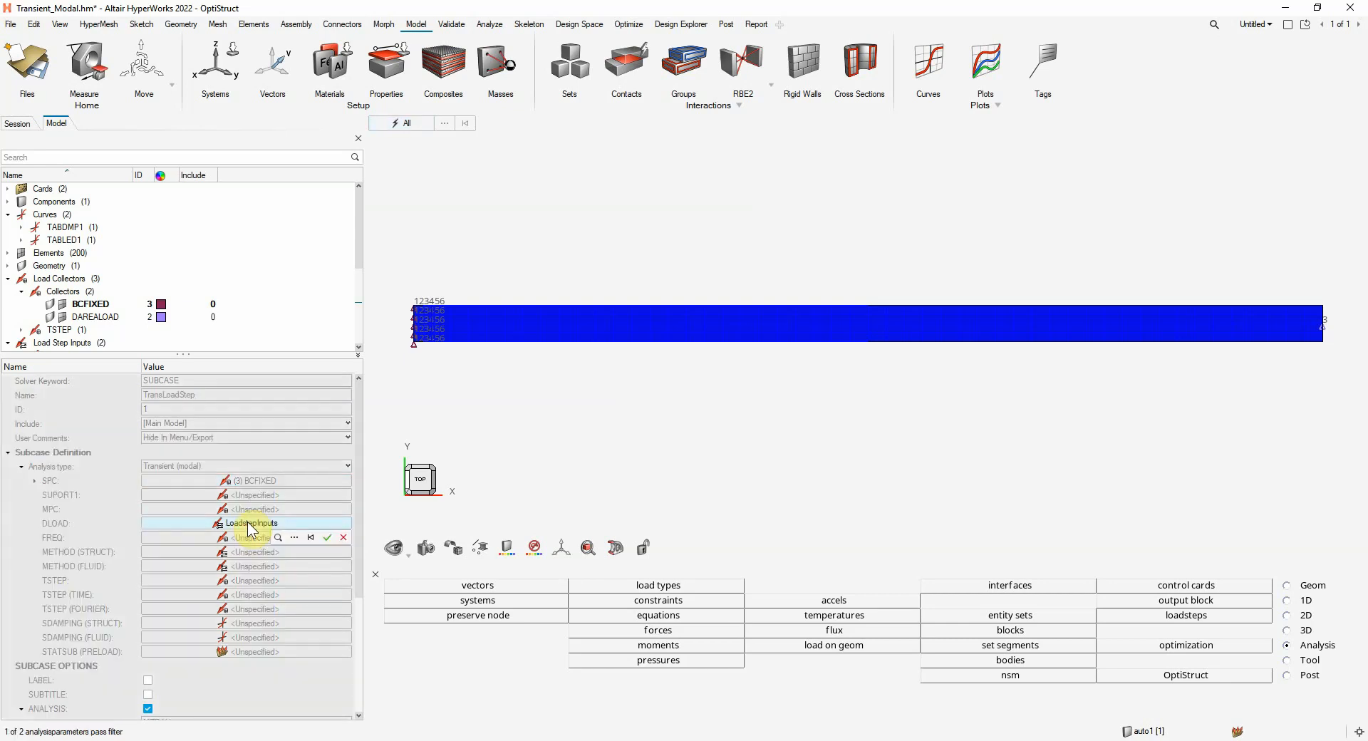
{"action": "left_click", "coordinate": [297, 536]}
{"action": "left_click", "coordinate": [214, 594]}
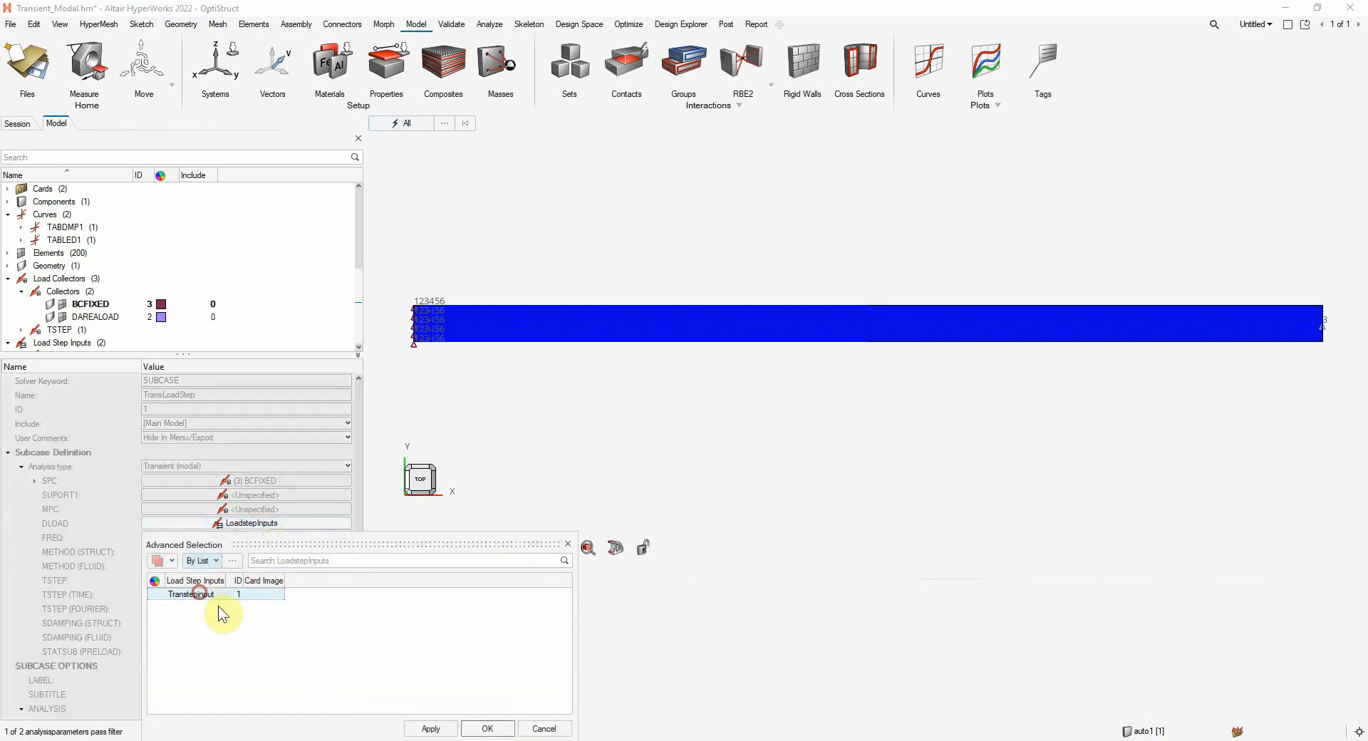
{"action": "left_click", "coordinate": [489, 726]}
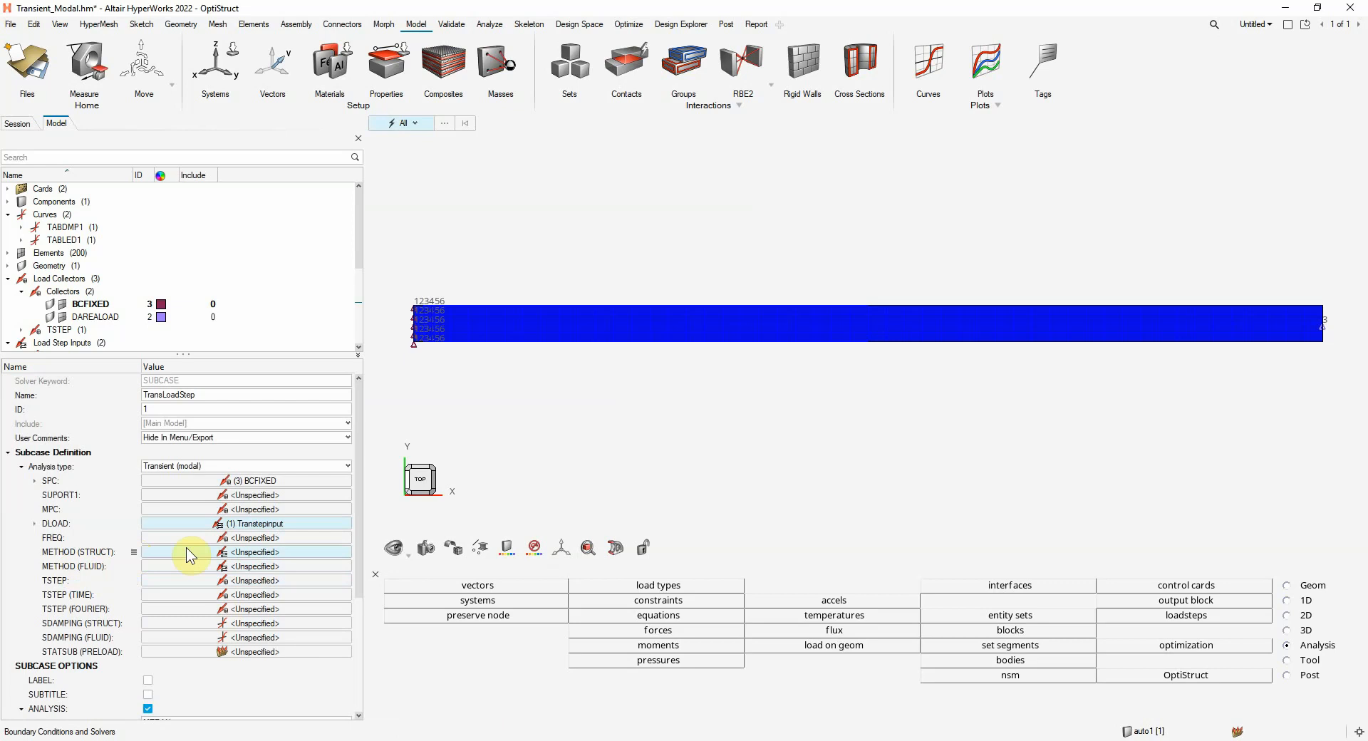
Assign the ModalAnalysisinput load step input as the subcase's METHOD (STRUCT)
{"action": "left_click", "coordinate": [241, 553]}
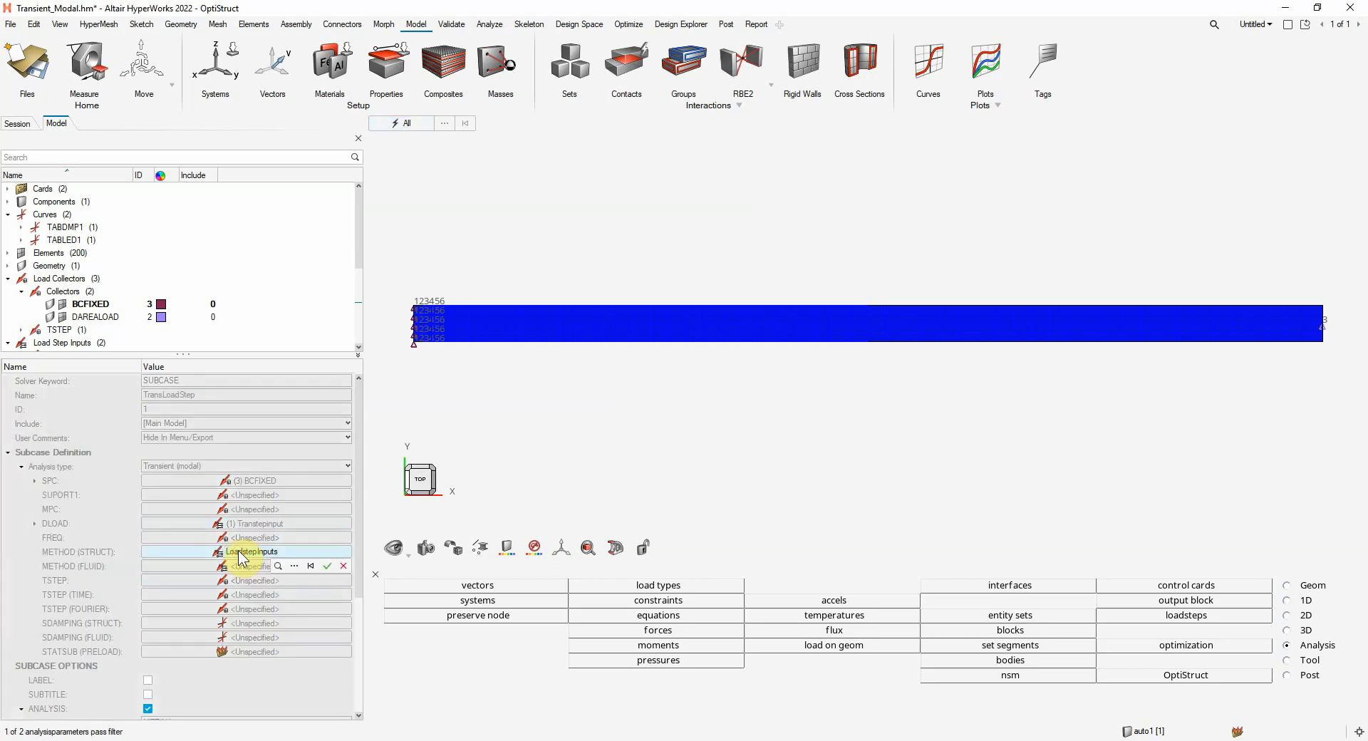
{"action": "left_click", "coordinate": [294, 564]}
{"action": "left_click", "coordinate": [202, 589]}
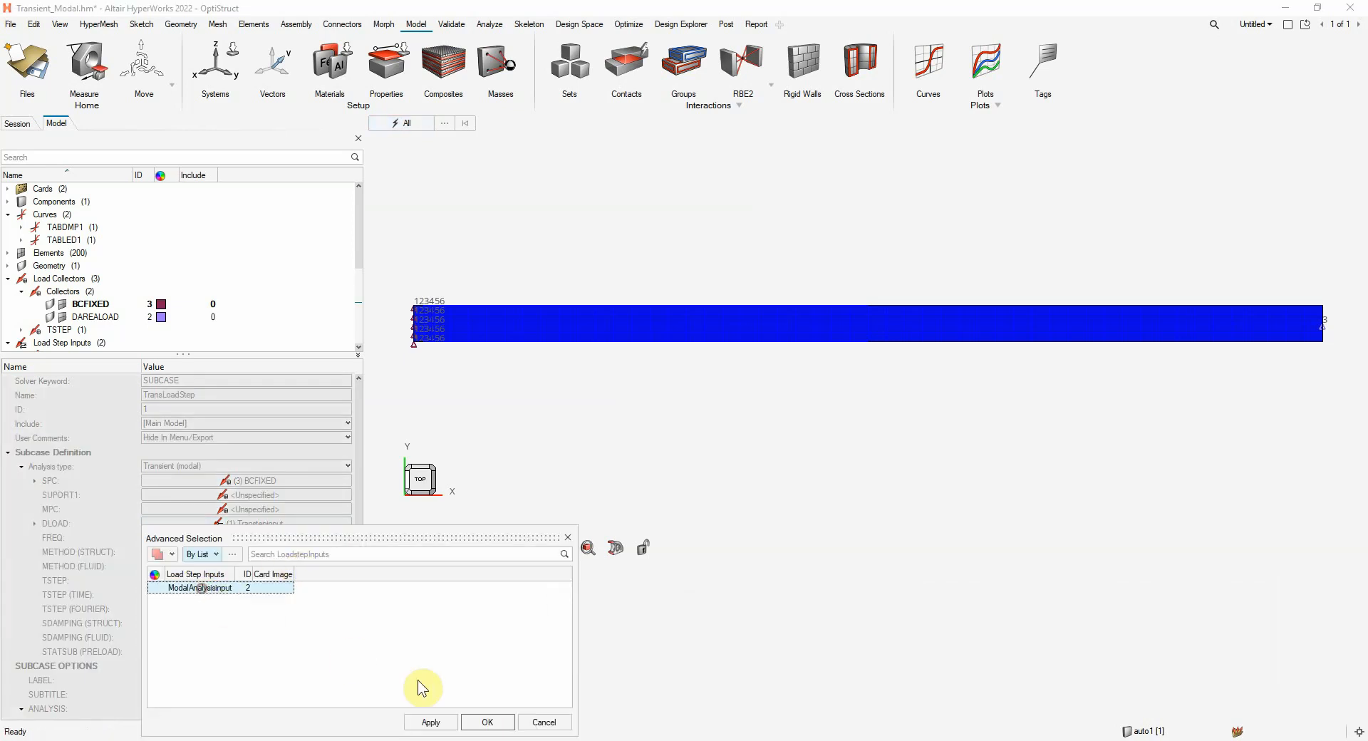
{"action": "left_click", "coordinate": [489, 722]}
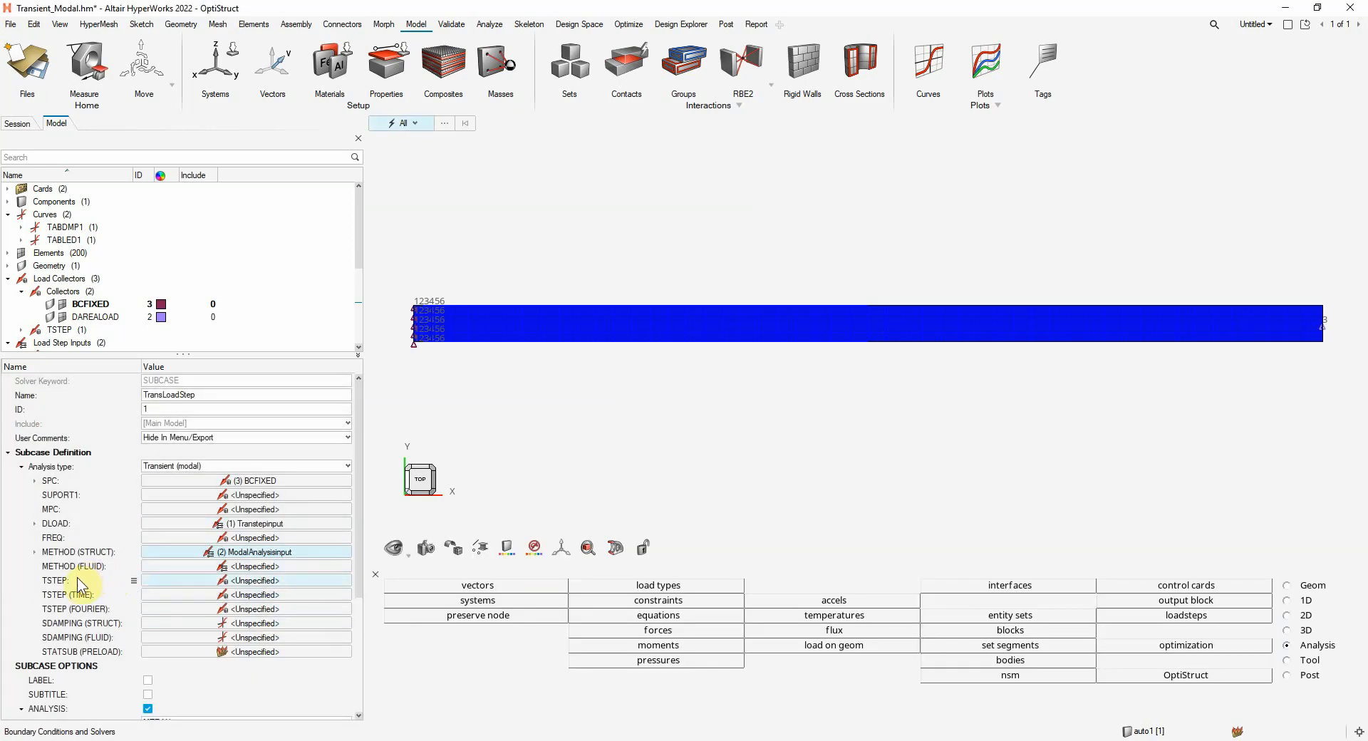
Assign the TSTEPDEF load collector as the subcase's TSTEP (TIME)
{"action": "left_click", "coordinate": [219, 593]}
{"action": "left_click", "coordinate": [294, 608]}
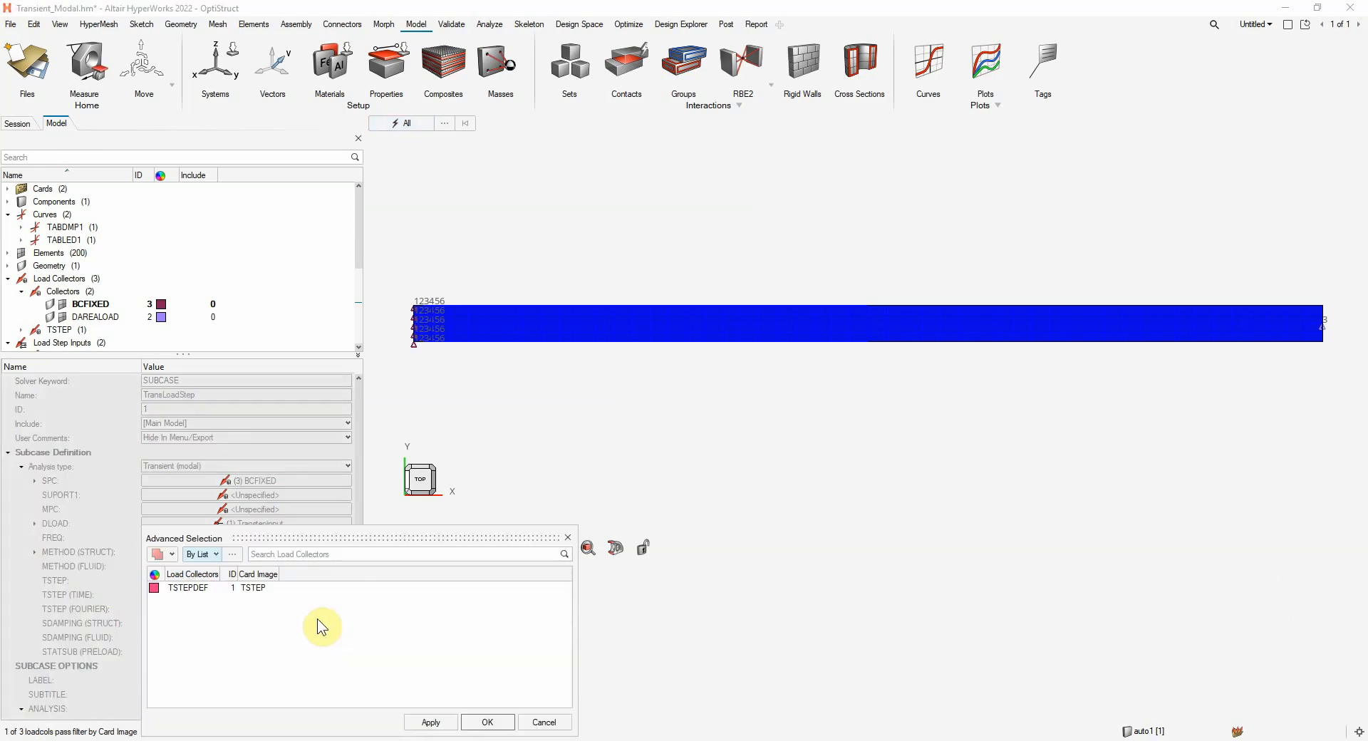
{"action": "left_click", "coordinate": [195, 592]}
{"action": "left_click", "coordinate": [487, 721]}
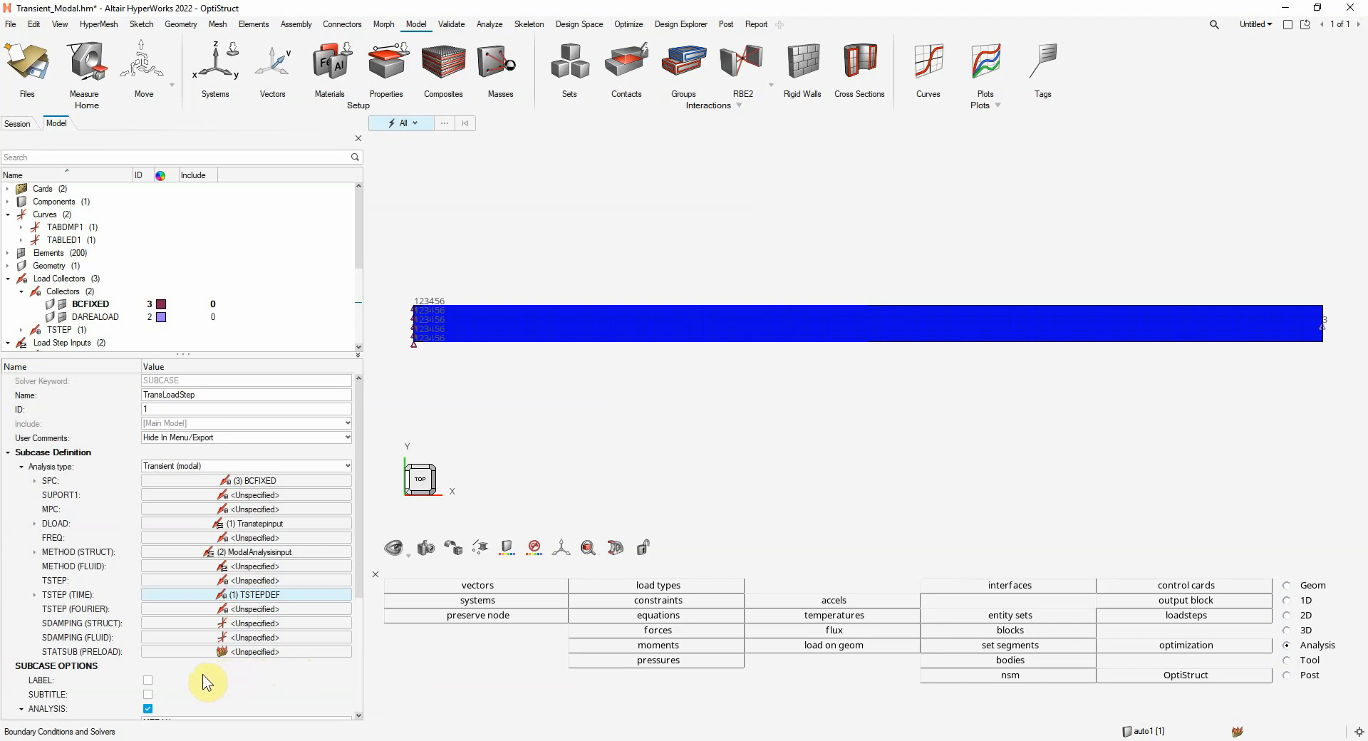
Assign the DAMP_CURVE curve as the subcase's SDAMPING (STRUCT) and deselect the load step
{"action": "left_click", "coordinate": [213, 623]}
{"action": "left_click", "coordinate": [295, 637]}
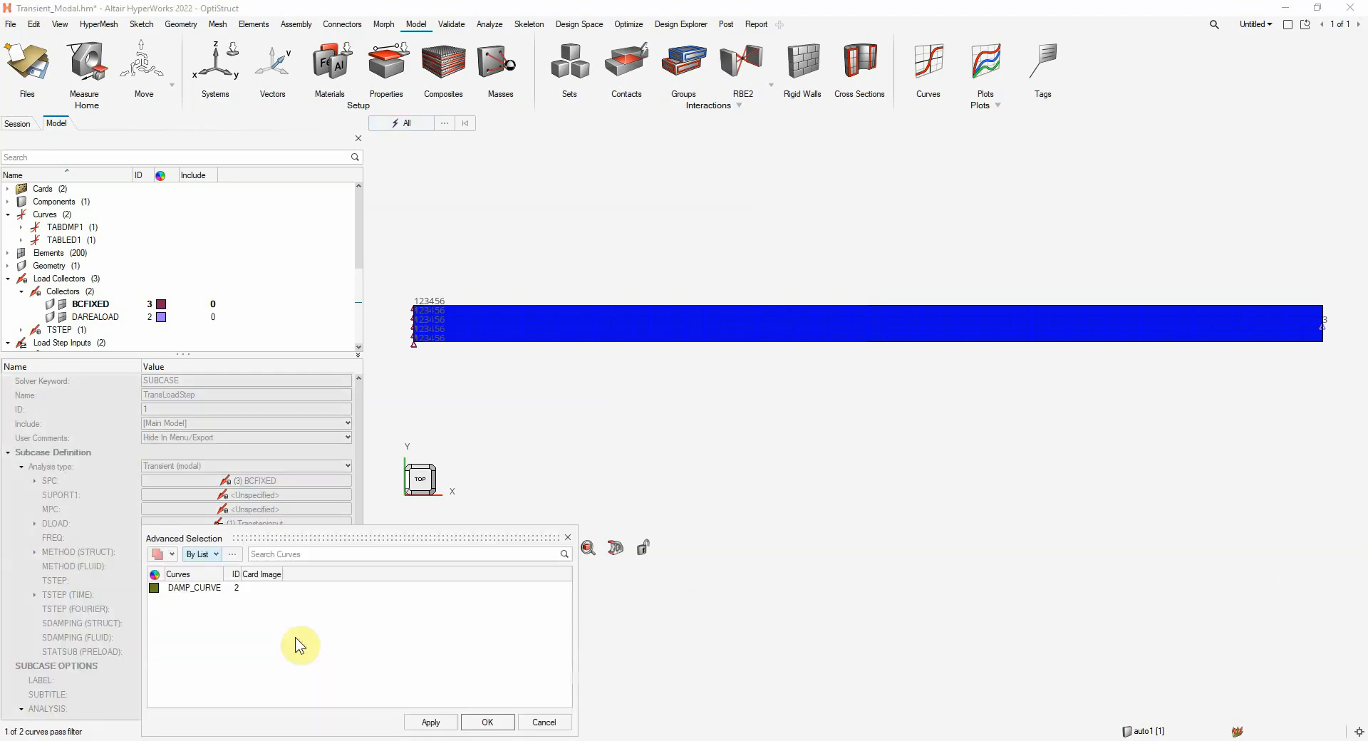
{"action": "left_click", "coordinate": [176, 587]}
{"action": "left_click", "coordinate": [487, 722]}
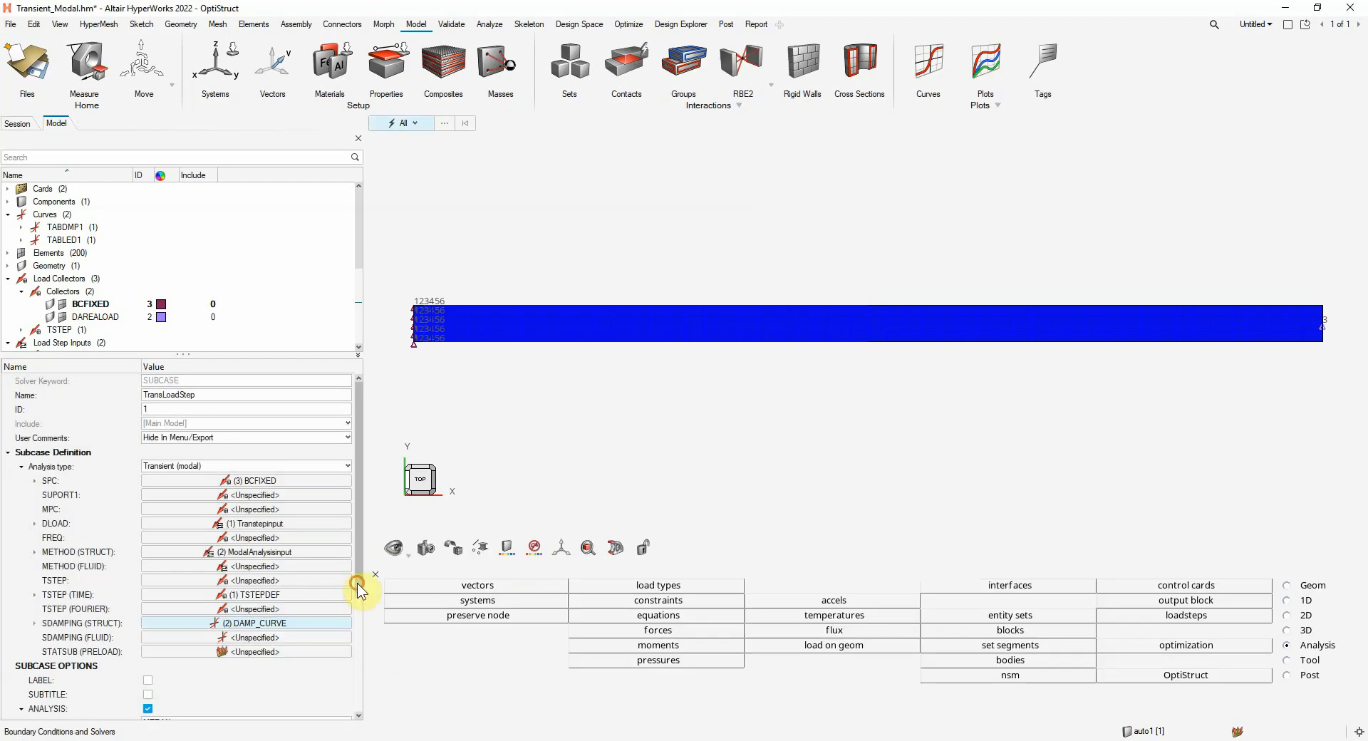
{"action": "left_click", "coordinate": [358, 583]}
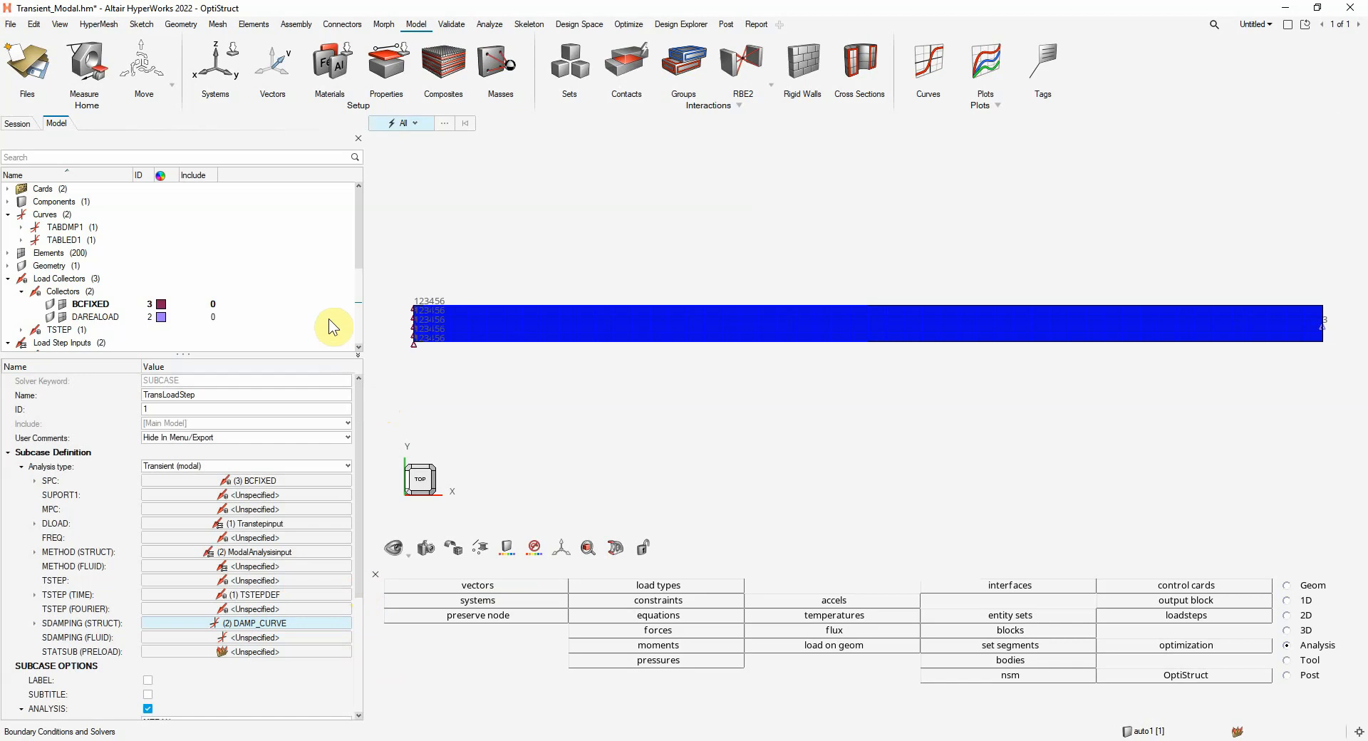
{"action": "left_click_drag", "start_coordinate": [359, 258], "coordinate": [351, 339]}
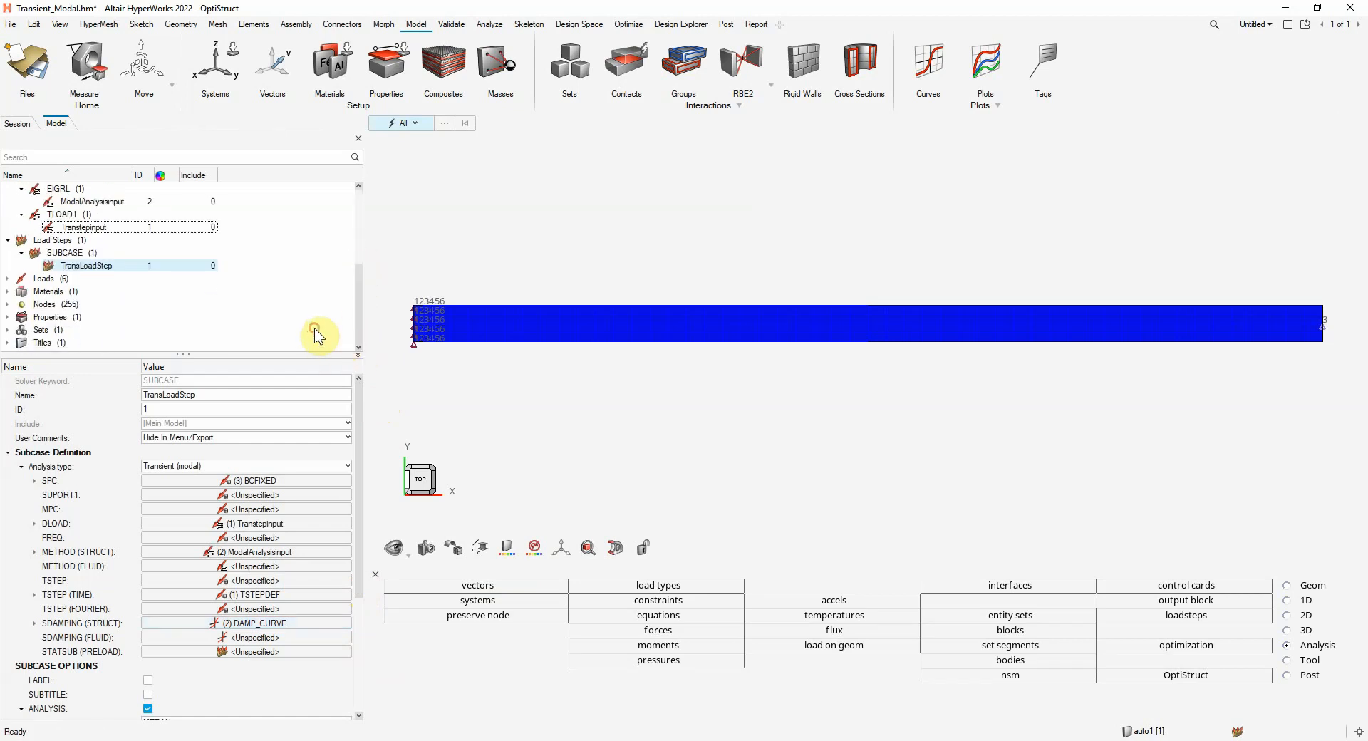
{"action": "left_click", "coordinate": [315, 328]}
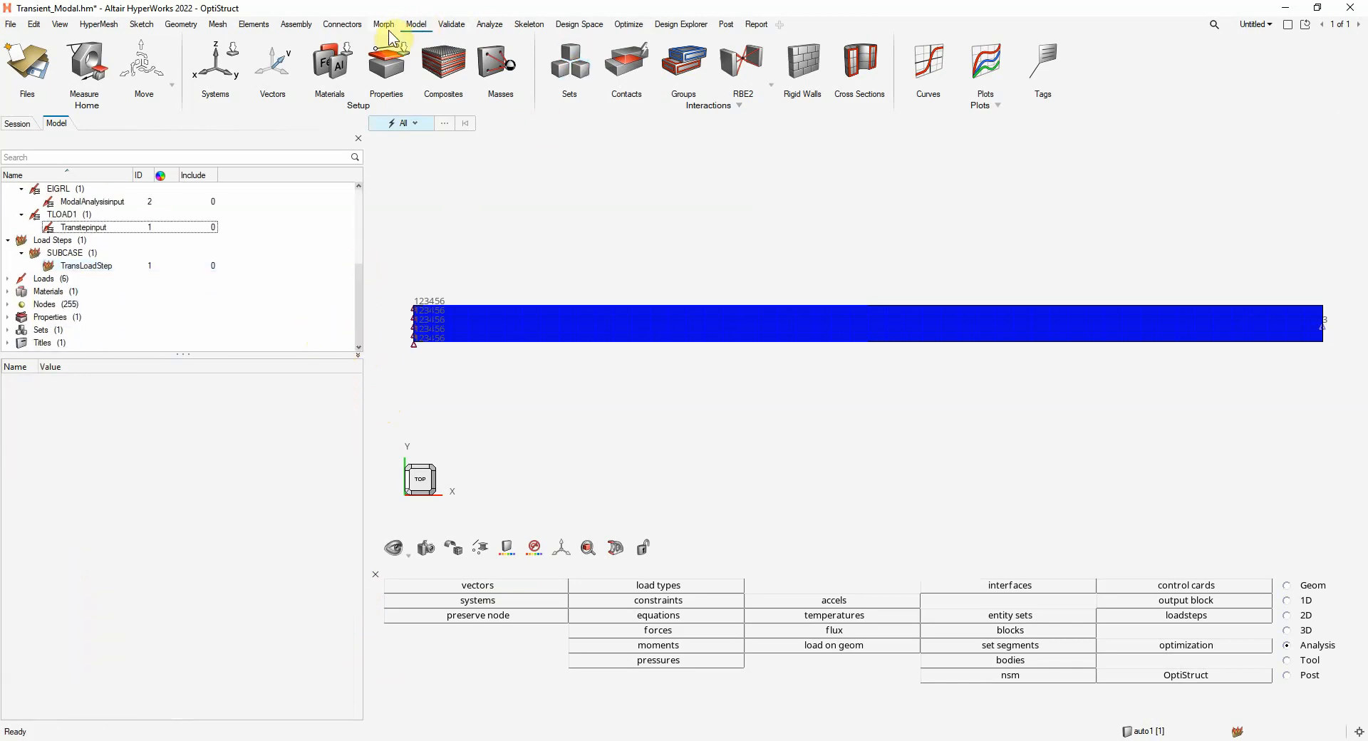
Run Transient_Modal.fem in OptiStruct with the run option set to analysis, and check the solver's message log
{"action": "left_click", "coordinate": [489, 25]}
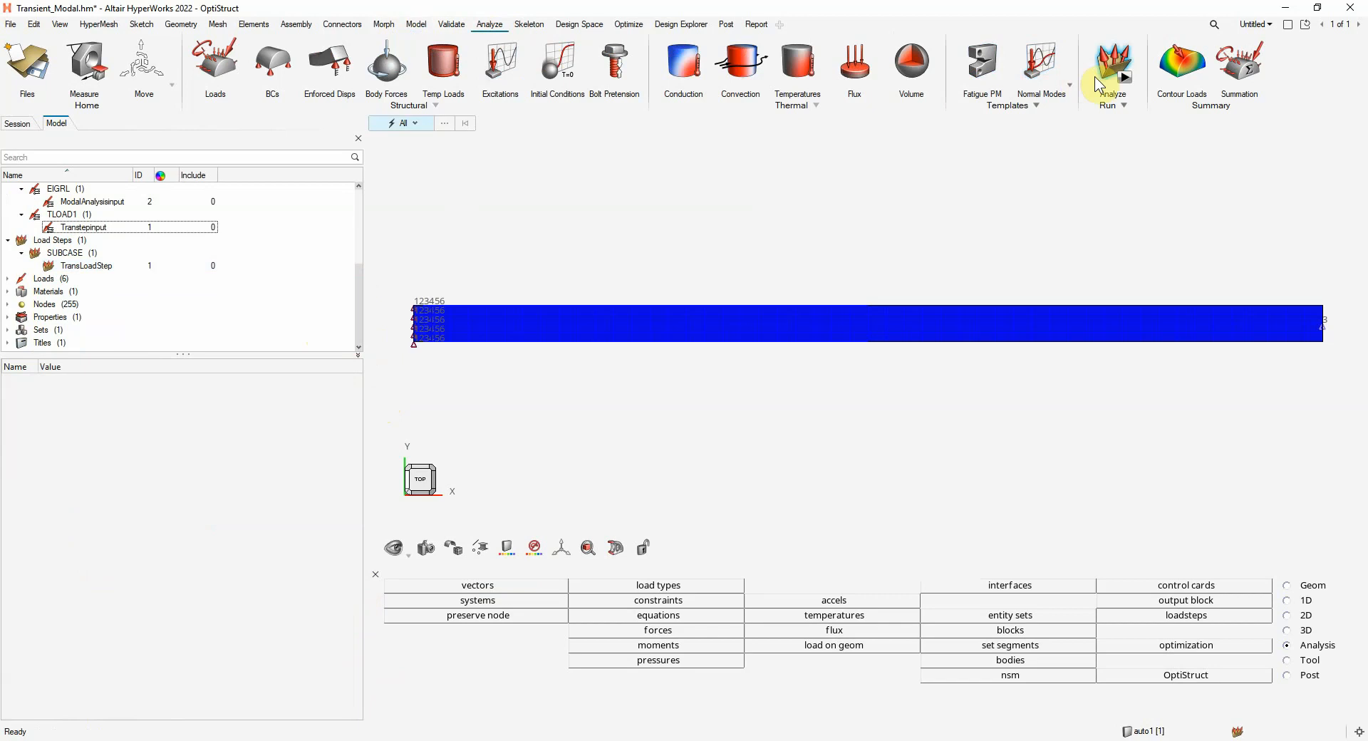
{"action": "left_click", "coordinate": [1125, 84]}
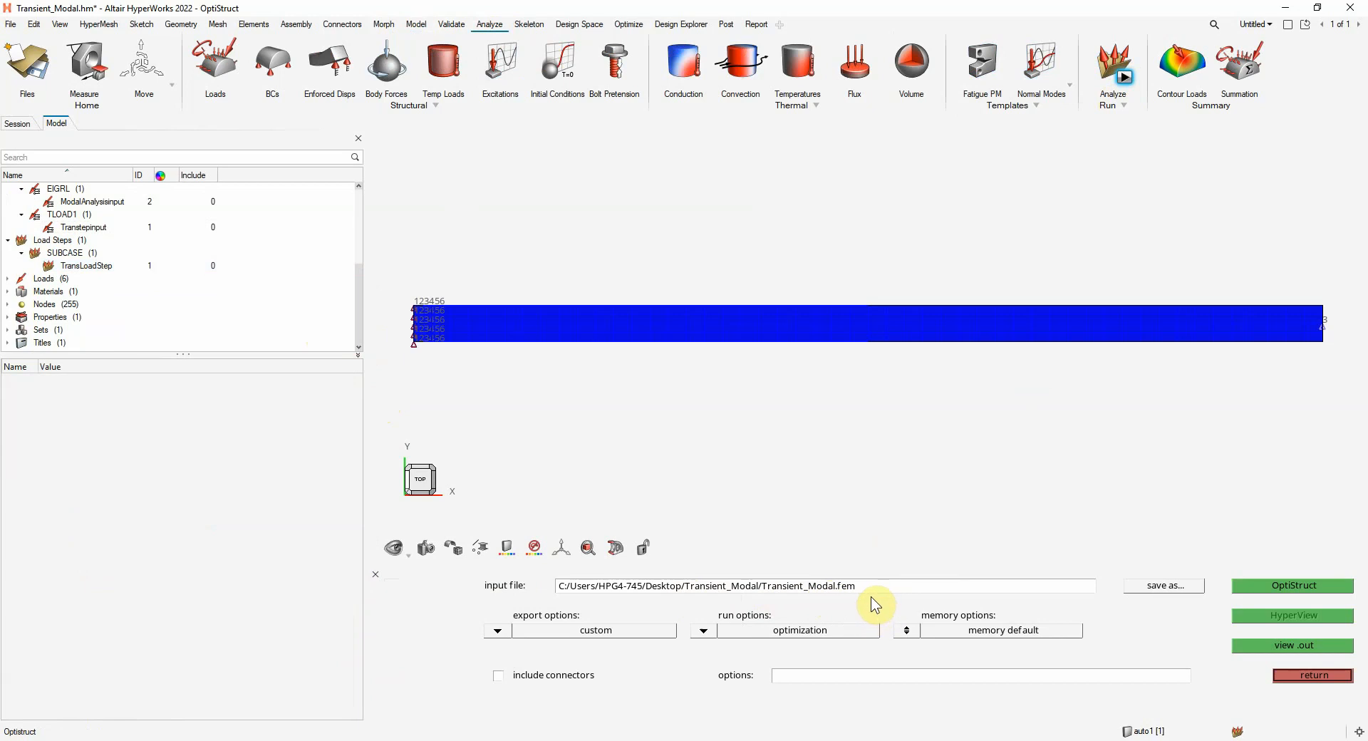
{"action": "left_click", "coordinate": [705, 631]}
{"action": "left_click", "coordinate": [609, 630]}
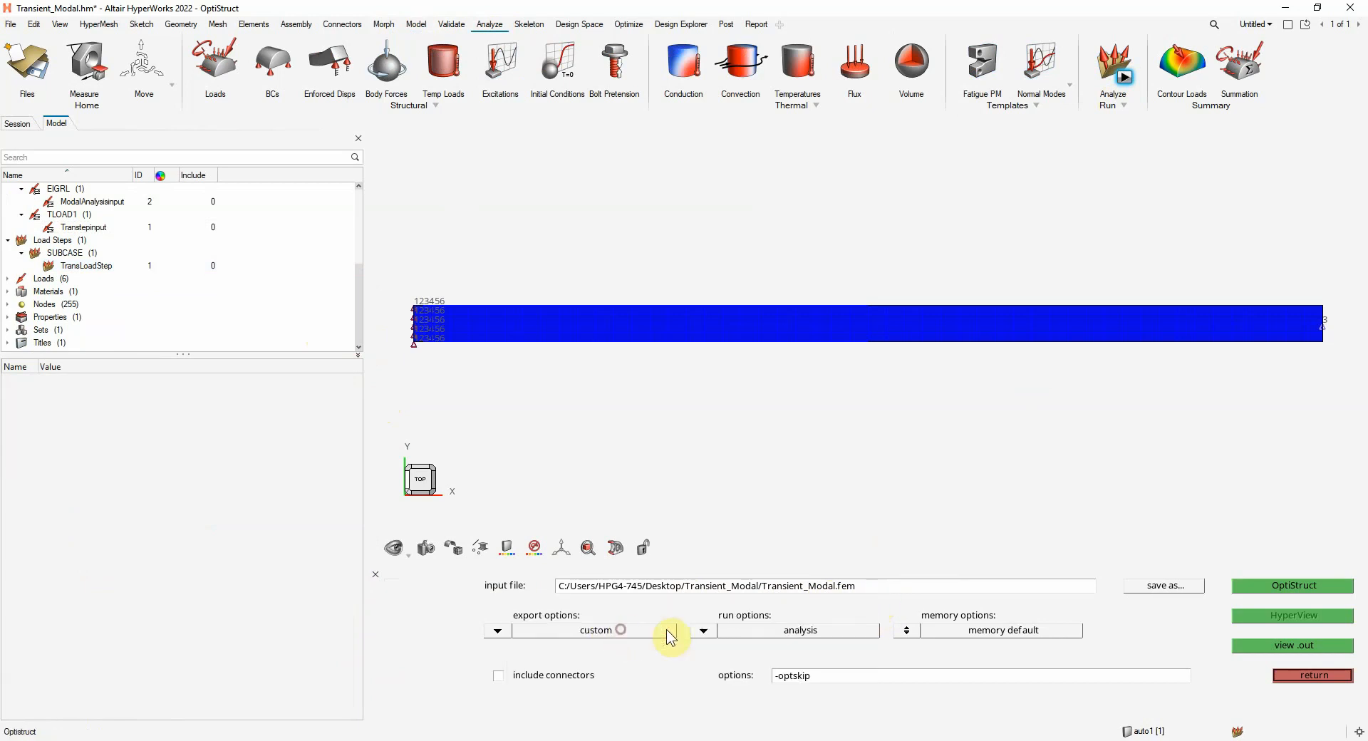
{"action": "left_click", "coordinate": [1306, 584]}
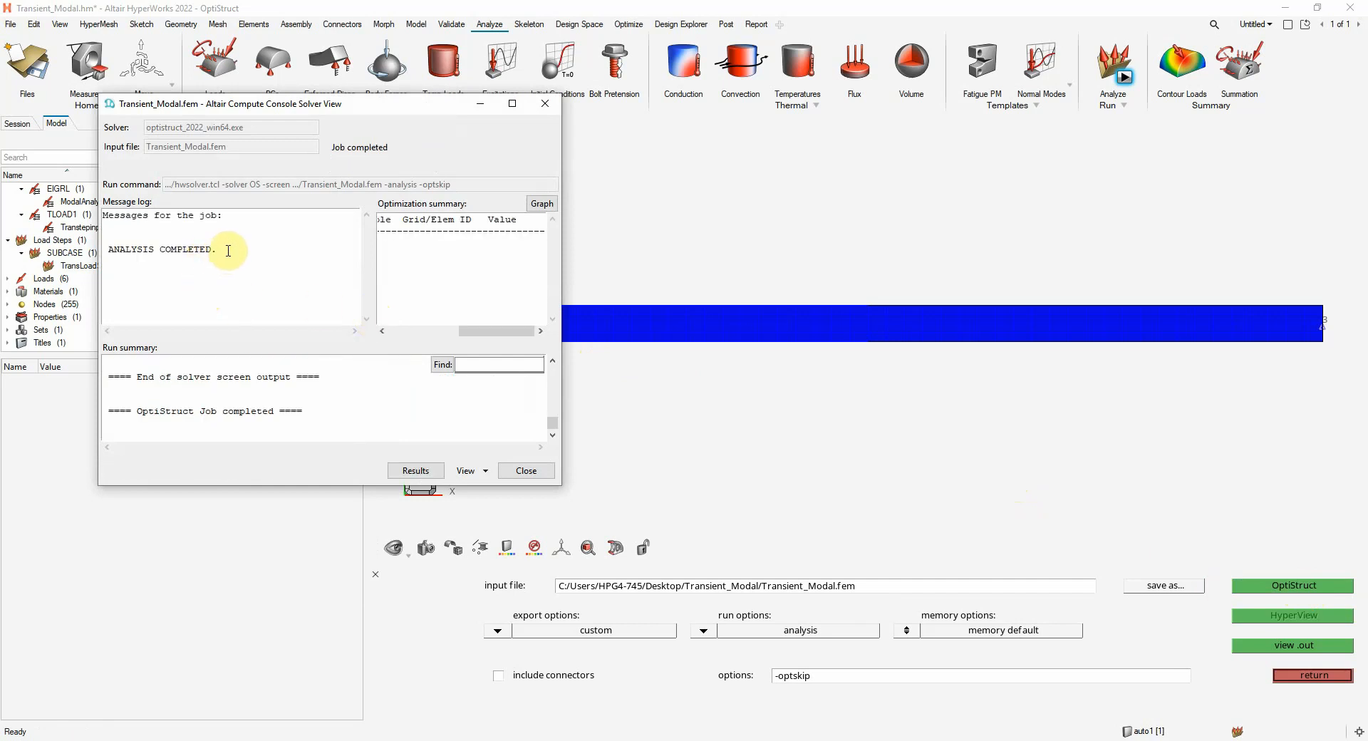
{"action": "left_click_drag", "start_coordinate": [228, 251], "coordinate": [107, 251]}
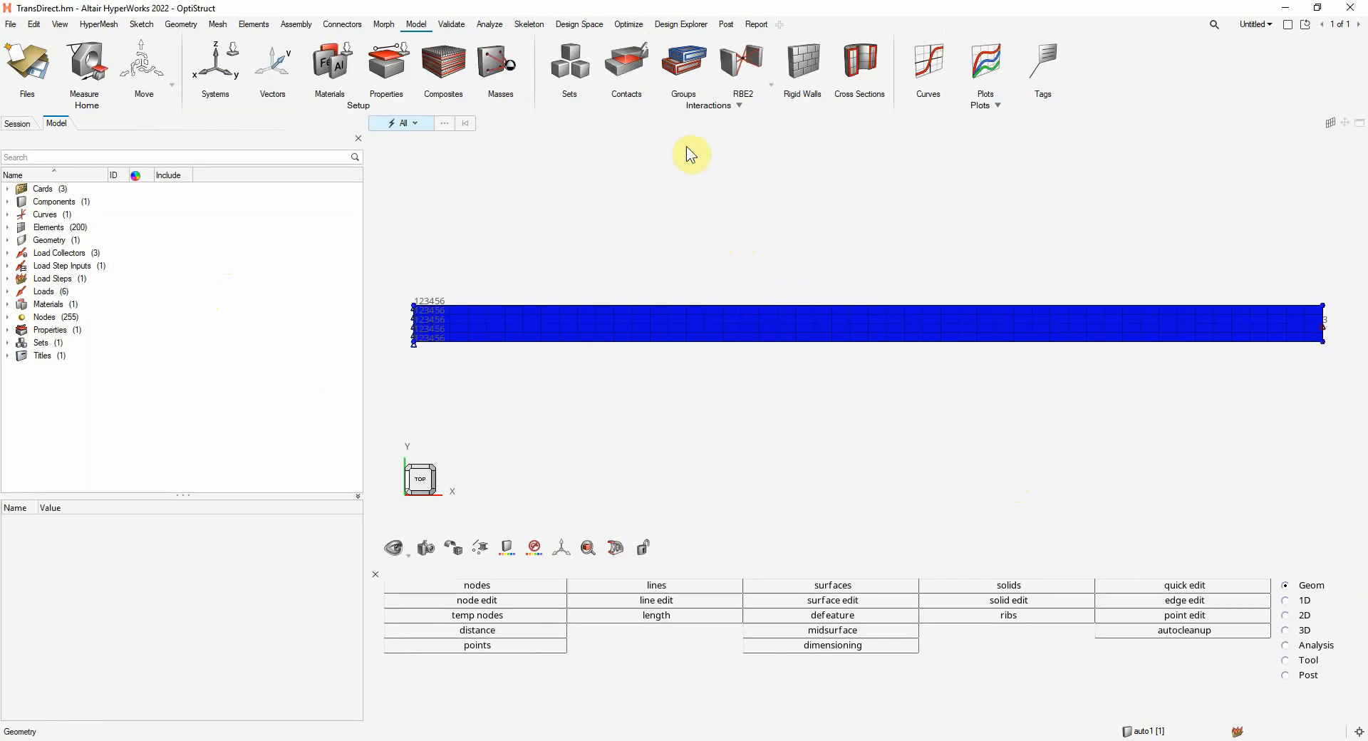
Split the page into two side-by-side windows and make the empty second window an active HyperView window
{"action": "left_click", "coordinate": [1291, 32]}
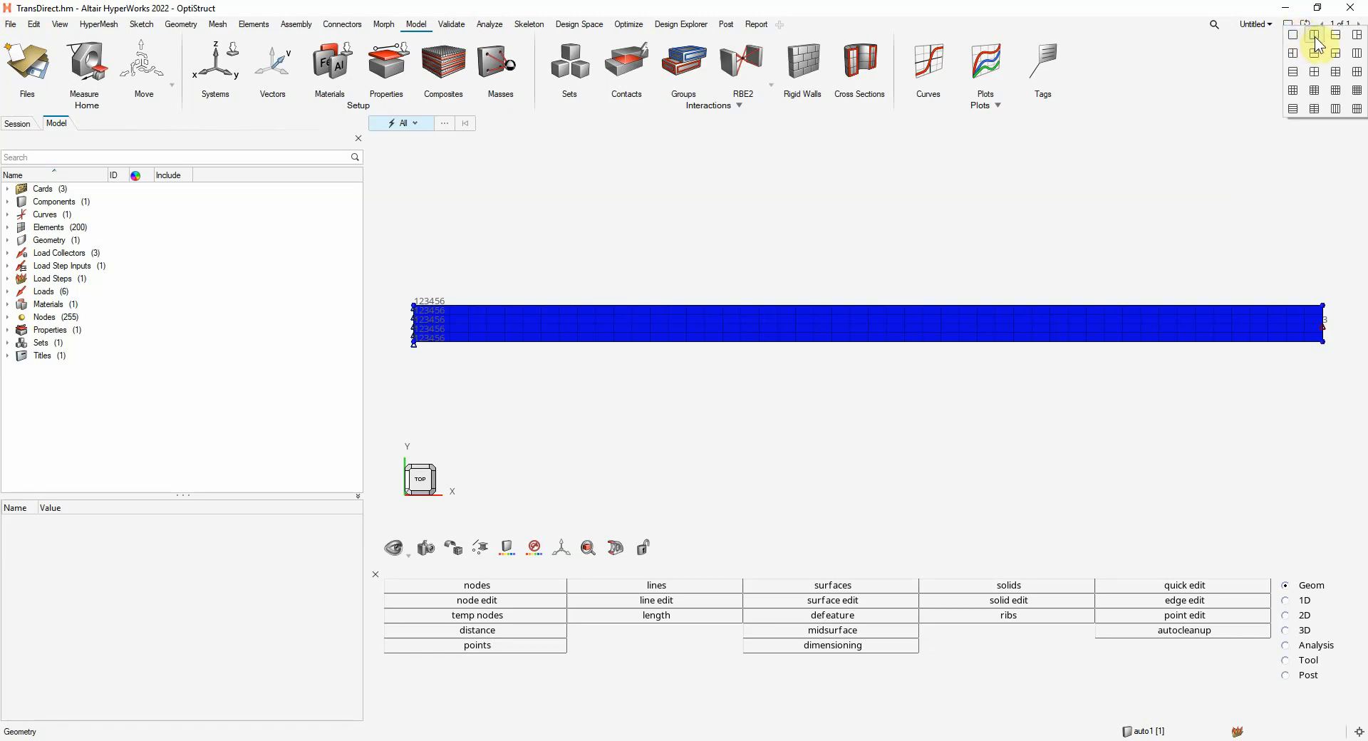
{"action": "left_click", "coordinate": [1316, 37]}
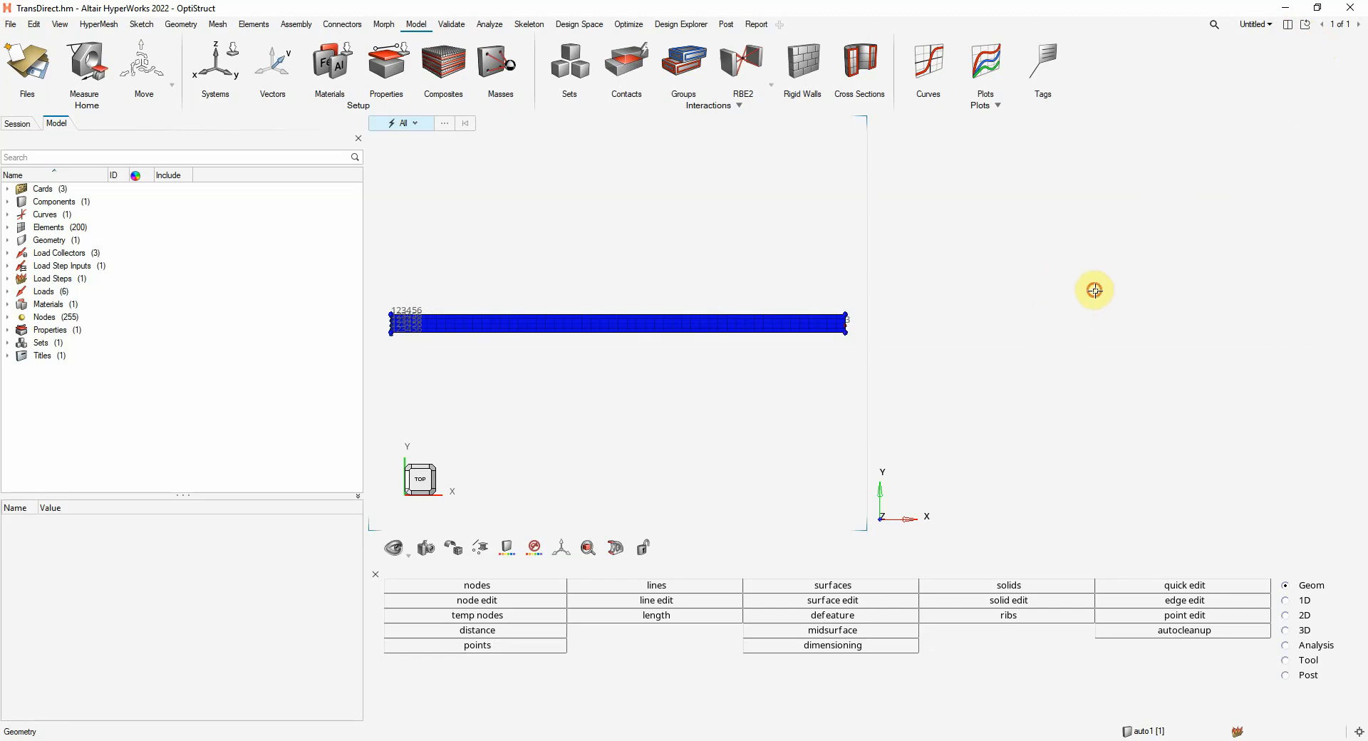
{"action": "left_click", "coordinate": [1095, 291]}
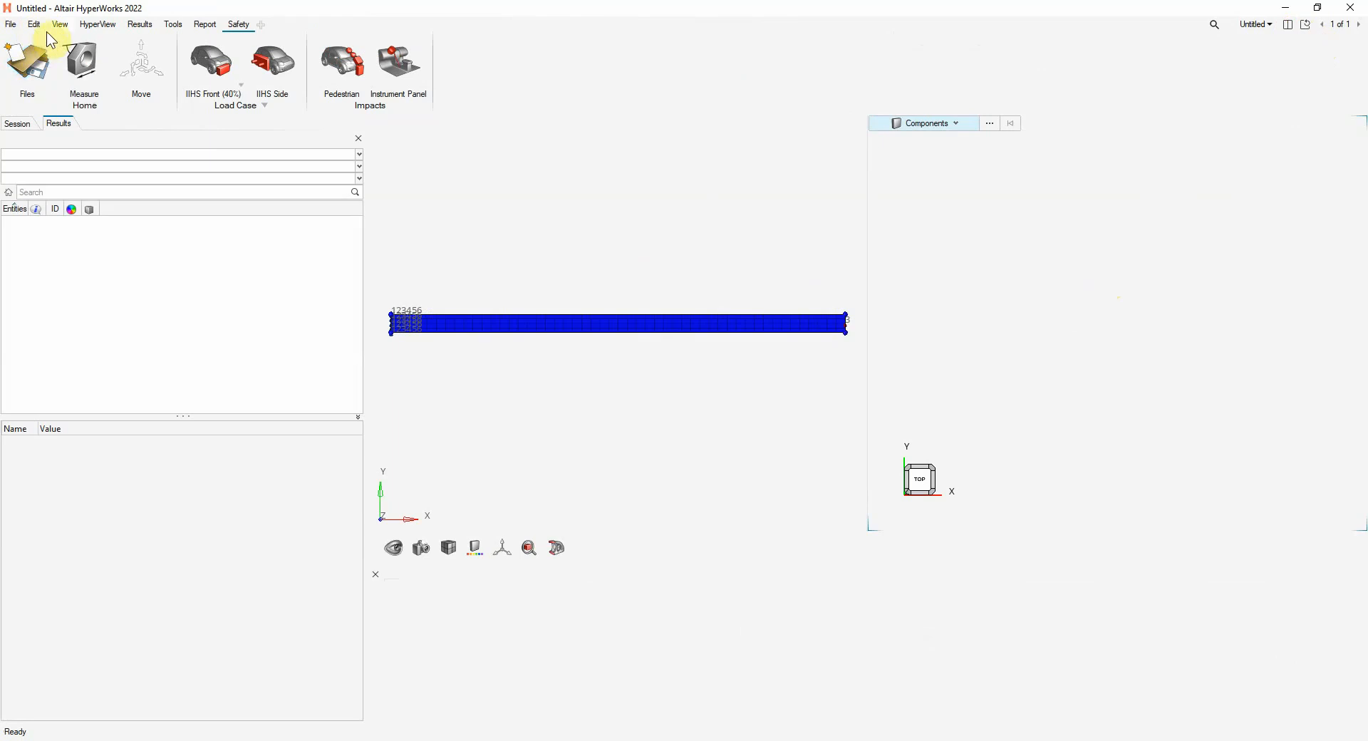
{"action": "left_click", "coordinate": [98, 26]}
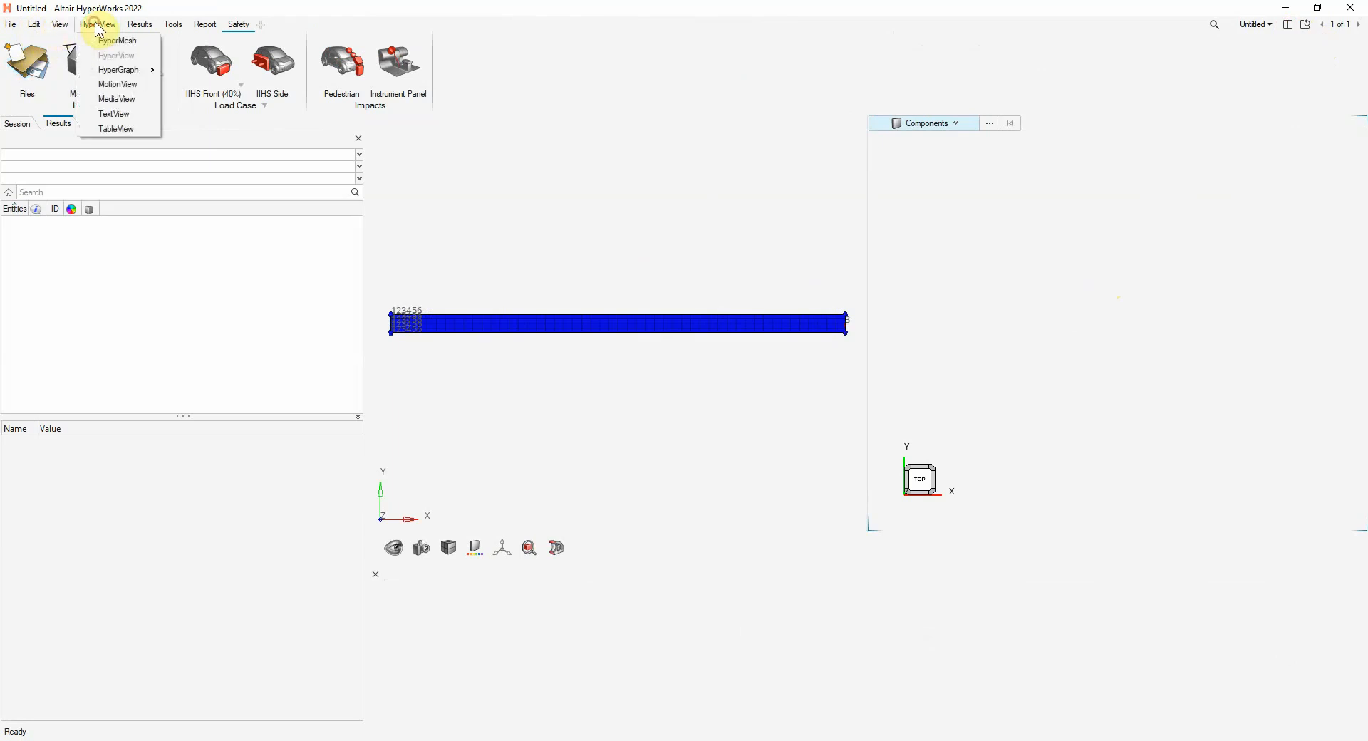
Load TransDirect.h3d from the TransientDirect folder as both model and results in the HyperView window
{"action": "left_click", "coordinate": [137, 24]}
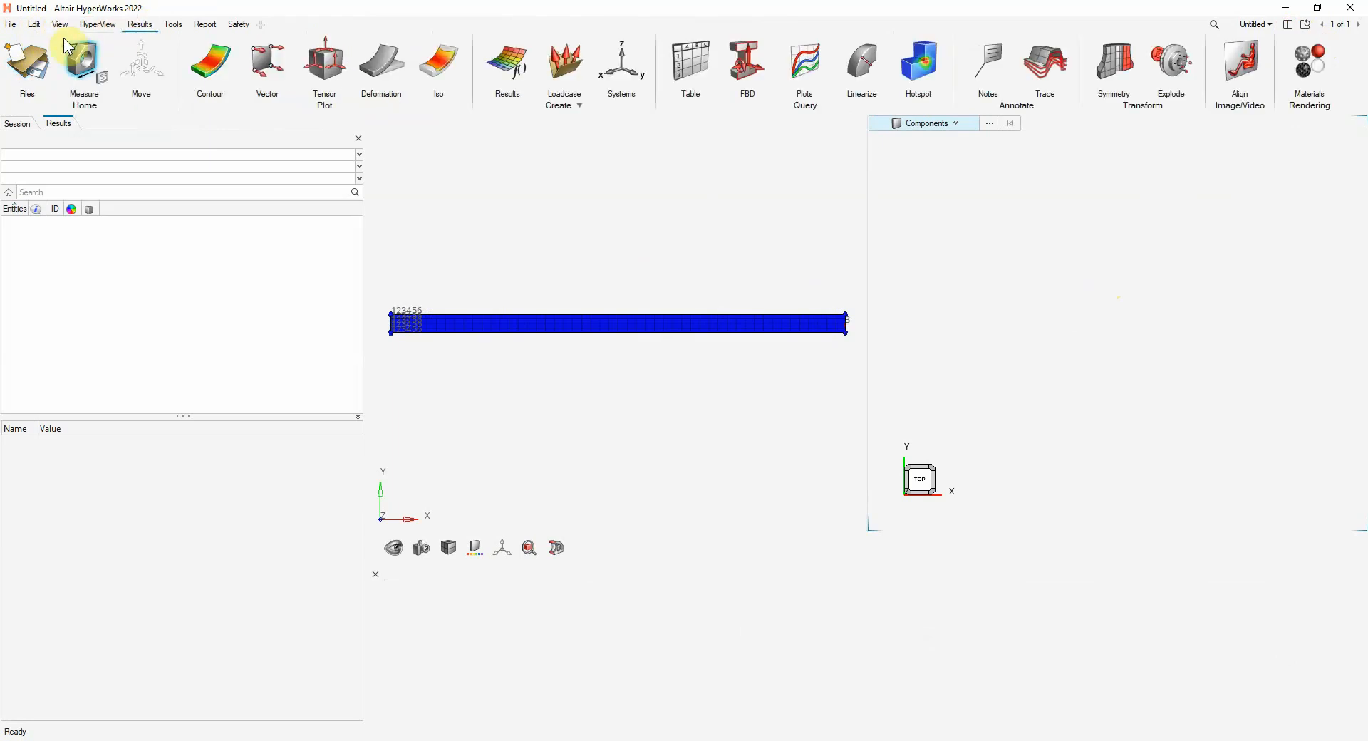
{"action": "left_click", "coordinate": [39, 64]}
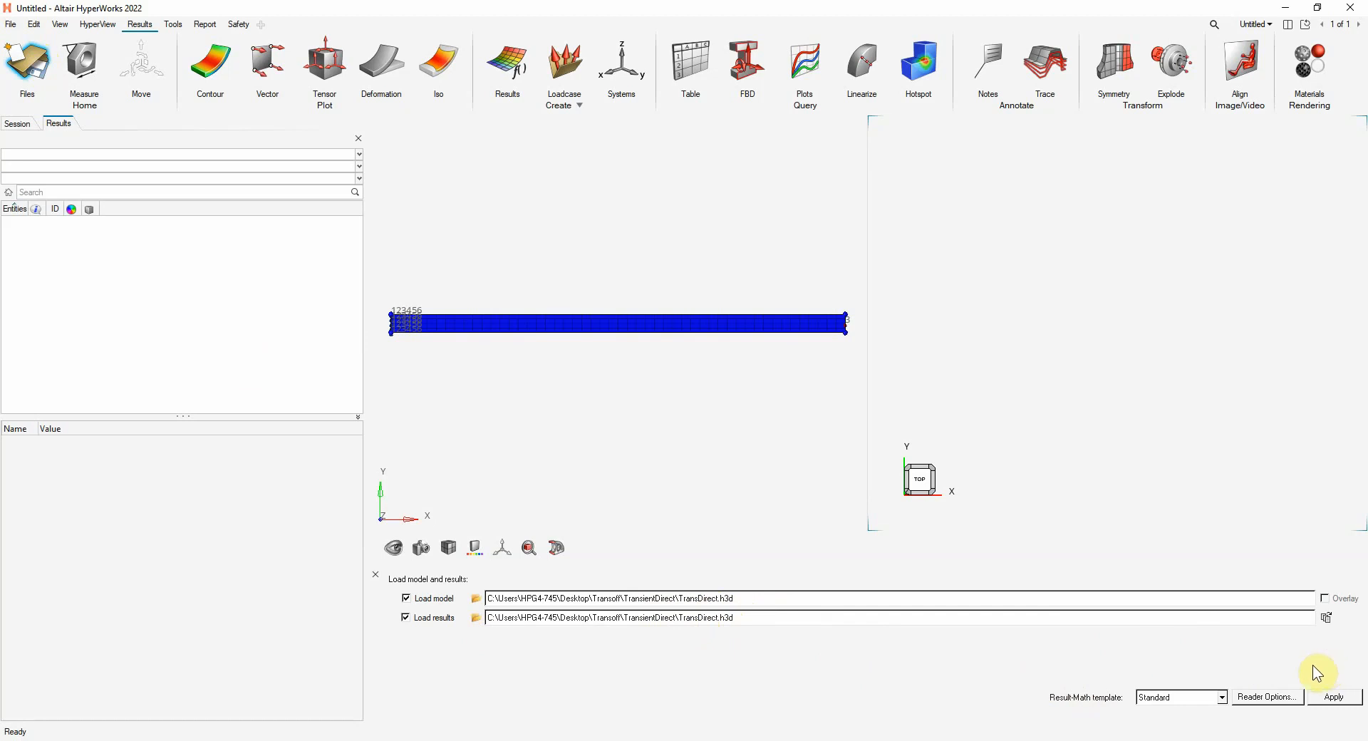
{"action": "left_click", "coordinate": [1341, 700]}
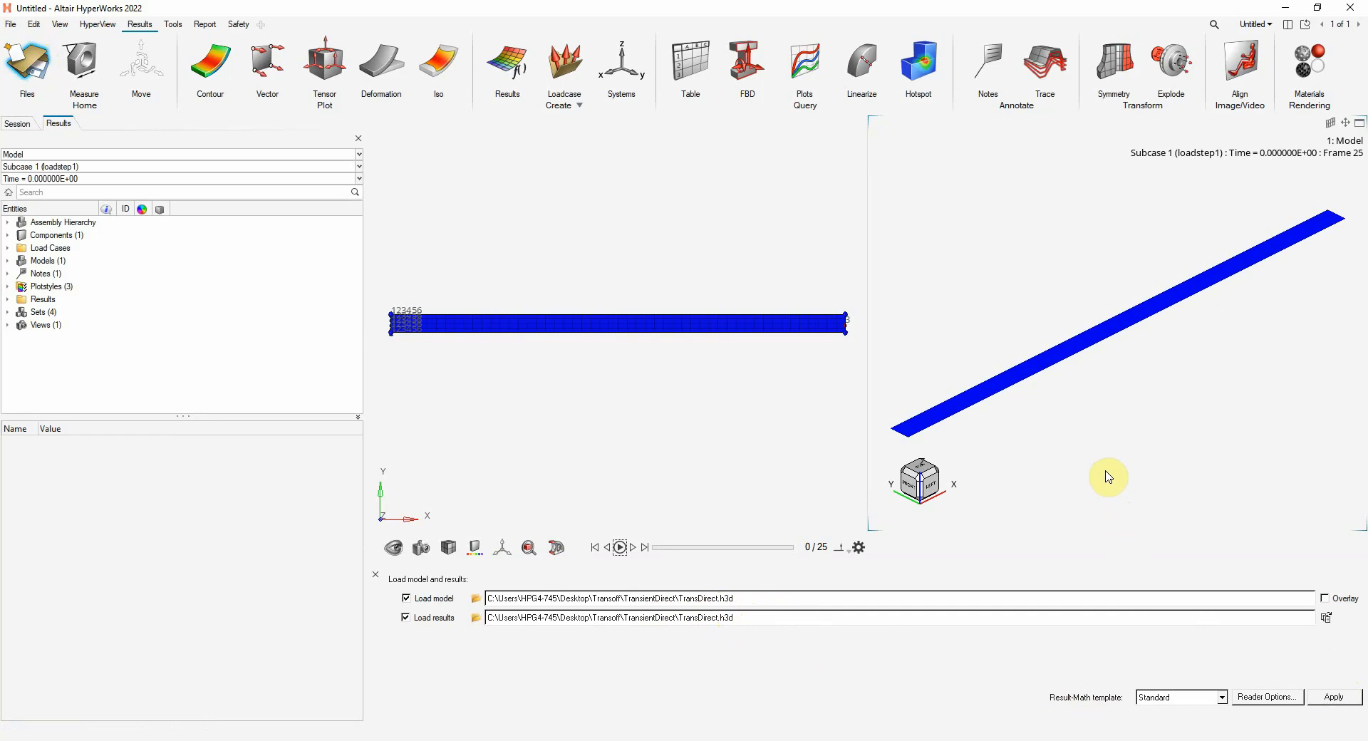
Contour the displacement magnitude on the strip, resolved in the analysis system
{"action": "left_click", "coordinate": [210, 64]}
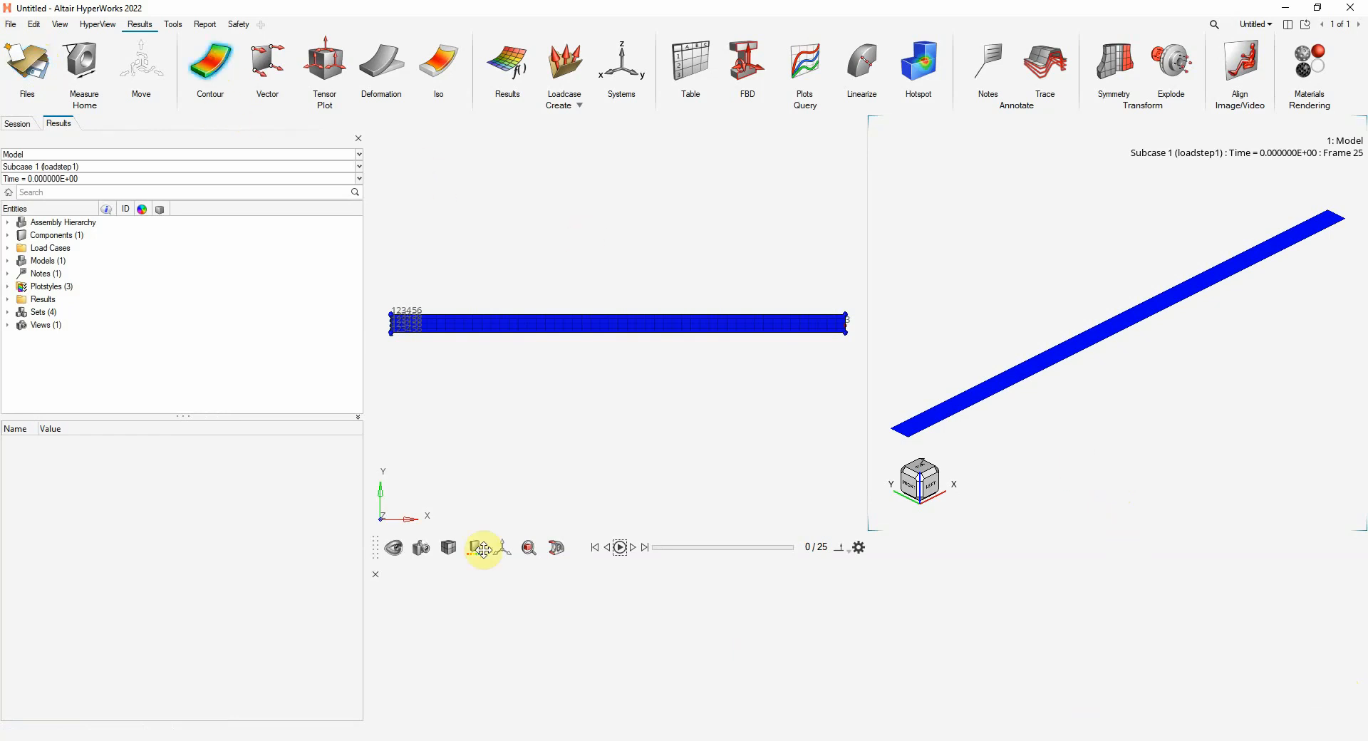
{"action": "left_click", "coordinate": [789, 710]}
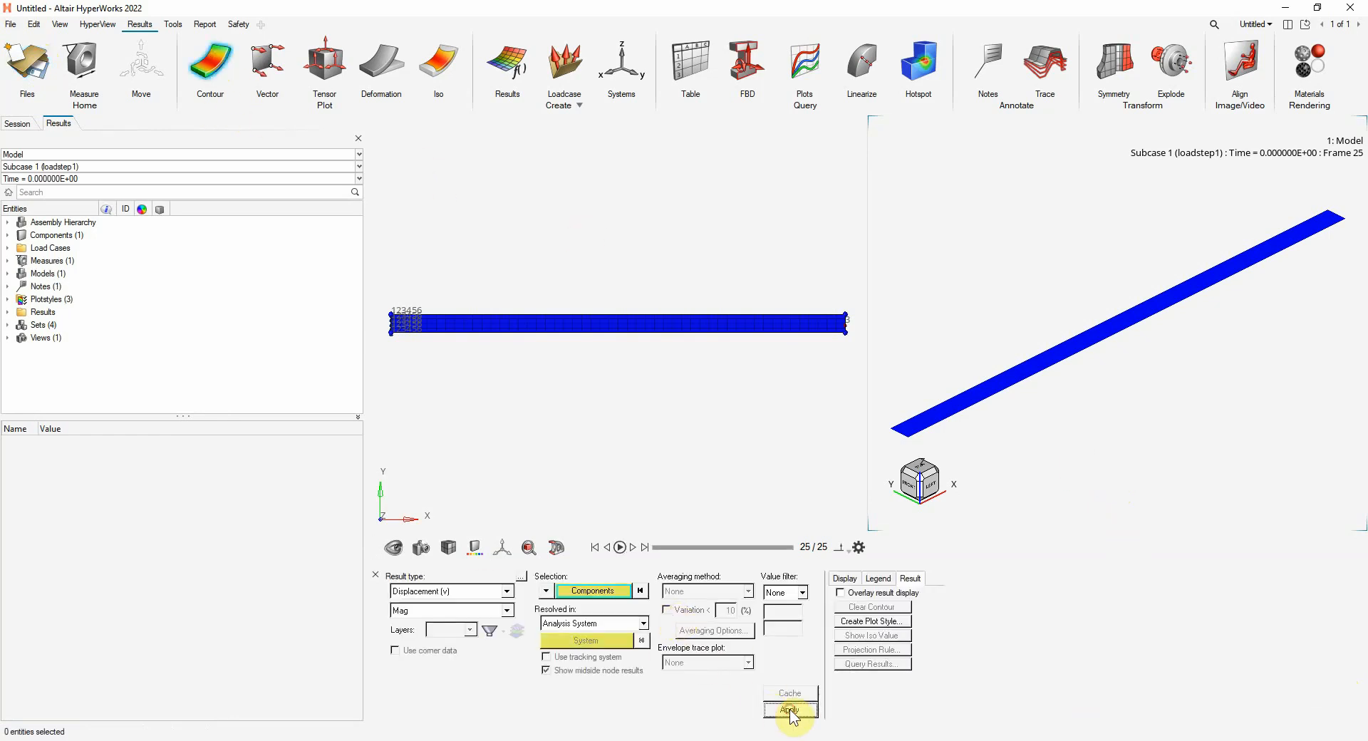
Set the animation type to transient, play the displacement results, and stop the animation at about 8.73 s
{"action": "left_click", "coordinate": [848, 551]}
{"action": "left_click", "coordinate": [837, 487]}
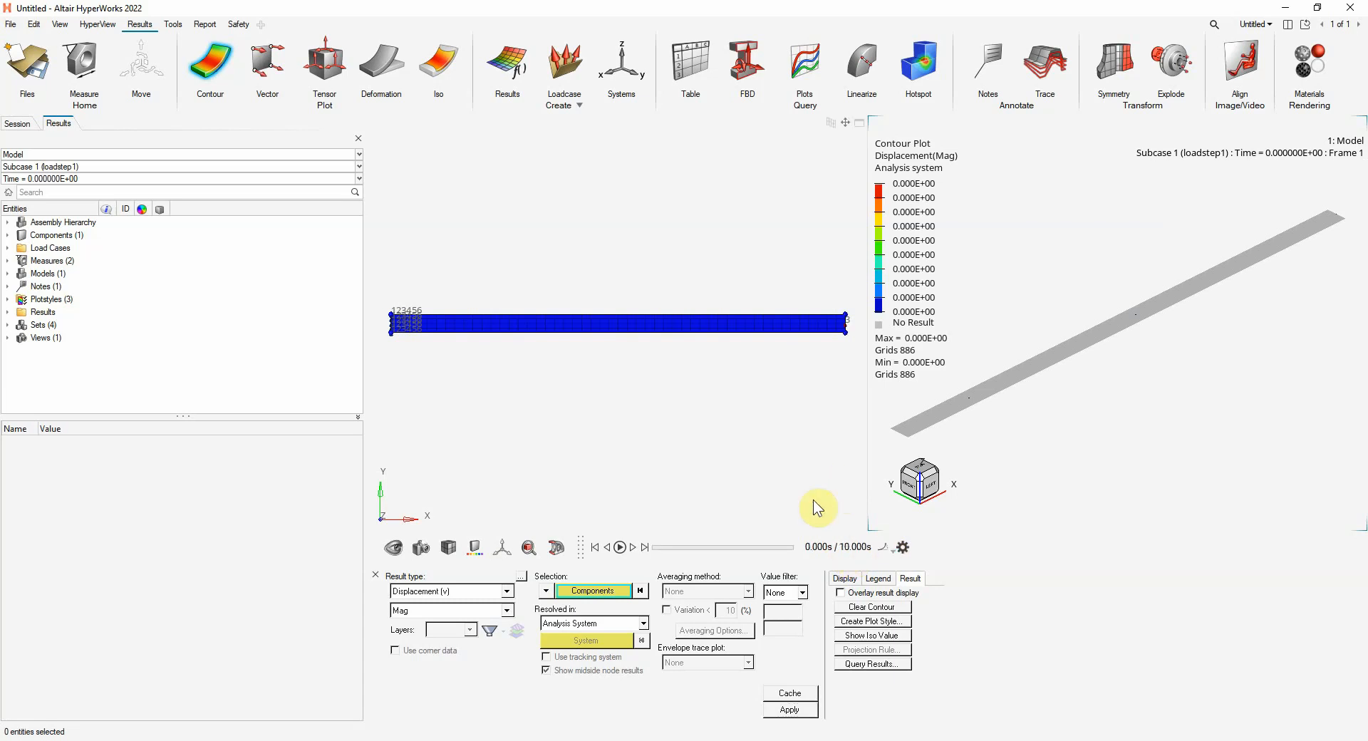
{"action": "left_click", "coordinate": [620, 547]}
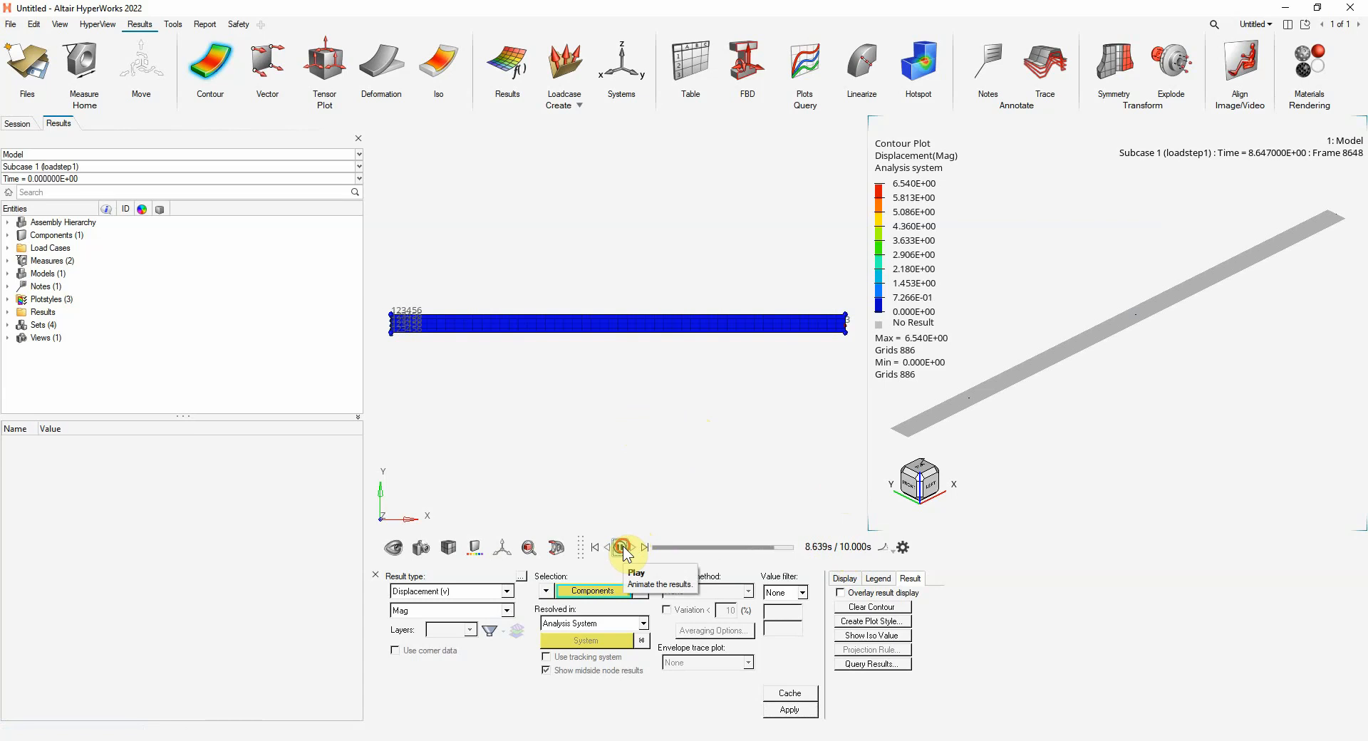
{"action": "left_click", "coordinate": [621, 548]}
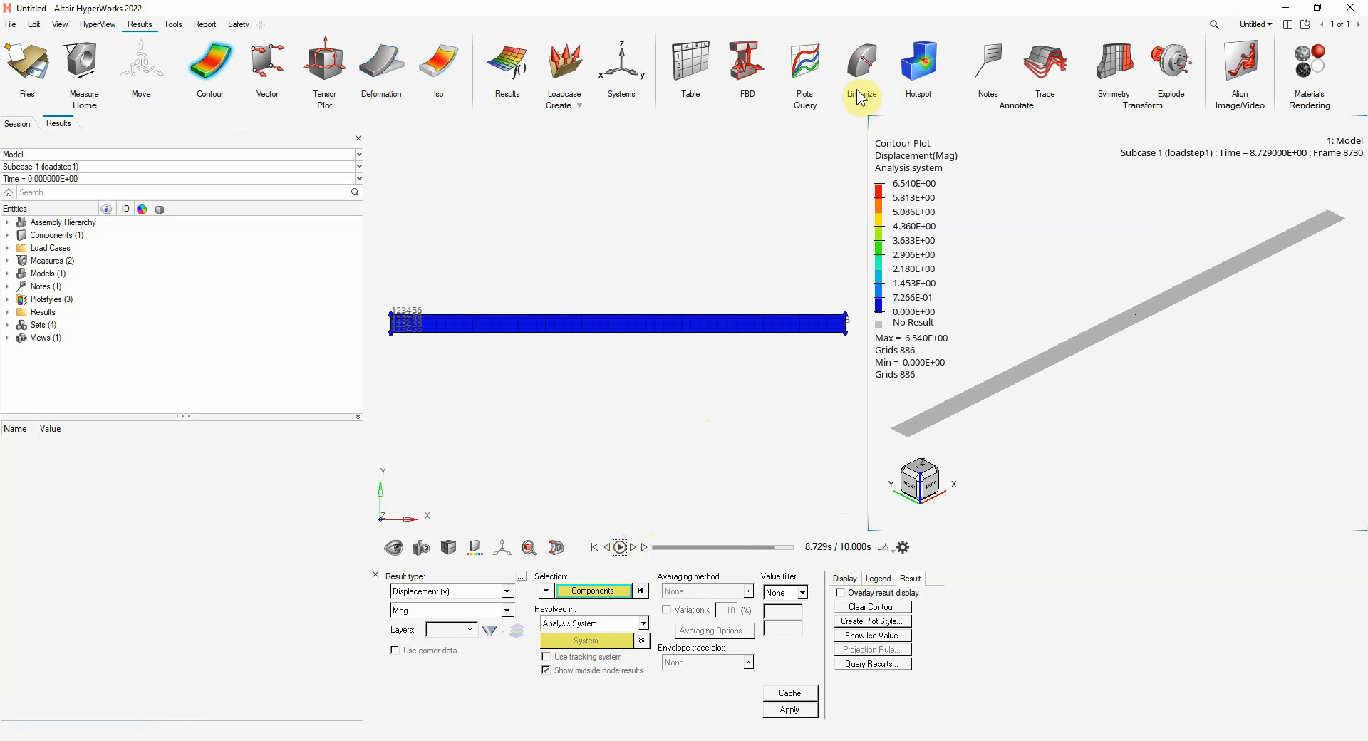
Plot the Z displacement for Subcase 1 (loadstep1) at the strip's three output nodes, using the New window layout
{"action": "left_click", "coordinate": [805, 66]}
{"action": "left_click", "coordinate": [536, 543]}
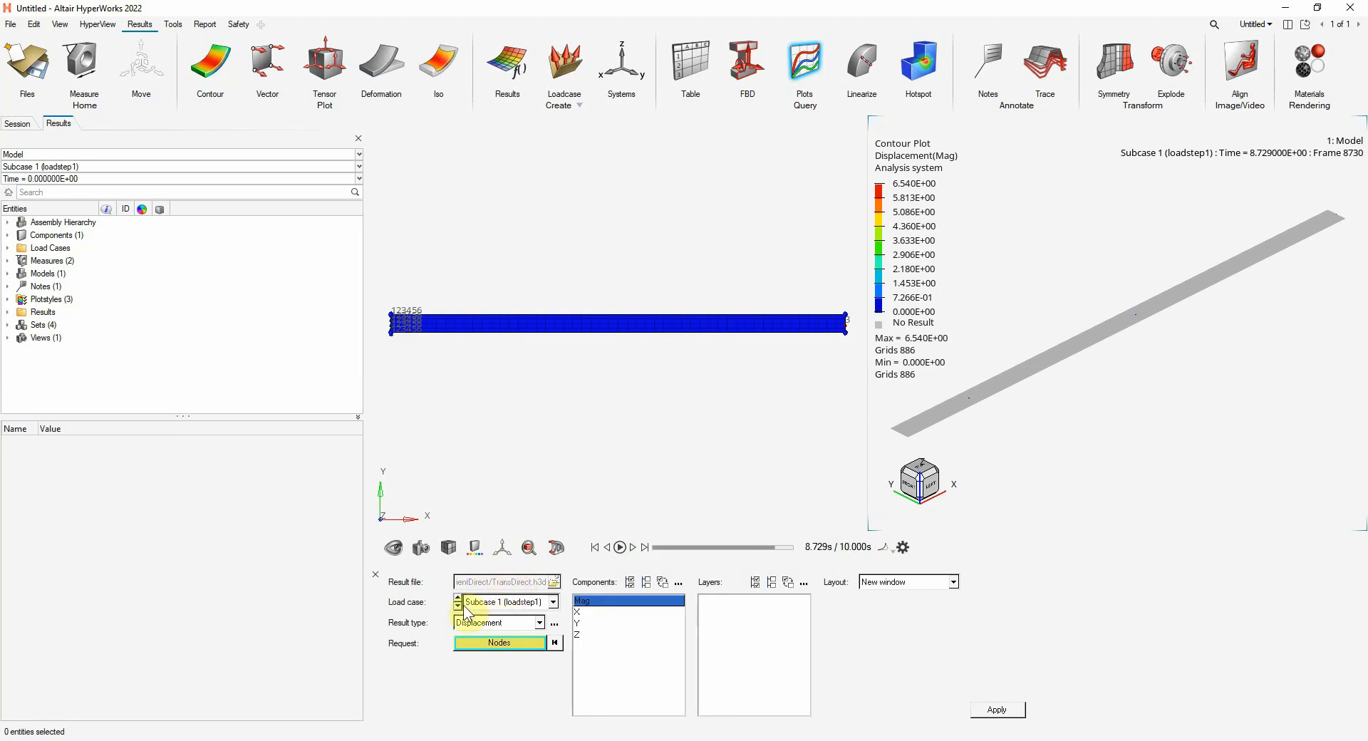
{"action": "left_click", "coordinate": [484, 642]}
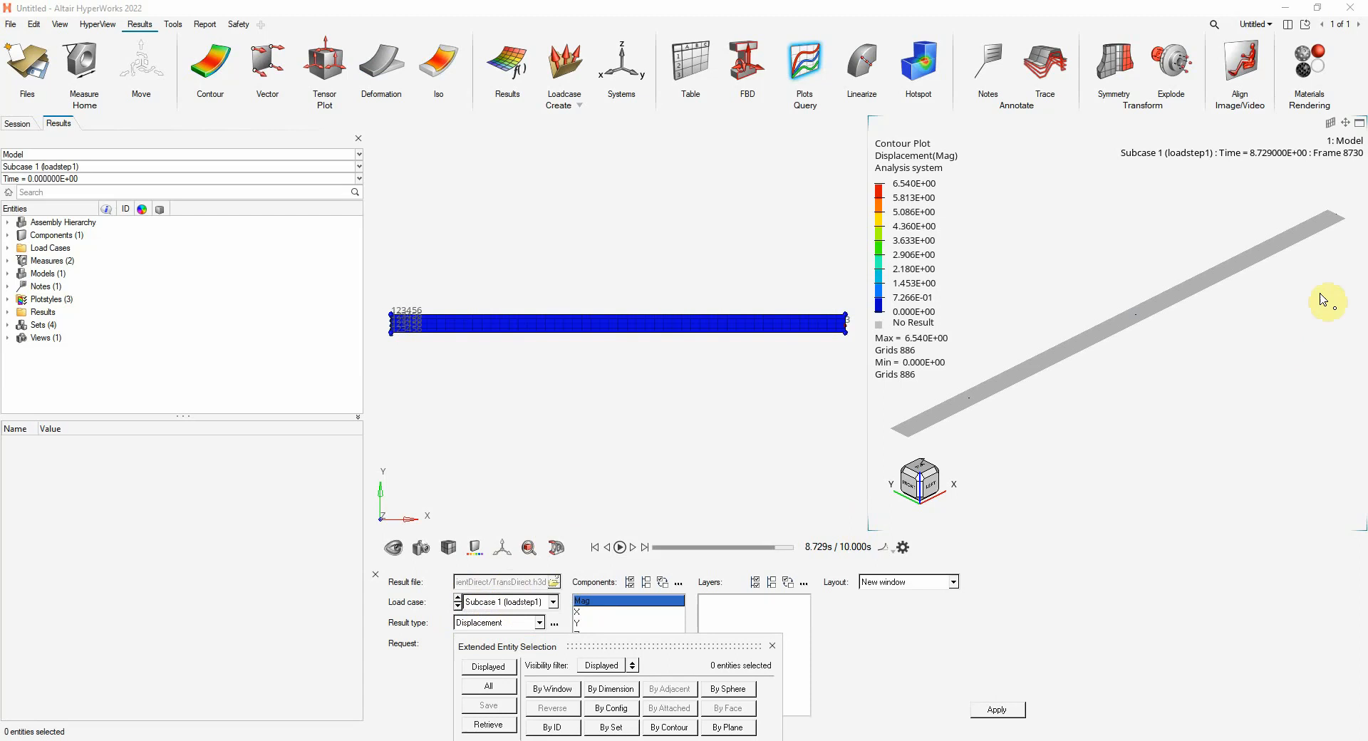
{"action": "left_click", "coordinate": [1337, 215]}
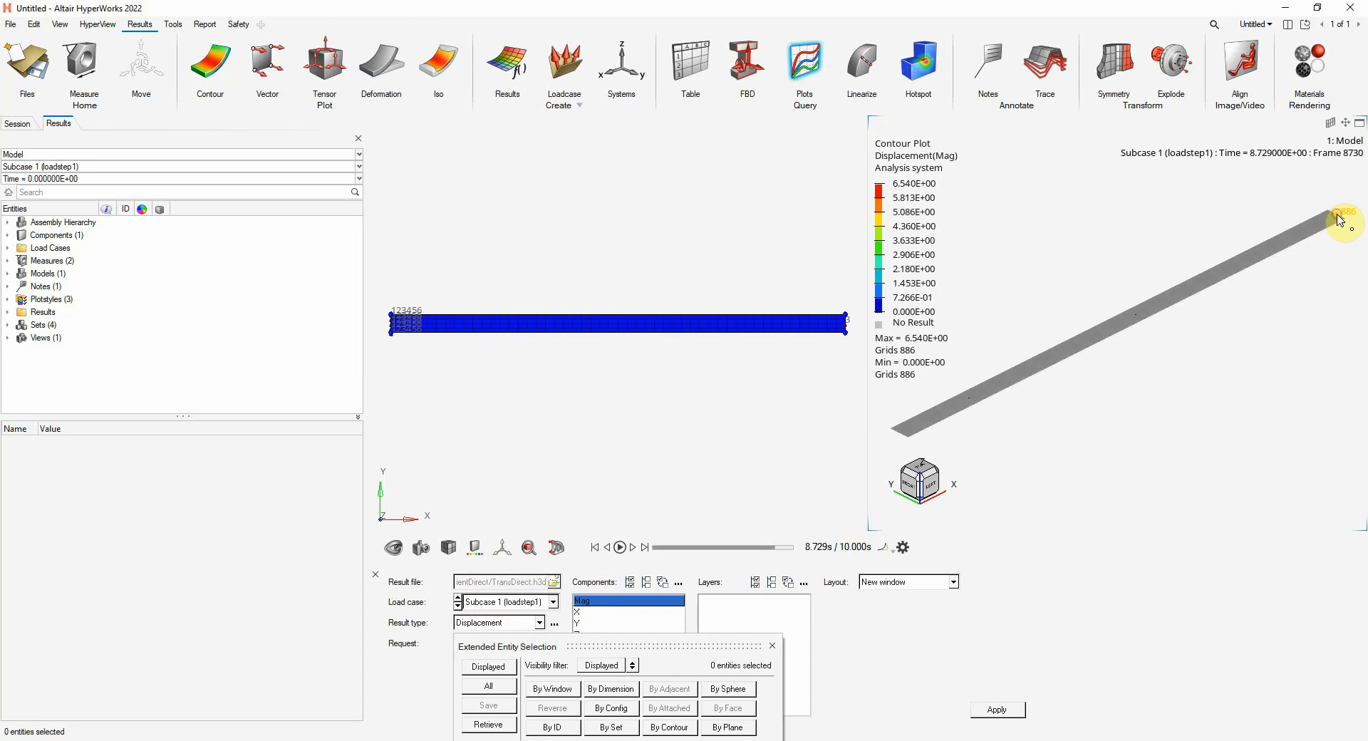
{"action": "left_click", "coordinate": [1137, 315]}
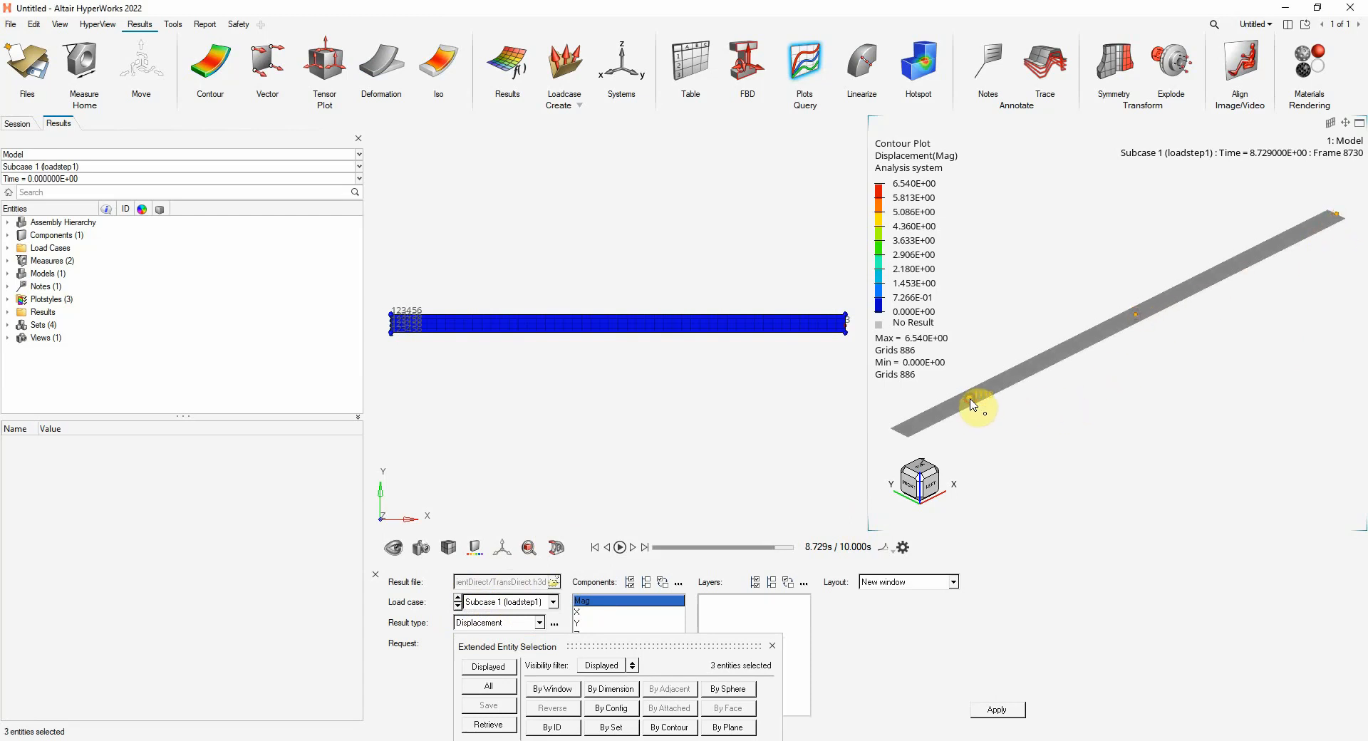
{"action": "left_click", "coordinate": [774, 646]}
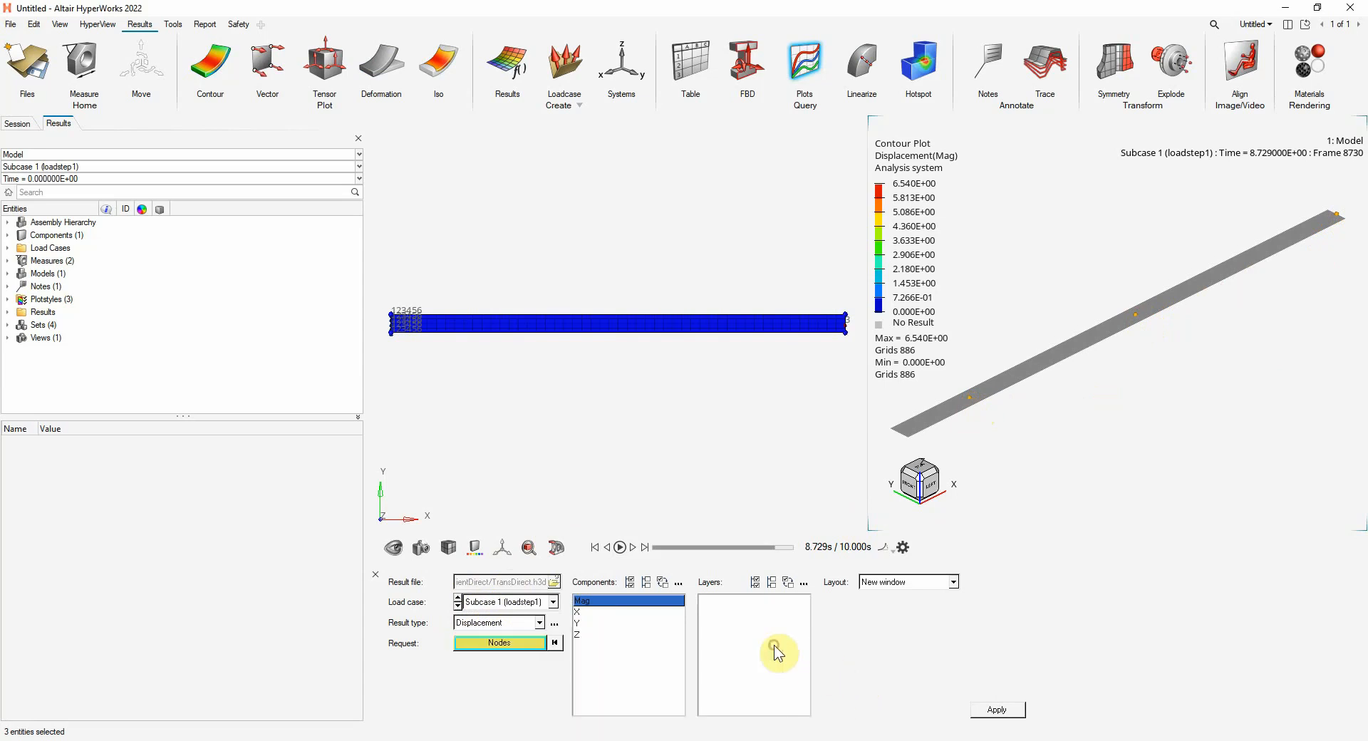
{"action": "left_click", "coordinate": [579, 636]}
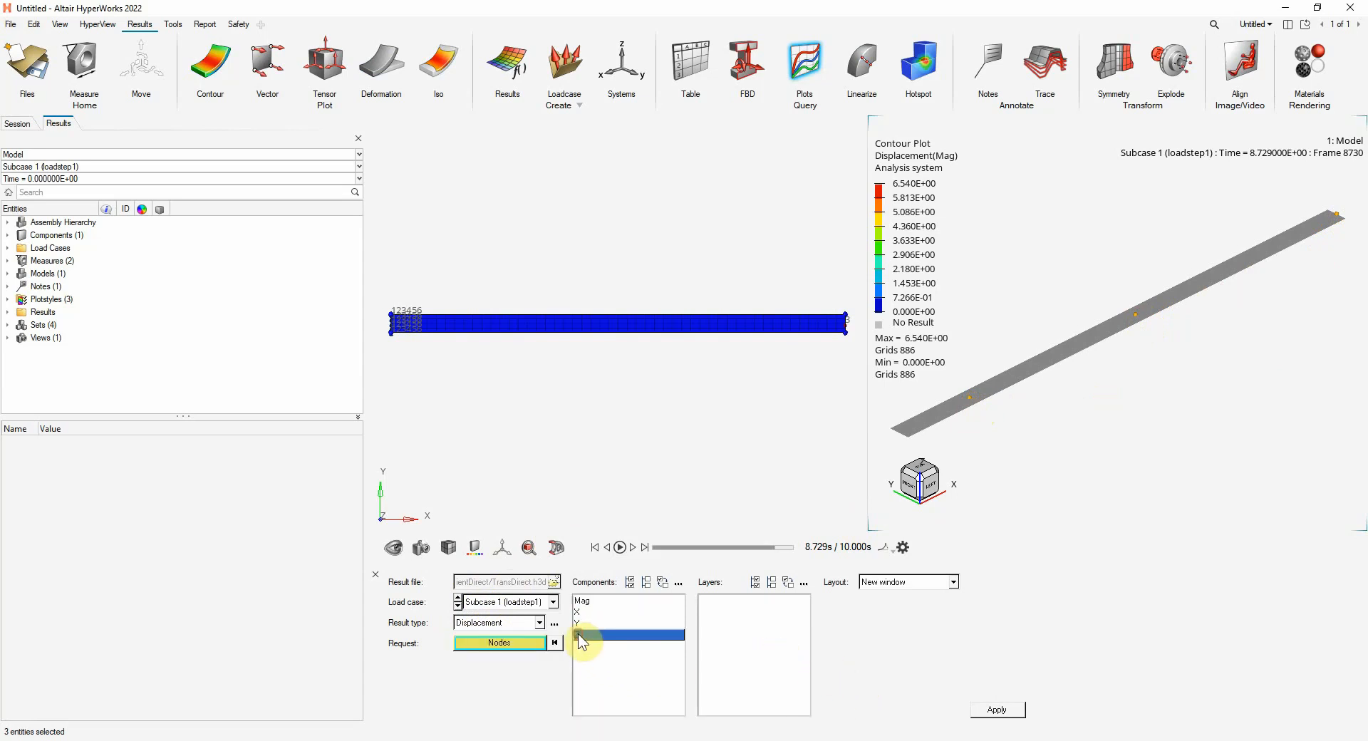
{"action": "left_click", "coordinate": [995, 711]}
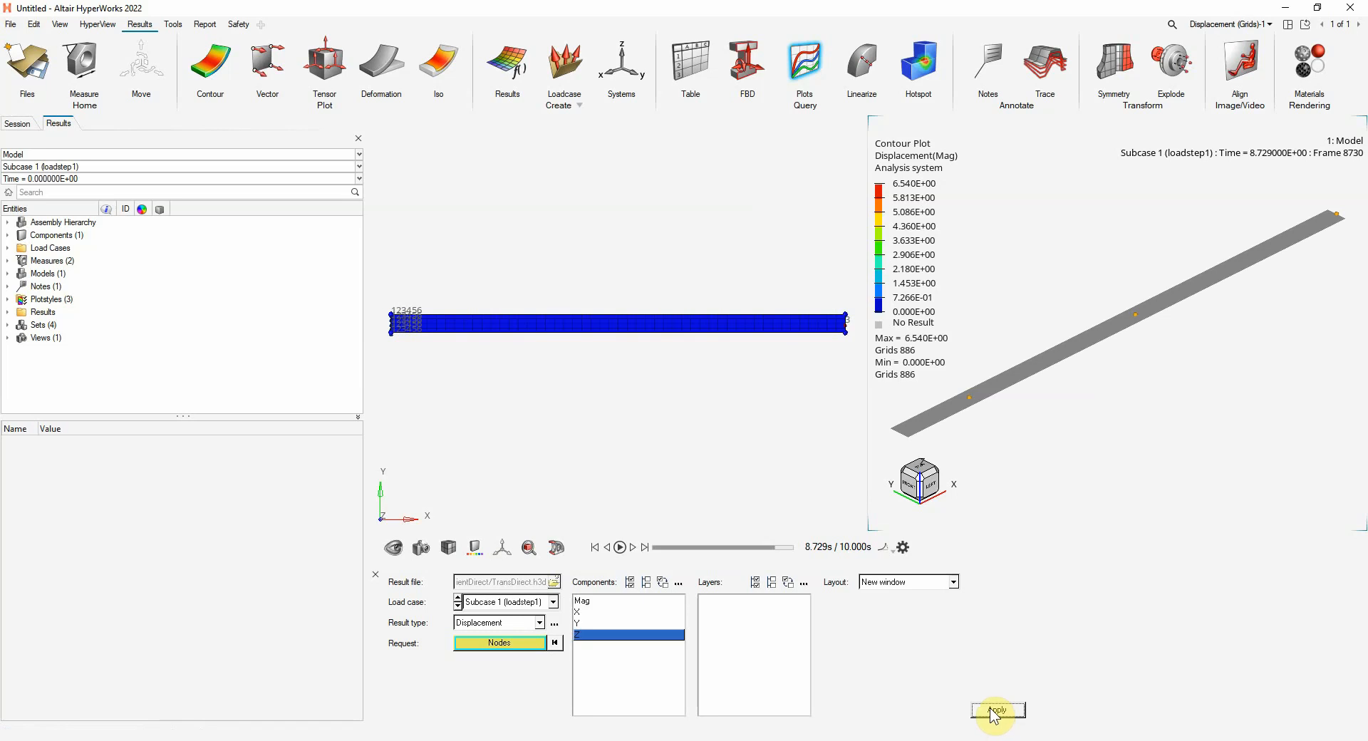